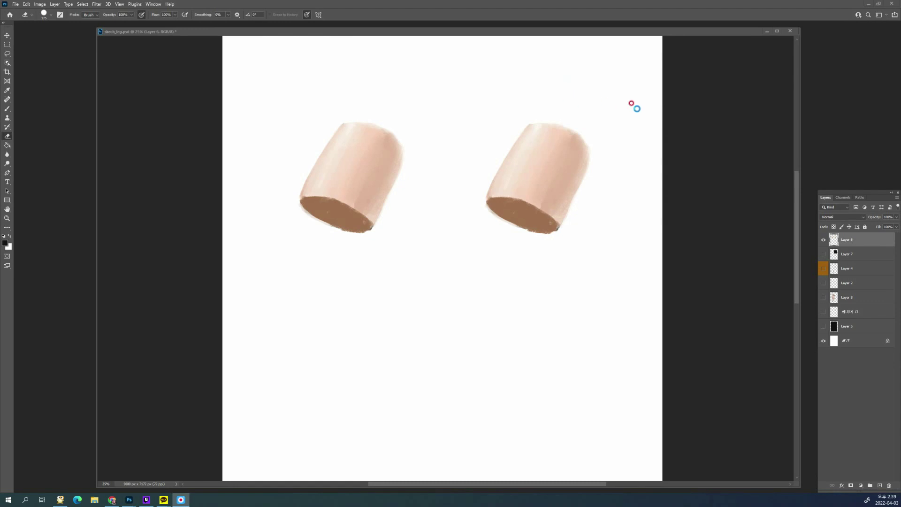
Show the black square on Layer 7 and erase its ragged upper and right-hand edges
key(h)
drag(608, 108, 620, 114)
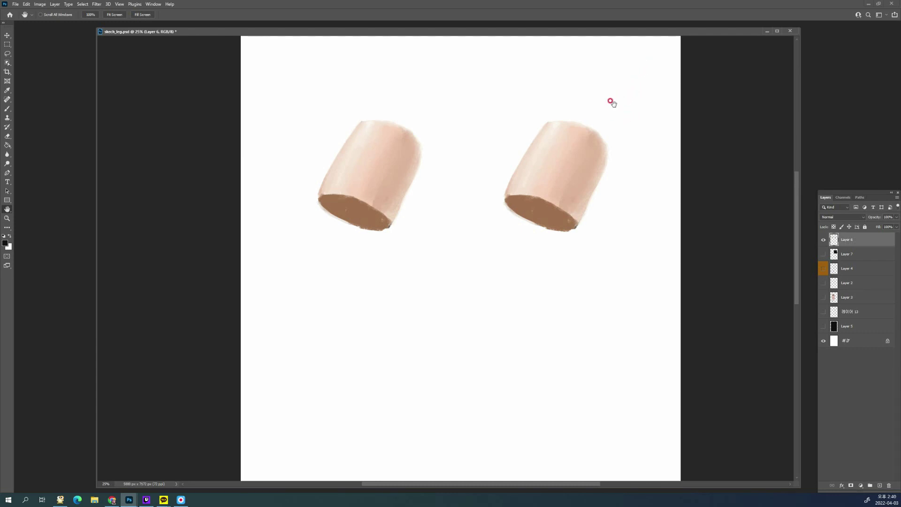
drag(566, 195, 543, 207)
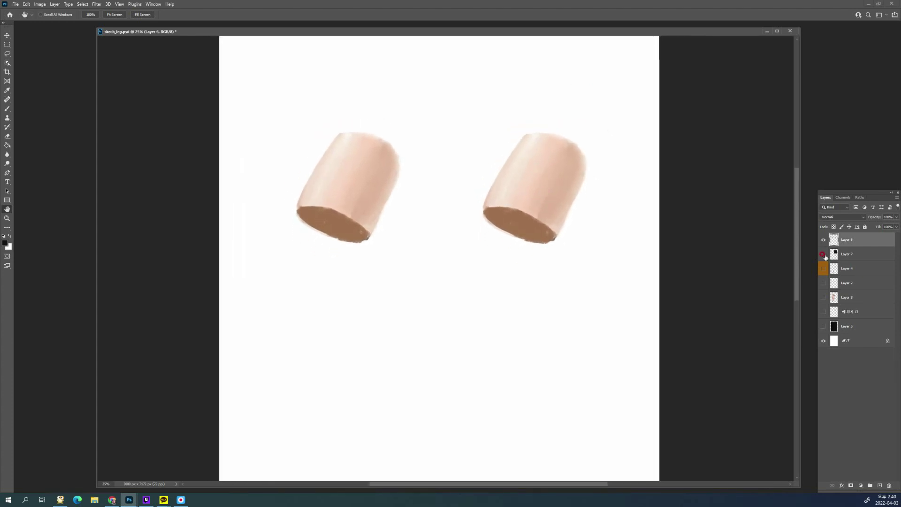
click(823, 254)
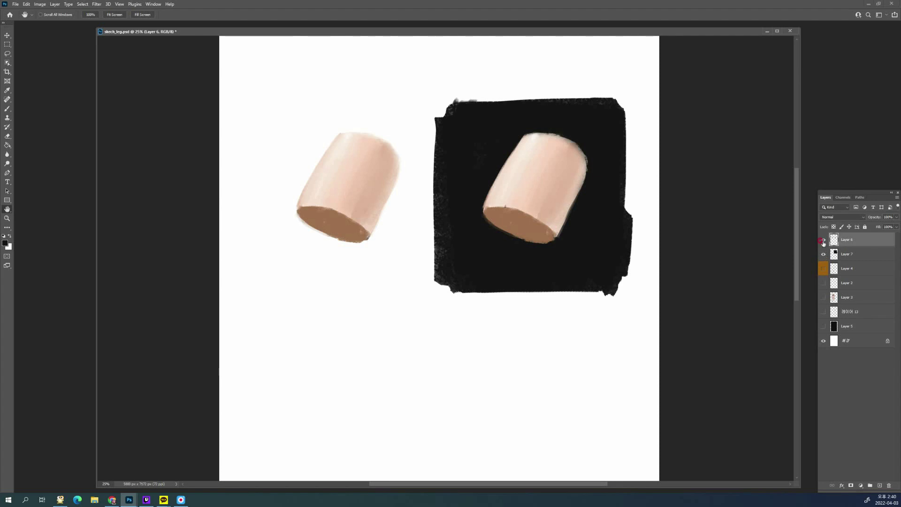
key(e)
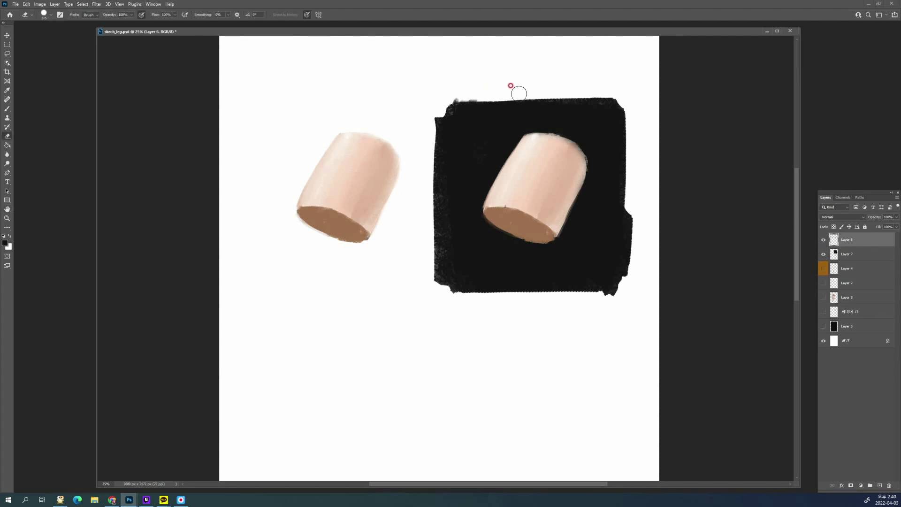
click(874, 254)
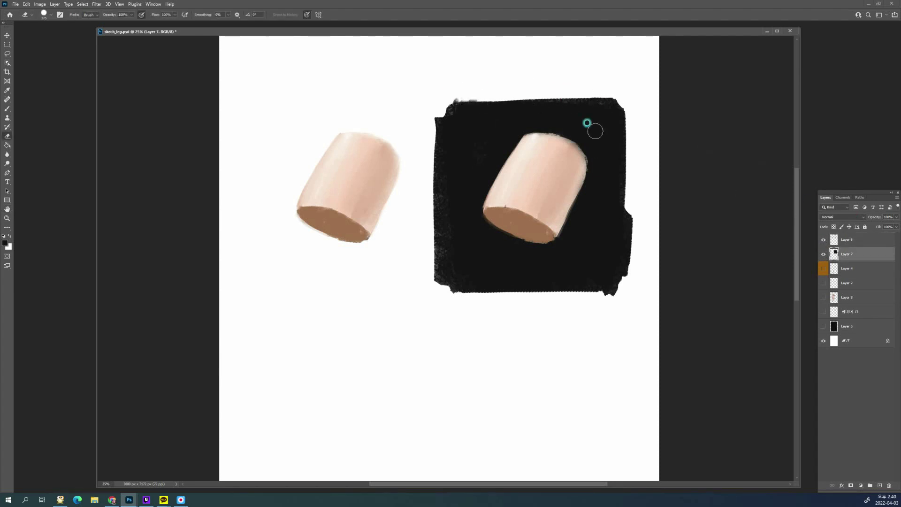
mouse_move(469, 94)
mouse_down()
mouse_move(621, 97)
mouse_move(450, 99)
mouse_move(551, 97)
mouse_move(631, 234)
mouse_move(627, 127)
mouse_move(635, 100)
mouse_up()
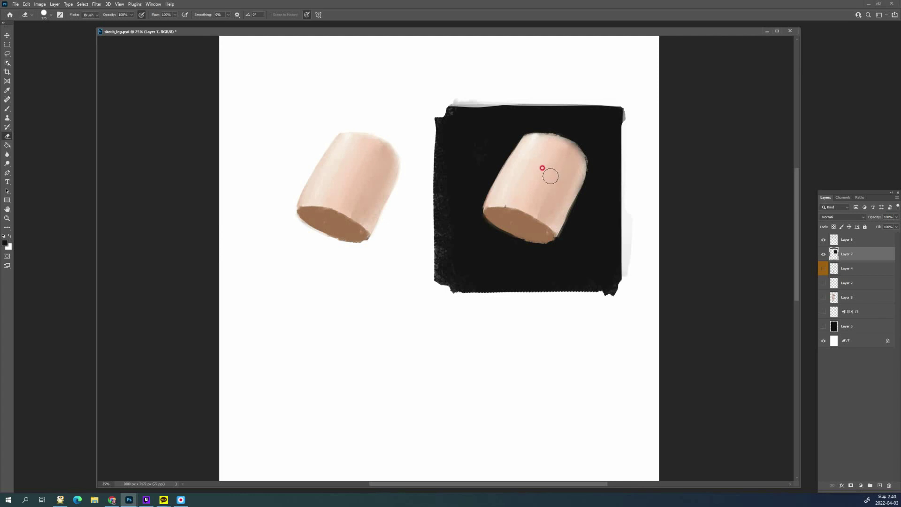
key(v)
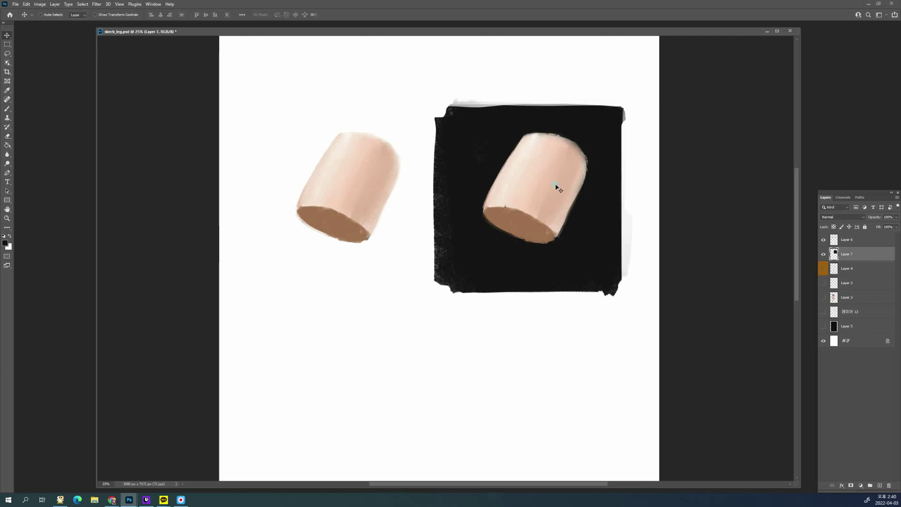
mouse_move(555, 185)
mouse_down()
mouse_move(553, 204)
mouse_move(559, 201)
mouse_up()
key(ctrl+z)
Lasso the cylinder over the black square on Layer 6 and try darkening it with Hue/Saturation, lowering Lightness to about -11
click(872, 239)
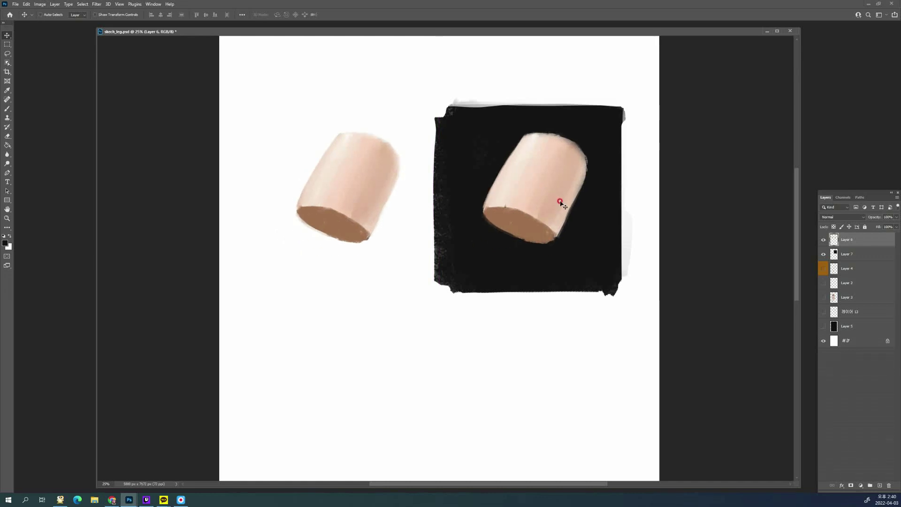
key(l)
mouse_move(539, 111)
mouse_down()
mouse_move(481, 267)
mouse_move(591, 244)
mouse_move(623, 175)
mouse_move(594, 112)
mouse_up()
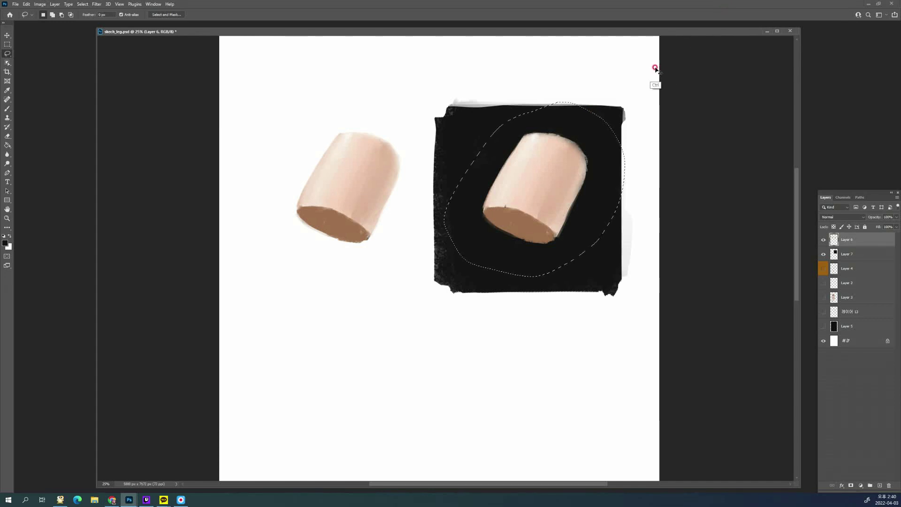
key(ctrl+u)
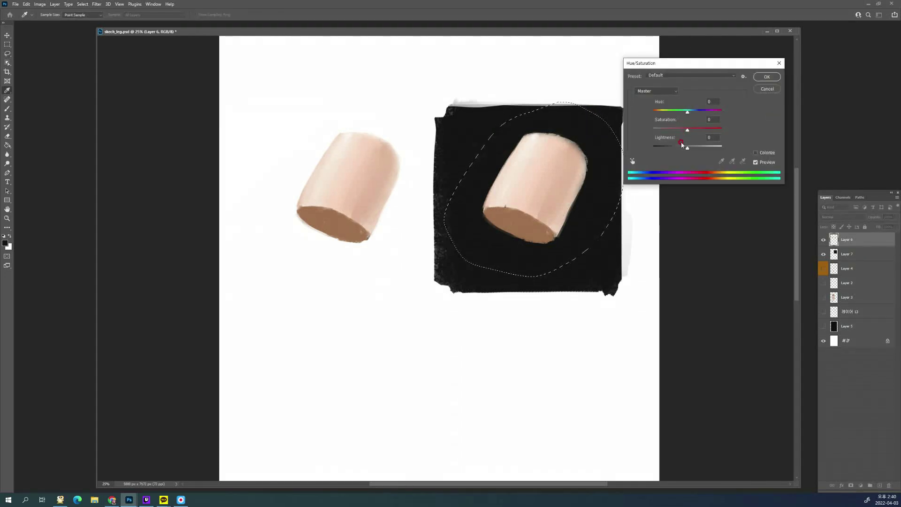
click(680, 148)
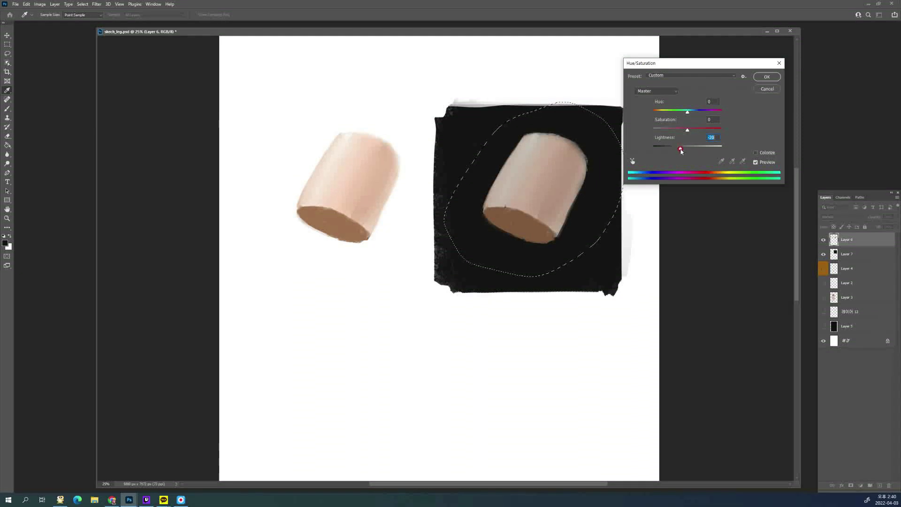
drag(681, 149, 684, 153)
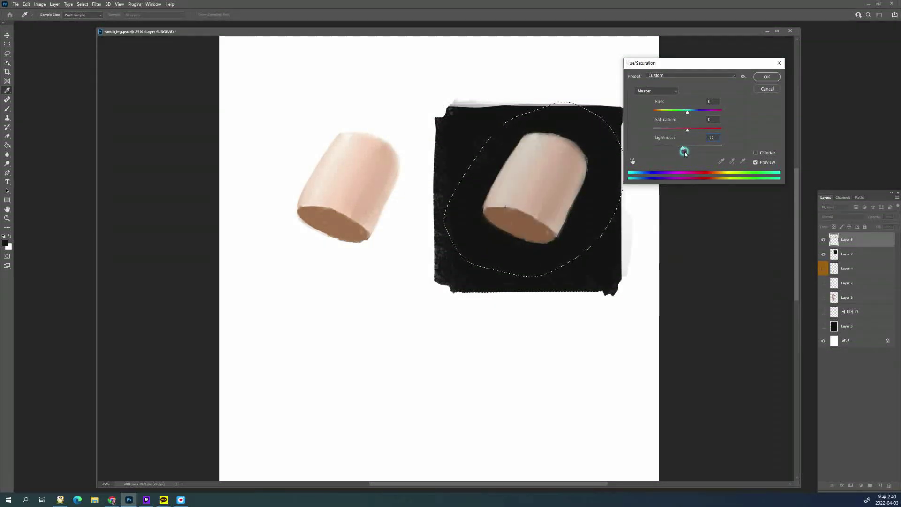
click(768, 89)
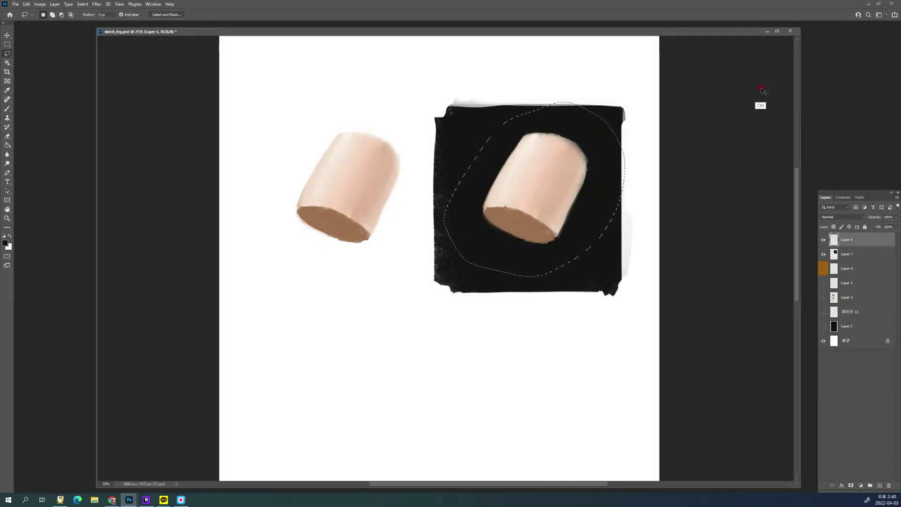
Try increasing the lassoed cylinder's contrast with Levels, using a 0.55 midtone and tightened black and white points, and clear the selection
key(ctrl+l)
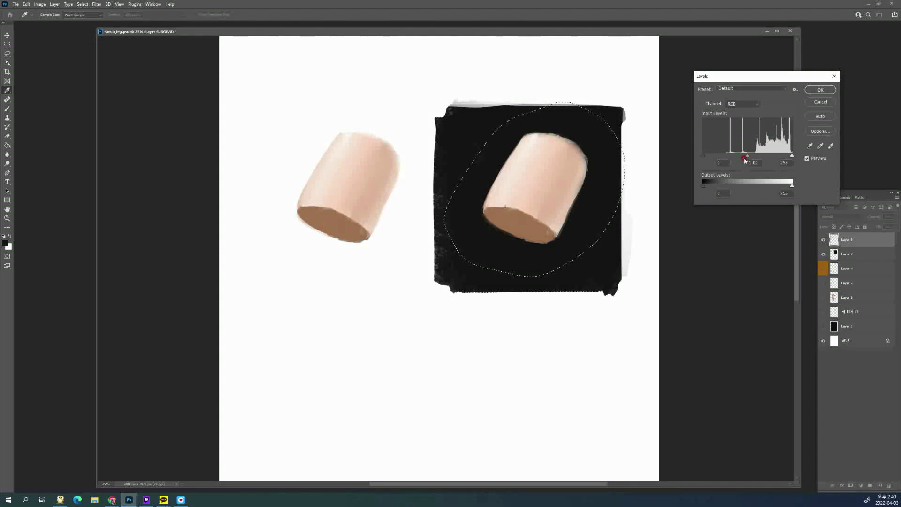
drag(745, 160, 765, 160)
drag(703, 157, 715, 158)
drag(791, 156, 787, 158)
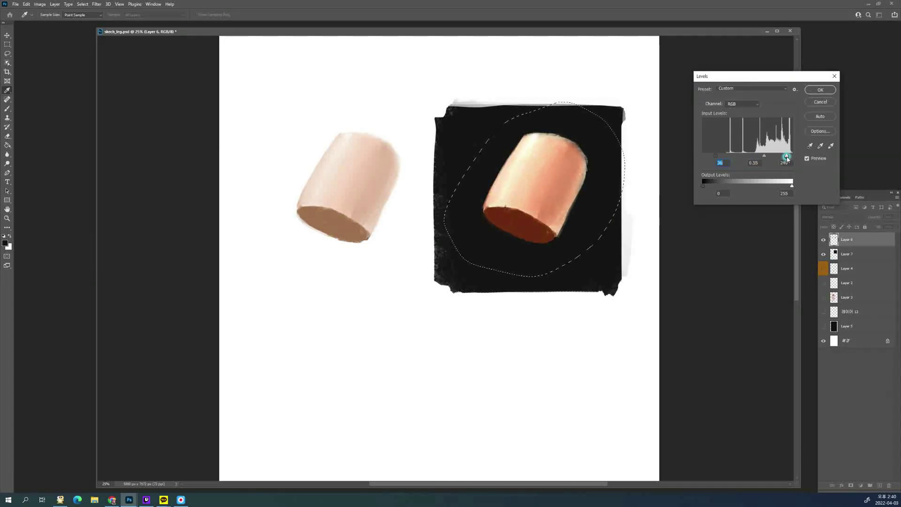
click(820, 102)
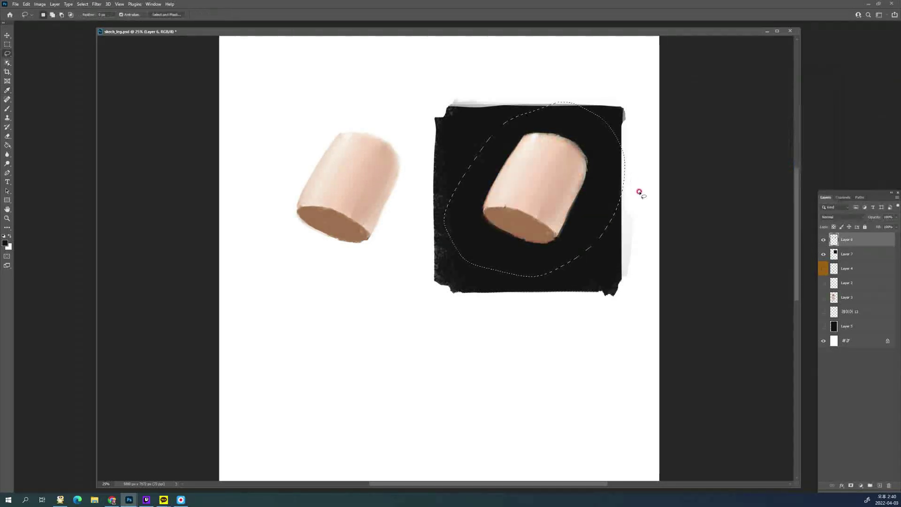
key(ctrl+d)
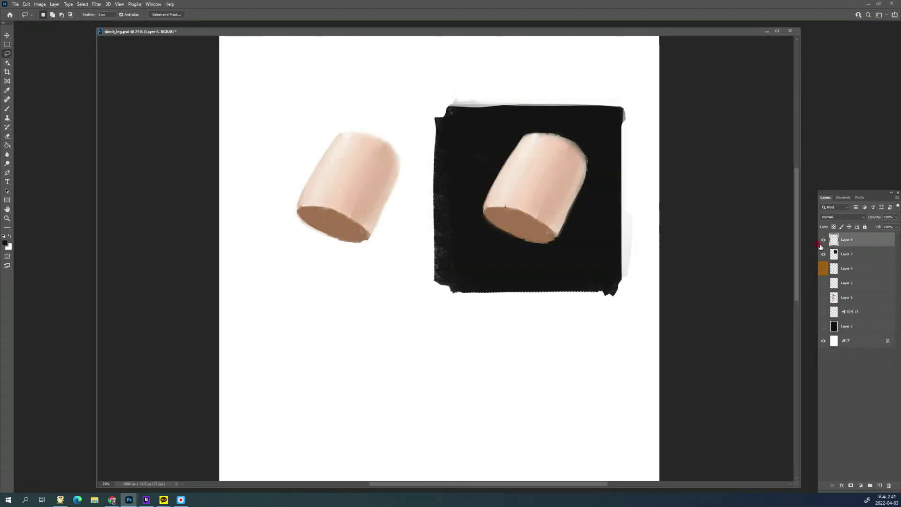
Hide the cylinder artwork on Layers 6 and 7 and show the leg sketch on Layer 4 with that layer active
key(space)
drag(639, 232, 636, 225)
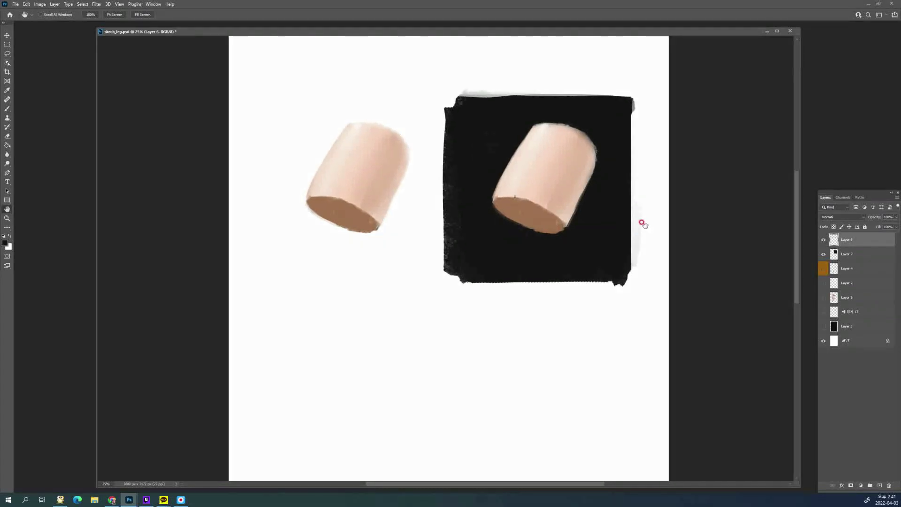
alt+click(634, 248)
drag(633, 274, 578, 240)
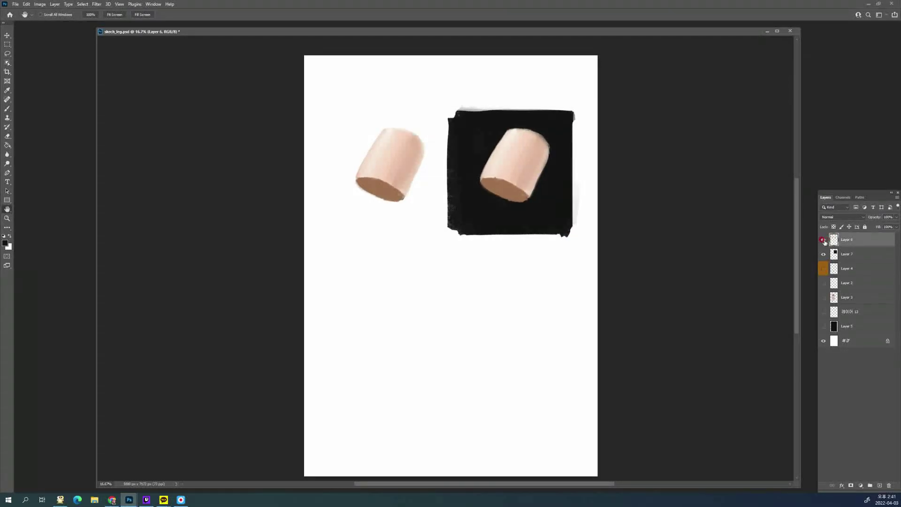
drag(824, 240, 827, 282)
click(823, 284)
click(823, 286)
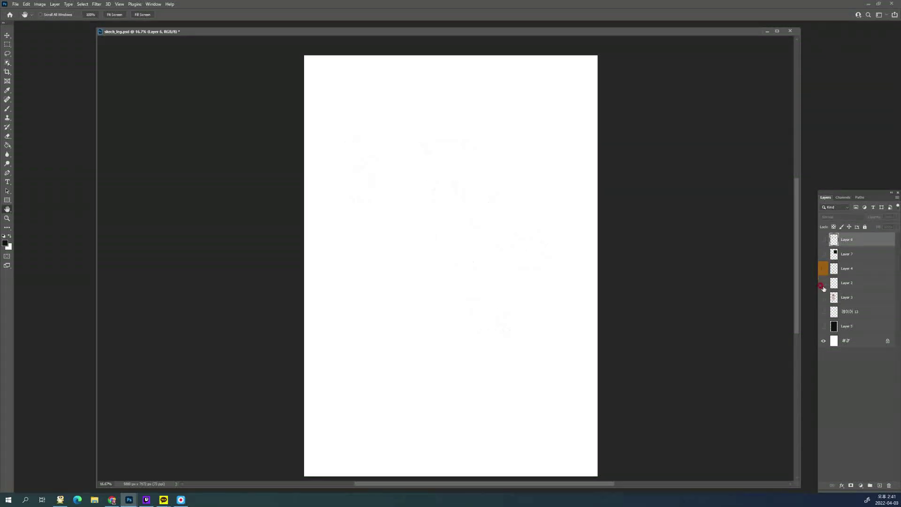
click(832, 268)
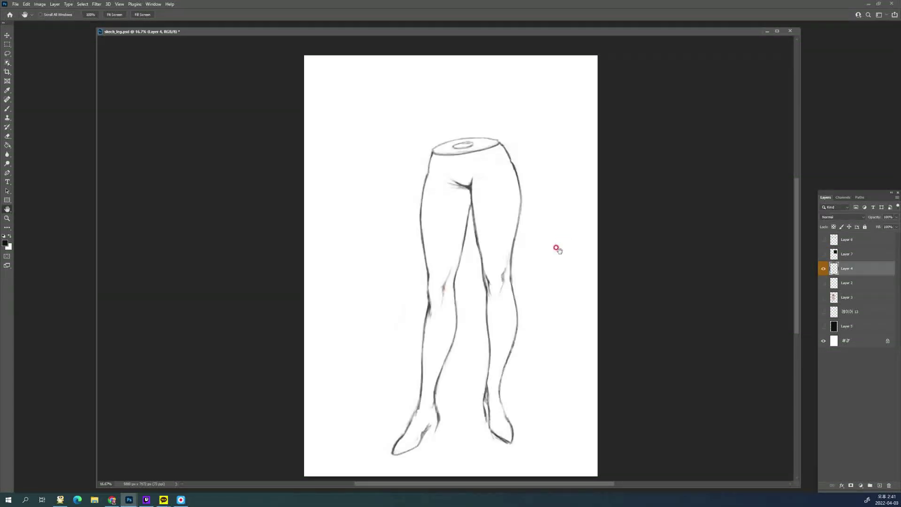
Move the leg sketch on Layer 4 slightly up and to the left on the canvas, and switch to the Brush tool
key(v)
drag(512, 249, 507, 233)
key(b)
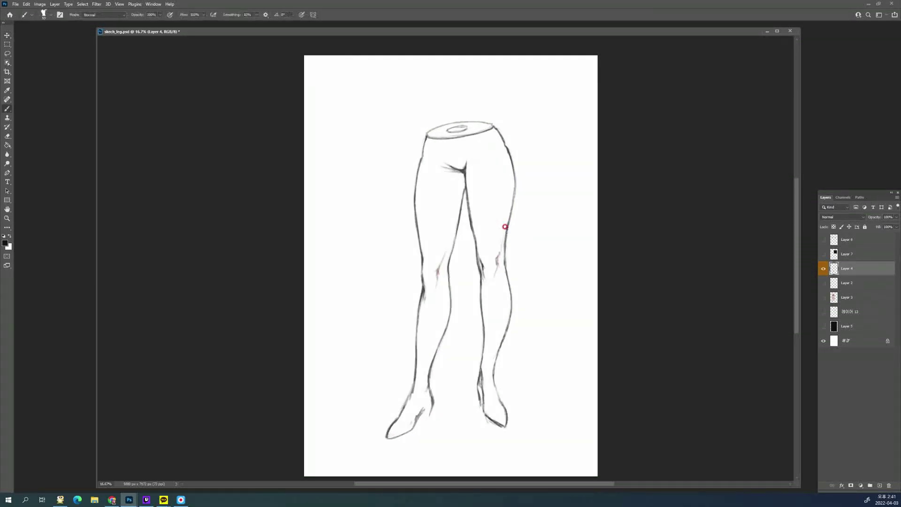
Show the black backdrop on Layer 5 behind the leg sketch and make that layer active
click(823, 326)
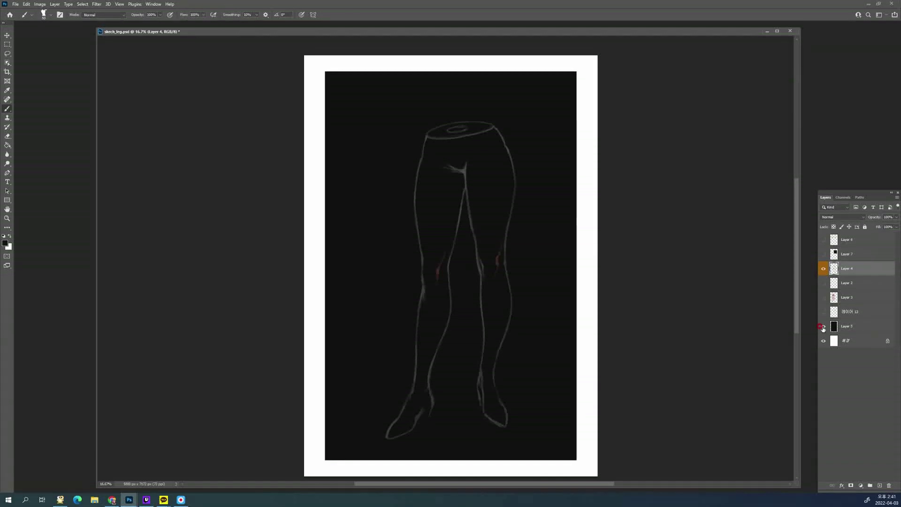
click(835, 324)
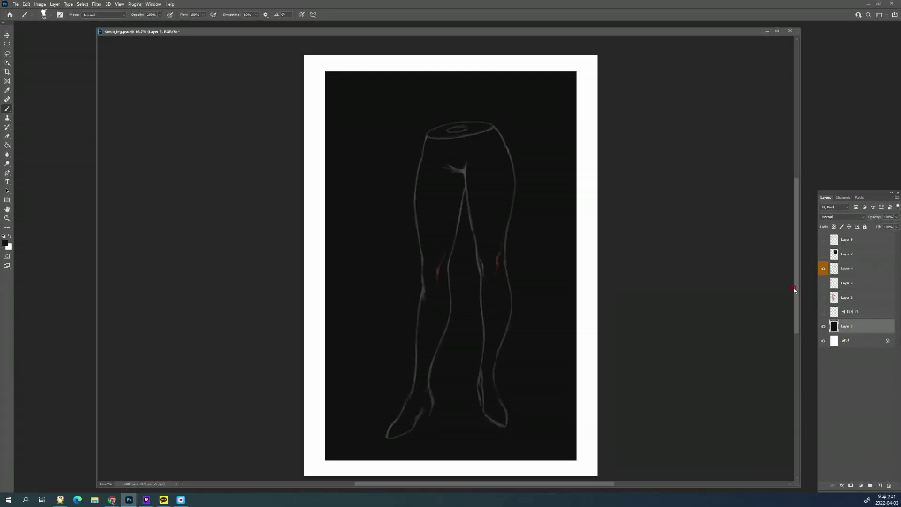
key(space)
ctrl+click(457, 199)
drag(467, 214, 450, 200)
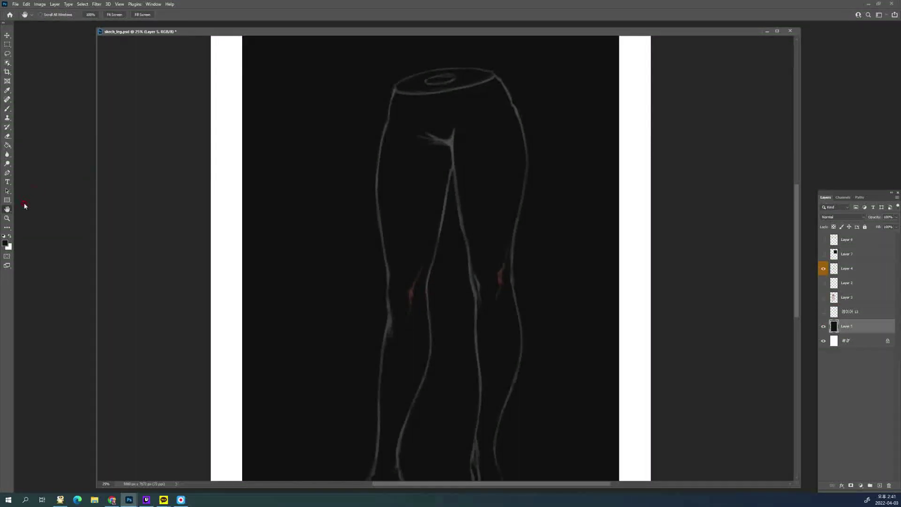
click(6, 243)
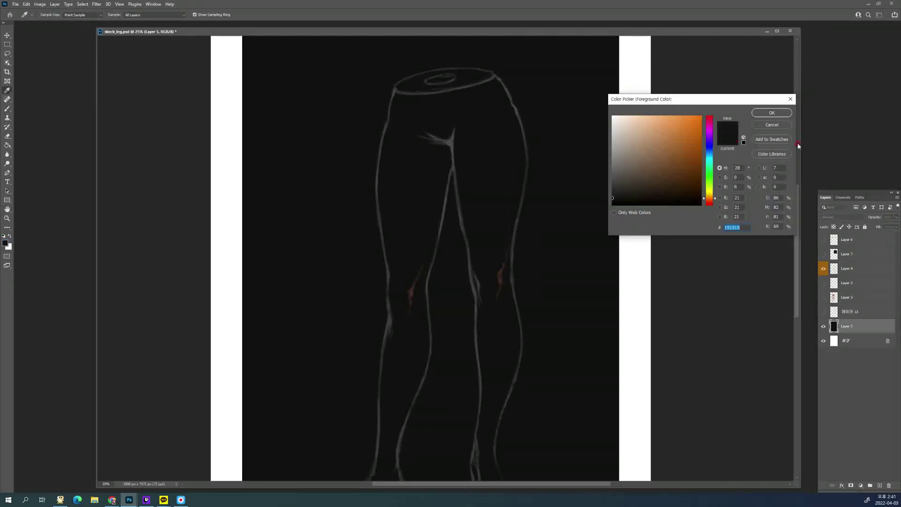
mouse_move(643, 152)
mouse_down()
mouse_move(645, 137)
mouse_move(653, 153)
mouse_up()
click(763, 125)
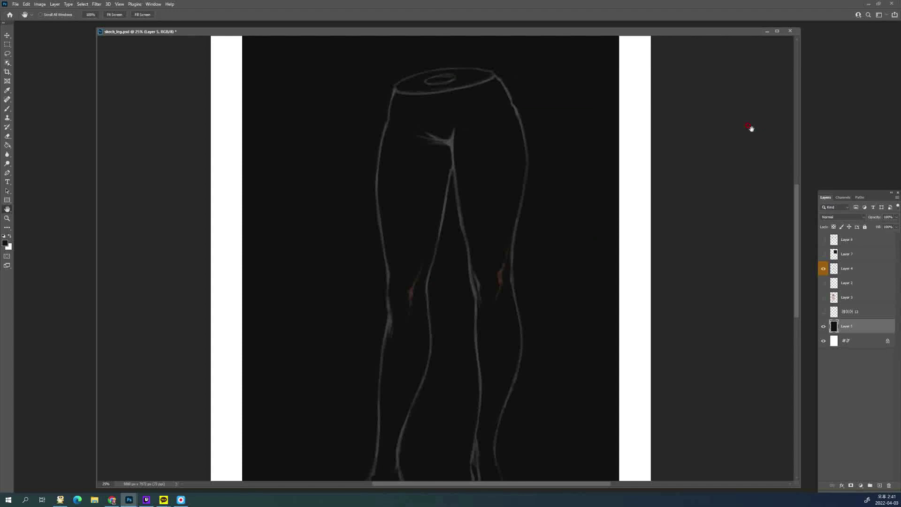
click(823, 328)
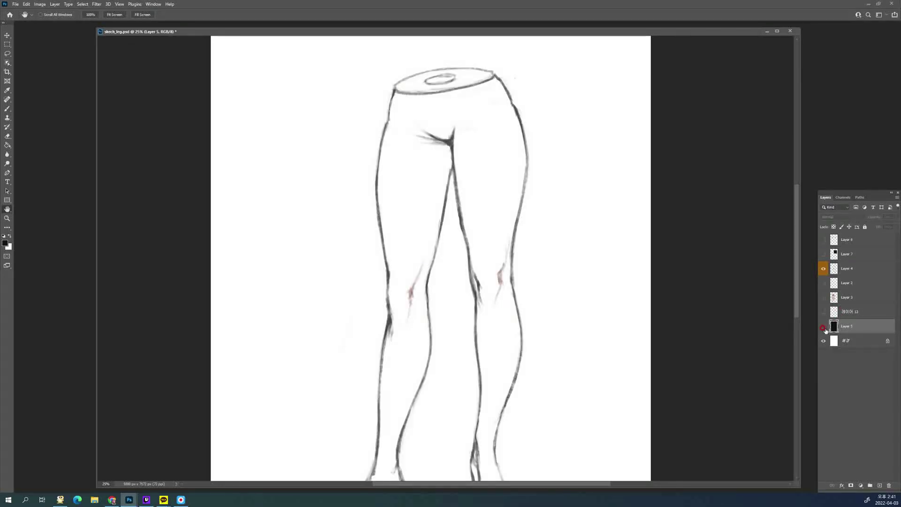
click(824, 327)
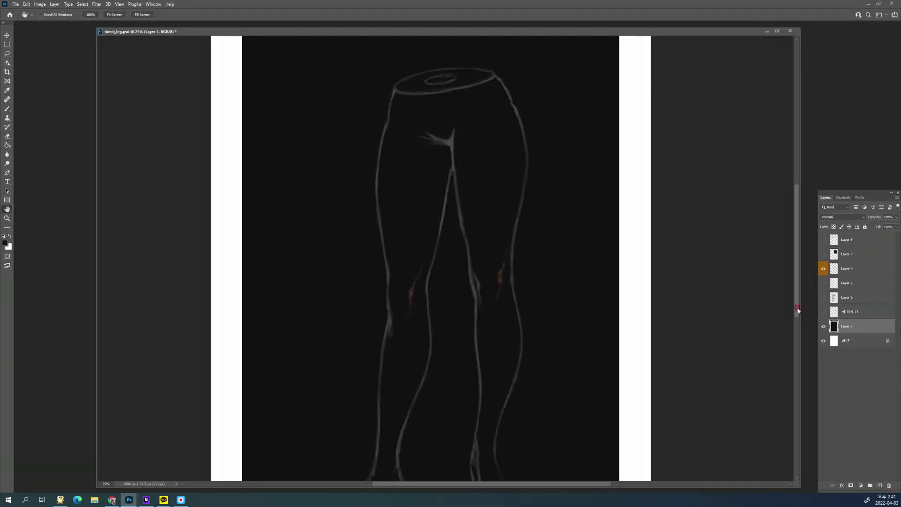
click(4, 243)
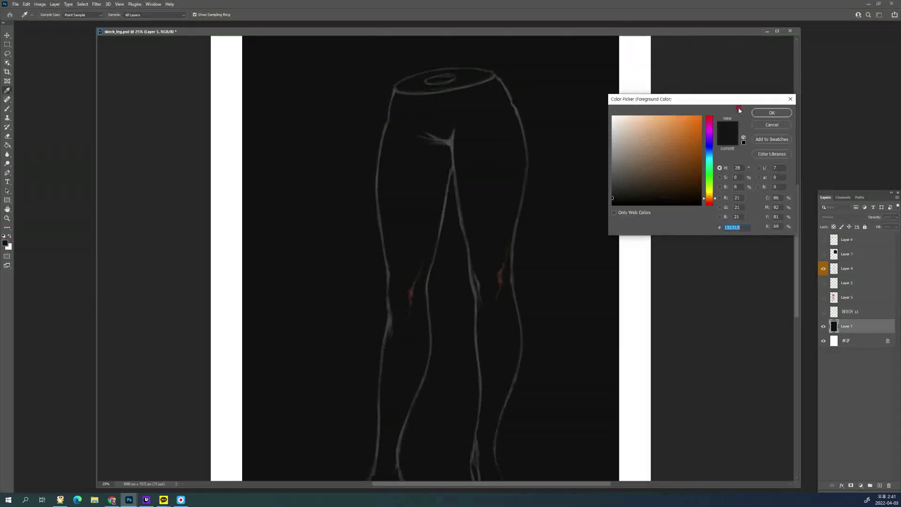
click(773, 125)
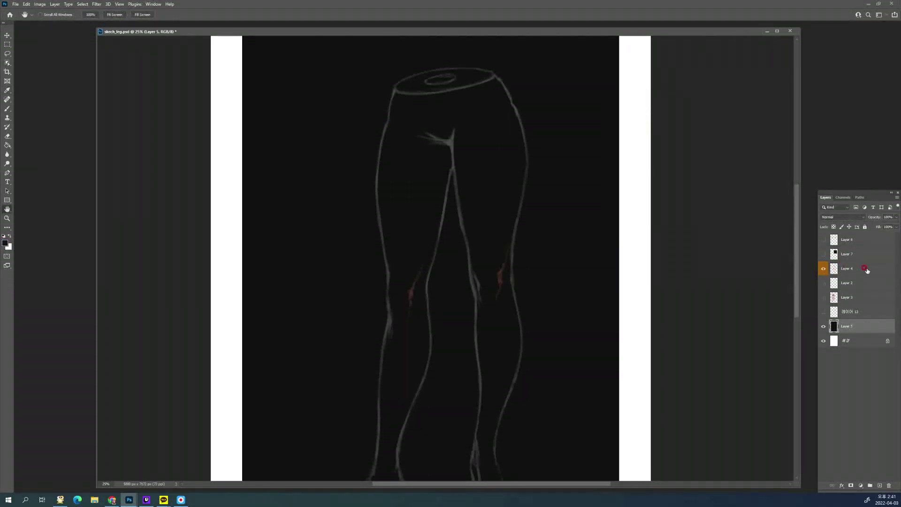
Add an empty layer directly below the leg sketch on Layer 4 and switch to the Brush tool
click(869, 284)
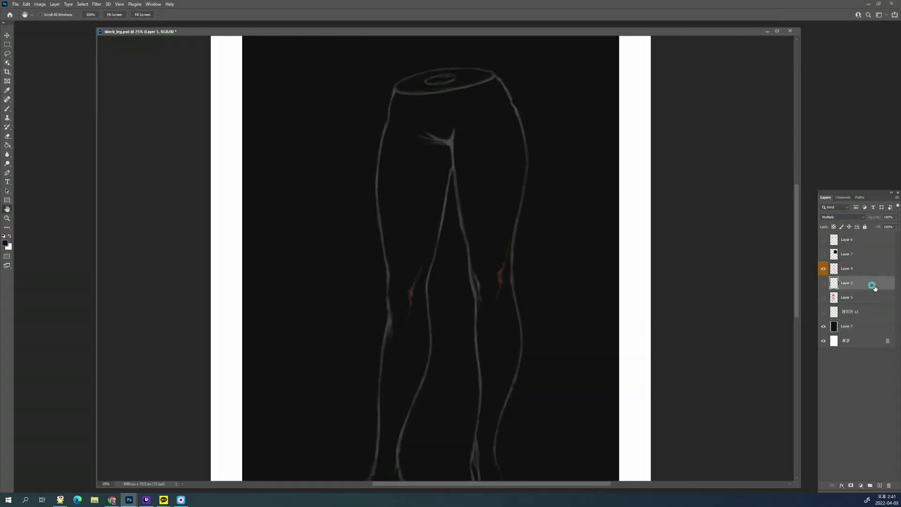
click(877, 485)
key(b)
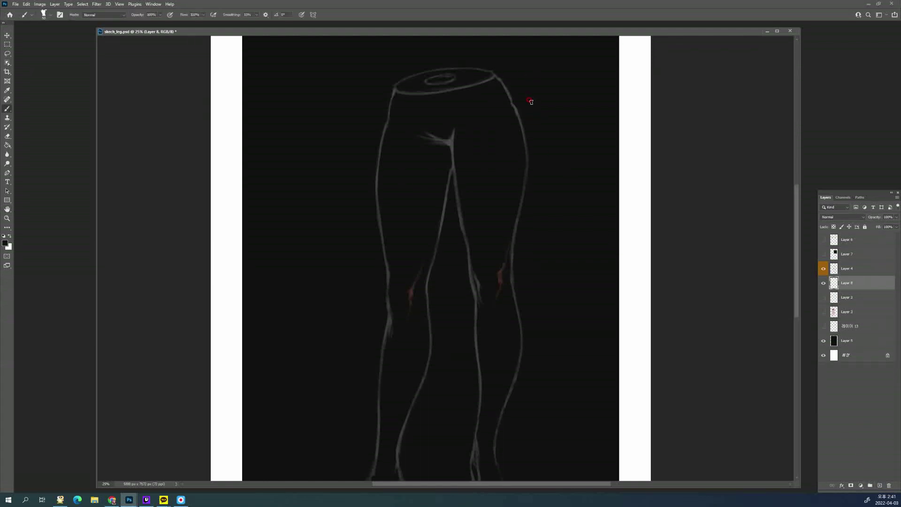
Set the foreground colour to pale skin tone #fae2cd and try painting the left leg's upper thigh with it
click(5, 244)
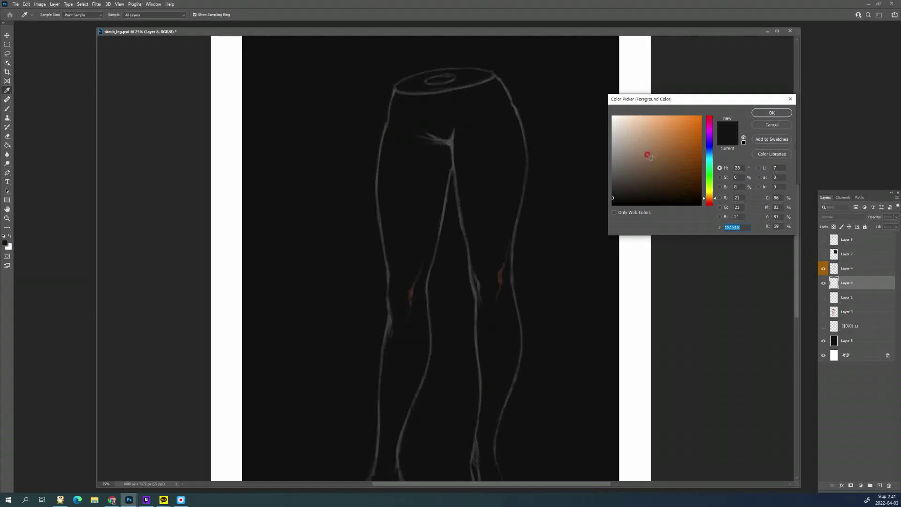
click(651, 151)
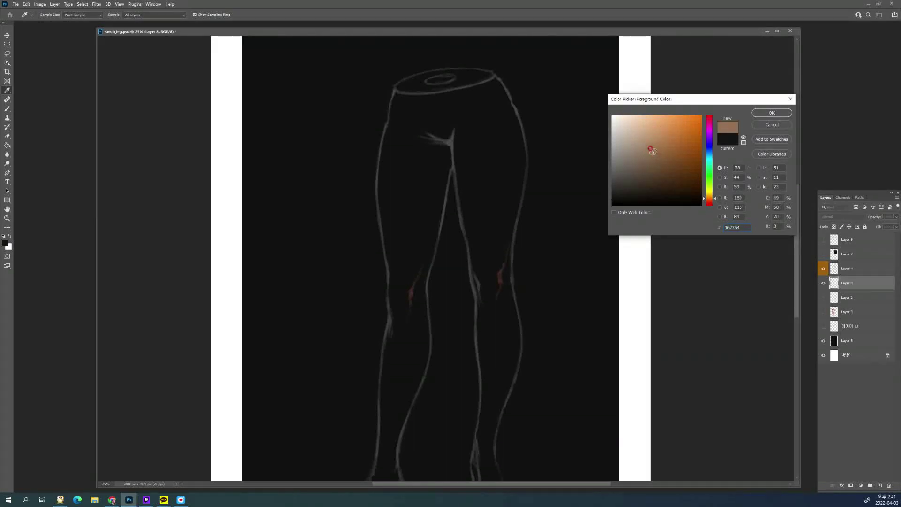
click(652, 151)
drag(654, 153, 629, 117)
click(770, 114)
key(b)
mouse_move(404, 141)
mouse_down()
mouse_move(394, 225)
mouse_move(387, 124)
mouse_move(378, 201)
mouse_move(376, 176)
mouse_move(379, 195)
mouse_move(430, 125)
mouse_move(434, 216)
mouse_move(426, 187)
mouse_up()
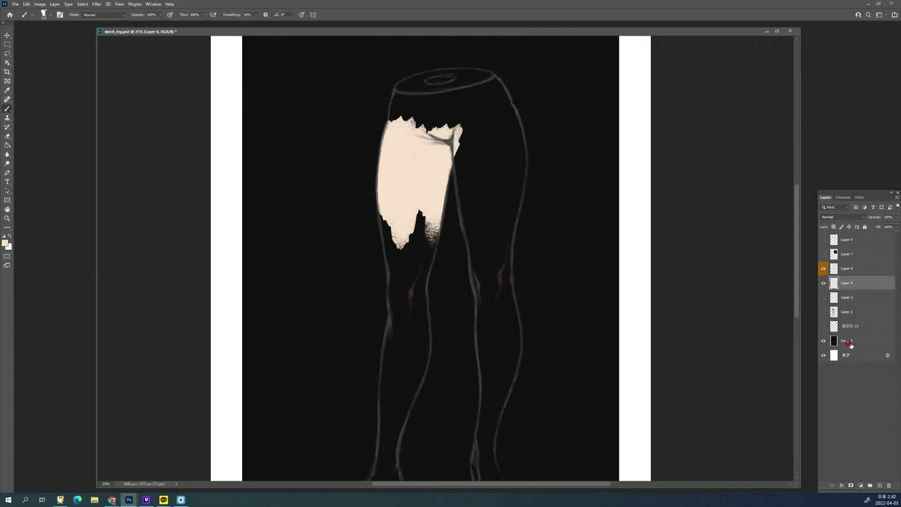
Compare the pale thigh paint against white and black by hiding and reshowing the Layer 5 backdrop, and reactivate the paint layer
click(824, 341)
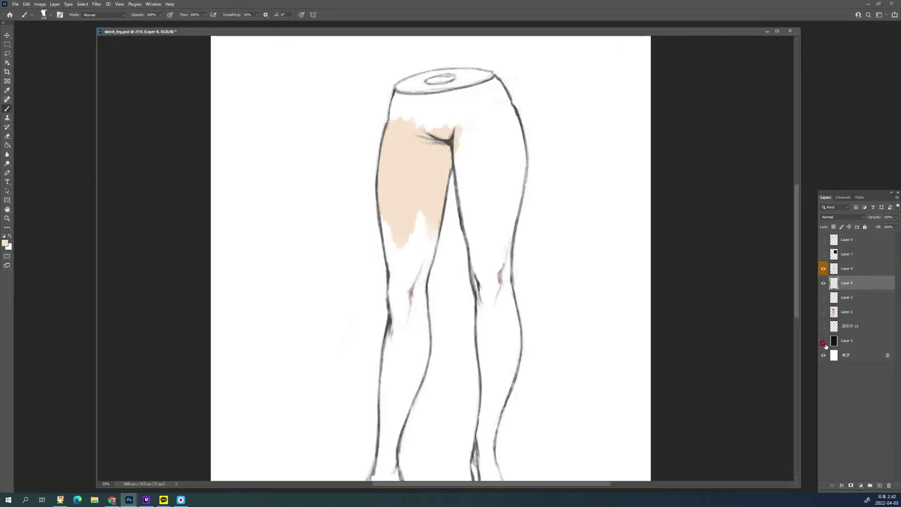
click(824, 341)
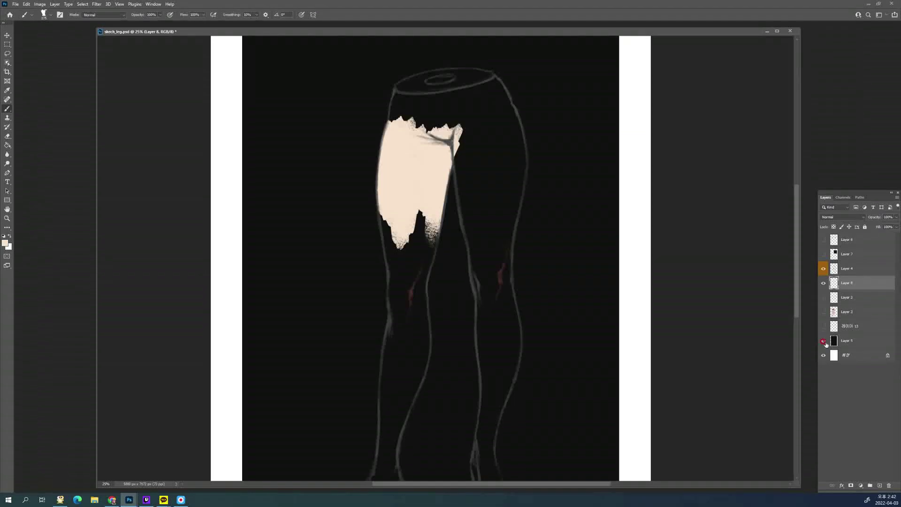
click(862, 343)
click(863, 285)
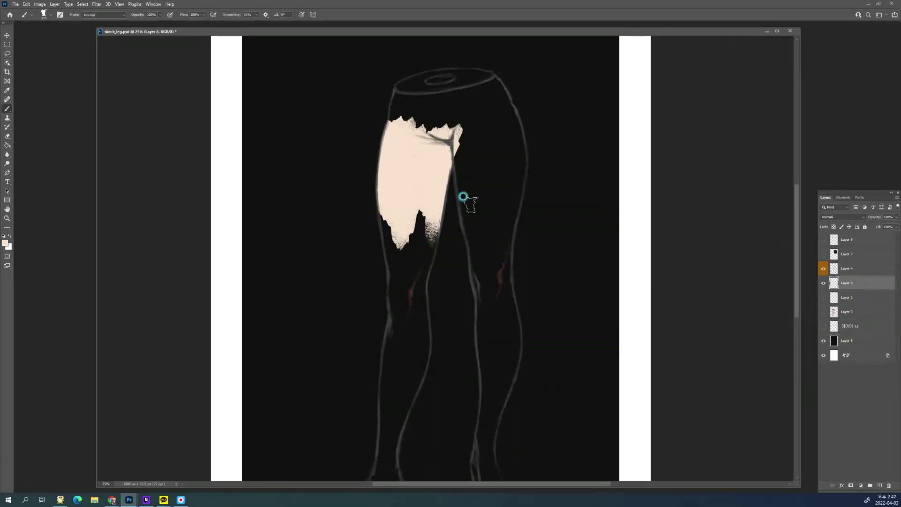
Set the foreground colour to reddish brown #a47c64 and try painting over the pale left thigh and up along the hip
click(7, 243)
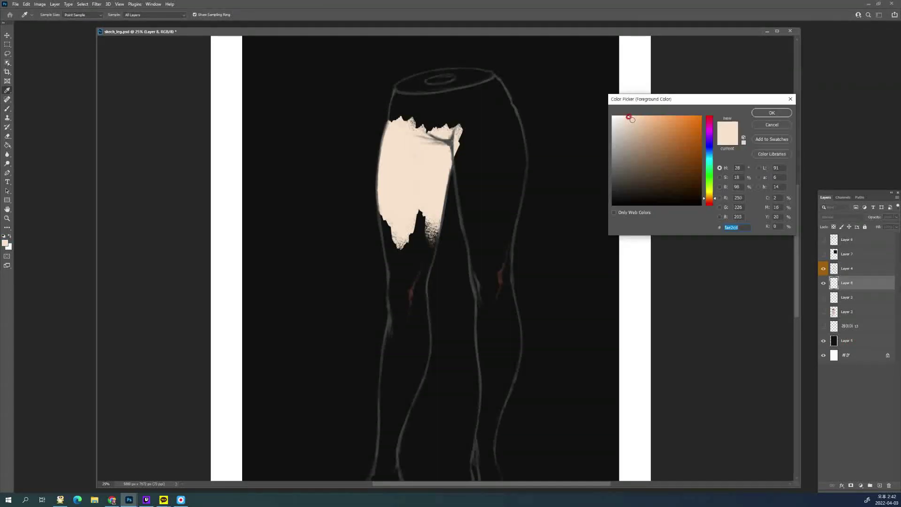
drag(632, 120, 647, 147)
click(711, 201)
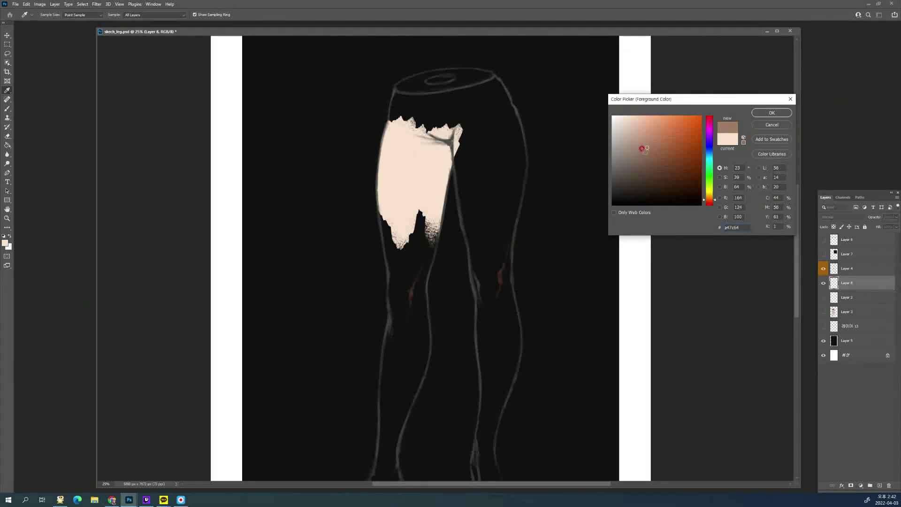
click(647, 148)
click(768, 113)
key(b)
drag(407, 140, 405, 191)
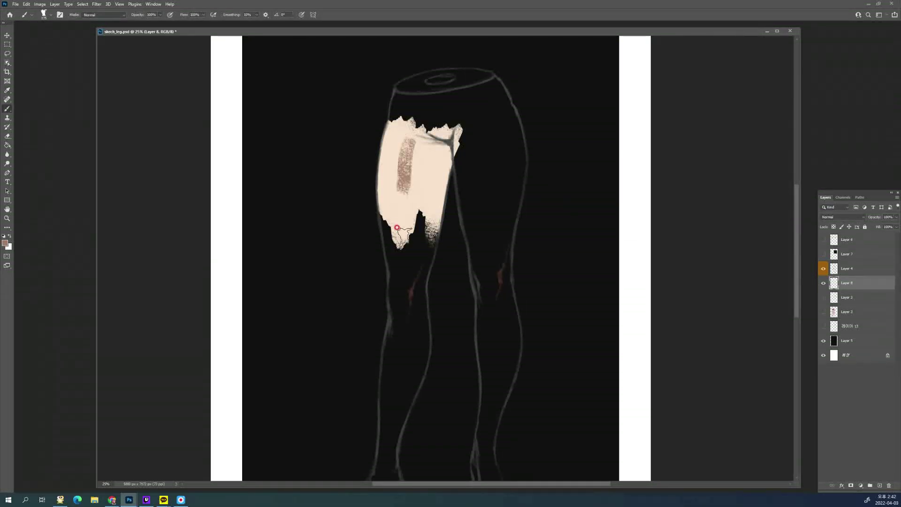
mouse_move(397, 228)
mouse_down()
mouse_move(393, 151)
mouse_move(394, 198)
mouse_move(403, 155)
mouse_move(395, 131)
mouse_move(390, 145)
mouse_move(395, 114)
mouse_move(387, 156)
mouse_move(387, 113)
mouse_move(377, 168)
mouse_move(382, 129)
mouse_move(386, 237)
mouse_move(383, 179)
mouse_move(394, 234)
mouse_move(432, 115)
mouse_move(431, 139)
mouse_move(451, 118)
mouse_move(408, 231)
mouse_move(422, 214)
mouse_move(435, 160)
mouse_move(423, 221)
mouse_up()
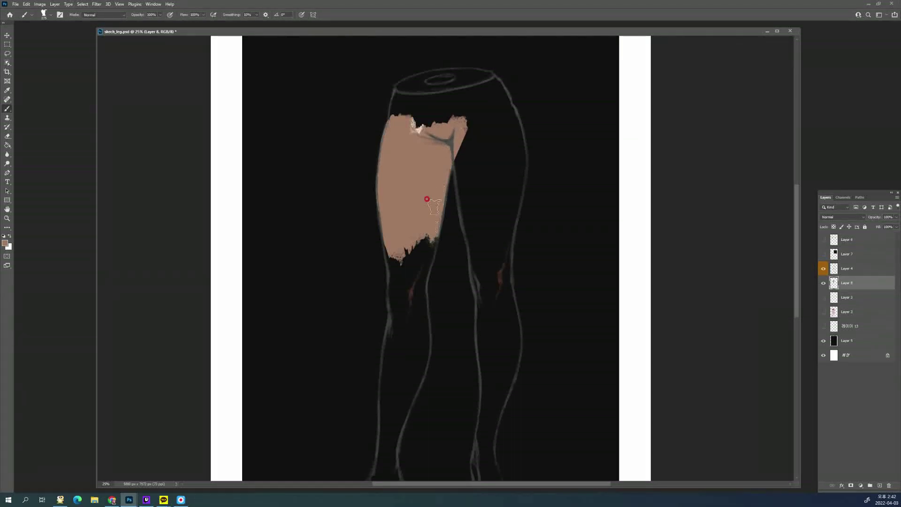
mouse_move(400, 113)
mouse_down()
mouse_move(391, 120)
mouse_move(392, 90)
mouse_up()
Set the foreground colour to muted brown #8e7363 and paint the left thigh down to the knee, the lower belly and the waistline
click(6, 243)
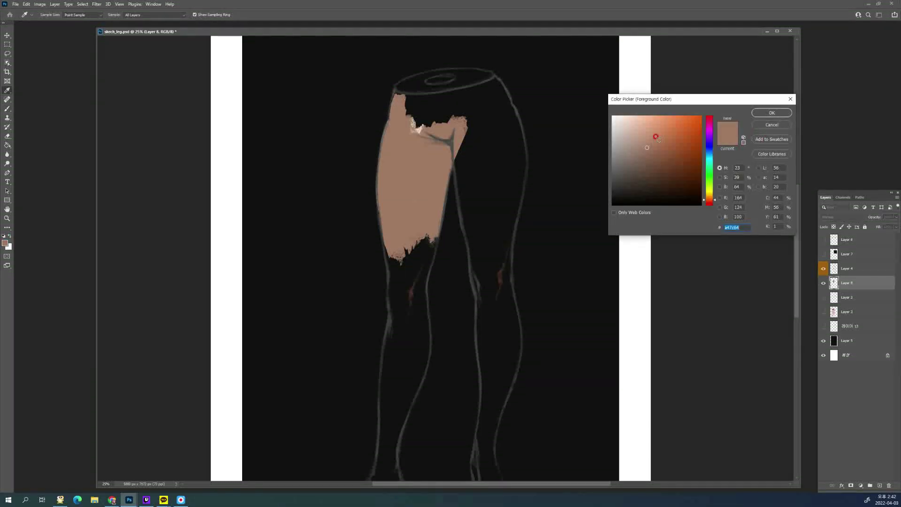
click(634, 151)
click(775, 114)
mouse_move(417, 171)
mouse_down()
mouse_move(393, 124)
mouse_move(392, 150)
mouse_move(390, 90)
mouse_move(383, 140)
mouse_up()
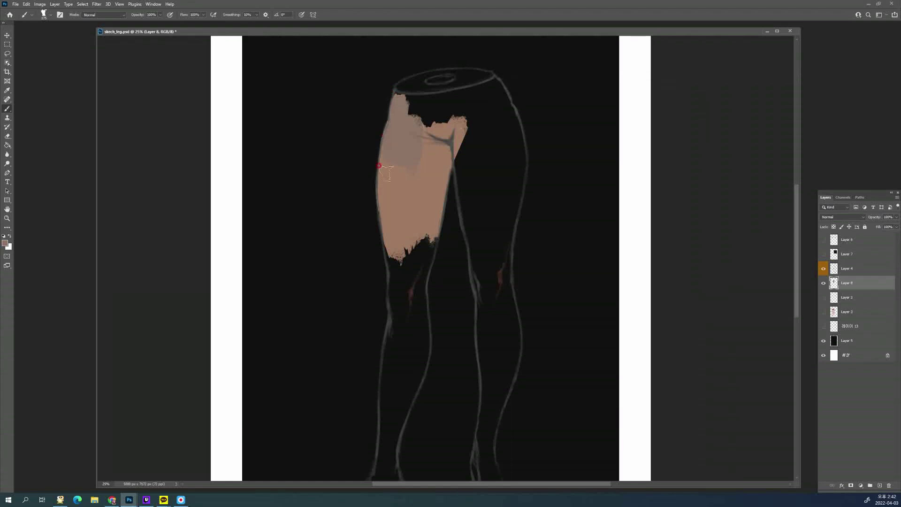
mouse_move(376, 183)
mouse_down()
mouse_move(387, 250)
mouse_move(390, 150)
mouse_move(405, 218)
mouse_move(421, 238)
mouse_move(424, 212)
mouse_move(416, 215)
mouse_move(407, 176)
mouse_move(416, 154)
mouse_move(432, 150)
mouse_move(426, 213)
mouse_up()
mouse_move(398, 94)
mouse_down()
mouse_move(449, 97)
mouse_move(407, 95)
mouse_move(445, 91)
mouse_move(439, 115)
mouse_move(480, 91)
mouse_move(439, 94)
mouse_move(486, 84)
mouse_up()
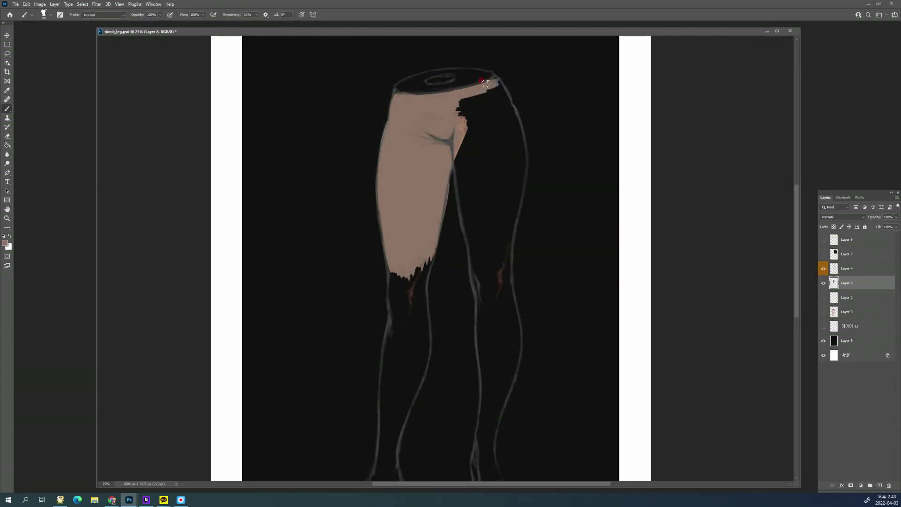
mouse_move(398, 254)
mouse_down()
mouse_move(387, 289)
mouse_move(408, 243)
mouse_move(417, 251)
mouse_move(411, 280)
mouse_move(421, 248)
mouse_move(408, 283)
mouse_up()
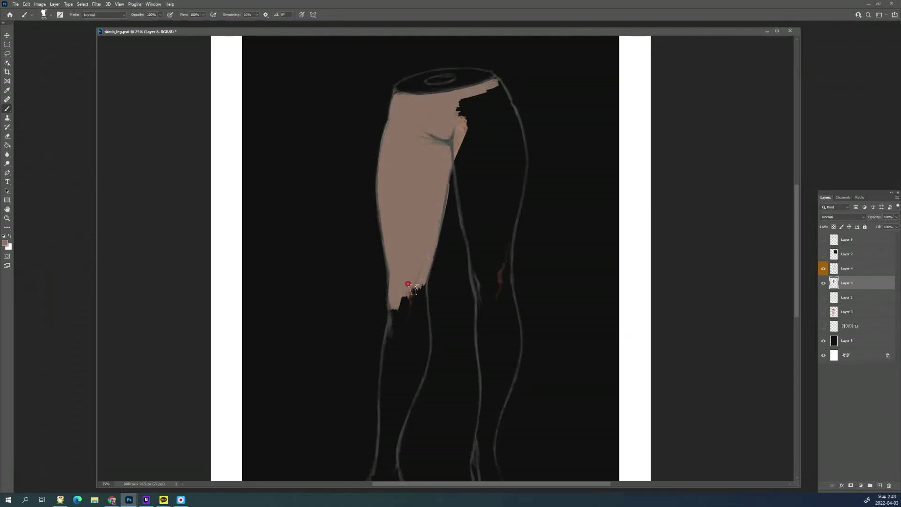
Paint the left leg's knee, calf and shin down to the ankle in the muted brown base tone
key(space)
drag(490, 181, 501, 158)
key(e)
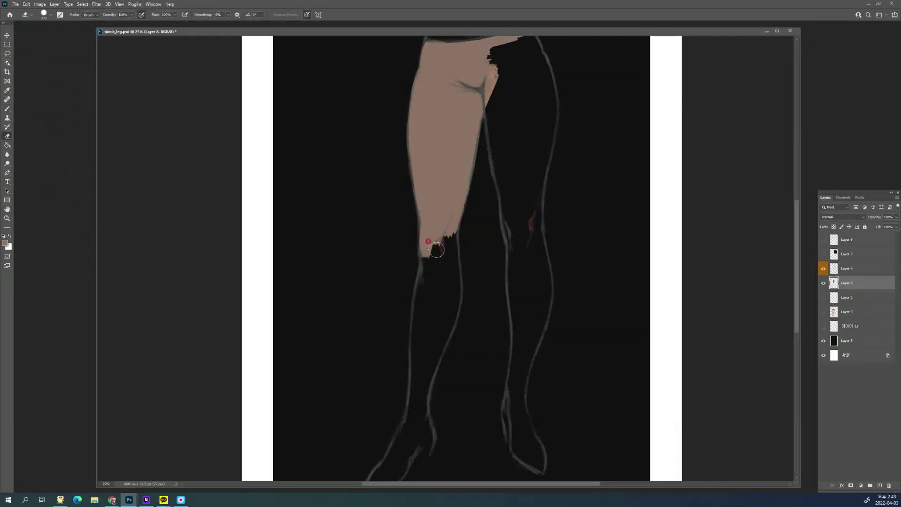
key(b)
mouse_move(424, 253)
mouse_down()
mouse_move(427, 277)
mouse_move(444, 220)
mouse_move(455, 286)
mouse_move(439, 238)
mouse_move(444, 219)
mouse_move(438, 234)
mouse_up()
mouse_move(438, 202)
mouse_down()
mouse_move(428, 282)
mouse_move(457, 180)
mouse_move(453, 251)
mouse_move(464, 206)
mouse_move(460, 246)
mouse_move(466, 228)
mouse_move(454, 273)
mouse_move(463, 246)
mouse_move(445, 291)
mouse_move(433, 298)
mouse_move(432, 268)
mouse_move(426, 294)
mouse_move(425, 270)
mouse_move(426, 298)
mouse_move(424, 271)
mouse_move(423, 337)
mouse_move(451, 264)
mouse_move(425, 321)
mouse_up()
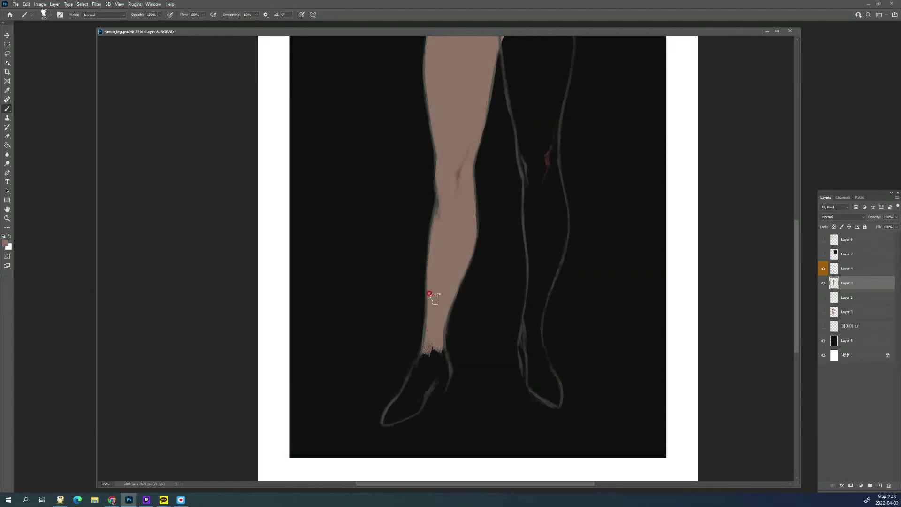
Fill the left foot from ankle to toes with the same base tone, keeping within the sketch outline
drag(421, 359, 424, 354)
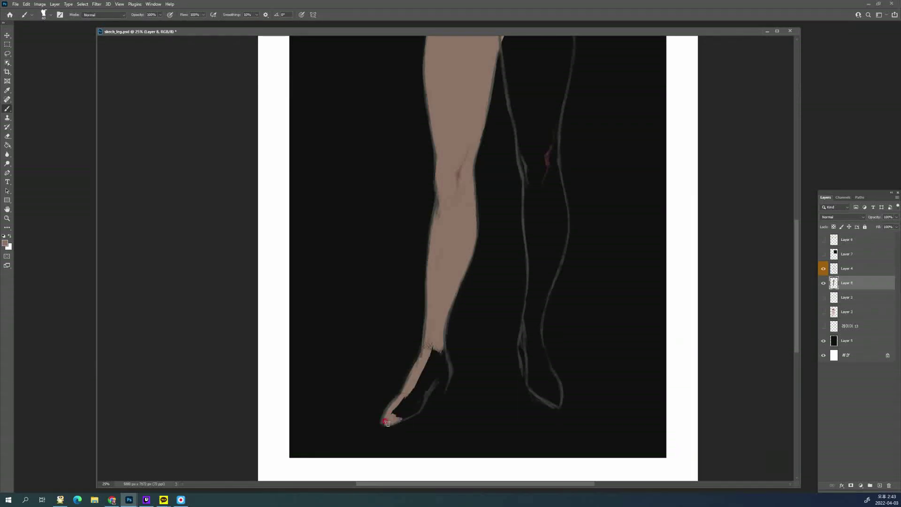
mouse_move(385, 422)
mouse_down()
mouse_move(408, 404)
mouse_move(403, 412)
mouse_up()
mouse_move(430, 361)
mouse_down()
mouse_move(413, 382)
mouse_move(423, 372)
mouse_move(419, 398)
mouse_move(439, 362)
mouse_move(435, 343)
mouse_up()
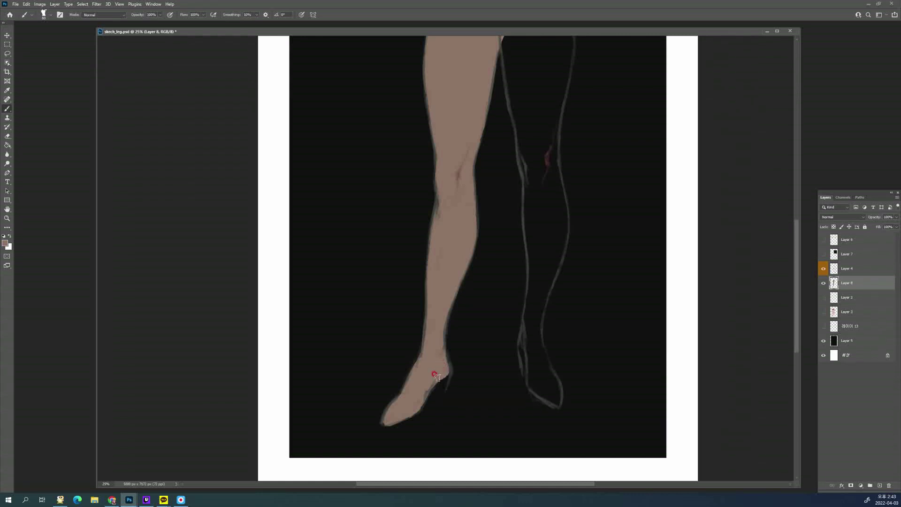
Paint the right leg's hip and thigh down to just above the knee in the same base tone
drag(537, 90, 509, 298)
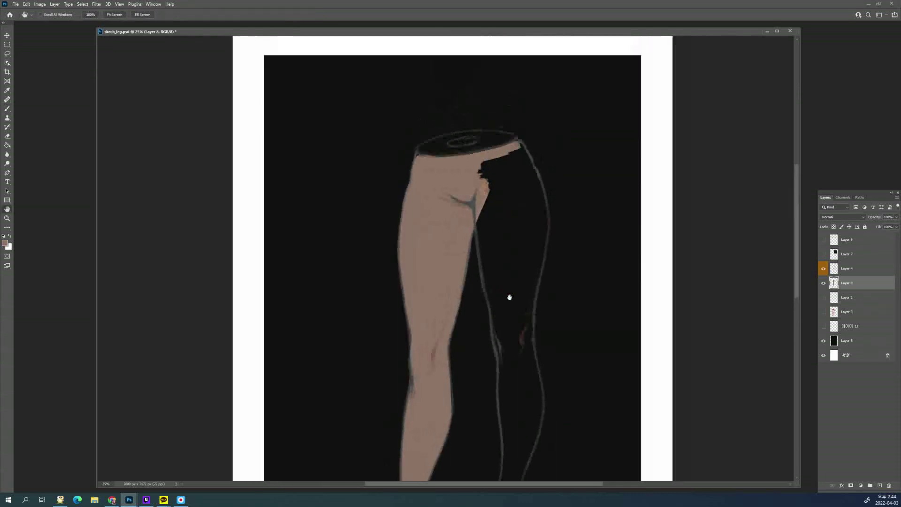
mouse_move(488, 195)
mouse_down()
mouse_move(488, 174)
mouse_move(483, 194)
mouse_move(477, 175)
mouse_move(473, 226)
mouse_move(496, 370)
mouse_move(490, 206)
mouse_move(511, 157)
mouse_move(525, 196)
mouse_move(514, 212)
mouse_move(496, 199)
mouse_move(495, 215)
mouse_move(500, 166)
mouse_move(520, 215)
mouse_move(522, 187)
mouse_move(540, 243)
mouse_move(536, 221)
mouse_move(537, 252)
mouse_up()
mouse_move(513, 171)
mouse_down()
mouse_move(498, 254)
mouse_move(499, 323)
mouse_move(505, 252)
mouse_move(515, 257)
mouse_move(524, 230)
mouse_move(525, 269)
mouse_move(529, 257)
mouse_move(516, 345)
mouse_move(489, 337)
mouse_up()
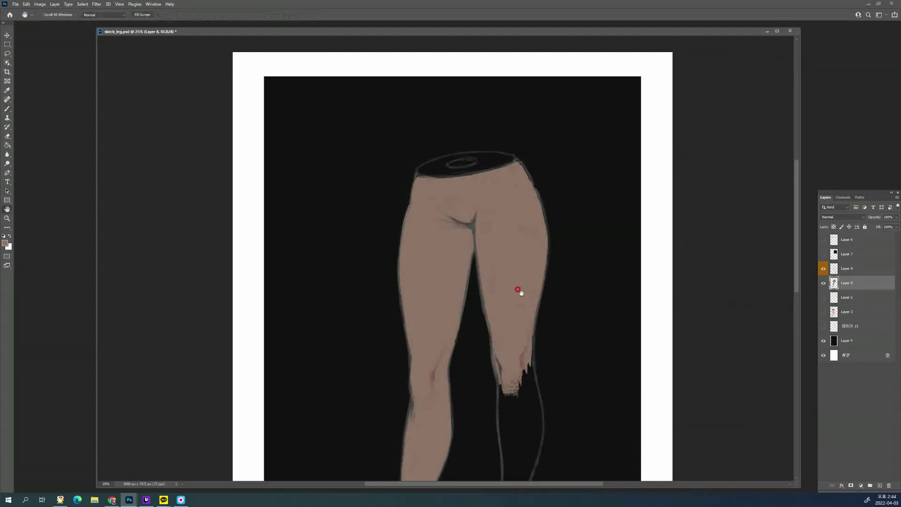
Paint the right leg's knee, calf, ankle and foot in the same base tone to complete the flat colour
scroll(519, 291, down, 5)
mouse_move(514, 224)
mouse_down()
mouse_move(518, 256)
mouse_move(502, 290)
mouse_move(499, 275)
mouse_move(508, 289)
mouse_move(507, 276)
mouse_move(511, 336)
mouse_move(499, 319)
mouse_move(505, 343)
mouse_move(520, 254)
mouse_move(526, 285)
mouse_move(521, 250)
mouse_move(529, 310)
mouse_move(518, 314)
mouse_move(520, 287)
mouse_move(516, 353)
mouse_move(528, 283)
mouse_up()
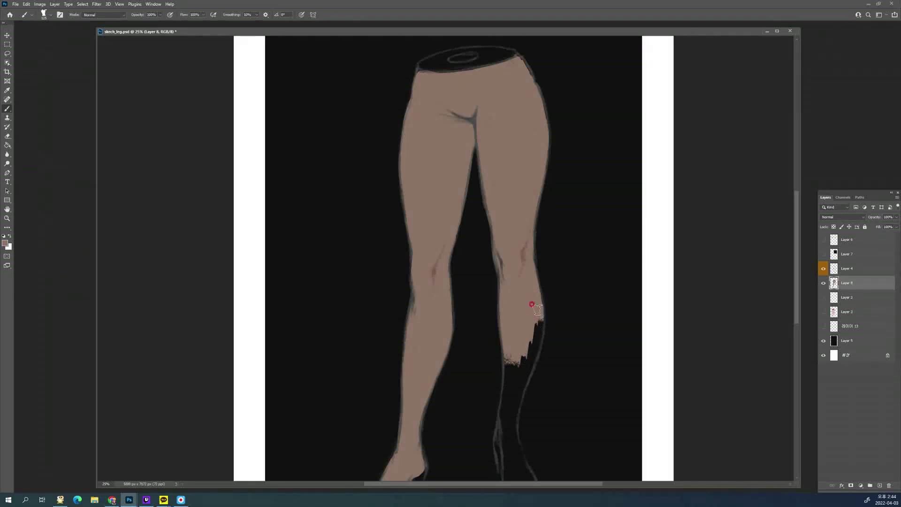
mouse_move(532, 304)
mouse_down()
mouse_move(523, 350)
mouse_move(532, 313)
mouse_up()
key(space)
mouse_move(513, 352)
mouse_down()
mouse_move(522, 256)
mouse_move(512, 311)
mouse_move(515, 262)
mouse_move(509, 325)
mouse_move(538, 253)
mouse_move(508, 341)
mouse_move(514, 297)
mouse_up()
mouse_move(516, 352)
mouse_down()
mouse_move(509, 371)
mouse_move(521, 305)
mouse_move(517, 344)
mouse_move(531, 379)
mouse_move(512, 377)
mouse_move(519, 394)
mouse_move(522, 377)
mouse_move(534, 387)
mouse_move(530, 379)
mouse_move(535, 404)
mouse_move(531, 383)
mouse_move(536, 404)
mouse_up()
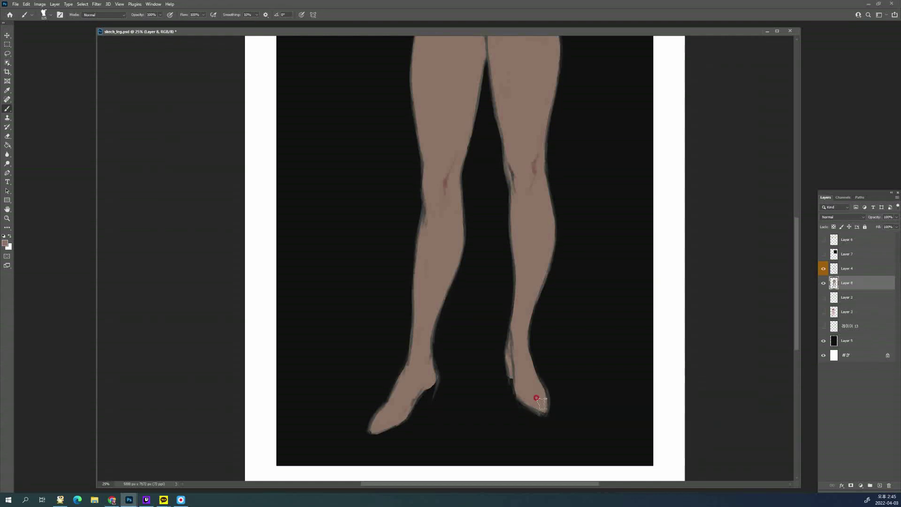
Try a light highlight stroke in #d8c3b7 on the right thigh and undo the stroke
key(space)
mouse_move(583, 183)
mouse_down()
mouse_move(572, 290)
mouse_move(553, 249)
mouse_up()
alt+click(569, 280)
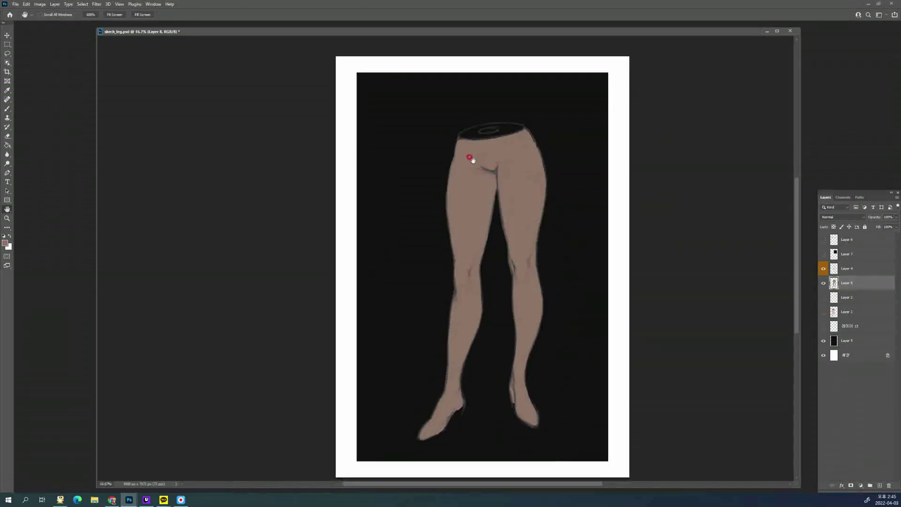
click(4, 243)
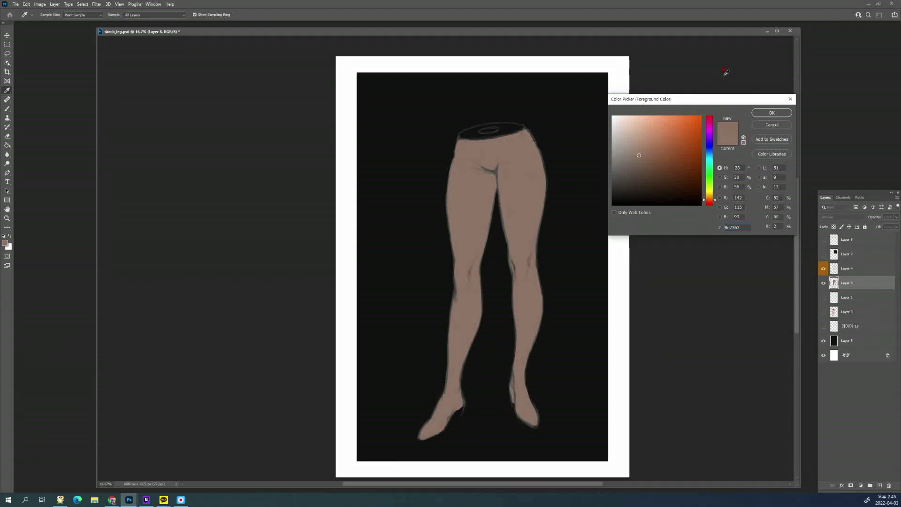
click(638, 153)
drag(639, 155, 626, 129)
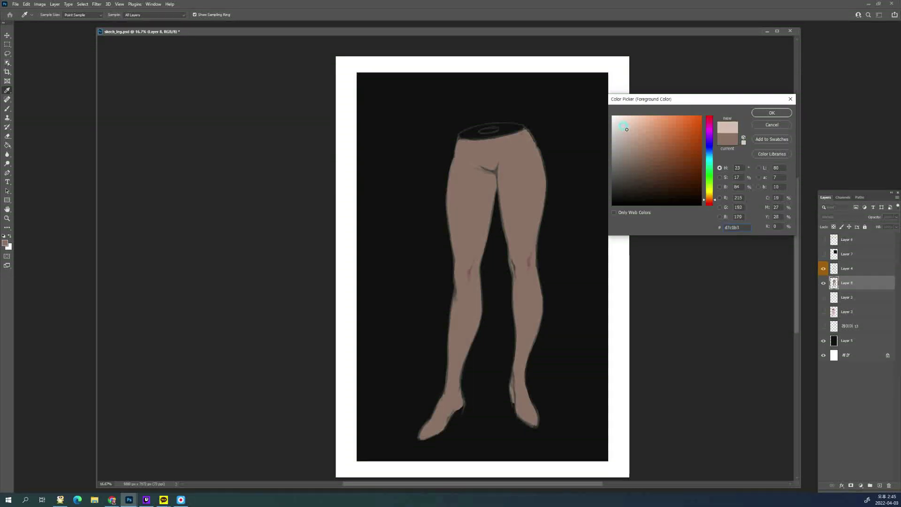
click(767, 112)
key(b)
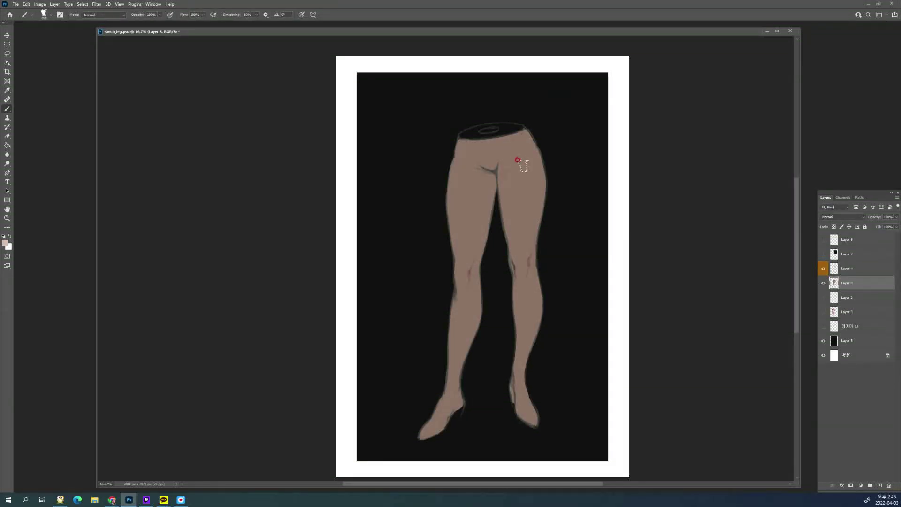
mouse_move(517, 158)
mouse_down()
mouse_move(519, 186)
mouse_move(522, 152)
mouse_move(542, 197)
mouse_up()
key(ctrl+z)
Try a dark shadow stroke in brown #423026 on the right leg's inner thigh and undo the stroke
click(6, 243)
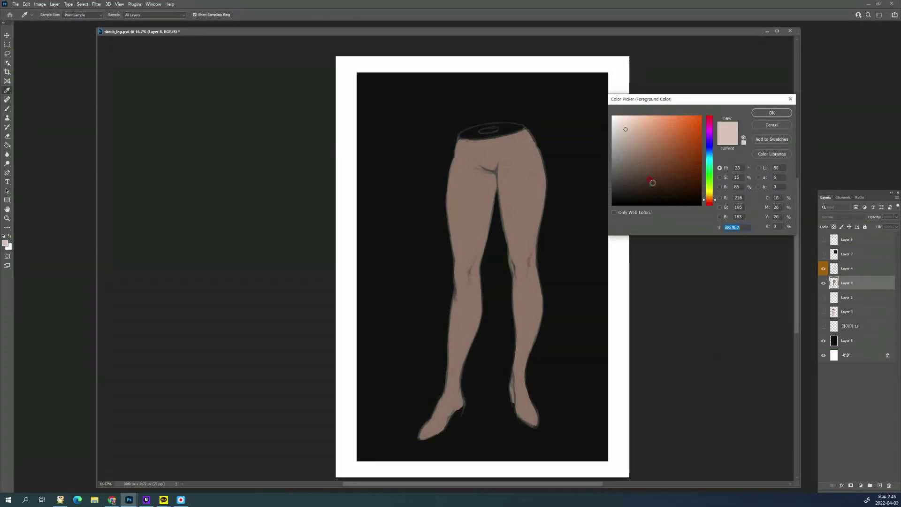
click(647, 179)
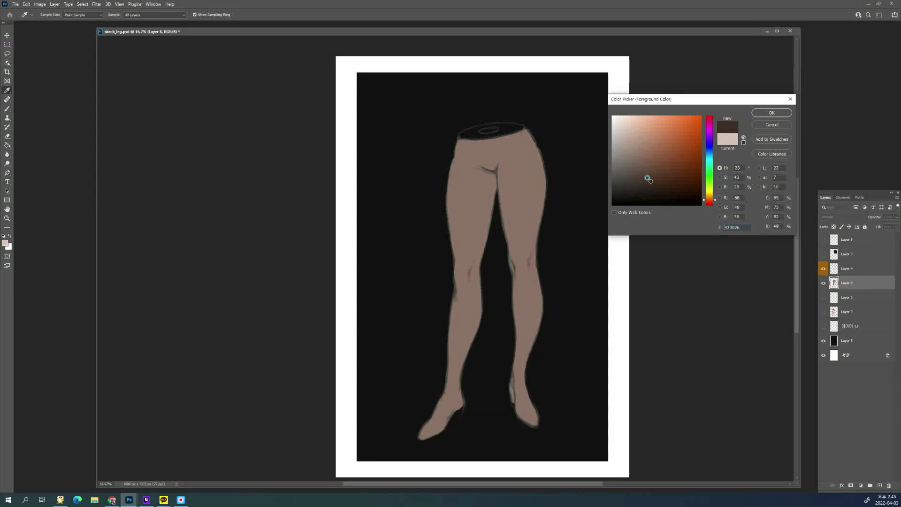
click(772, 112)
drag(503, 178, 511, 231)
key(ctrl+z)
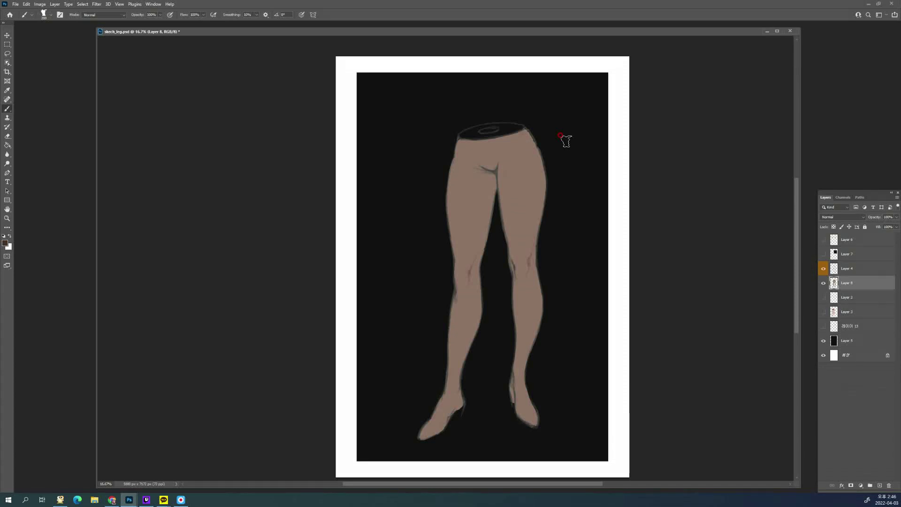
Compare the base skin tone with darker browns in the colour picker and set the brush's shadow colour to #4a3428
click(5, 242)
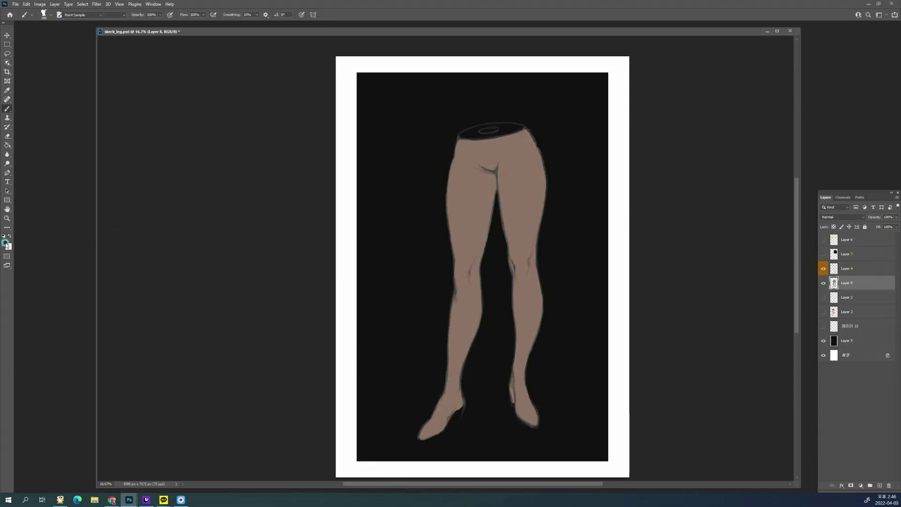
click(517, 186)
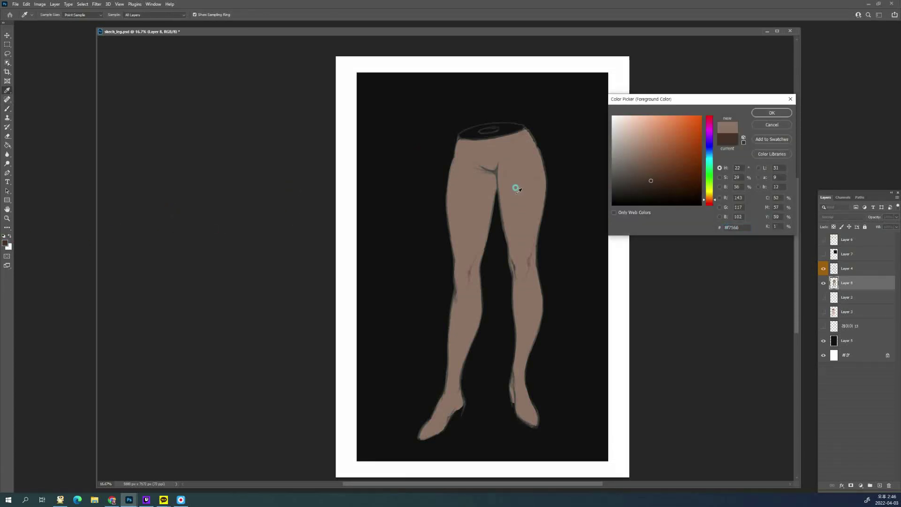
click(646, 173)
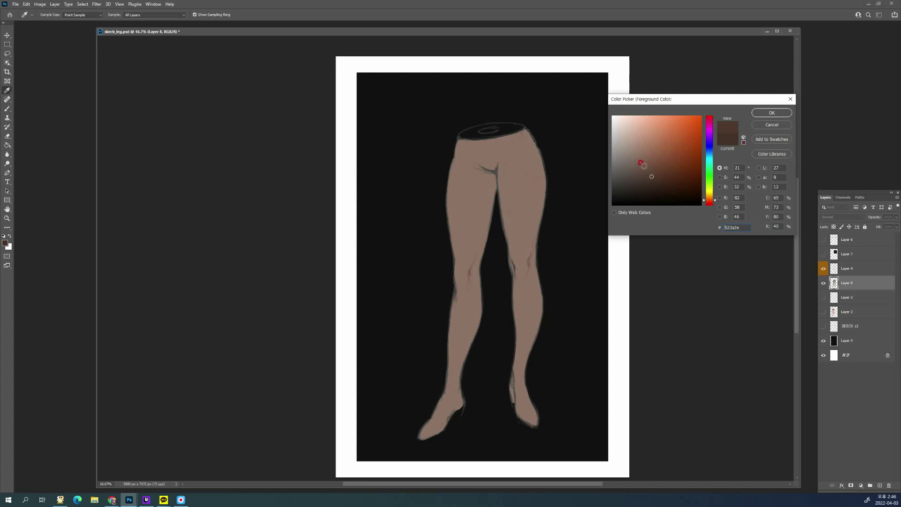
mouse_move(650, 176)
mouse_down()
mouse_move(635, 155)
mouse_move(648, 184)
mouse_up()
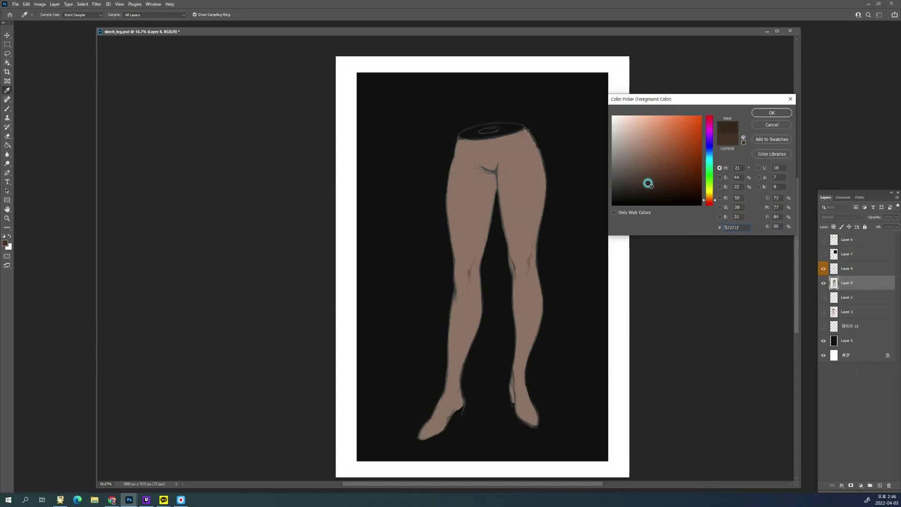
click(522, 202)
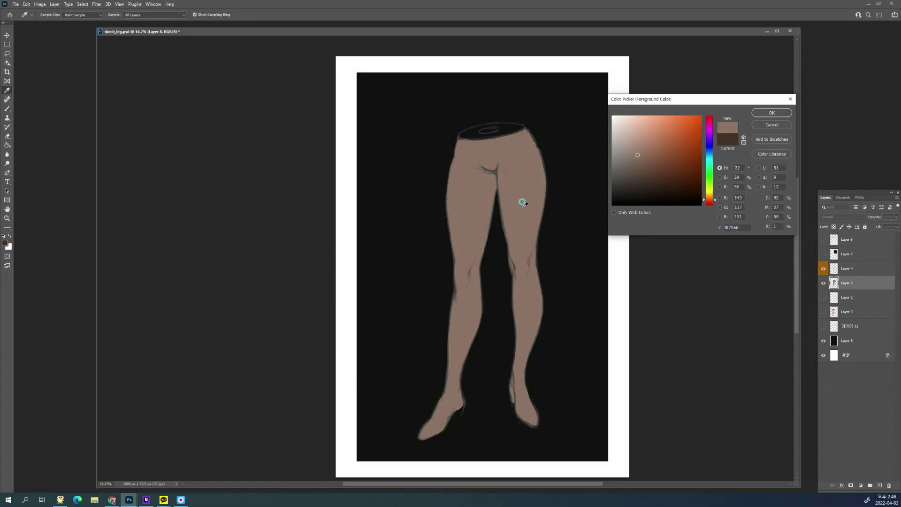
click(650, 176)
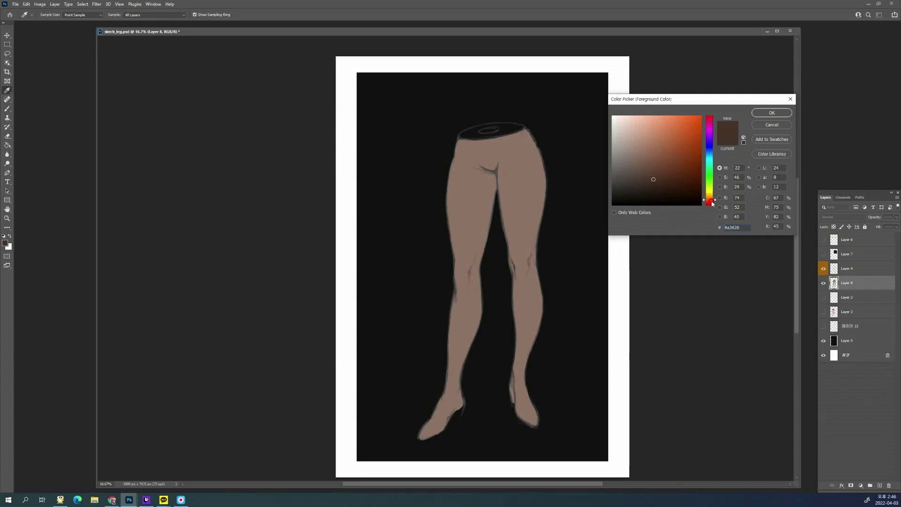
click(771, 112)
key(b)
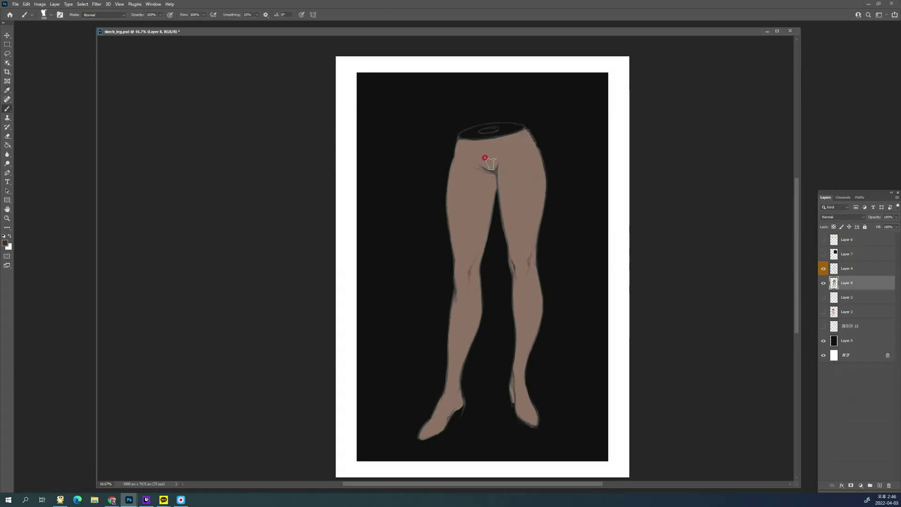
Lock the skin layer's transparent pixels and paint the brown shadow down the left leg's outer thigh, knee and calf
click(834, 227)
mouse_move(450, 179)
mouse_down()
mouse_move(443, 229)
mouse_move(441, 187)
mouse_move(441, 224)
mouse_move(436, 205)
mouse_move(442, 237)
mouse_move(435, 202)
mouse_move(438, 234)
mouse_up()
key(bracketleft)
key(bracketleft)
key(bracketleft)
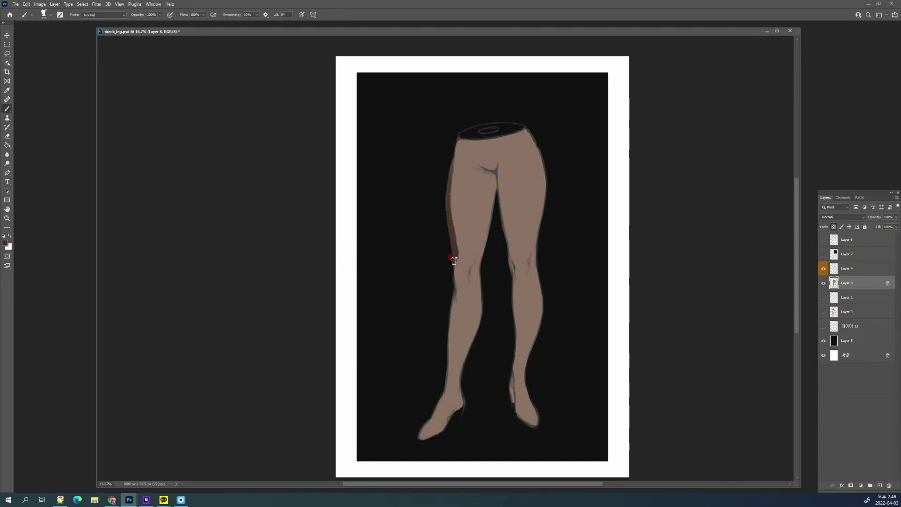
mouse_move(451, 277)
mouse_down()
mouse_move(456, 293)
mouse_move(449, 270)
mouse_move(469, 271)
mouse_move(464, 276)
mouse_up()
key(bracketright)
key(bracketright)
mouse_move(447, 316)
mouse_down()
mouse_move(451, 286)
mouse_move(441, 392)
mouse_up()
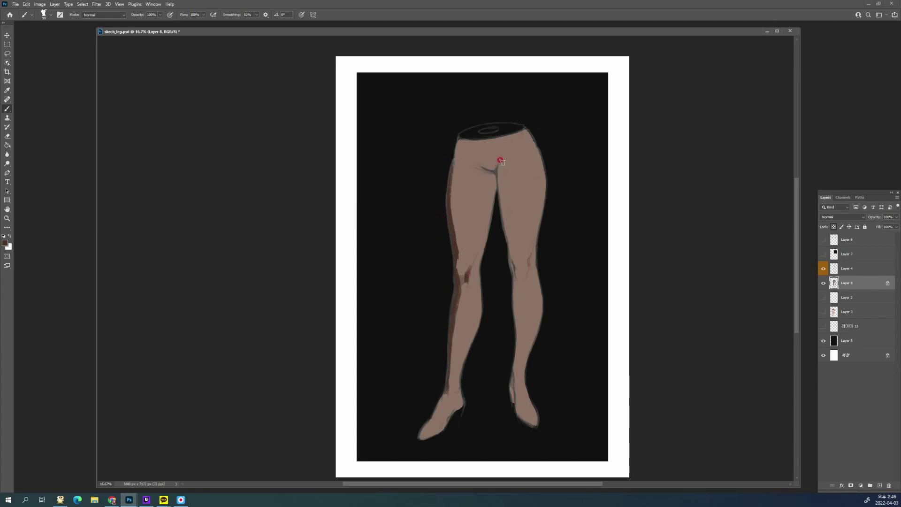
Add a new layer above Layer 4 and draw a white light-direction arrow labelled 빛 beside the hips
click(871, 269)
click(879, 485)
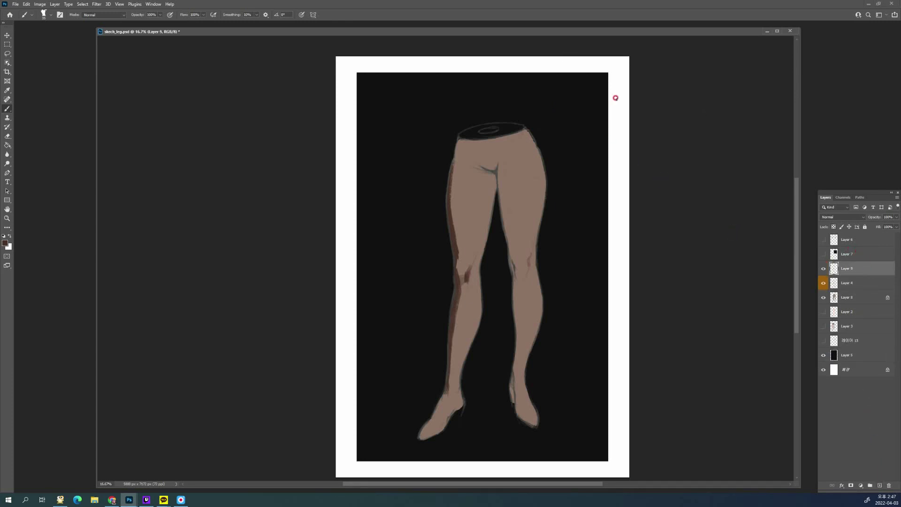
alt+click(613, 79)
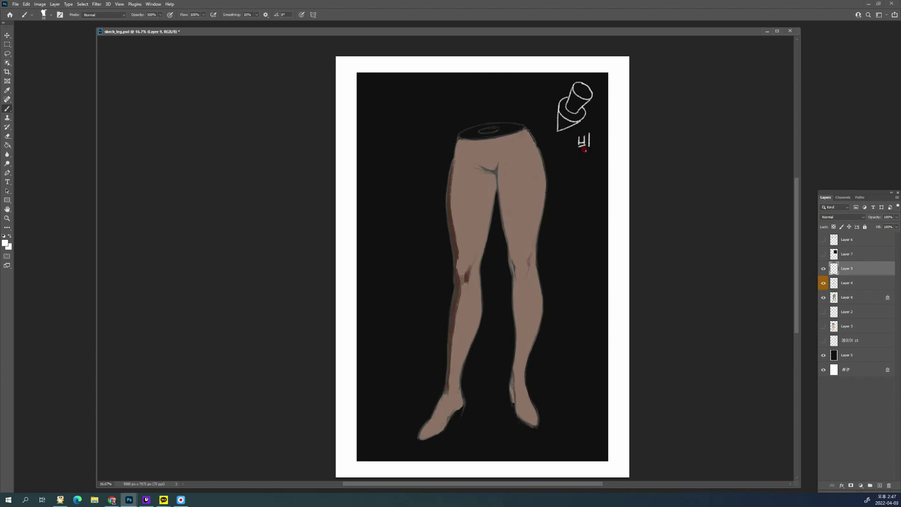
scroll(569, 175, down, 1)
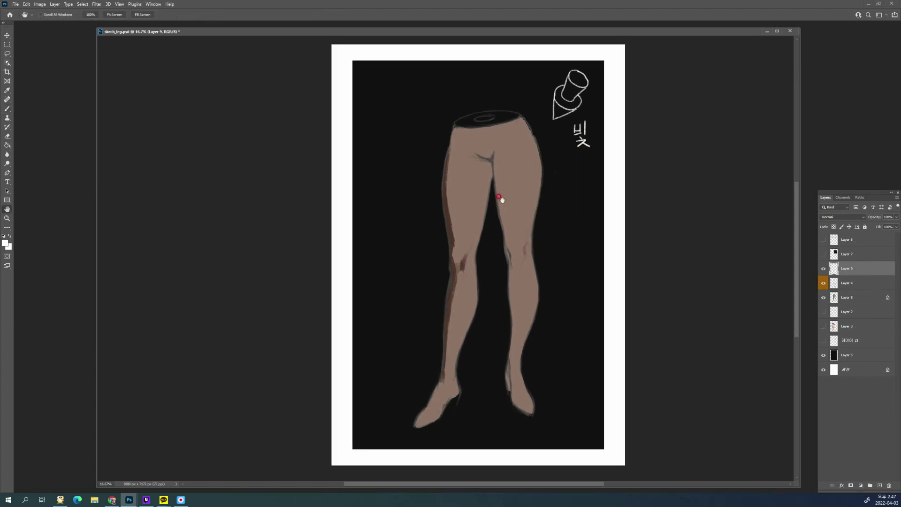
Sample the brown shadow and, on Layer 8, paint it along the right leg's inner edge from crotch to ankle with a larger brush
alt+click(455, 234)
key(h)
click(855, 297)
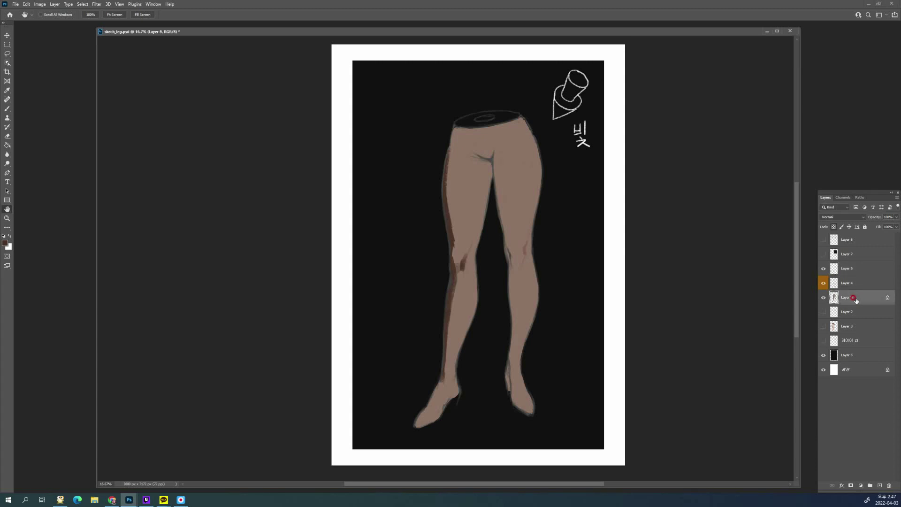
scroll(639, 276, up, 1)
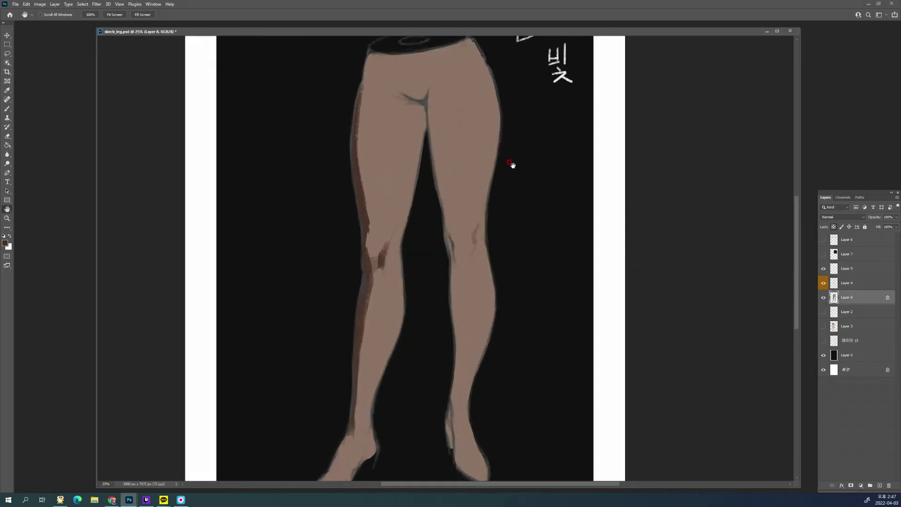
key(b)
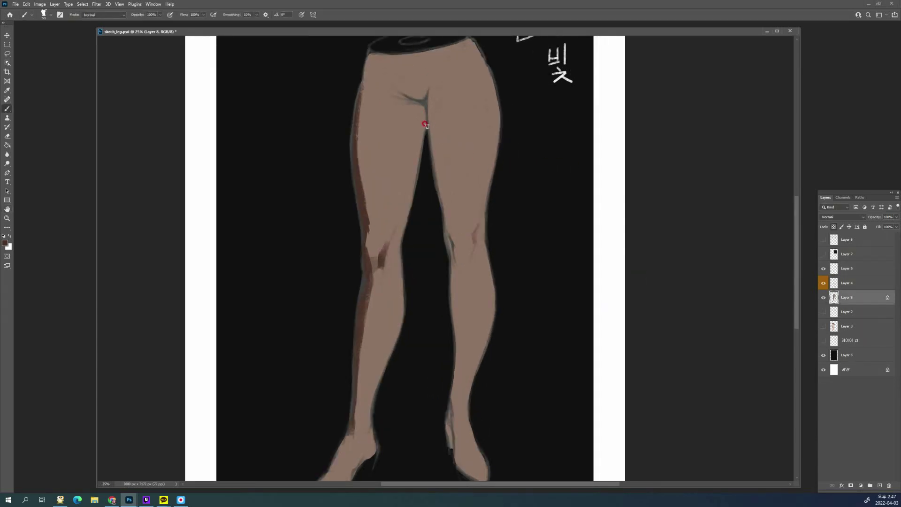
drag(426, 106, 441, 202)
key(bracketright)
key(bracketright)
key(bracketright)
key(bracketright)
key(bracketright)
key(bracketright)
key(bracketright)
mouse_move(425, 137)
mouse_down()
mouse_move(443, 233)
mouse_move(429, 194)
mouse_move(453, 254)
mouse_move(443, 227)
mouse_move(443, 320)
mouse_move(460, 294)
mouse_move(451, 268)
mouse_move(445, 363)
mouse_move(444, 270)
mouse_move(443, 441)
mouse_move(443, 350)
mouse_up()
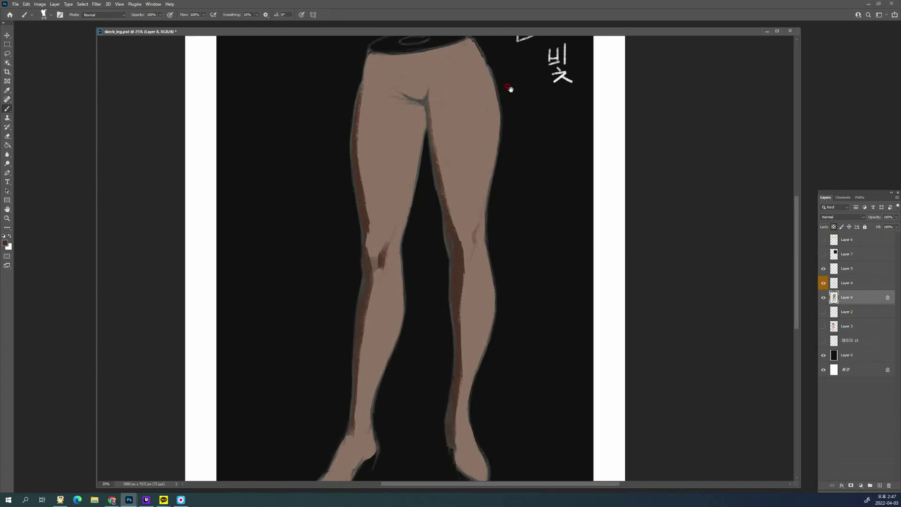
Hide the black backdrop layer so the legs stand on the white background, and select that layer
key(alt+space)
alt+click(495, 100)
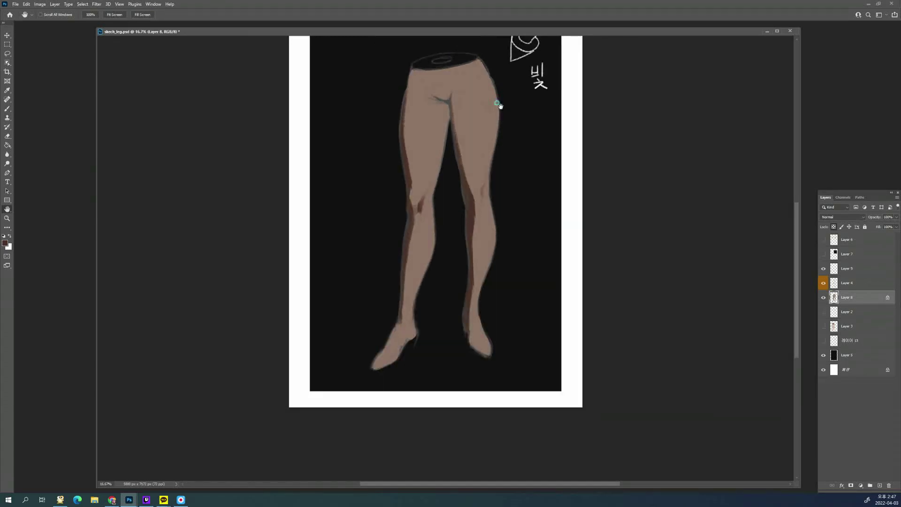
drag(498, 106, 491, 137)
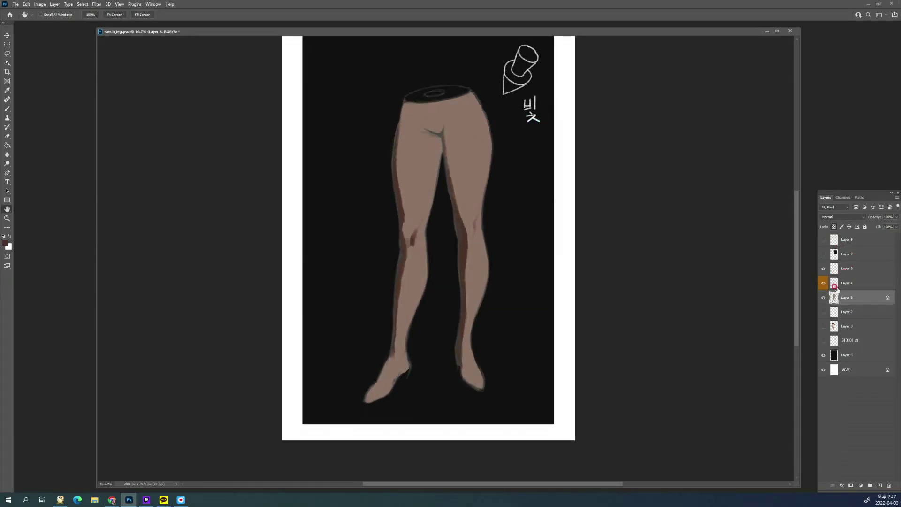
click(823, 356)
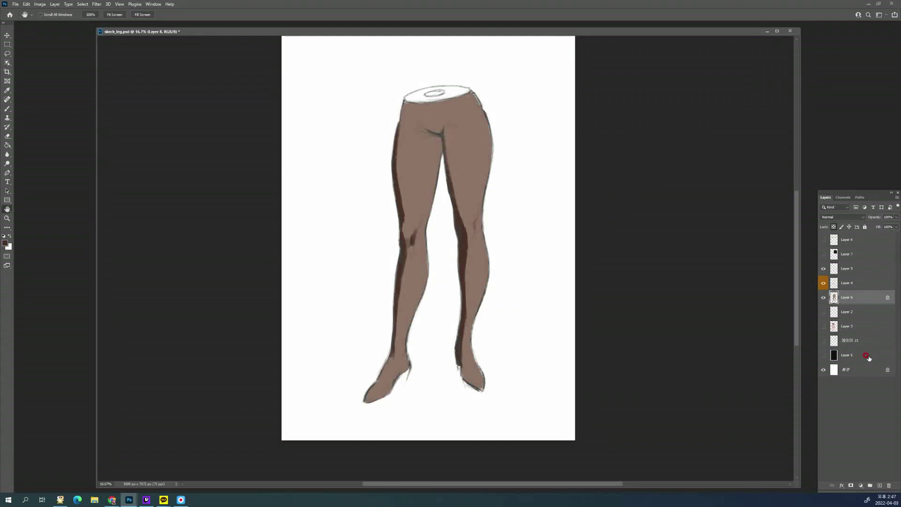
click(867, 356)
Compare the crotch line's colour with the base skin tone in the colour picker, leaving the foreground colour as it is
click(463, 183)
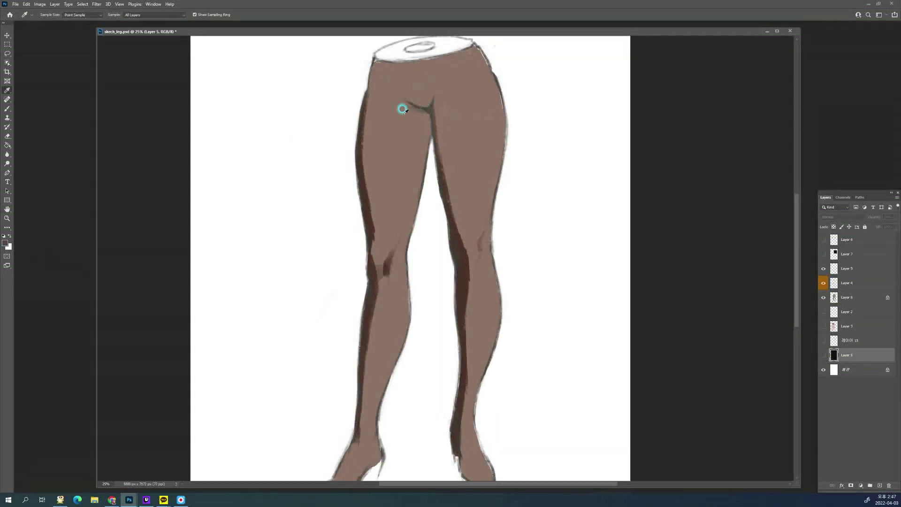
click(6, 243)
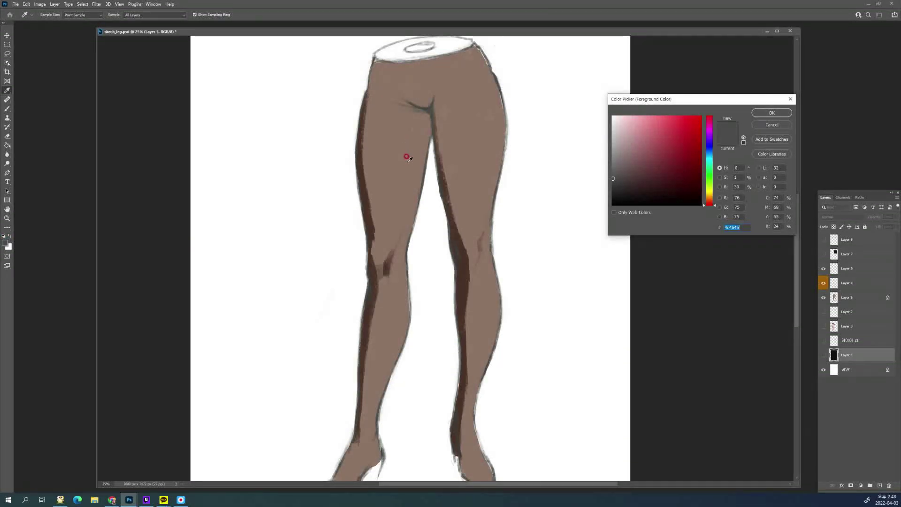
click(406, 182)
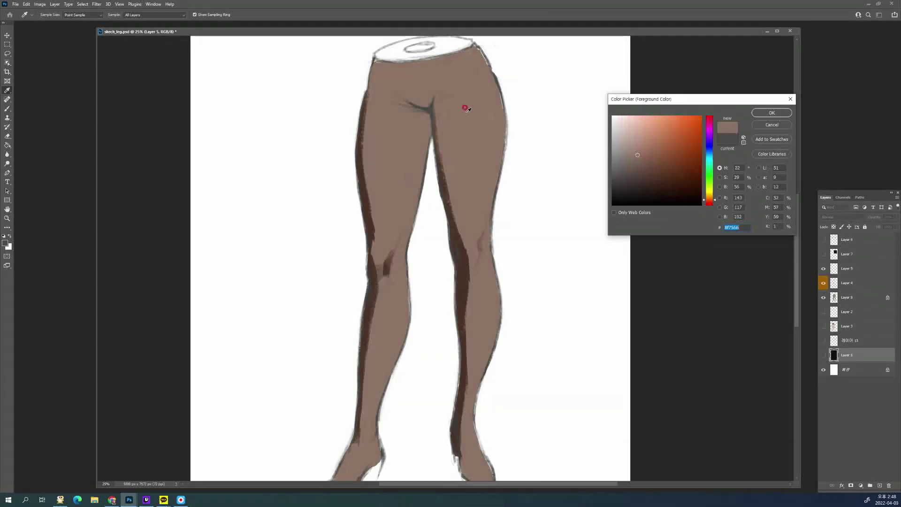
click(432, 108)
drag(432, 107, 432, 105)
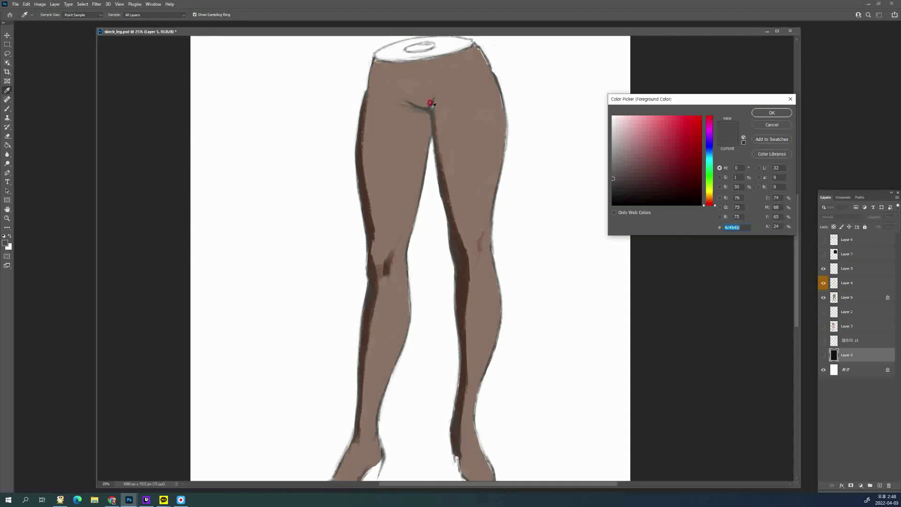
click(771, 125)
key(space)
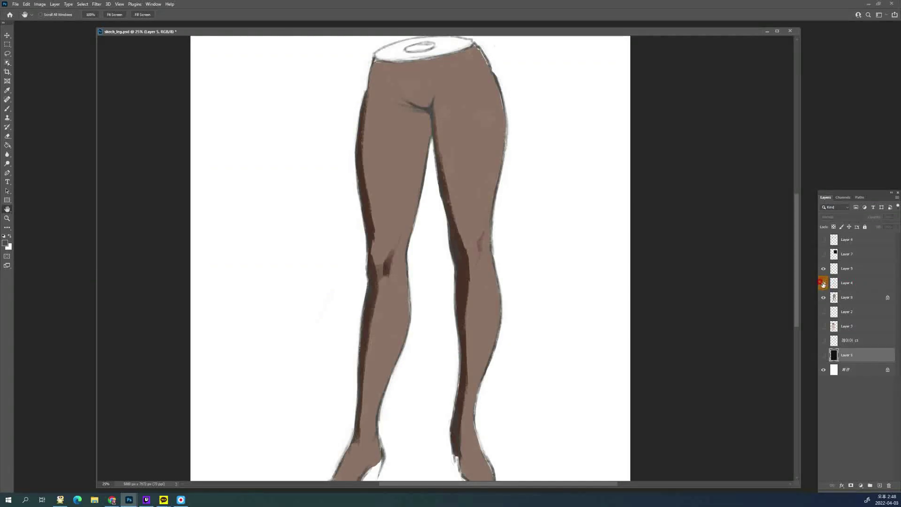
Identify the line-art layer by toggling Layer 4's visibility, select it and lock its transparent pixels
click(865, 271)
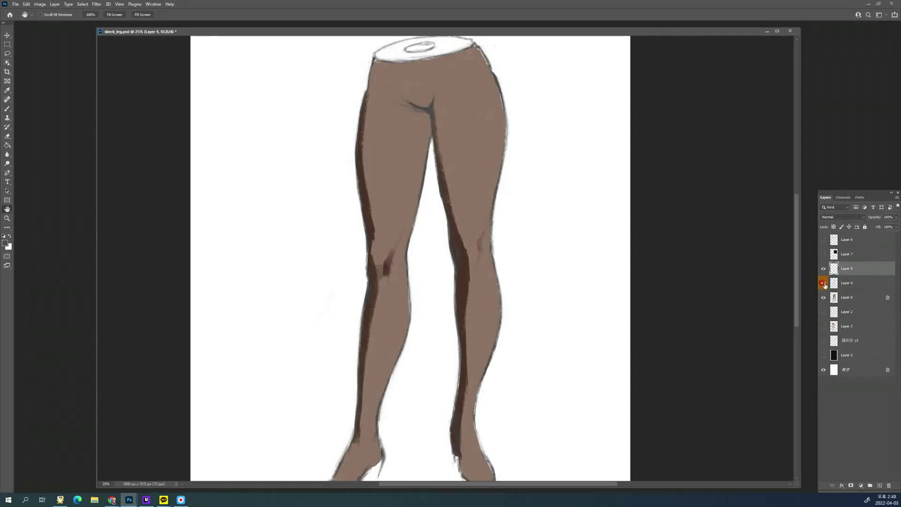
click(824, 283)
click(823, 283)
click(871, 286)
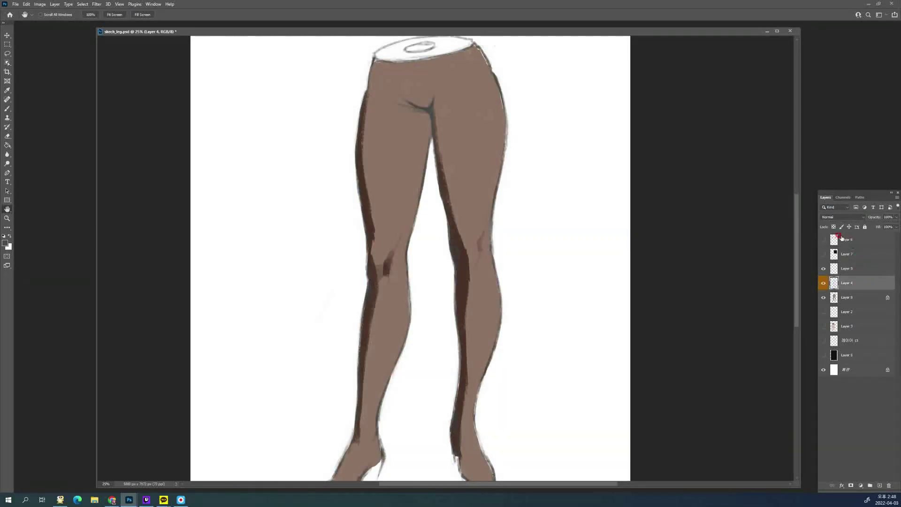
click(834, 228)
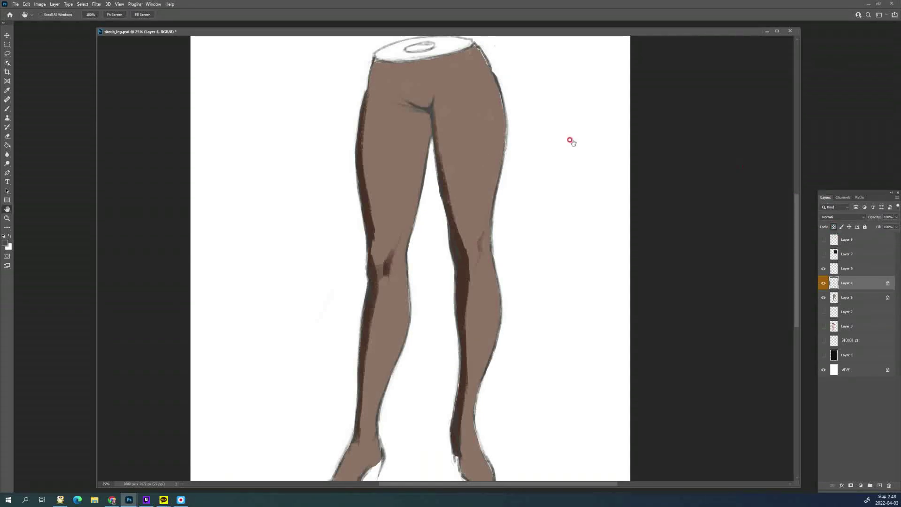
Sample the leg's shadow brown and darken it to #241610 as the line colour
key(i)
click(362, 208)
click(5, 243)
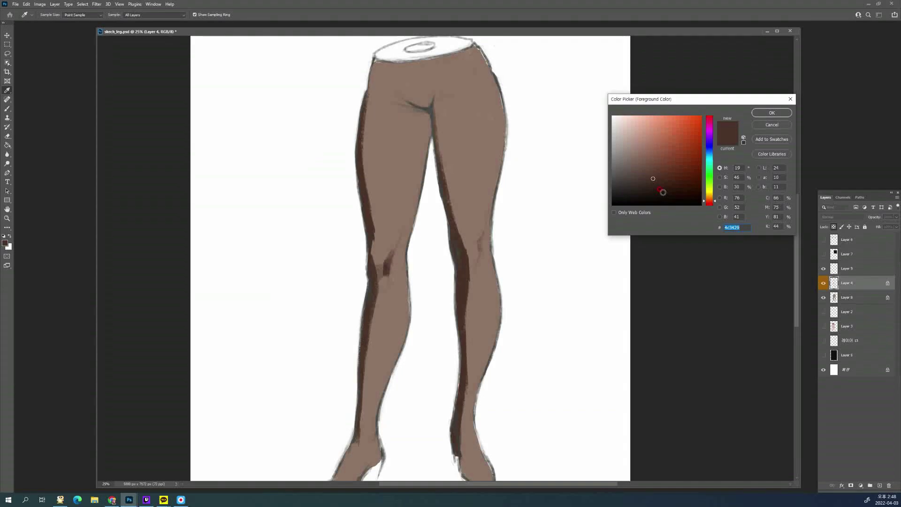
click(662, 192)
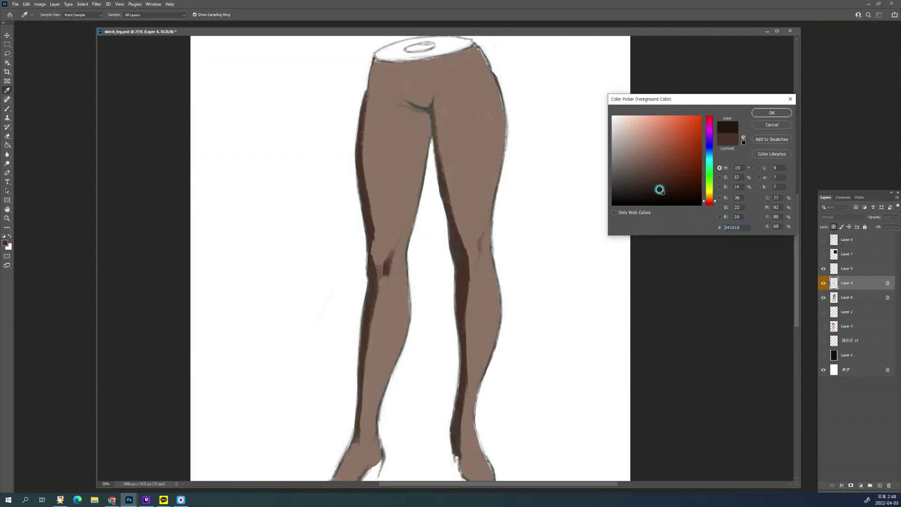
click(771, 112)
Recolour the sketch lines at the crotch crease, inner thigh and waist in the dark brown with a larger brush
key(b)
key(])
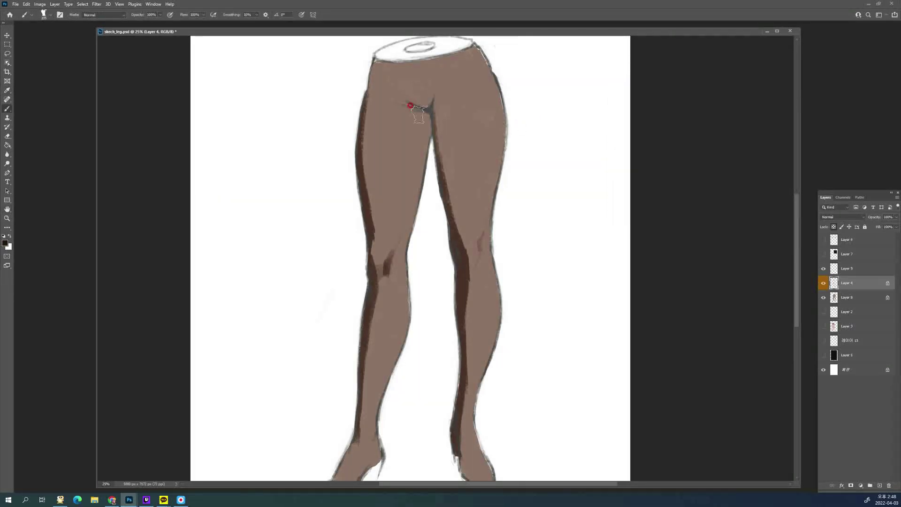
mouse_move(429, 110)
mouse_down()
mouse_move(398, 102)
mouse_move(423, 183)
mouse_up()
drag(375, 59, 368, 96)
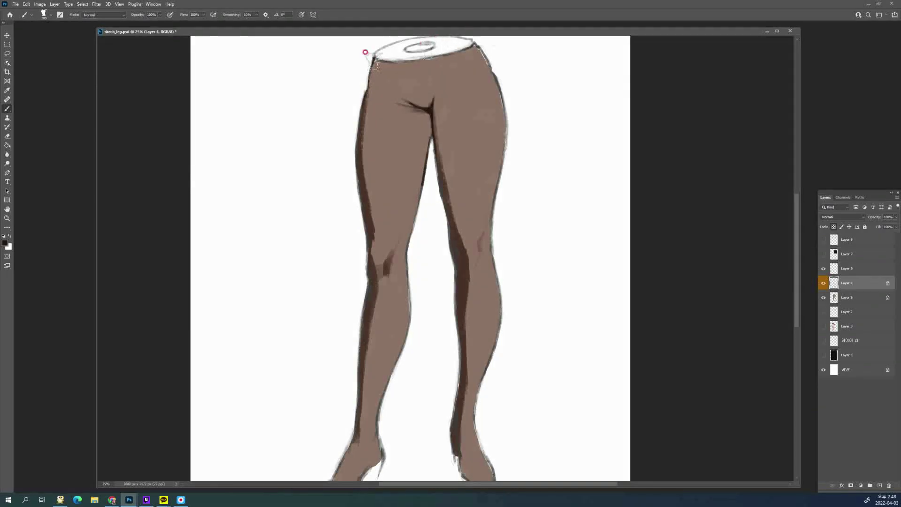
drag(372, 57, 404, 40)
Recolour the remaining sketch lines along both thighs, knees, calves and feet in the same dark brown
drag(457, 82, 459, 95)
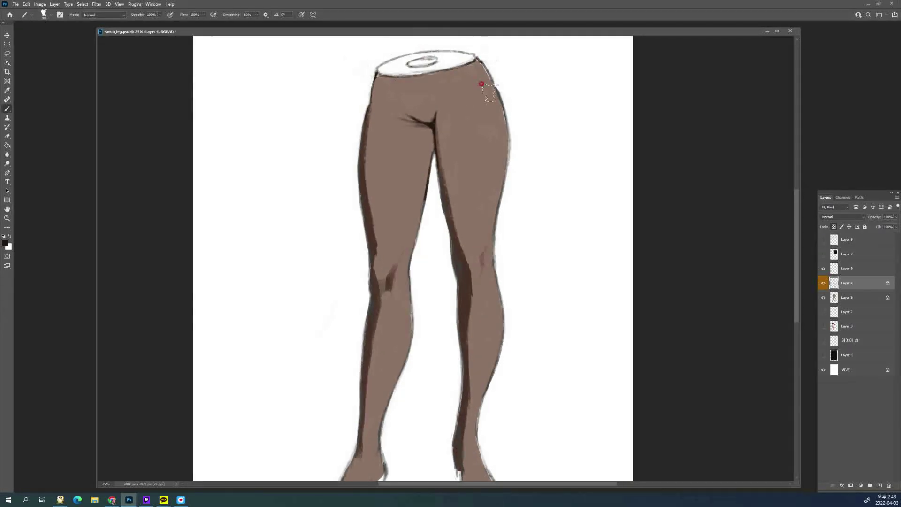
mouse_move(500, 336)
mouse_down()
mouse_move(482, 361)
mouse_move(470, 439)
mouse_up()
drag(459, 354, 451, 460)
drag(419, 197, 398, 320)
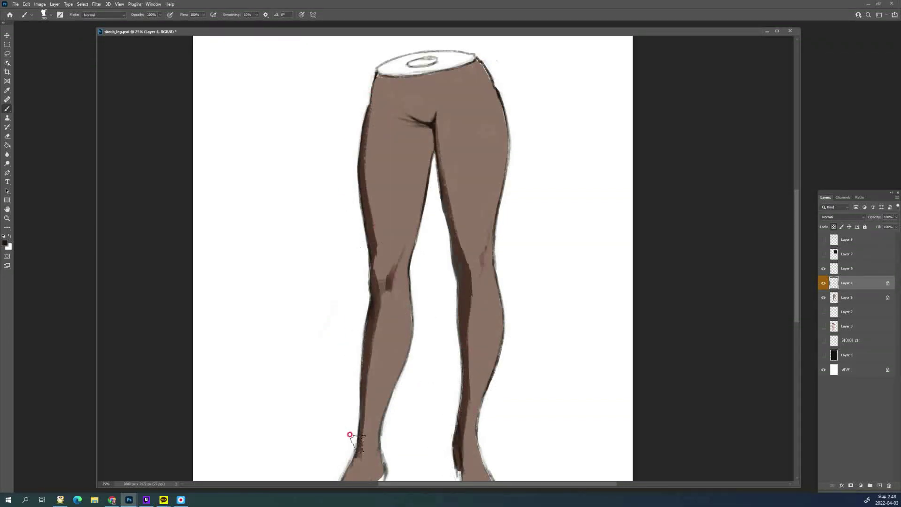
drag(401, 328, 418, 219)
drag(423, 173, 387, 313)
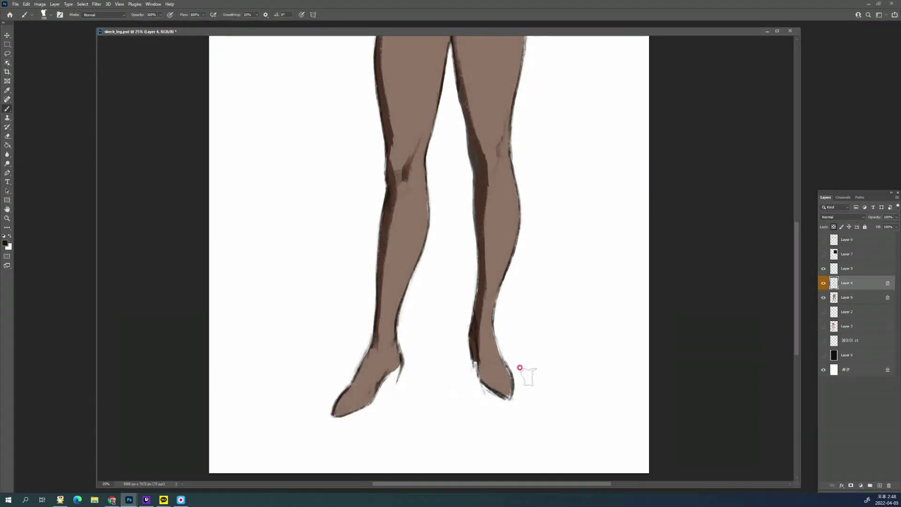
drag(465, 117, 474, 202)
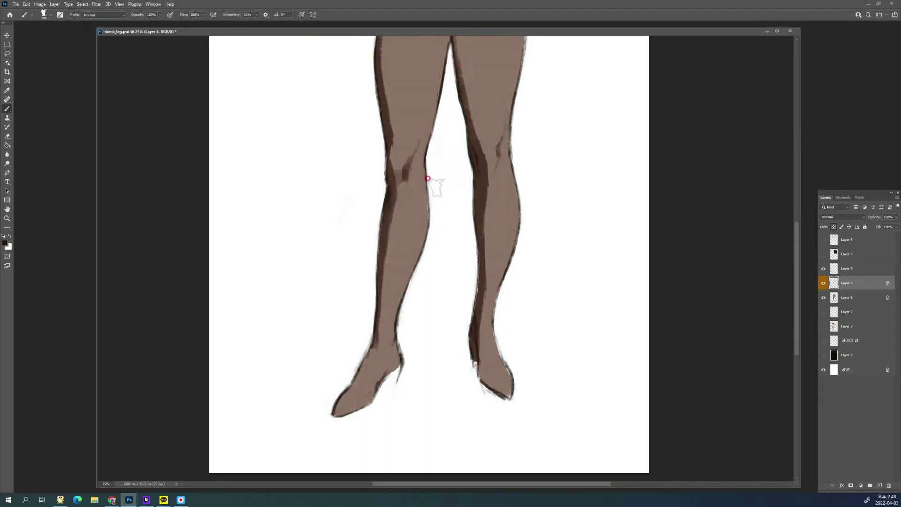
Bring the waist into view and show the black background layer behind the legs
key(h)
drag(524, 182, 526, 280)
key(b)
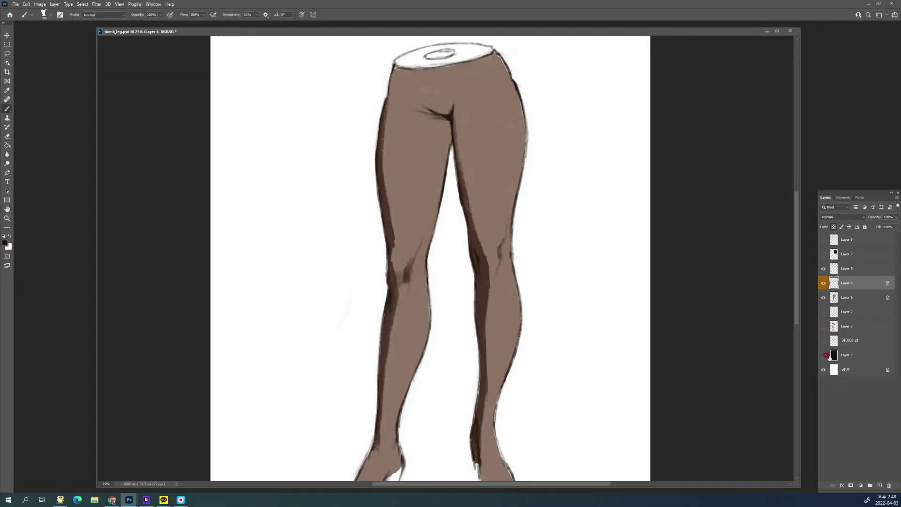
click(823, 355)
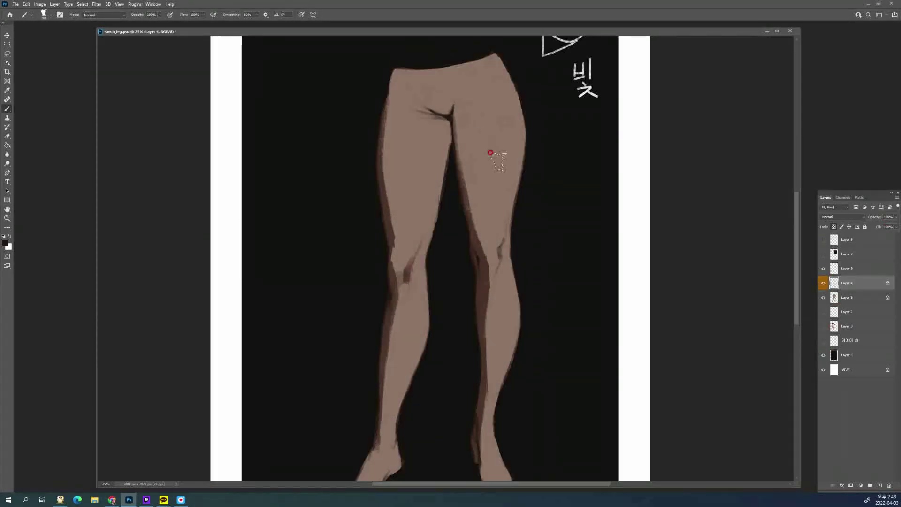
key(h)
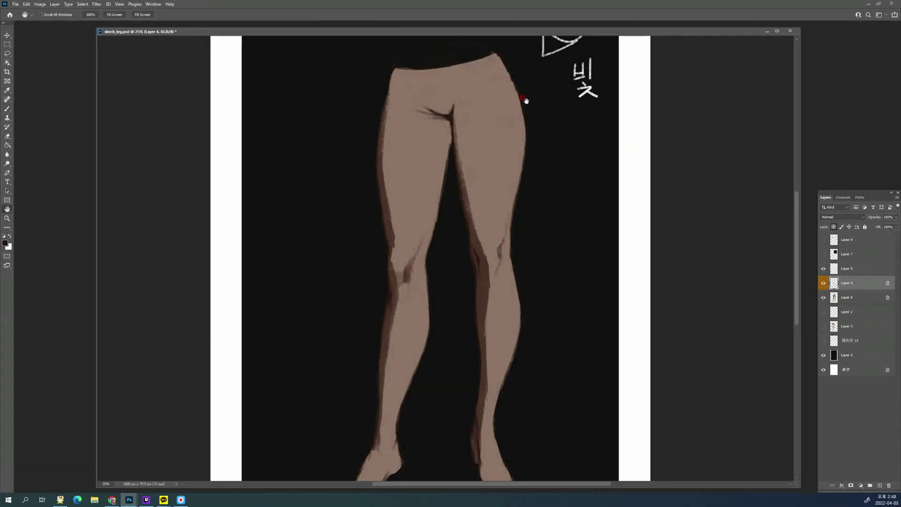
Check what Layer 5 contains by toggling its visibility
click(854, 271)
click(823, 268)
click(823, 268)
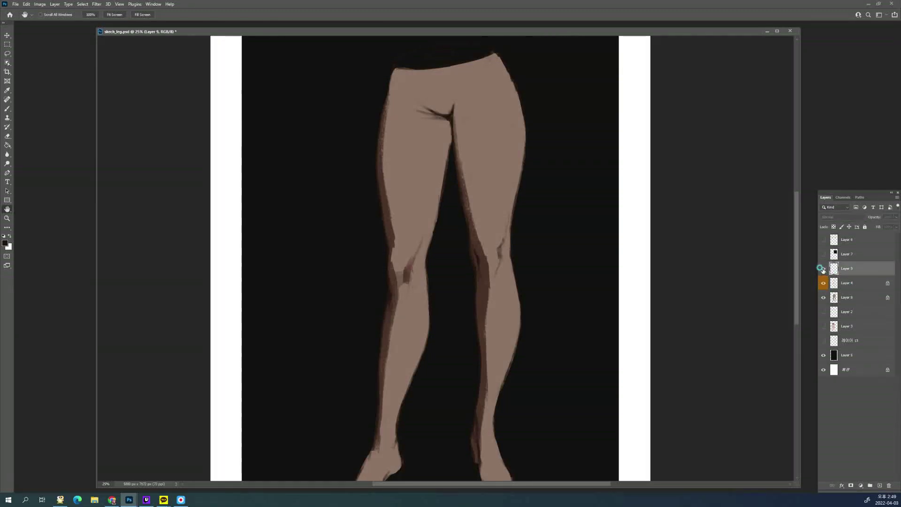
Check the Layer 4 line art, merge it down into the painted leg layer and label the merged layer orange
click(823, 283)
click(856, 283)
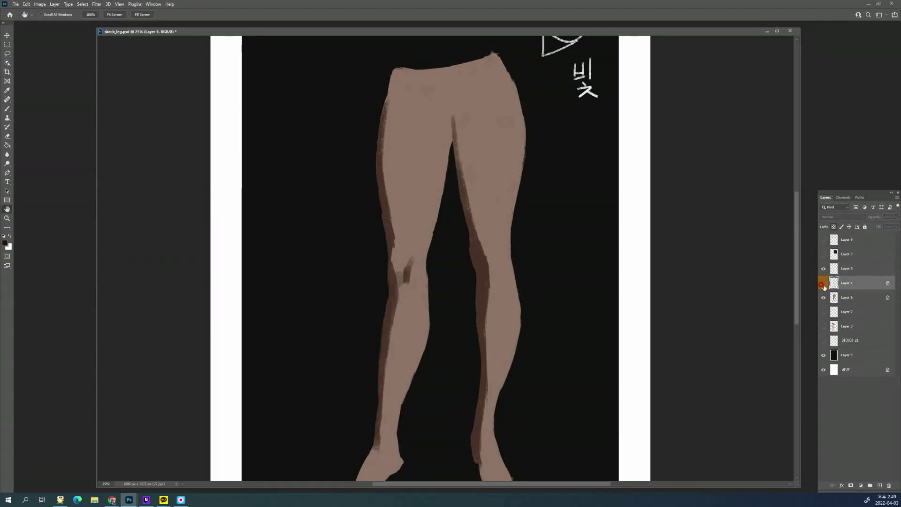
click(822, 283)
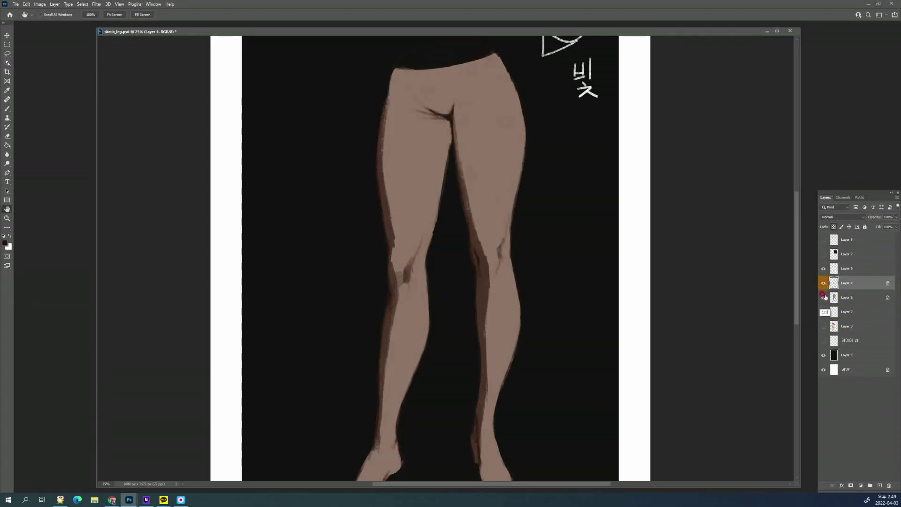
key(ctrl+e)
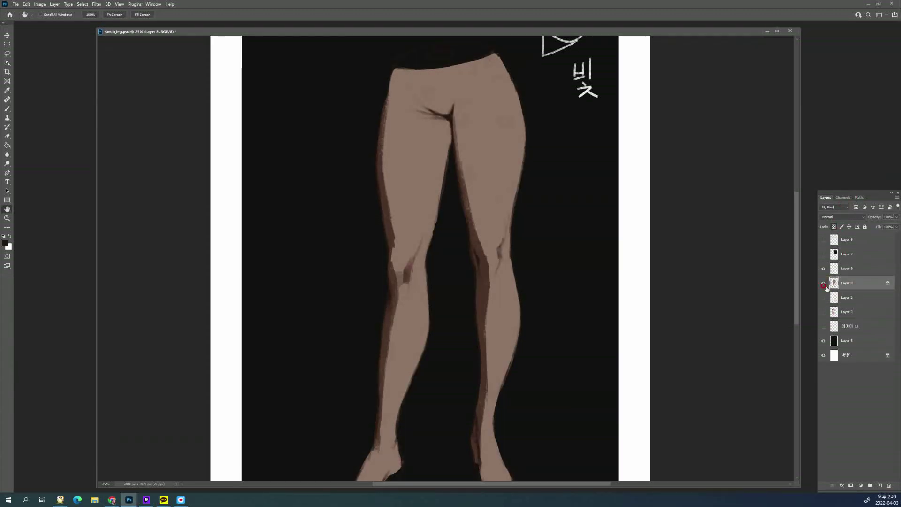
right_click(824, 284)
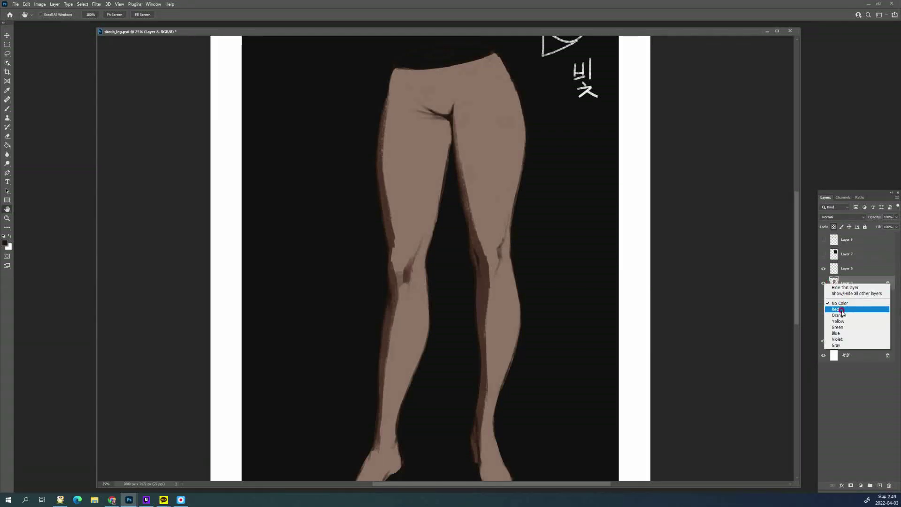
click(840, 314)
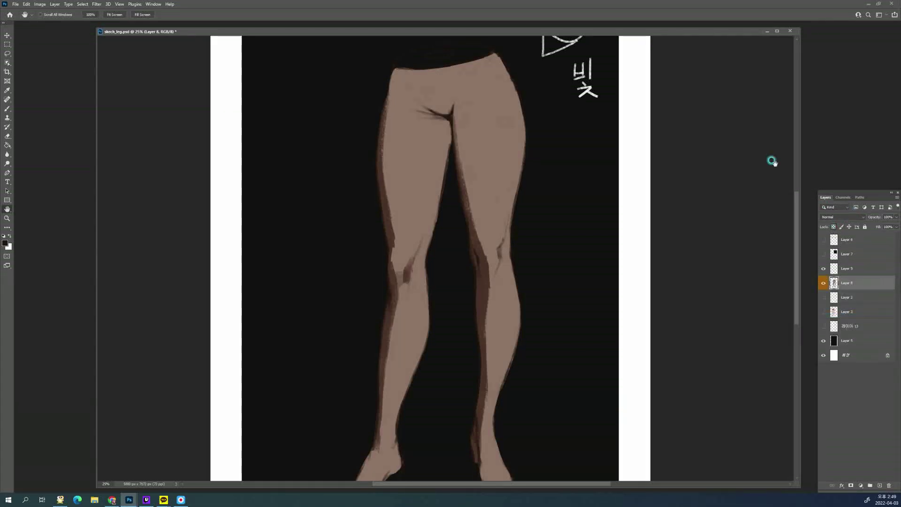
Pick a pale skin tone, #e5cdbe, and outline the elliptical cut surface at the top of the waist
drag(484, 128, 463, 173)
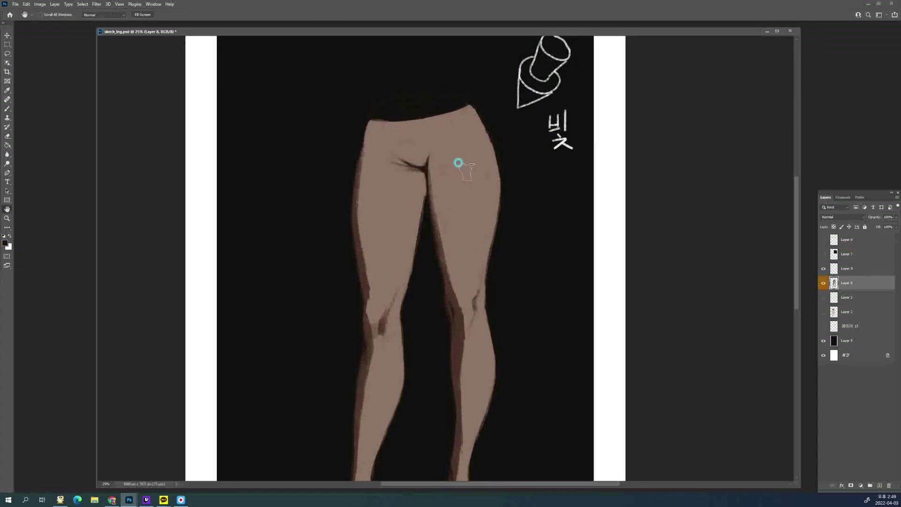
key(b)
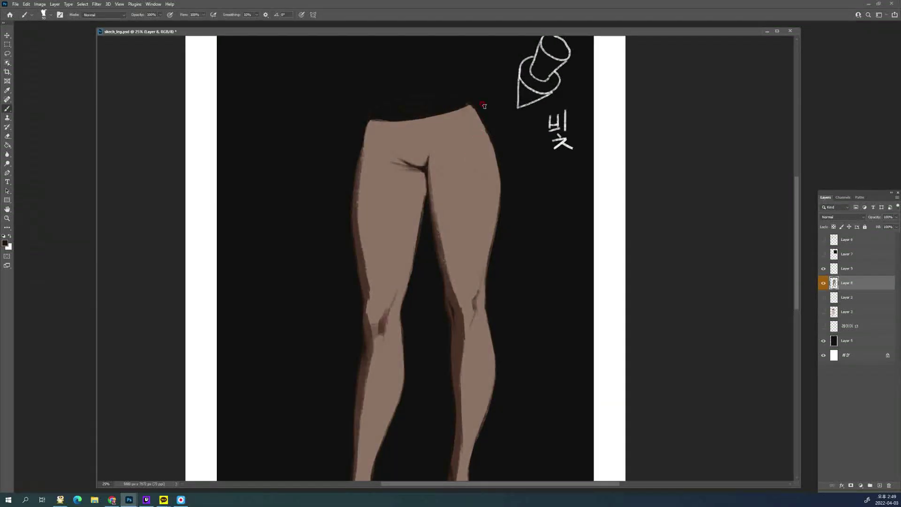
click(8, 245)
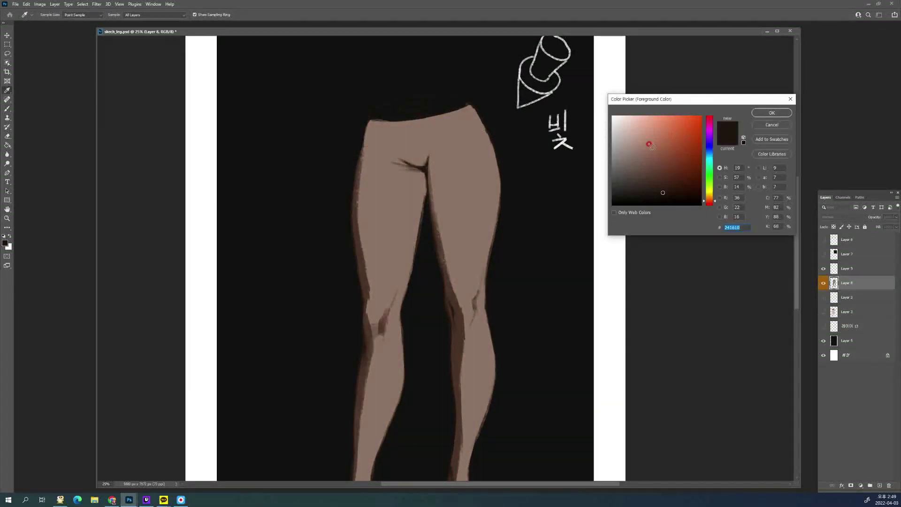
click(485, 141)
drag(629, 133, 627, 124)
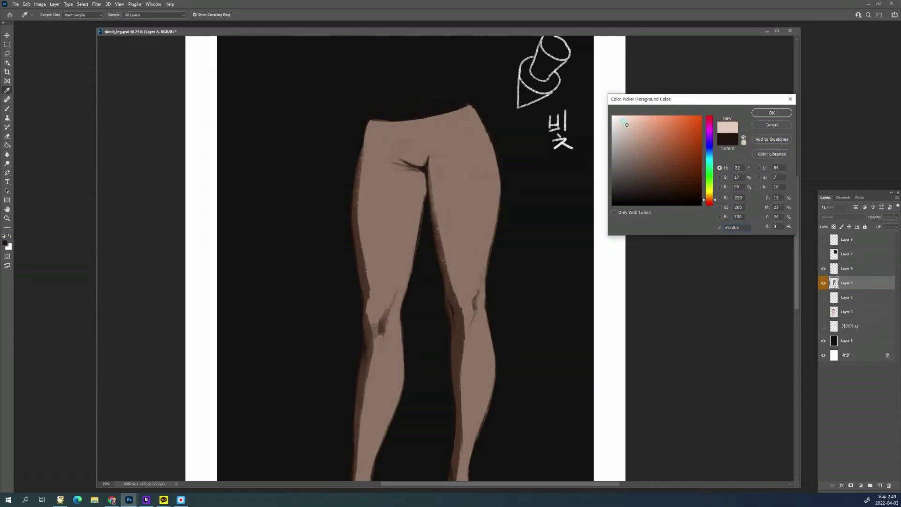
click(772, 112)
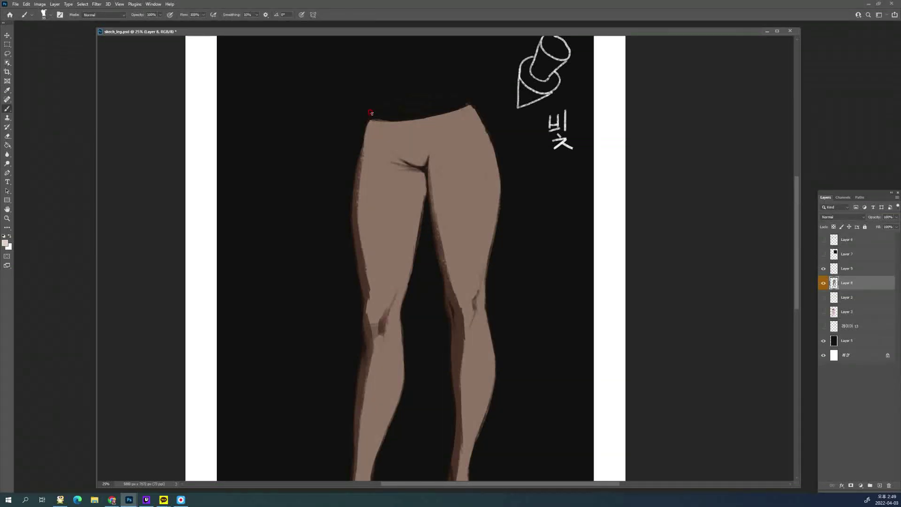
mouse_move(377, 108)
mouse_down()
mouse_move(417, 97)
mouse_move(465, 100)
mouse_up()
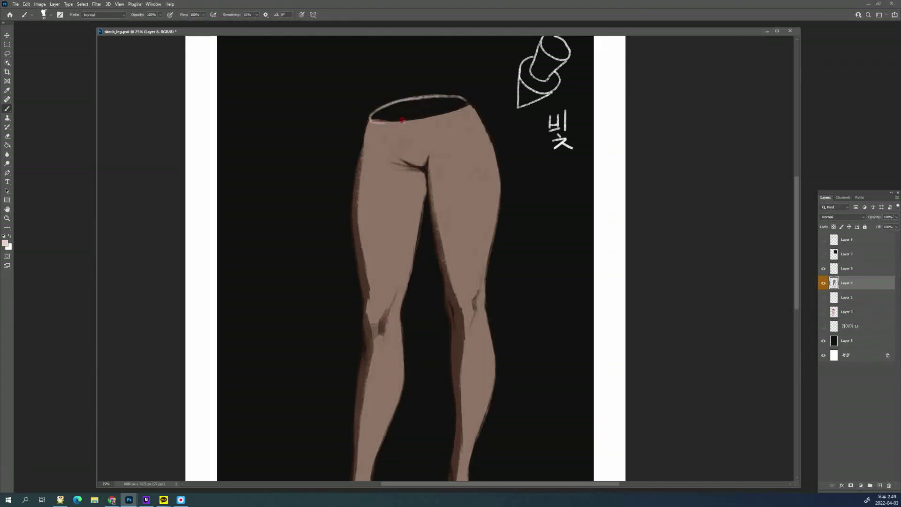
mouse_move(403, 121)
mouse_down()
mouse_move(431, 114)
mouse_move(393, 122)
mouse_move(467, 106)
mouse_up()
Choose a reddish brown with hue 18, saturation 65 and brightness 45, and fill the waist's cut surface with it
click(5, 243)
drag(664, 161, 679, 167)
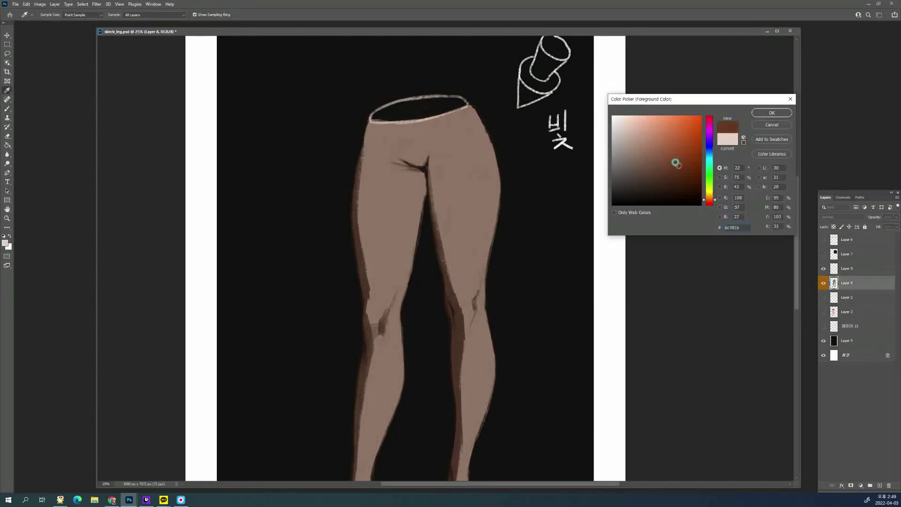
click(712, 201)
drag(712, 203, 711, 200)
drag(676, 166, 666, 162)
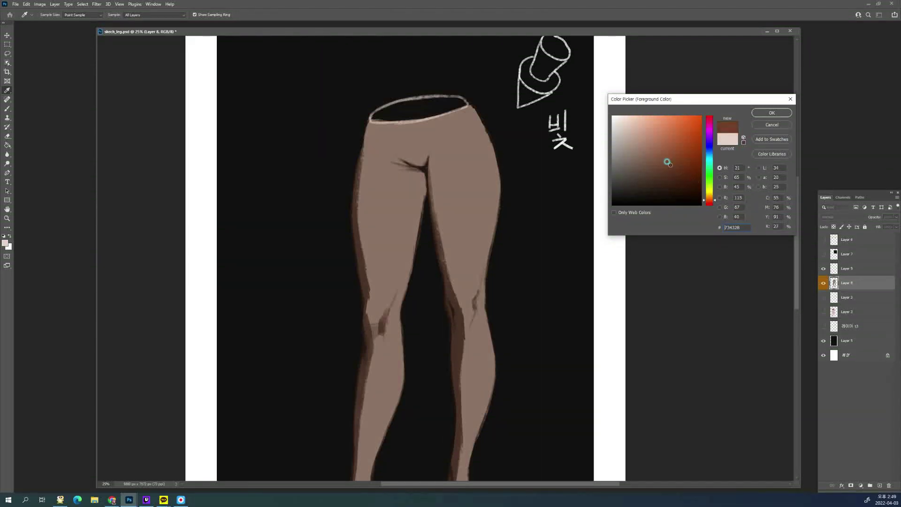
click(710, 201)
click(773, 114)
key(b)
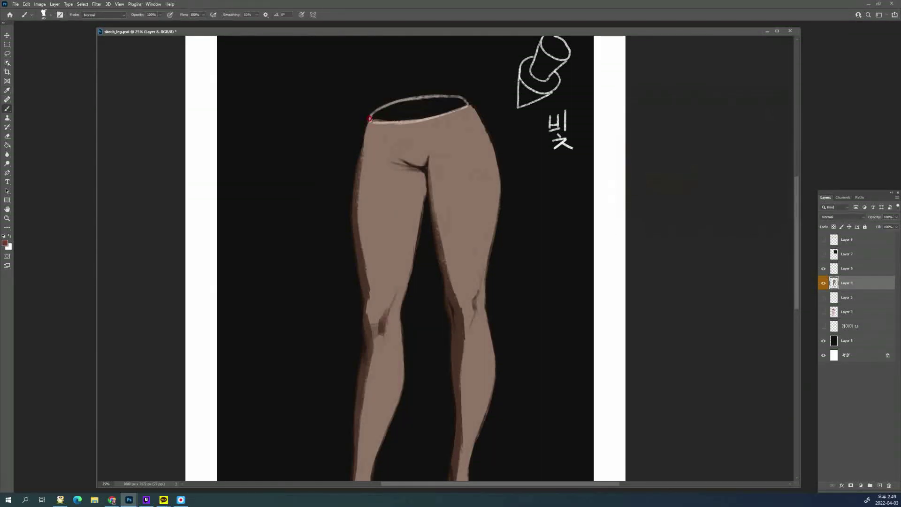
mouse_move(396, 108)
mouse_down()
mouse_move(372, 117)
mouse_move(410, 118)
mouse_move(392, 116)
mouse_move(404, 109)
mouse_move(399, 104)
mouse_move(446, 98)
mouse_move(410, 107)
mouse_move(444, 109)
mouse_move(418, 115)
mouse_move(413, 103)
mouse_move(457, 99)
mouse_move(423, 116)
mouse_up()
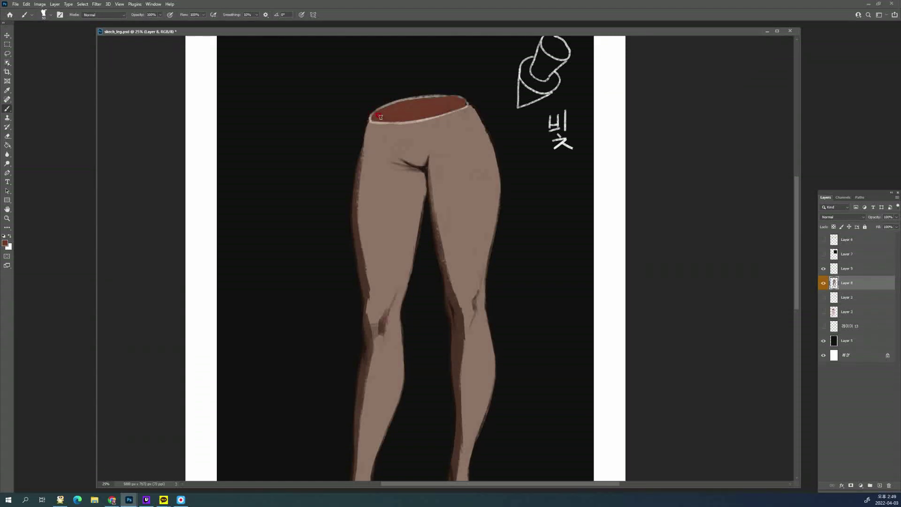
Draw thin lighter red lines across the waist's cut surface and paint a small white spot near its centre as bone
click(6, 242)
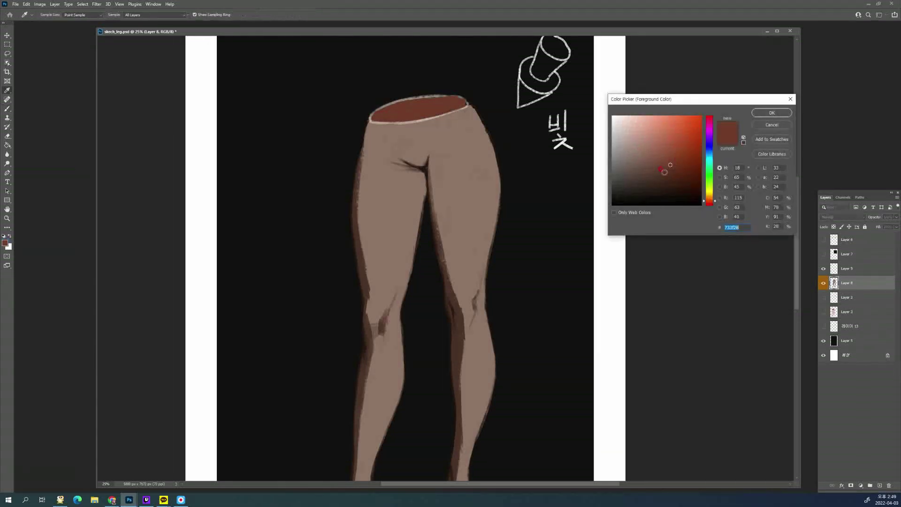
click(771, 113)
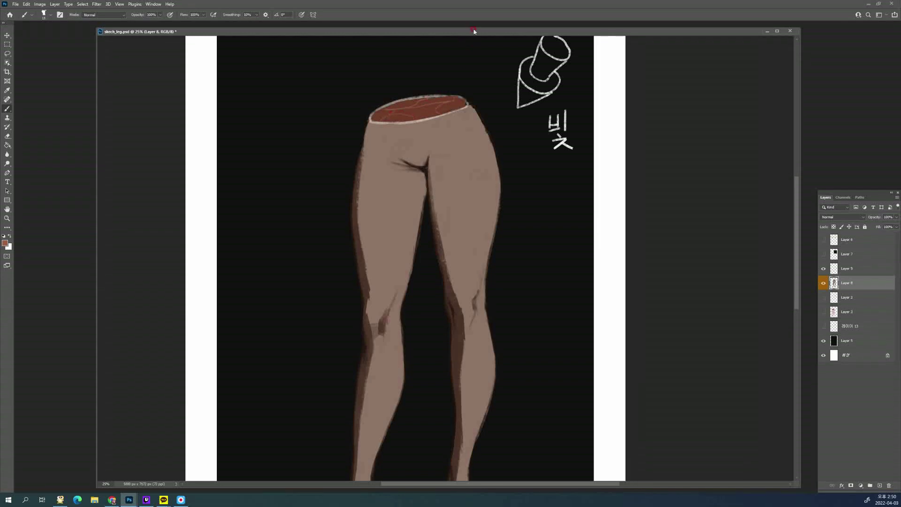
alt+click(608, 140)
key(space)
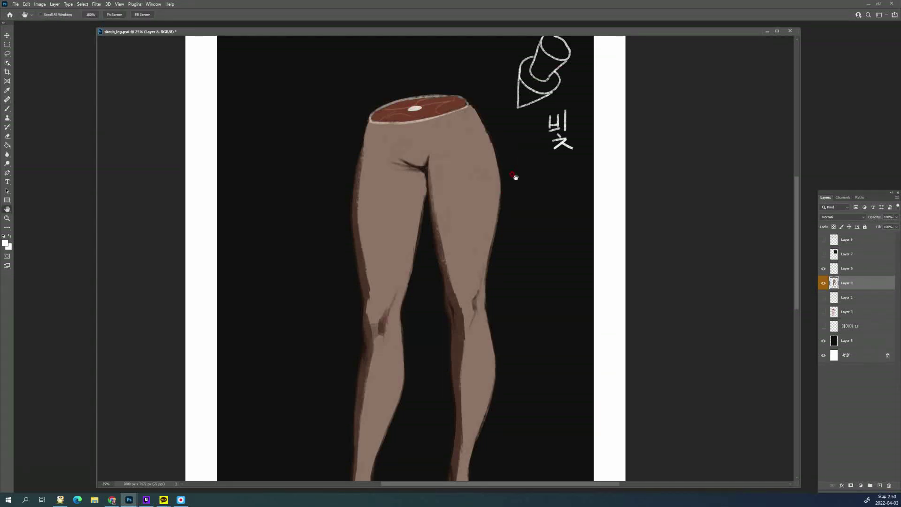
Add a new layer above the painted leg layer and set the foreground colour to a dark navy blue
click(879, 485)
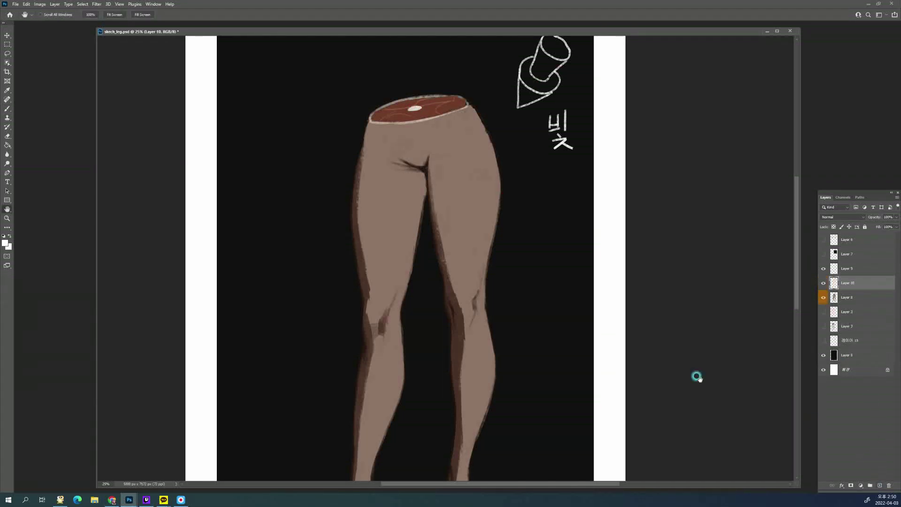
click(4, 243)
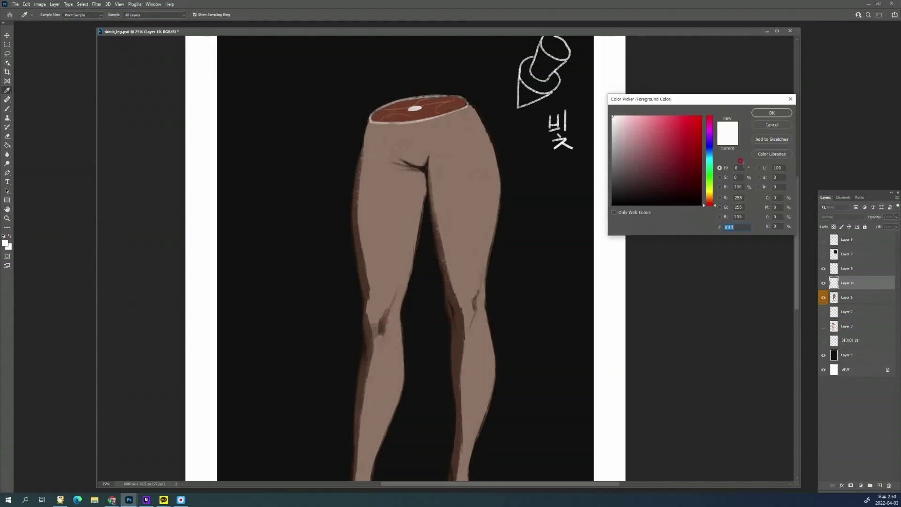
click(711, 151)
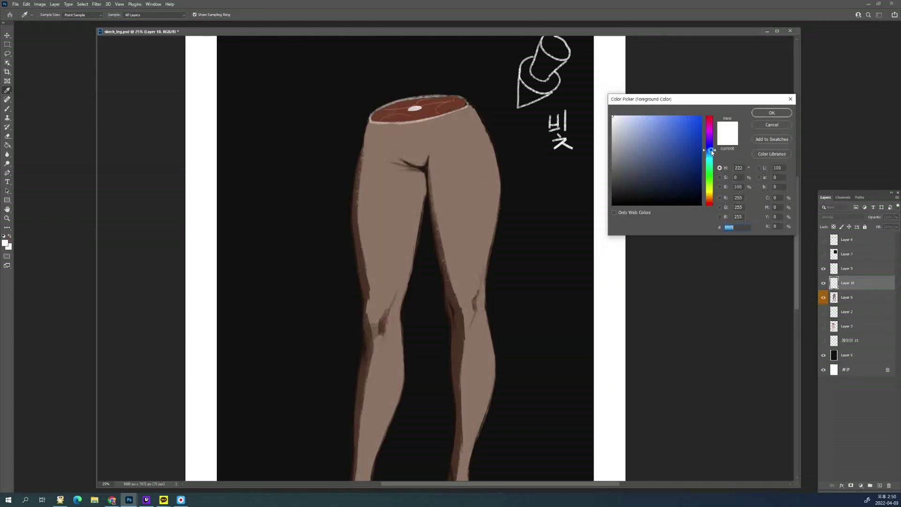
click(663, 192)
click(772, 112)
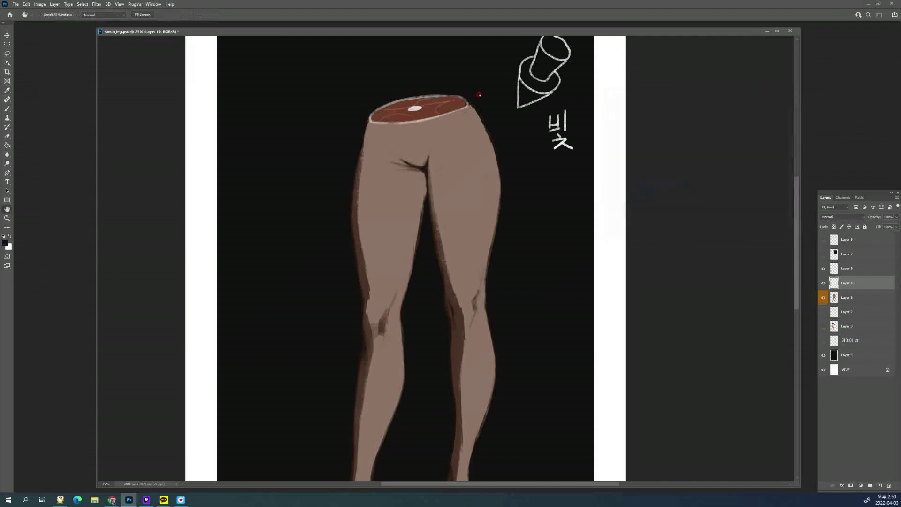
Sketch the briefs' waistband and one leg opening in navy across the hips, and erase the waistband's rough upper edge
click(444, 162)
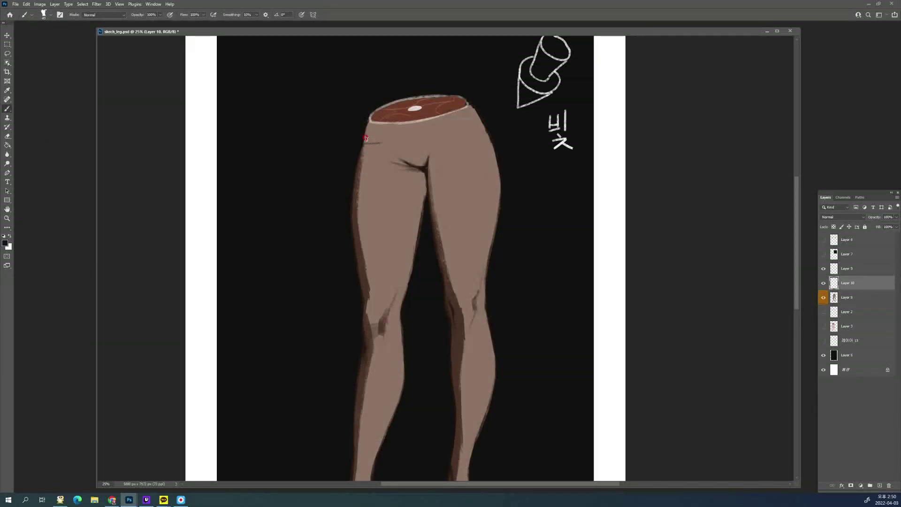
mouse_move(365, 139)
mouse_down()
mouse_move(386, 140)
mouse_move(418, 168)
mouse_up()
mouse_move(365, 131)
mouse_down()
mouse_move(386, 138)
mouse_move(364, 132)
mouse_move(473, 118)
mouse_up()
key(r)
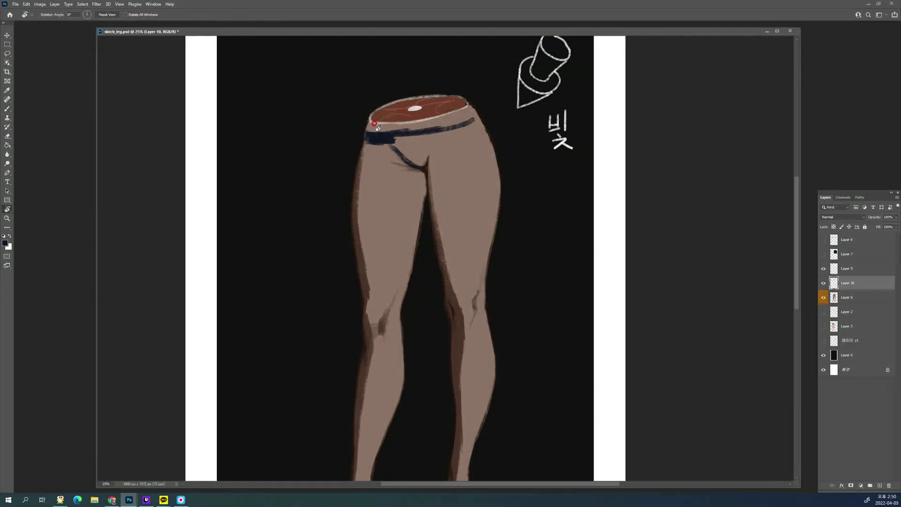
key(e)
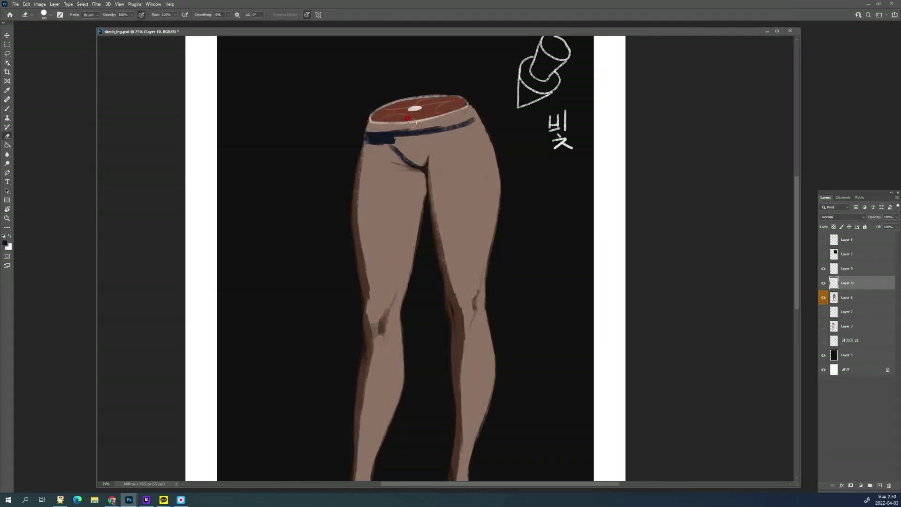
drag(376, 129, 442, 122)
Extend the navy waistband to the far hip and fill in the front of the briefs down to the crotch
key(b)
drag(396, 139, 479, 116)
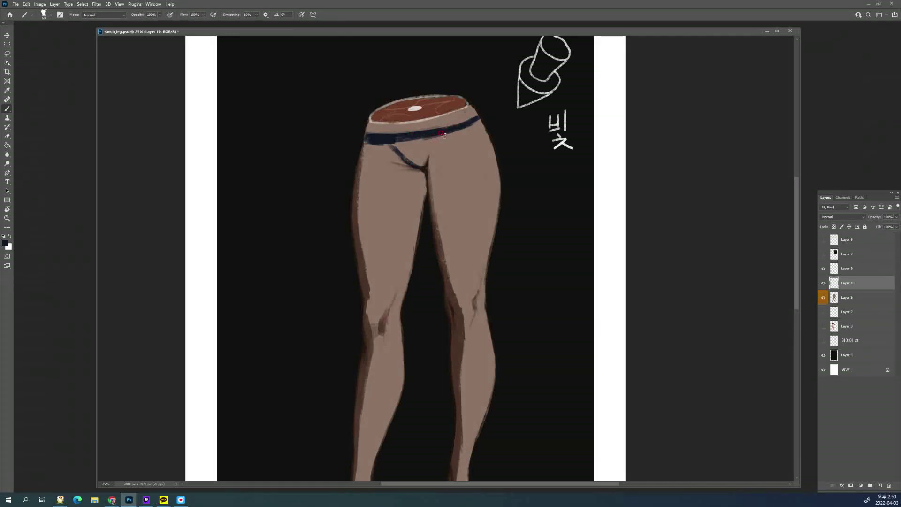
mouse_move(439, 137)
mouse_down()
mouse_move(422, 164)
mouse_move(382, 139)
mouse_move(407, 138)
mouse_move(389, 139)
mouse_move(412, 164)
mouse_up()
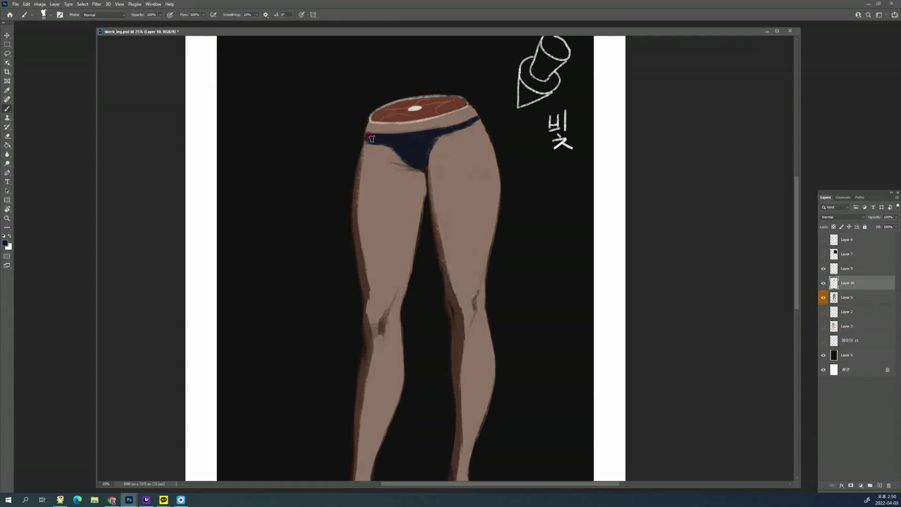
Clean up the briefs' edges at the hip and smooth the waistband and the far leg opening
key(e)
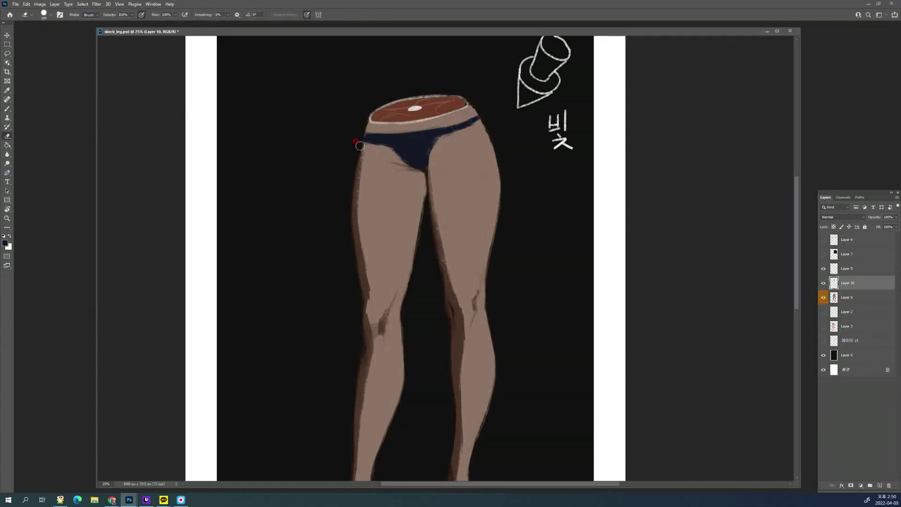
key(b)
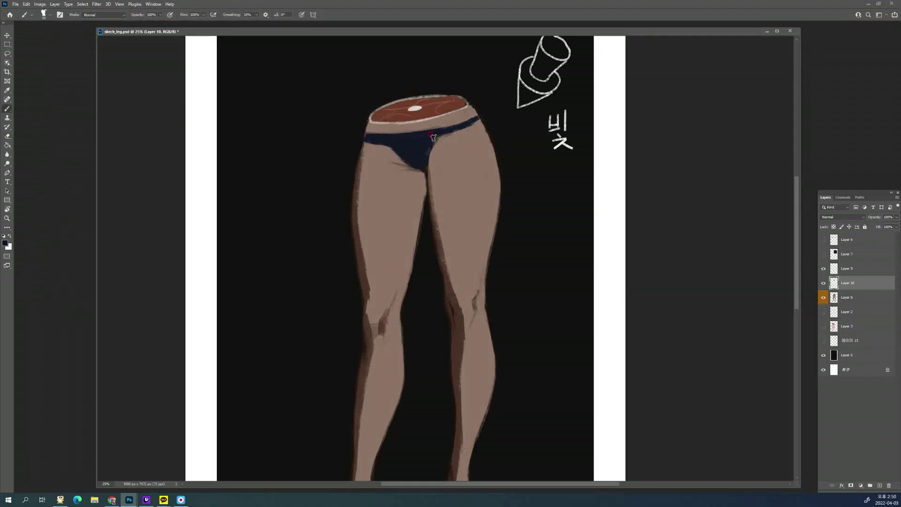
mouse_move(433, 138)
mouse_down()
mouse_move(428, 149)
mouse_move(475, 118)
mouse_up()
key(e)
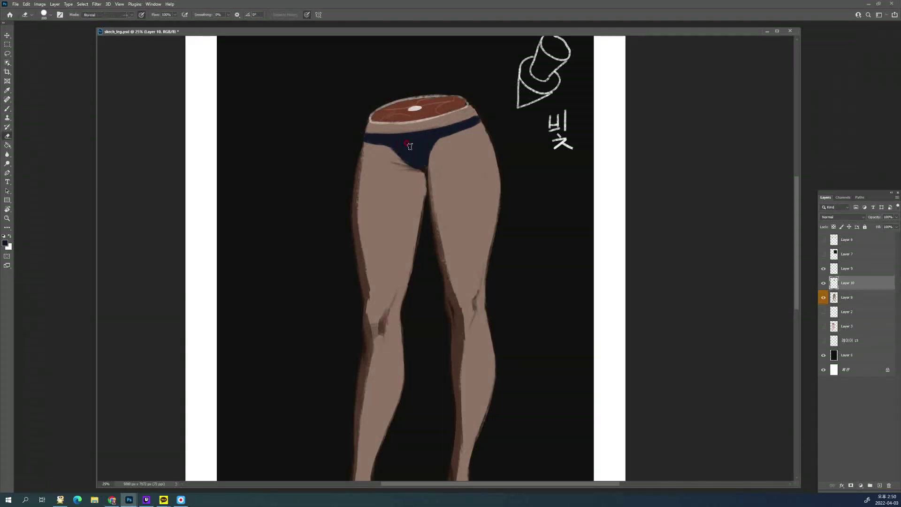
Set the brush colour to a very dark brown derived from the leg's shadow tone
key(b)
click(5, 241)
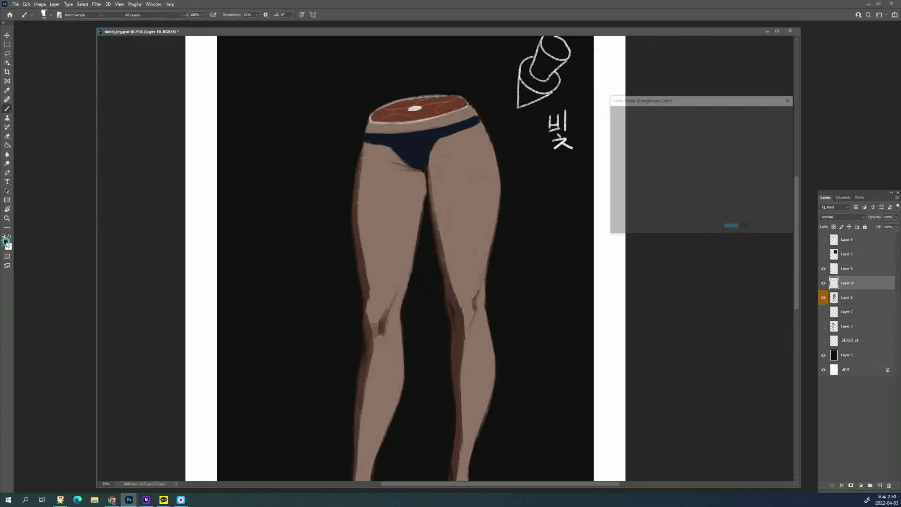
click(482, 201)
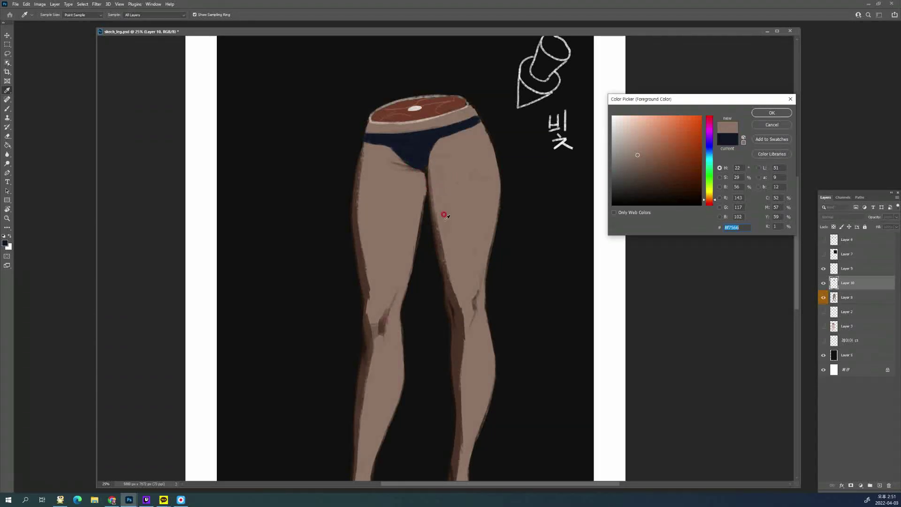
click(455, 297)
click(664, 189)
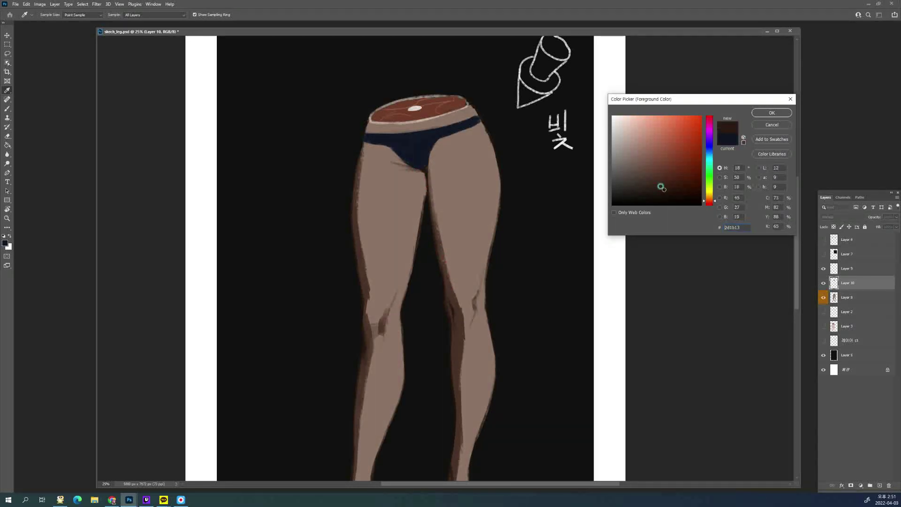
click(664, 196)
click(772, 113)
key(b)
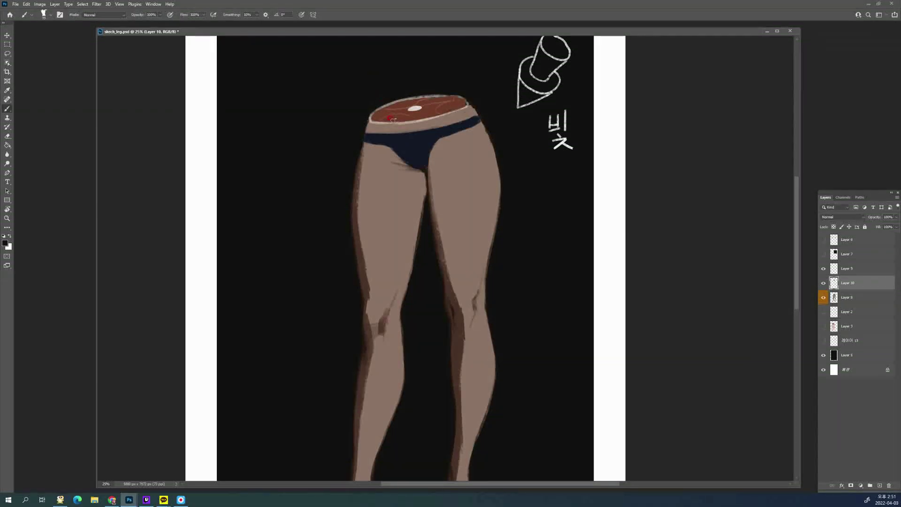
On the painted leg layer, paint a dark shadow gap below the crotch and reshape the adjoining inner thigh in the skin tone
click(853, 298)
click(823, 298)
click(824, 297)
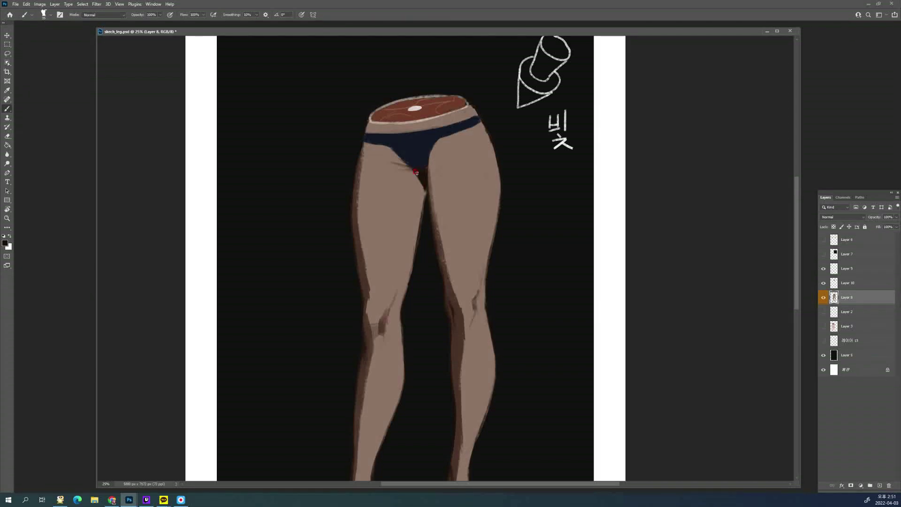
alt+click(412, 215)
Set the brush colour to a mid-brown between skin and shadow, hex 735645
click(5, 242)
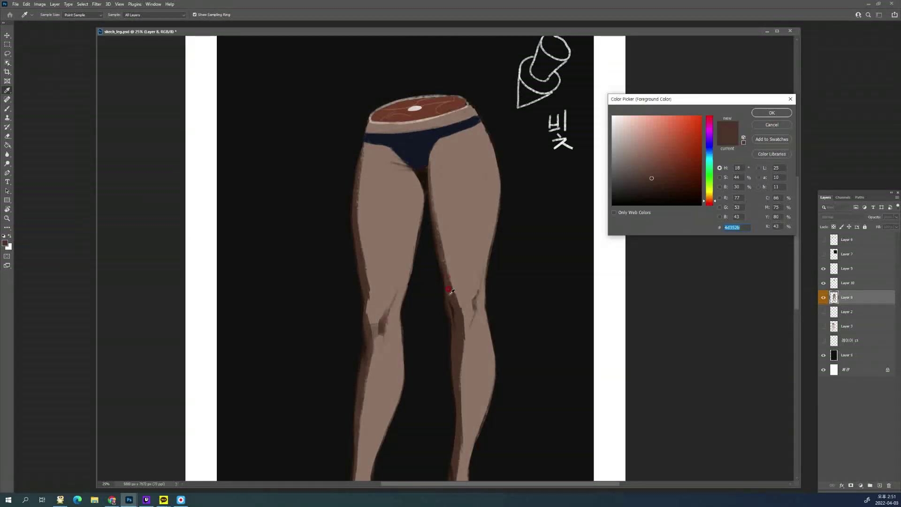
click(459, 269)
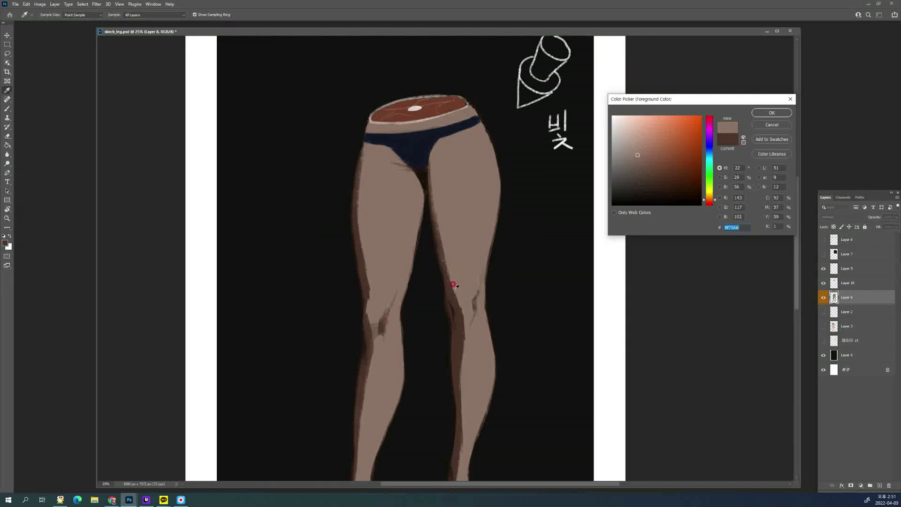
click(646, 164)
click(482, 268)
click(646, 162)
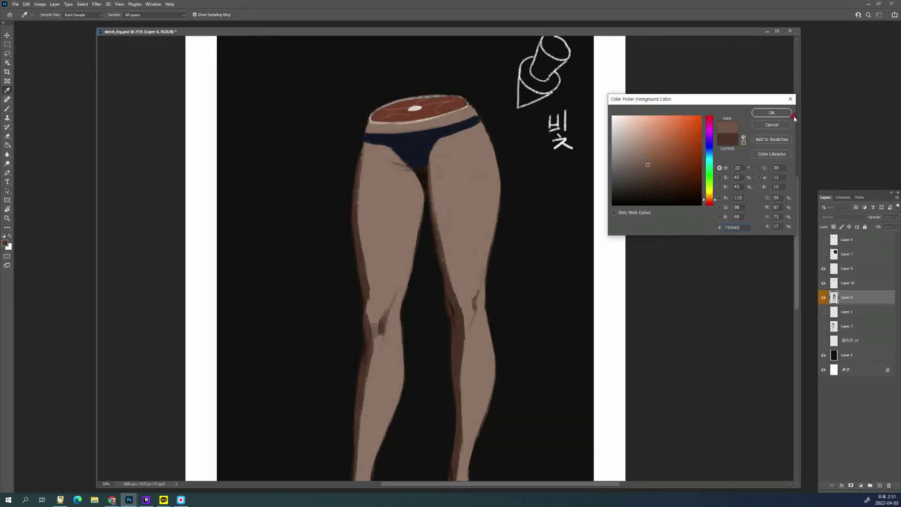
click(772, 113)
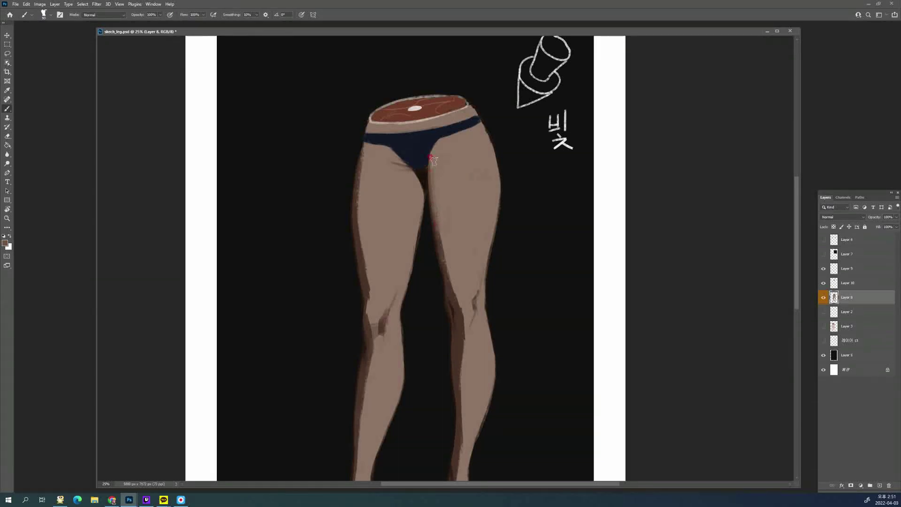
Paint mid-brown halftone bands beside the dark shadows down both thighs, knees and calves
mouse_move(433, 165)
mouse_down()
mouse_move(468, 309)
mouse_move(437, 207)
mouse_up()
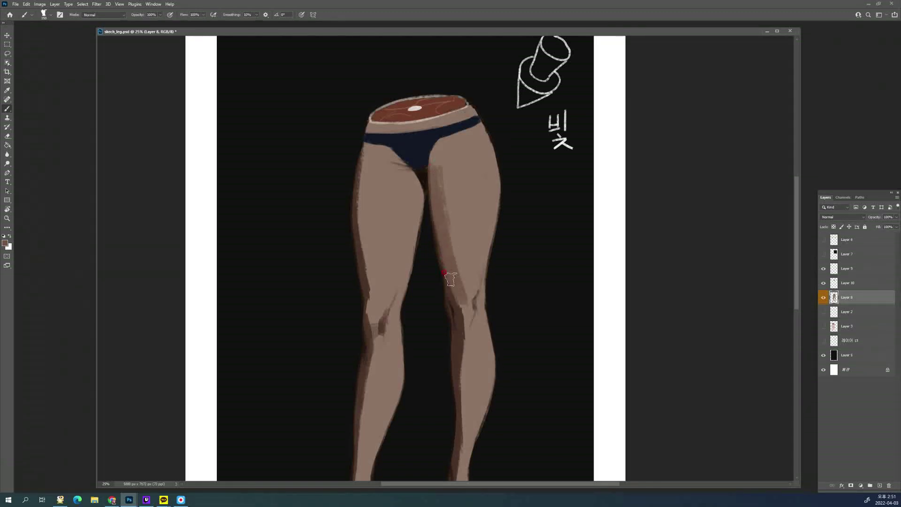
mouse_move(364, 155)
mouse_down()
mouse_move(355, 231)
mouse_move(372, 297)
mouse_move(360, 190)
mouse_move(371, 288)
mouse_move(380, 292)
mouse_move(365, 275)
mouse_move(365, 307)
mouse_move(382, 327)
mouse_up()
key(space)
drag(386, 378, 393, 283)
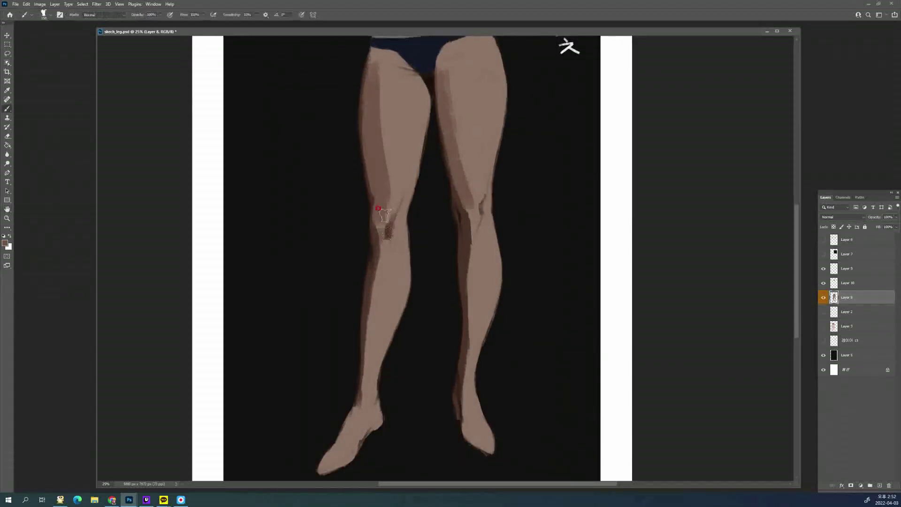
drag(378, 206, 364, 401)
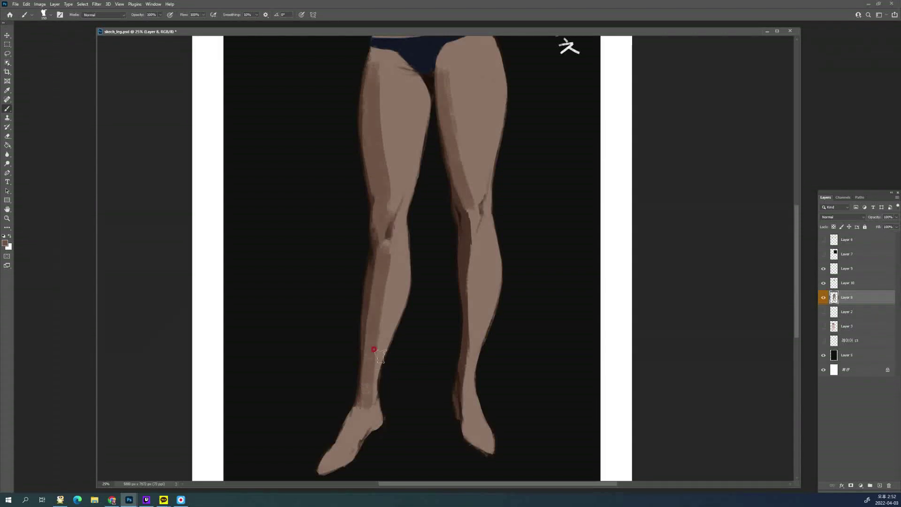
mouse_move(377, 353)
mouse_down()
mouse_move(361, 374)
mouse_move(374, 360)
mouse_up()
mouse_move(480, 218)
mouse_down()
mouse_move(463, 199)
mouse_move(466, 230)
mouse_move(461, 203)
mouse_move(465, 219)
mouse_move(471, 202)
mouse_move(468, 258)
mouse_move(459, 268)
mouse_move(460, 245)
mouse_move(462, 358)
mouse_move(468, 254)
mouse_move(463, 351)
mouse_move(483, 247)
mouse_up()
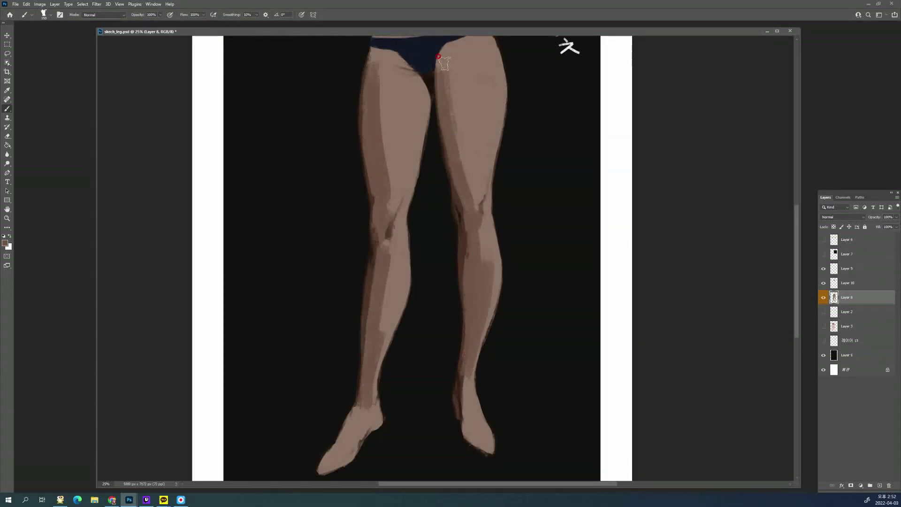
Blend the halftone edge on the right-hand leg's upper inner thigh using sampled in-between skin tones
key(space)
drag(465, 89, 461, 179)
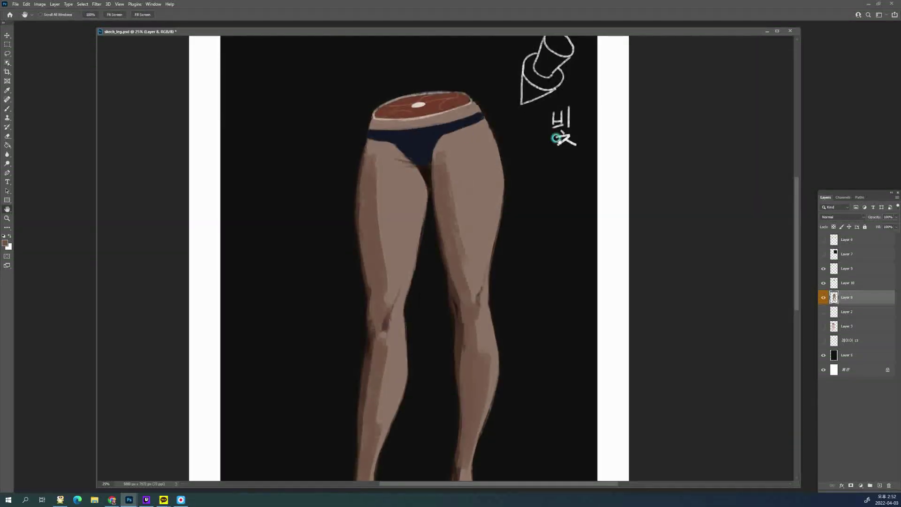
drag(525, 212, 507, 170)
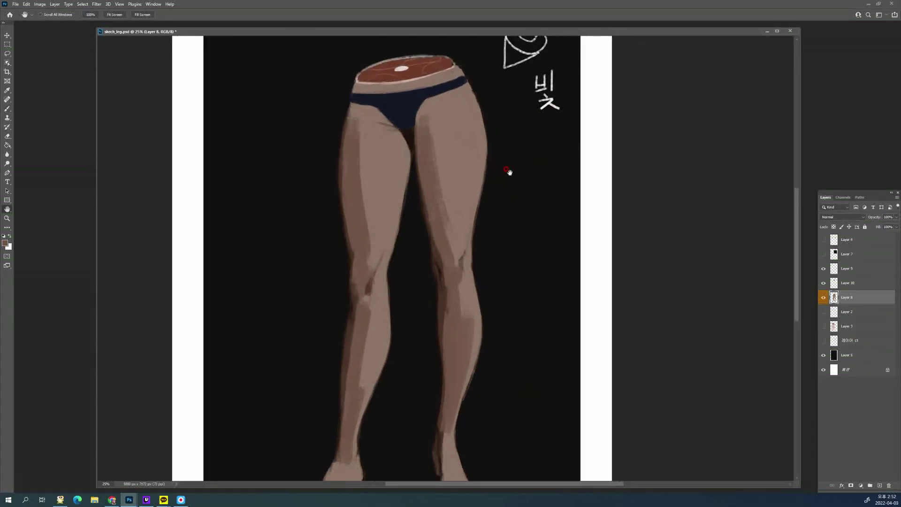
alt+click(432, 183)
key(space)
key(i)
click(447, 168)
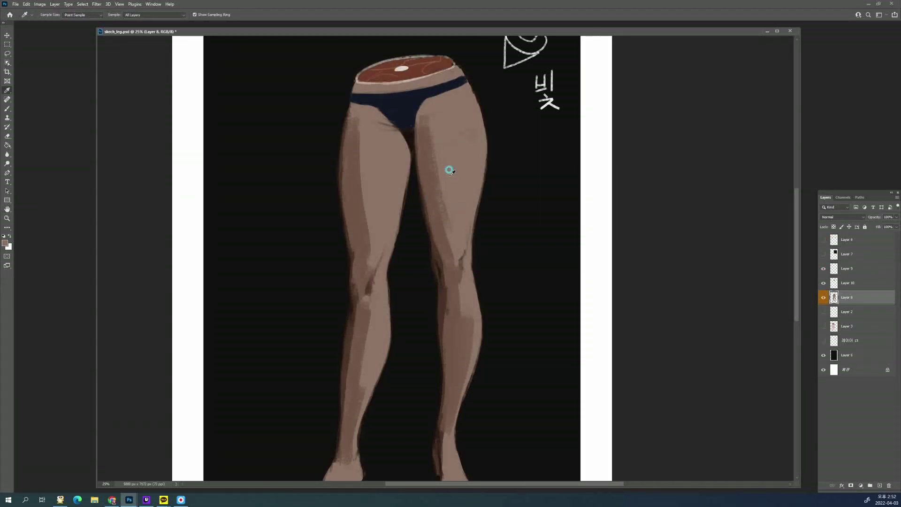
key(b)
drag(438, 162, 421, 115)
mouse_move(436, 180)
mouse_down()
mouse_move(428, 137)
mouse_move(440, 238)
mouse_move(435, 177)
mouse_move(438, 210)
mouse_move(460, 140)
mouse_move(427, 154)
mouse_move(429, 213)
mouse_up()
Blend the halftone just above the right-hand knee with sampled tones and a smaller brush
key(i)
click(442, 243)
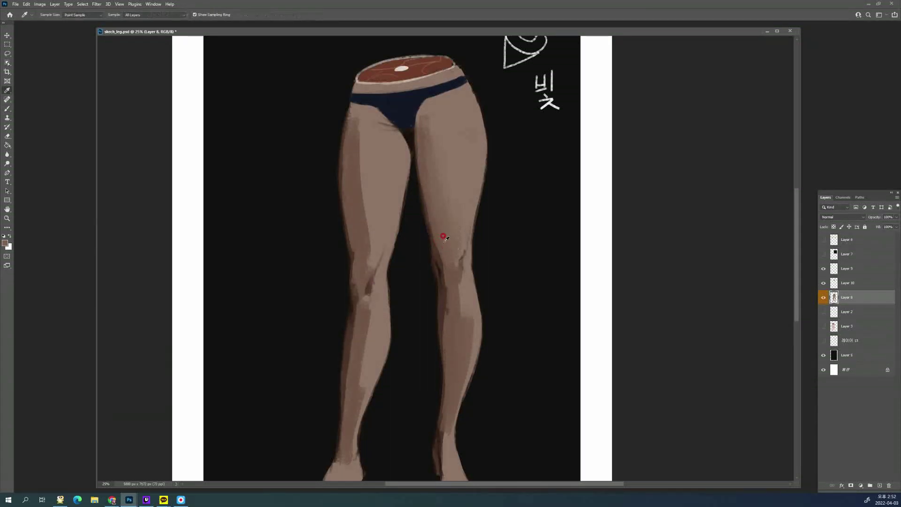
click(434, 235)
key(b)
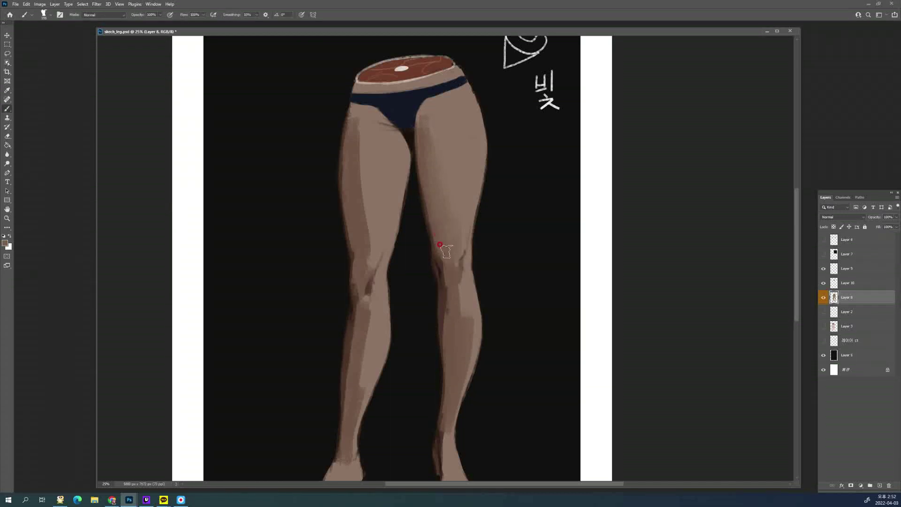
key(bracketleft)
key(bracketleft)
key(bracketleft)
alt+click(436, 244)
drag(439, 259, 431, 238)
key(i)
key(b)
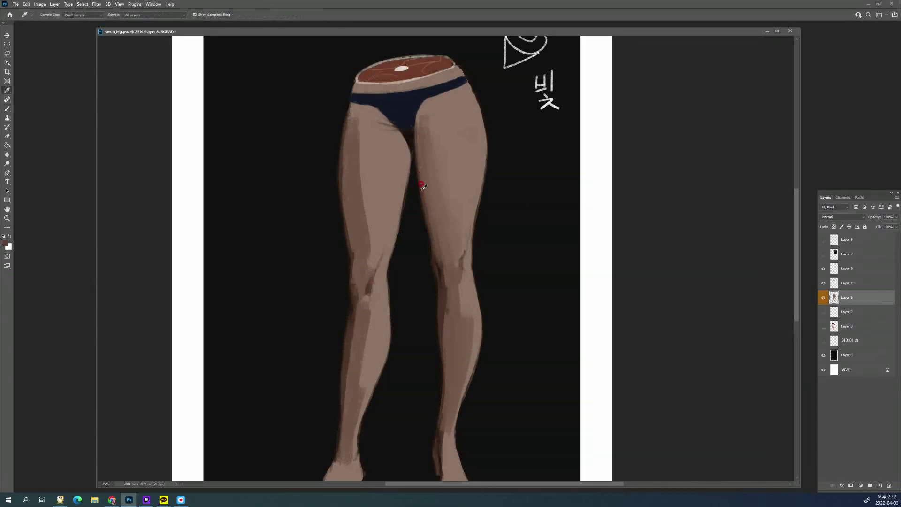
Soften the dark shadow along the right-hand leg's inner thigh edge from the crotch downwards
alt+click(416, 143)
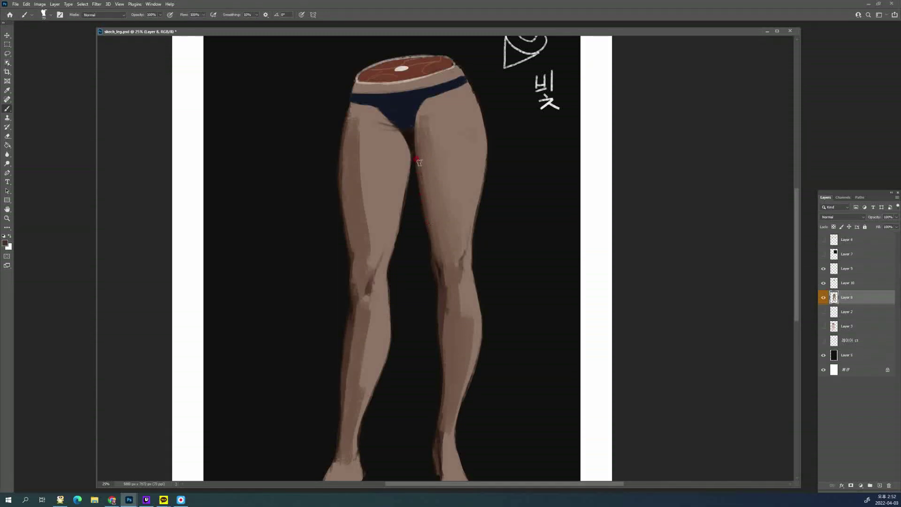
alt+click(421, 140)
drag(419, 136, 427, 203)
alt+click(420, 160)
alt+click(428, 179)
alt+click(428, 232)
alt+click(426, 175)
alt+click(427, 201)
alt+click(428, 246)
Blend the shadow at the inner side of the right-hand knee into the thigh with sampled browns
alt+click(435, 264)
alt+click(439, 263)
alt+click(435, 260)
drag(432, 241, 442, 268)
alt+click(442, 264)
alt+click(444, 264)
alt+click(441, 277)
alt+click(434, 256)
alt+click(434, 273)
alt+click(435, 268)
Repaint the shadow crease on the outer side of the right-hand kneecap and blend it into the lower thigh
alt+click(456, 266)
drag(457, 276, 457, 261)
alt+click(455, 253)
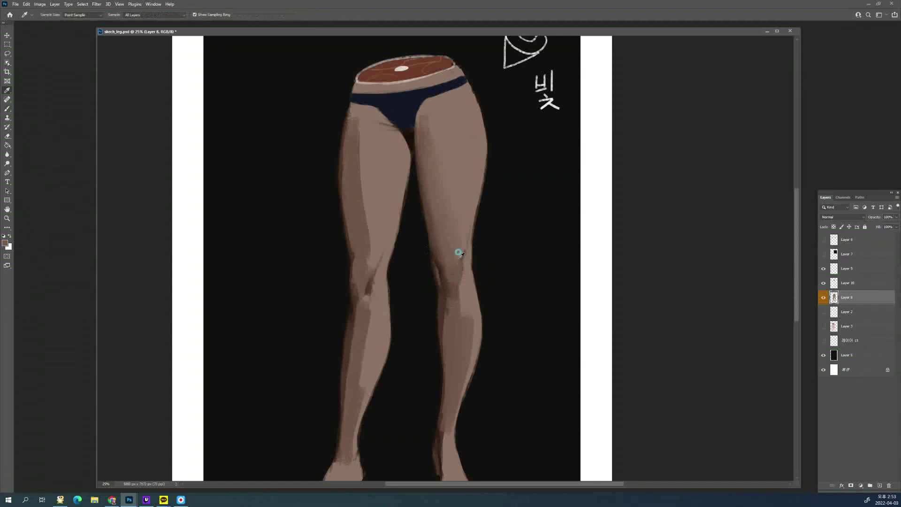
alt+click(458, 251)
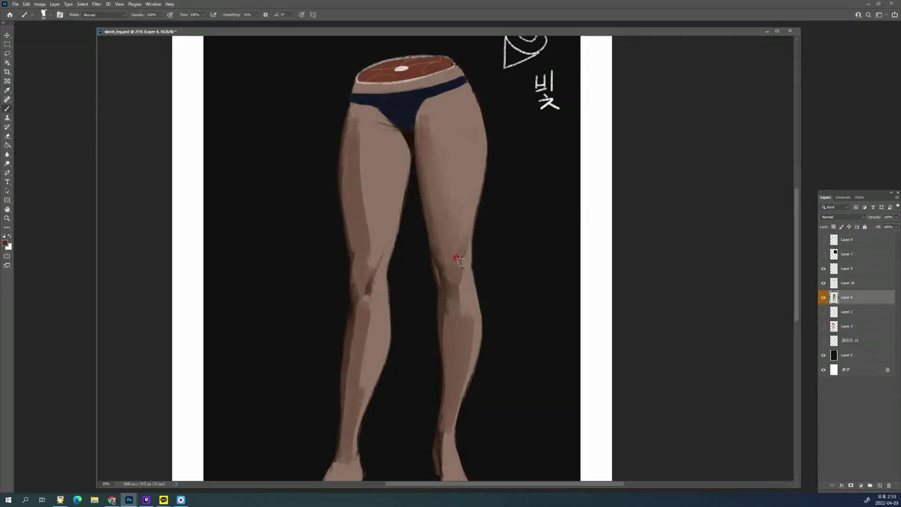
alt+click(451, 275)
alt+click(455, 262)
alt+click(457, 234)
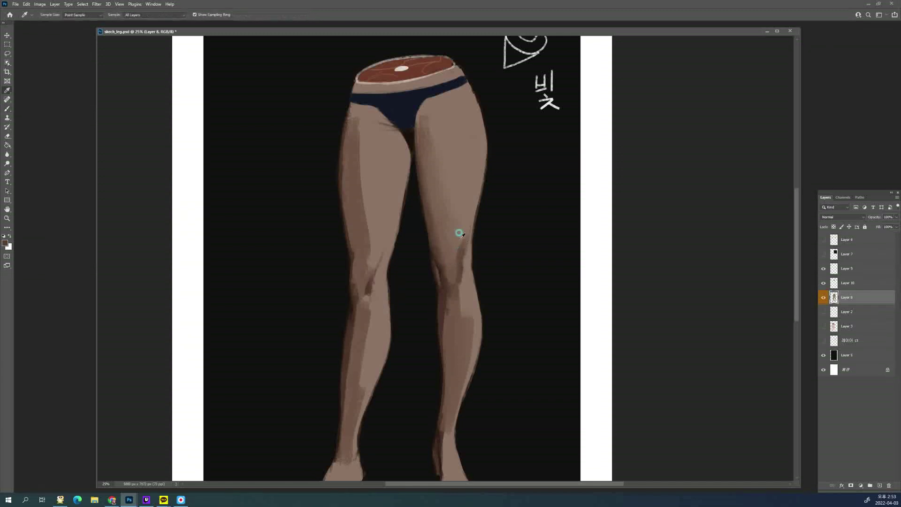
drag(455, 246, 452, 253)
alt+click(455, 245)
alt+click(451, 252)
Smooth the shadow below the right-hand knee and rework the inner contour of the upper calf with sampled tones
alt+click(451, 272)
alt+click(444, 300)
alt+click(440, 310)
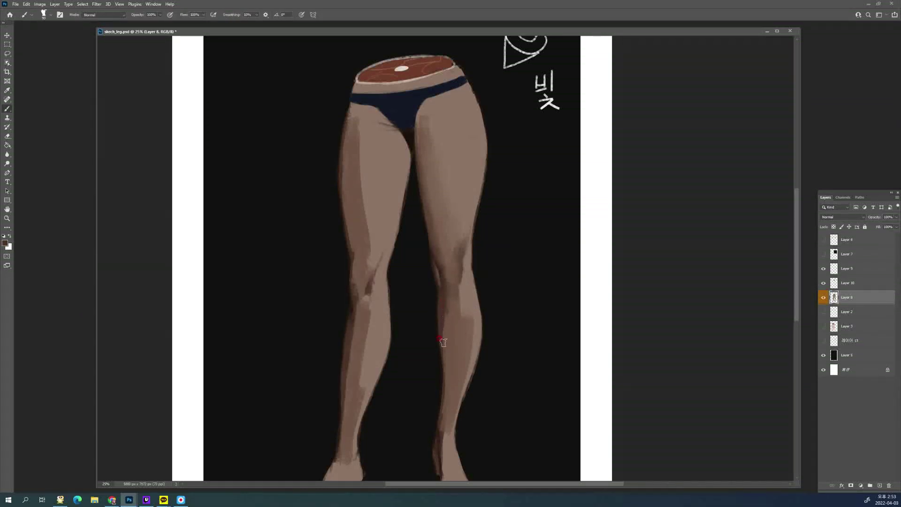
alt+click(436, 291)
key(alt)
alt+click(436, 279)
alt+click(439, 291)
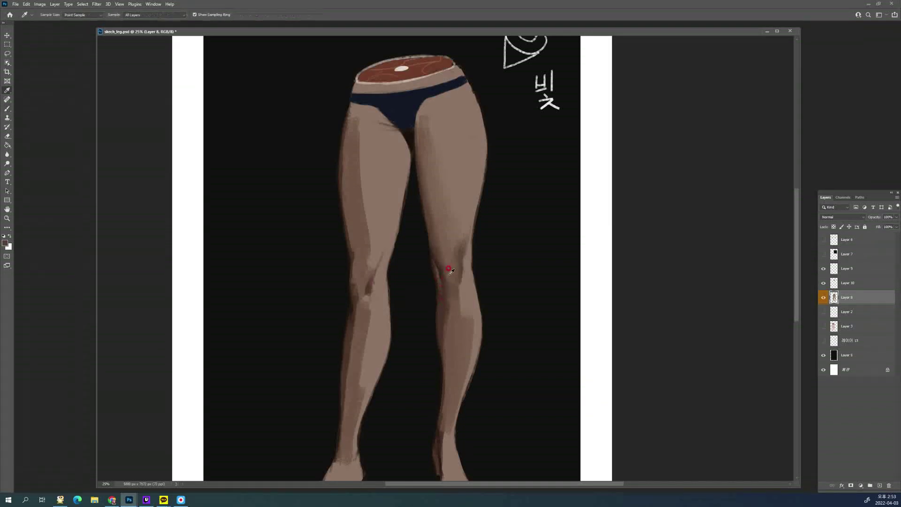
alt+click(442, 287)
alt+click(443, 292)
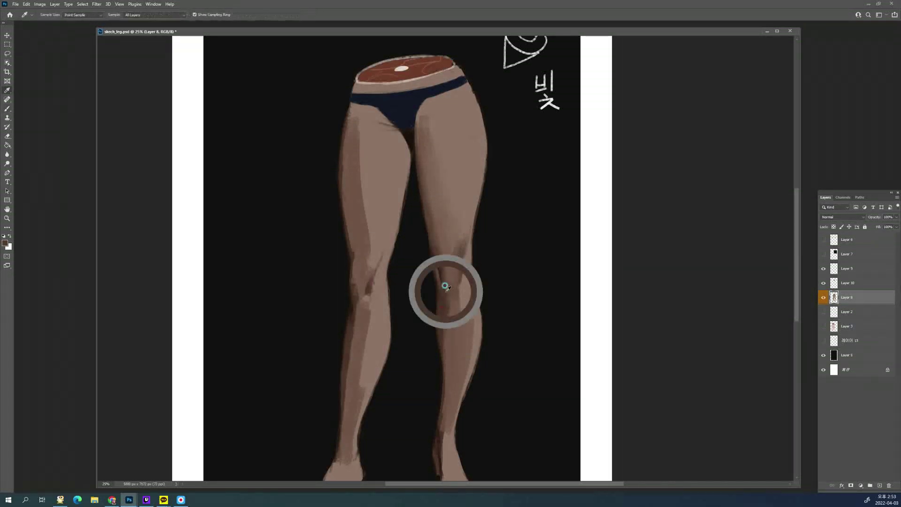
alt+click(440, 311)
Extend the darker shadow down the right-hand leg's inner calf from below the knee to the ankle
drag(443, 298, 449, 305)
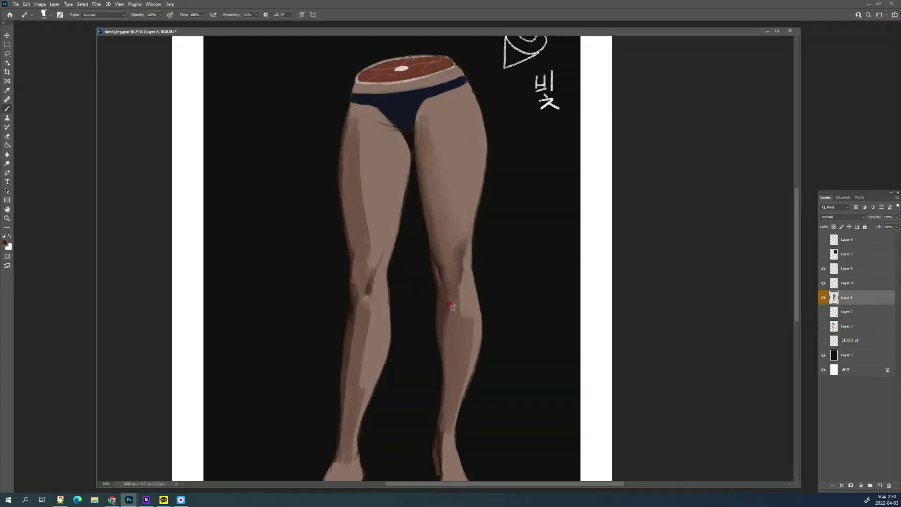
alt+click(446, 285)
alt+click(447, 287)
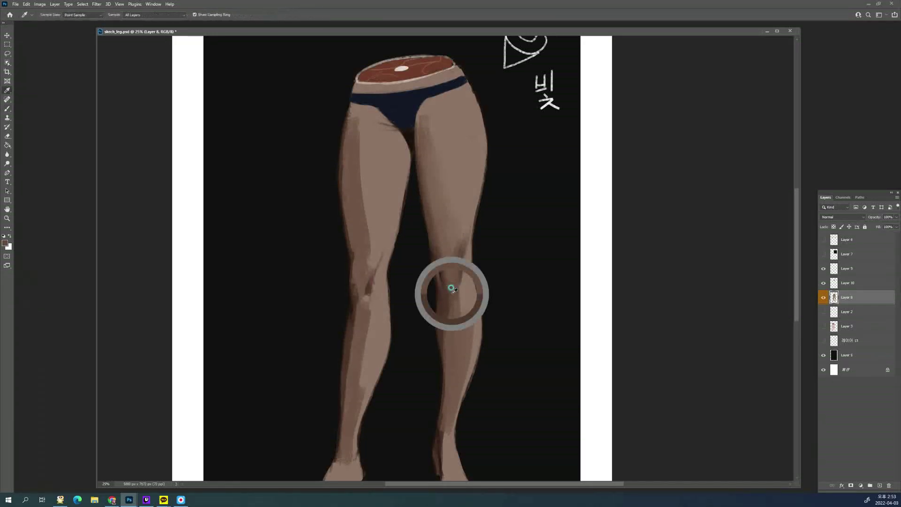
alt+click(438, 346)
drag(448, 304, 447, 357)
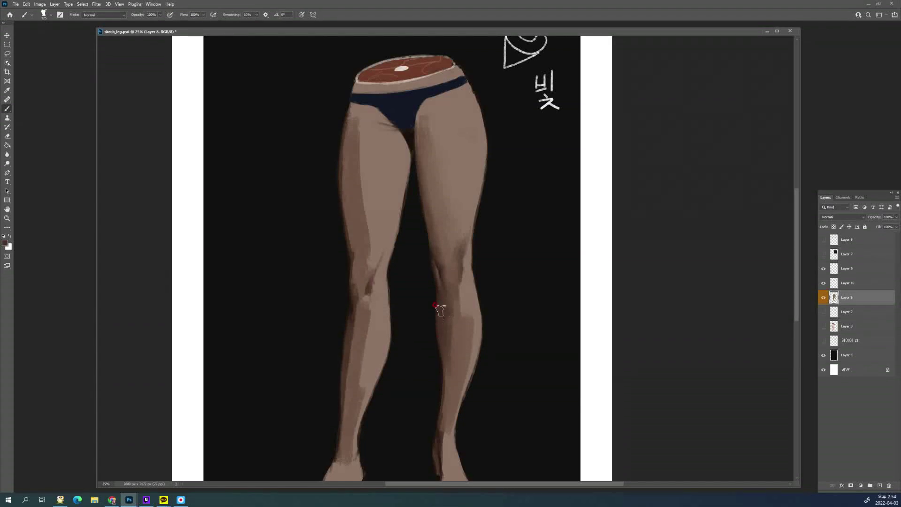
alt+click(441, 400)
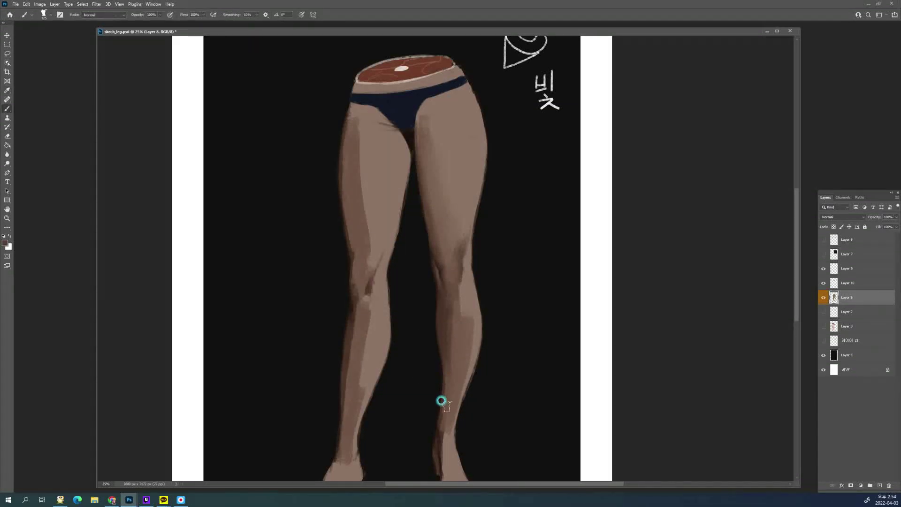
drag(442, 376, 435, 442)
Blend the dark shadow into the halftone along the right-hand calf with intermediate sampled browns
alt+click(452, 304)
drag(445, 310, 447, 371)
alt+click(446, 333)
alt+click(453, 317)
alt+click(460, 336)
alt+click(446, 365)
alt+click(467, 300)
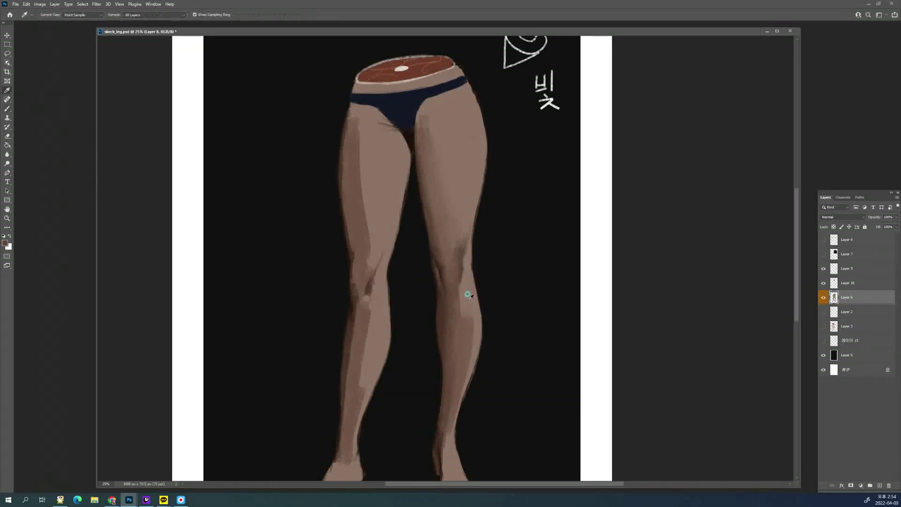
Blend the shadow under the right-hand kneecap down into the upper shin with sampled browns
alt+click(447, 267)
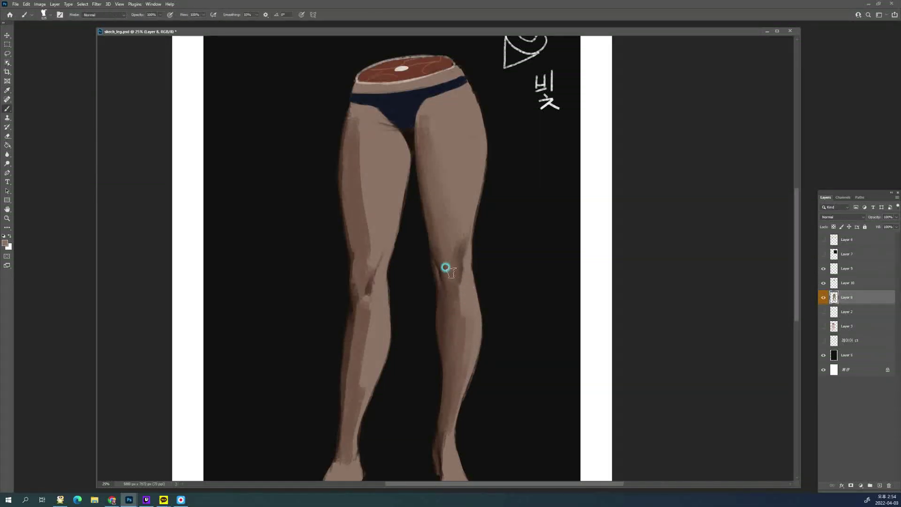
drag(448, 272, 451, 323)
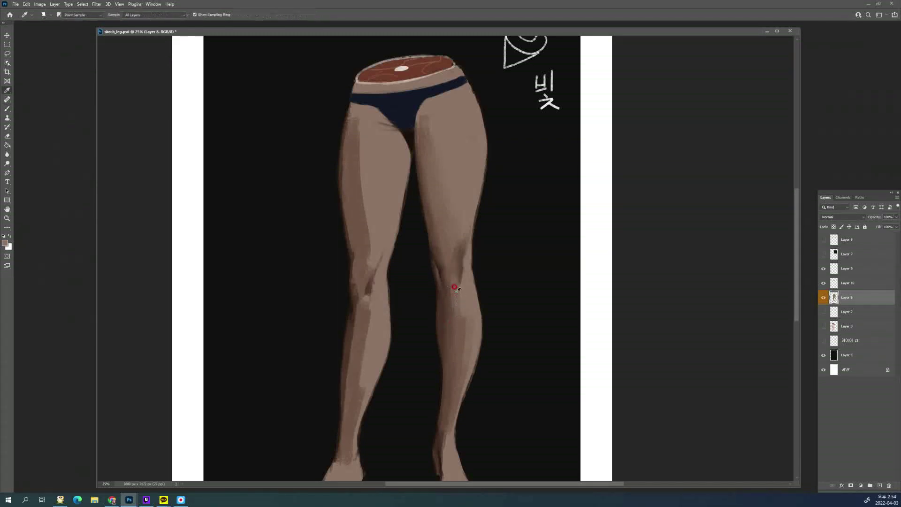
alt+click(450, 281)
alt+click(446, 290)
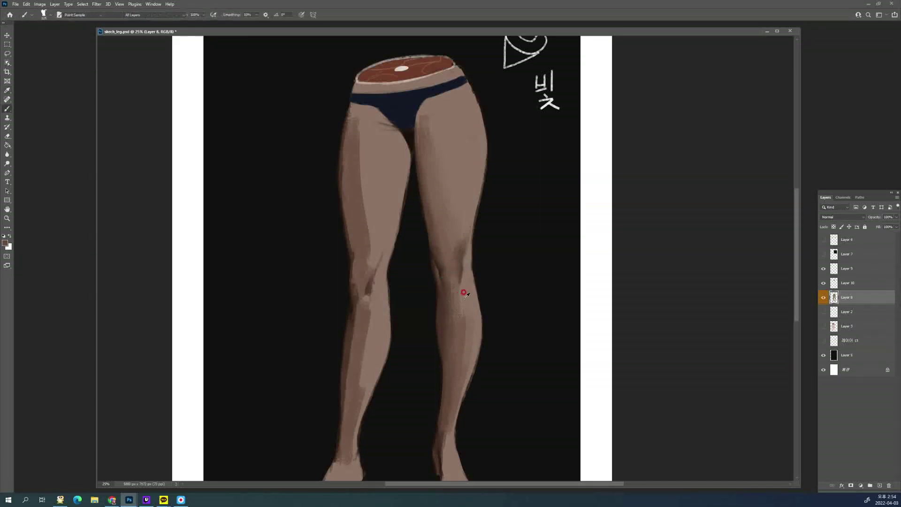
alt+click(467, 303)
drag(465, 310, 456, 354)
Refine the strip beside the right-hand knee's outer edge with a smaller brush, then extend the shin halftone down the calf with a larger one
alt+click(467, 279)
key(bracketleft)
key(bracketleft)
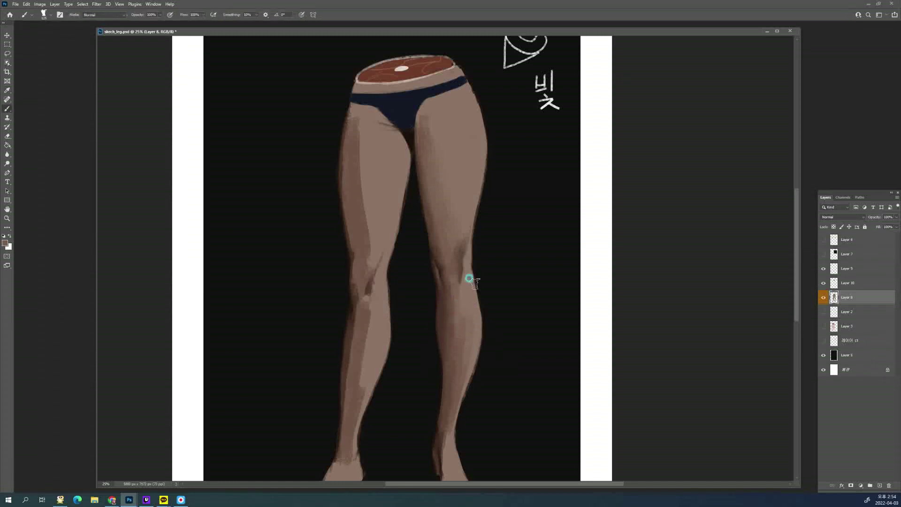
drag(466, 261, 468, 309)
alt+click(471, 292)
key(bracketright)
drag(460, 324, 448, 400)
Erase the rough outer contour of the right-hand calf and shade its outer side with sampled tones
key(e)
drag(486, 338, 474, 377)
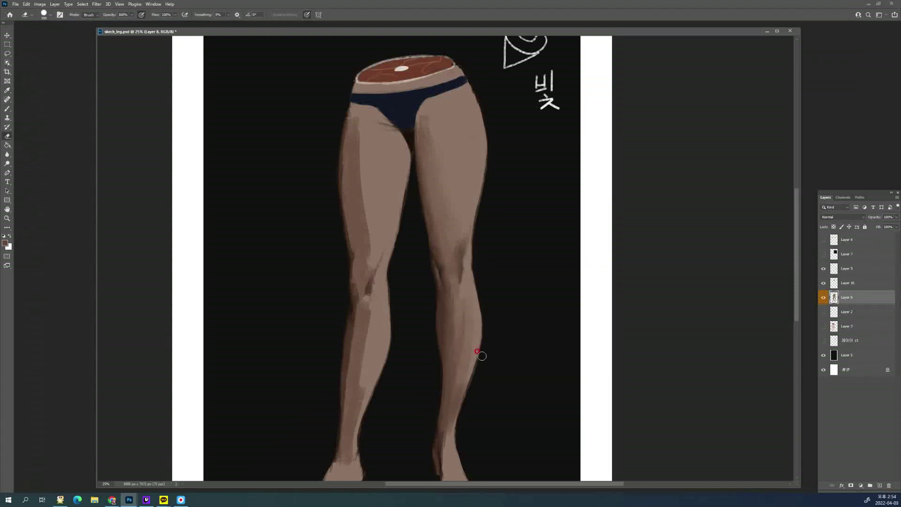
key(b)
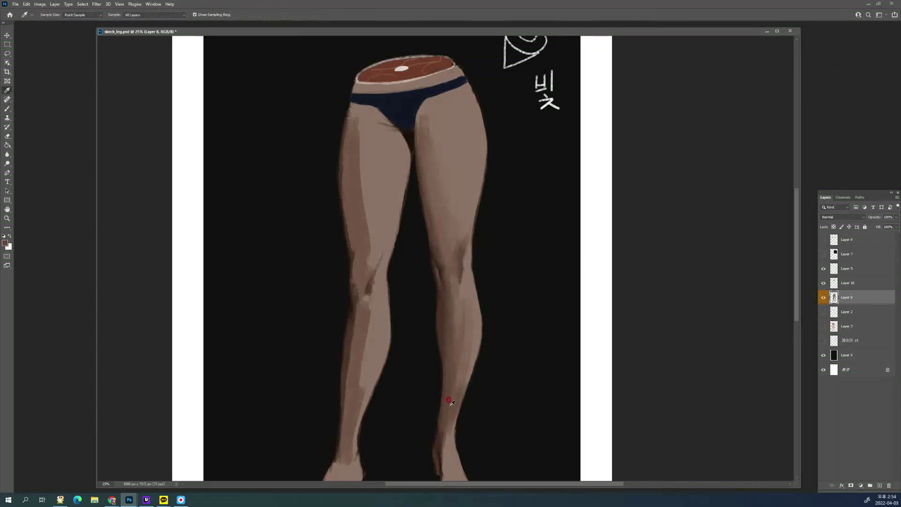
drag(471, 339, 470, 350)
drag(474, 312, 464, 355)
alt+click(458, 355)
drag(471, 309, 457, 376)
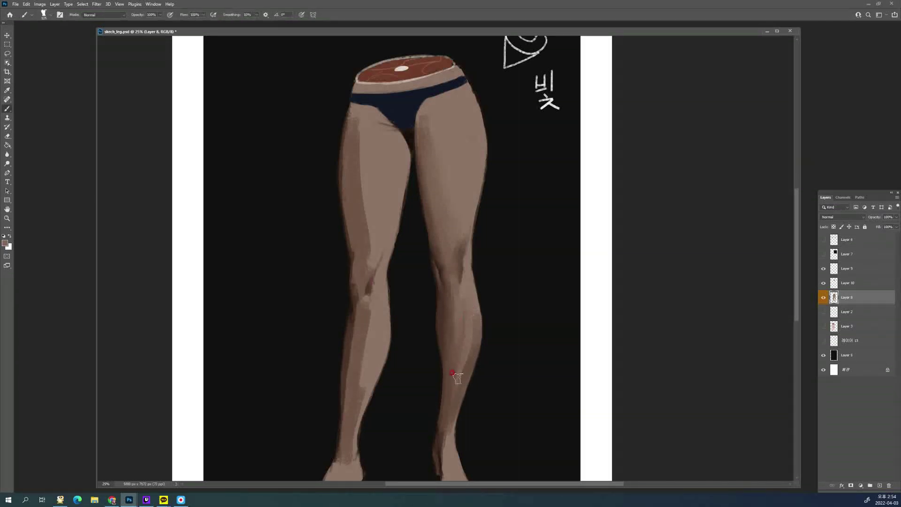
Blend the right-hand calf's outer shading into the shin with long strokes from below the knee towards the ankle
alt+click(468, 302)
drag(468, 305, 445, 395)
alt+click(464, 347)
drag(466, 335, 446, 413)
drag(458, 355, 450, 389)
alt+click(453, 361)
drag(459, 299, 445, 397)
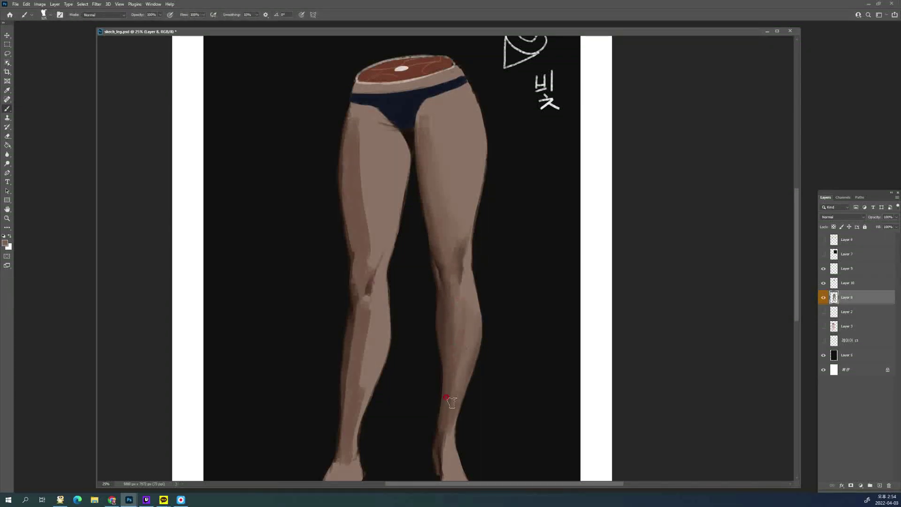
alt+click(467, 355)
alt+click(475, 343)
Smooth the shadow on the right-hand kneecap and blend it into the lower thigh with sampled tones
alt+click(461, 259)
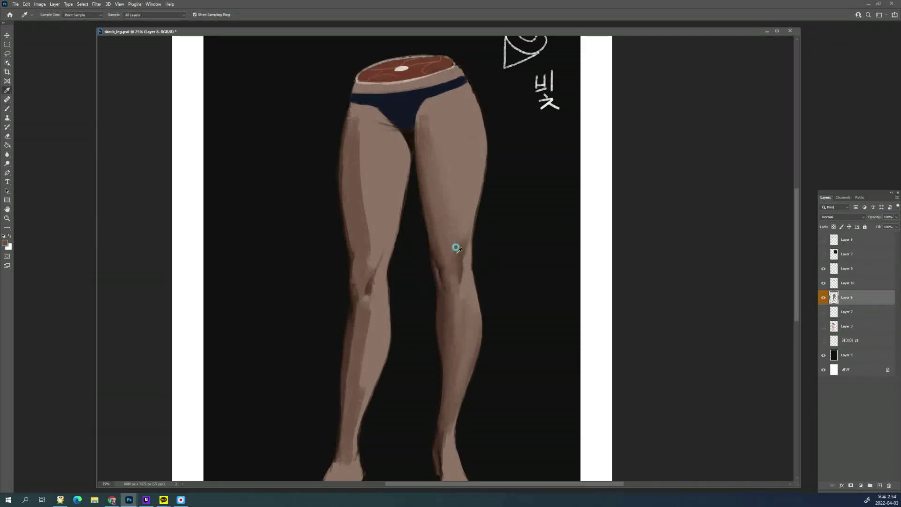
mouse_move(452, 265)
mouse_down()
mouse_move(454, 237)
mouse_move(446, 263)
mouse_up()
alt+click(453, 238)
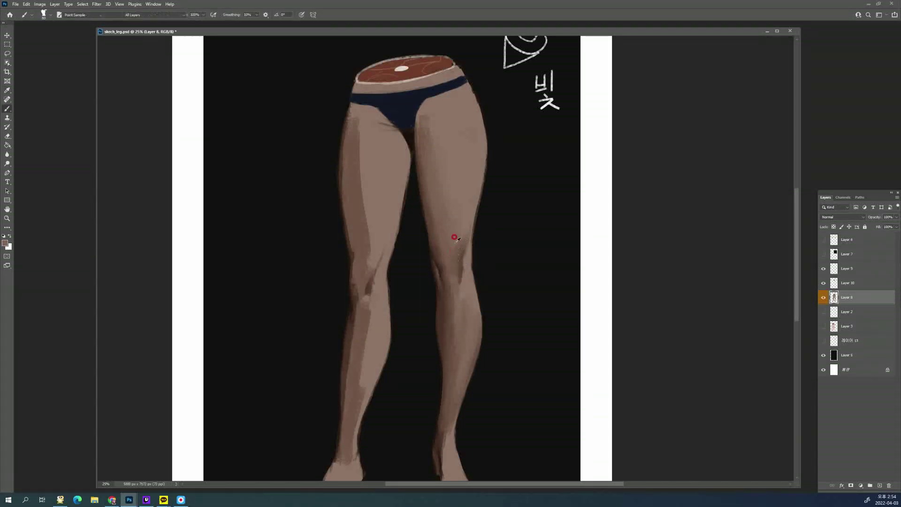
alt+click(455, 247)
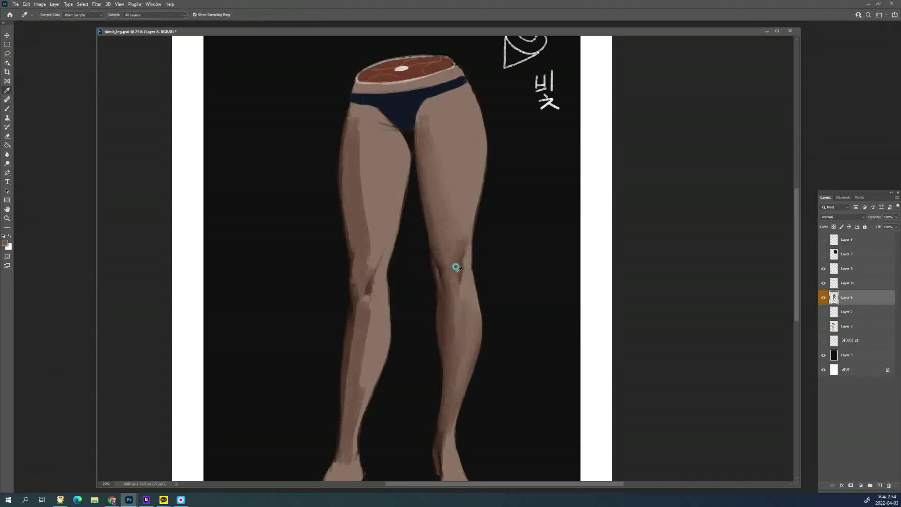
alt+click(438, 236)
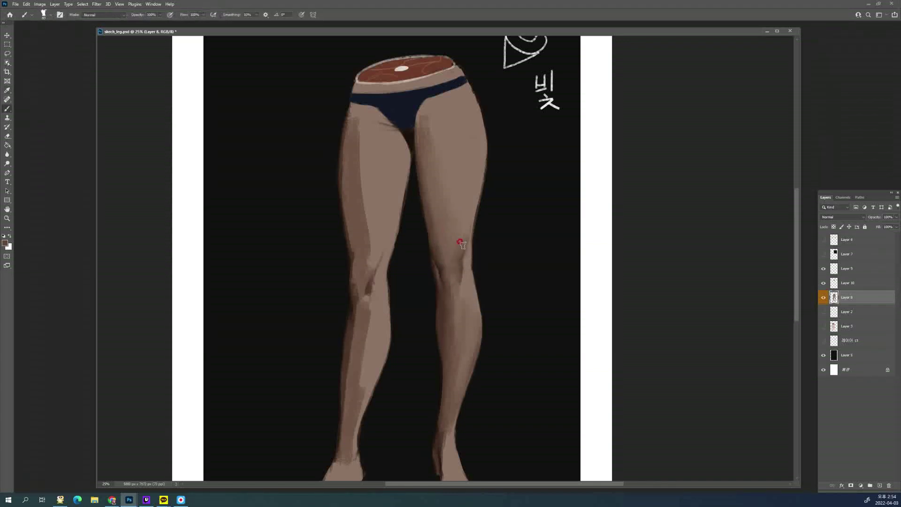
alt+click(458, 266)
drag(457, 267, 455, 276)
alt+click(438, 271)
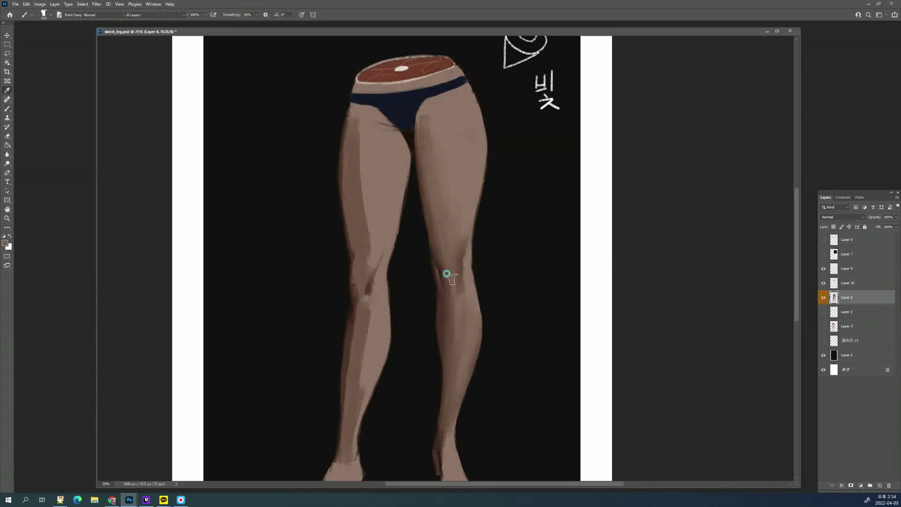
Shape the lower edge of the right-hand kneecap and blend its shadow across to the inner knee and upper shin
alt+click(452, 298)
alt+click(460, 281)
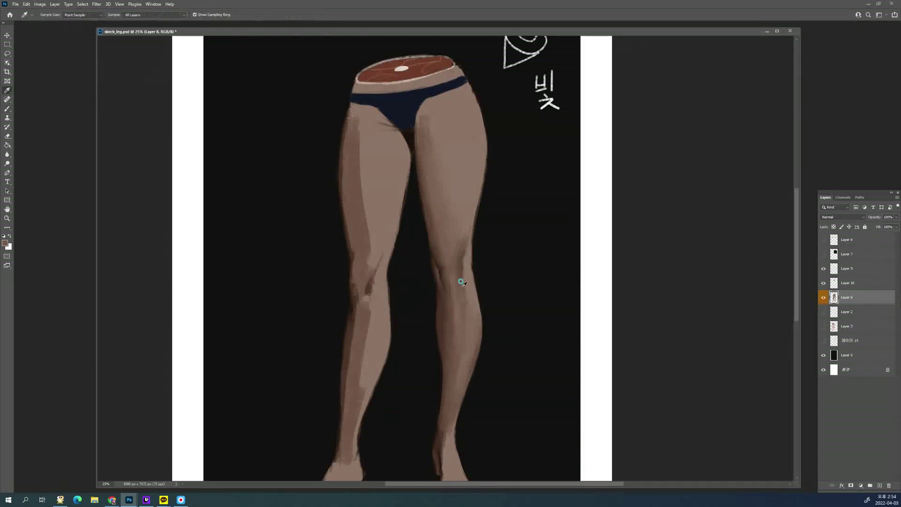
drag(461, 283, 461, 302)
alt+click(469, 262)
drag(467, 264, 442, 284)
alt+click(441, 277)
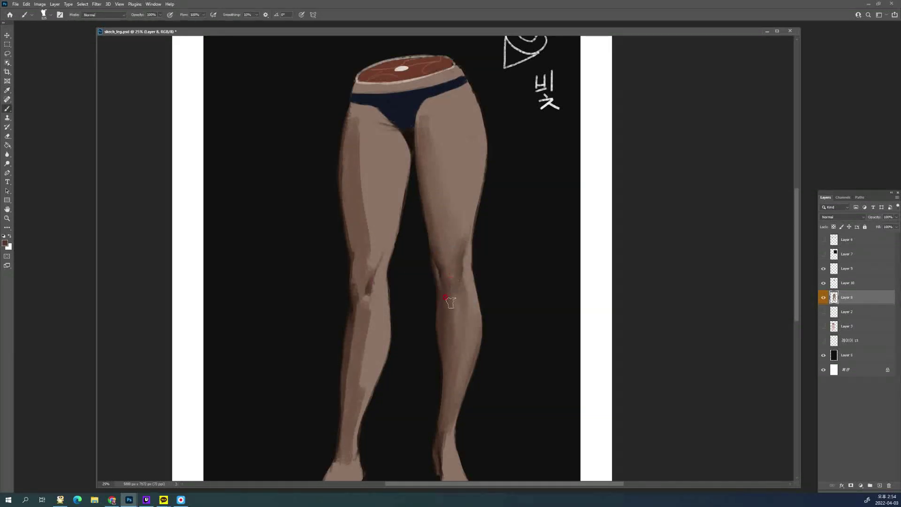
alt+click(456, 283)
alt+click(457, 319)
alt+click(459, 284)
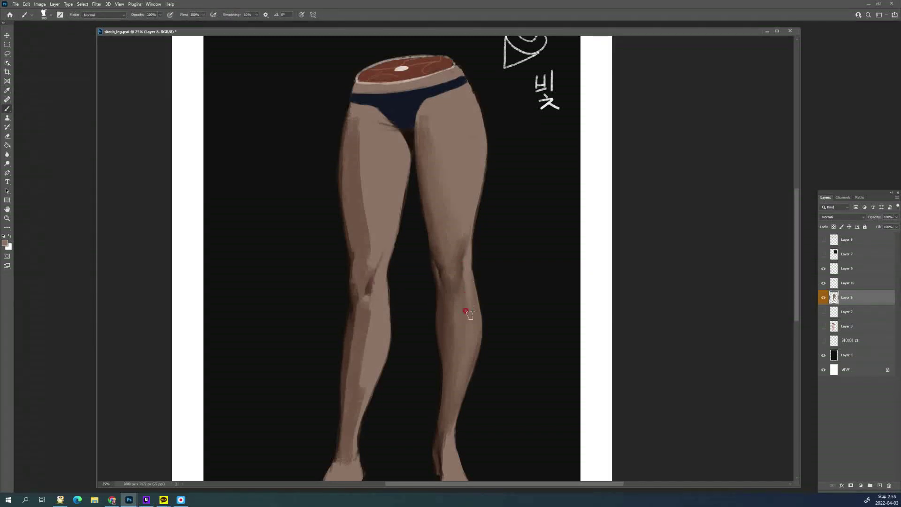
Repaint the shadow on the outer side of the right-hand knee and carry it up towards the thigh
alt+click(463, 267)
alt+click(466, 279)
alt+click(464, 254)
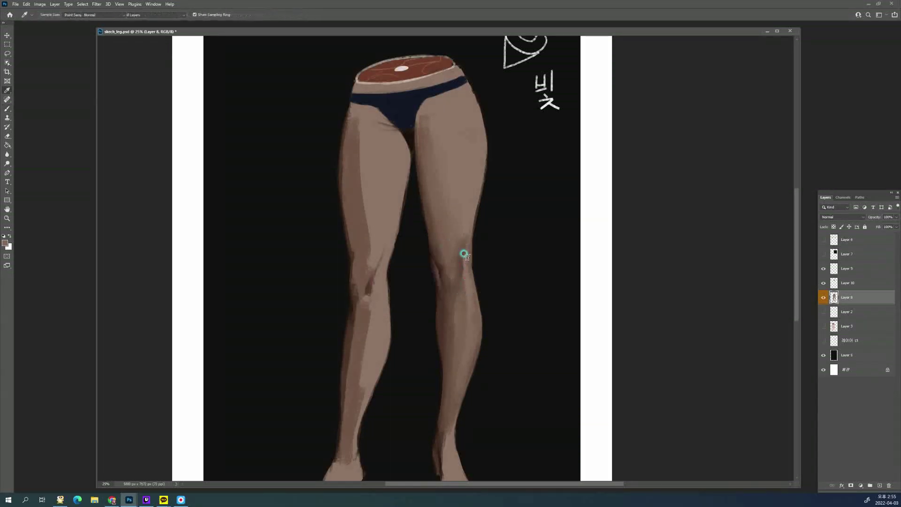
alt+click(463, 256)
drag(461, 277, 467, 232)
alt+click(466, 236)
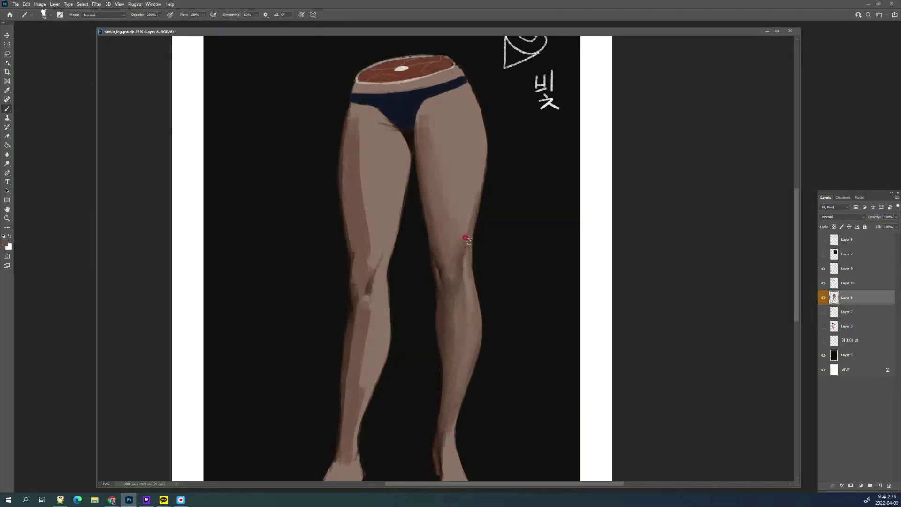
Blend the lower part of the right-hand thigh into the knee shadow with sampled skin tones
alt+click(468, 222)
alt+click(433, 230)
alt+click(464, 202)
alt+click(458, 223)
alt+click(449, 269)
Shade the outer edge of the right-hand thigh up to the hip and erase the paint outside its contour
alt+click(483, 154)
mouse_move(483, 130)
mouse_down()
mouse_move(484, 157)
mouse_move(491, 151)
mouse_up()
key(e)
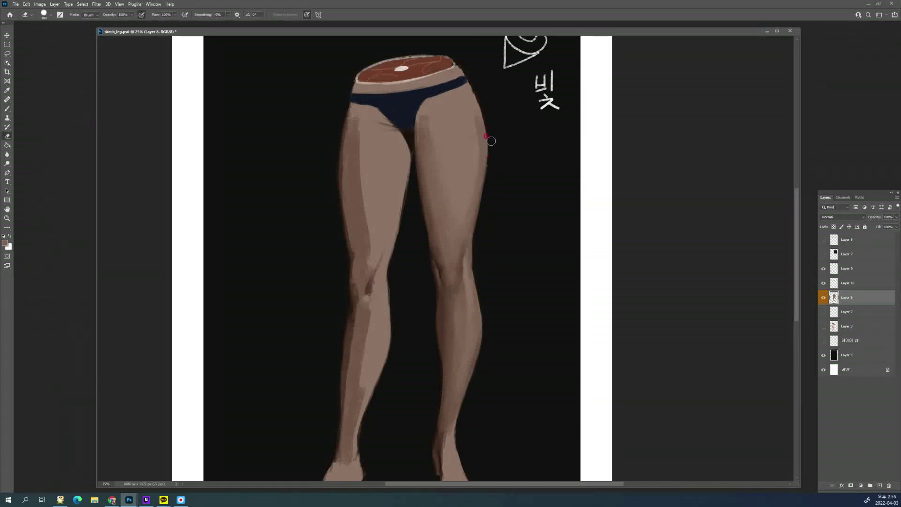
ctrl+click(490, 116)
key(b)
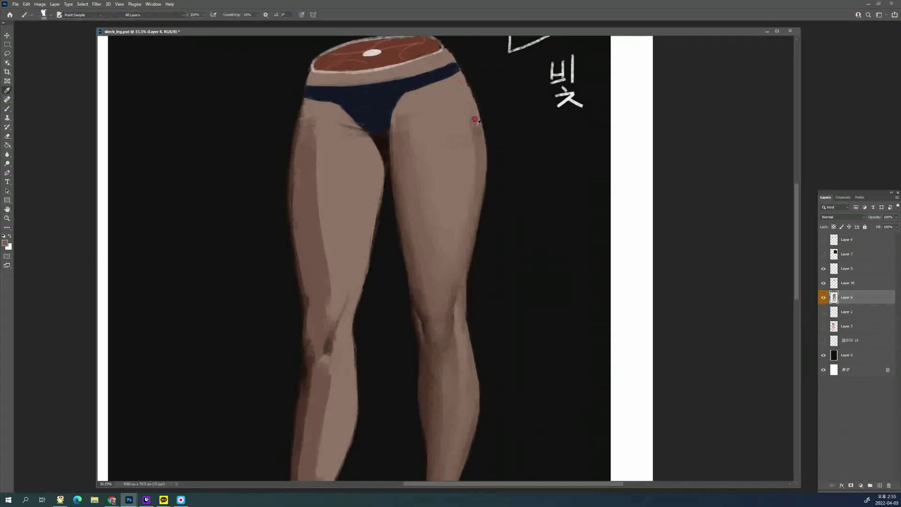
key(b)
mouse_move(459, 78)
mouse_down()
mouse_move(471, 124)
mouse_move(458, 82)
mouse_move(478, 140)
mouse_up()
alt+click(456, 92)
mouse_move(467, 100)
mouse_down()
mouse_move(473, 171)
mouse_move(448, 69)
mouse_move(467, 135)
mouse_up()
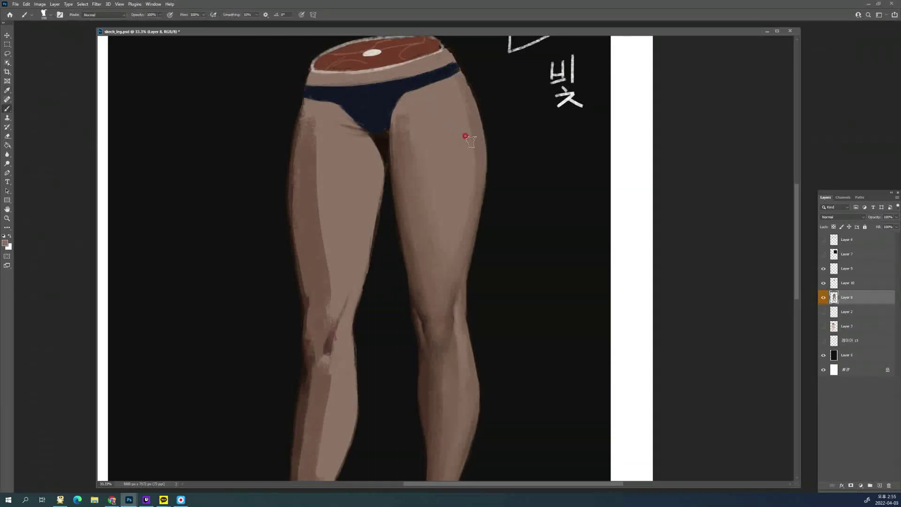
Soften the outer hip shading below the briefs into the front of the right-hand thigh, enlarging the brush
alt+click(458, 80)
mouse_move(459, 82)
mouse_down()
mouse_move(463, 158)
mouse_move(476, 148)
mouse_move(474, 139)
mouse_move(458, 220)
mouse_move(467, 126)
mouse_move(456, 95)
mouse_up()
alt+click(466, 127)
key(bracketright)
key(bracketright)
key(bracketright)
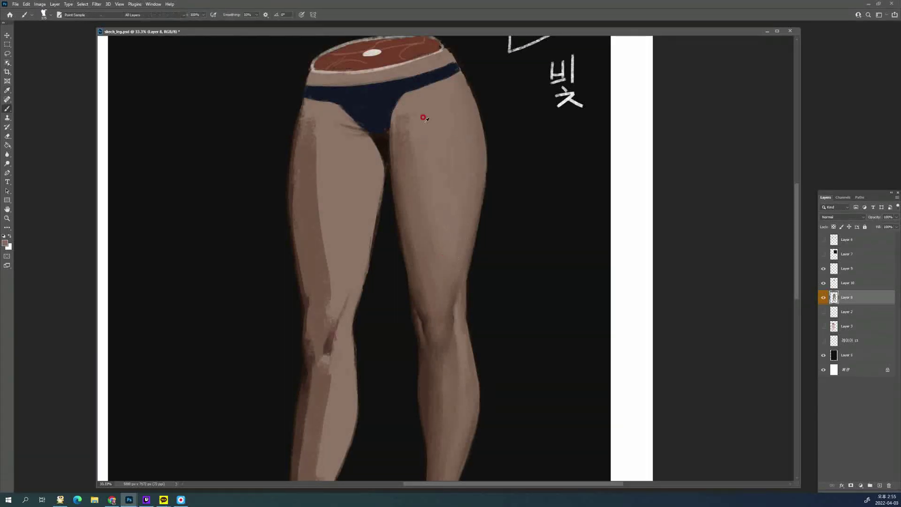
Blend the inner shadow of the right-hand thigh smoothly into the light front plane using a large brush
alt+click(404, 114)
alt+click(401, 162)
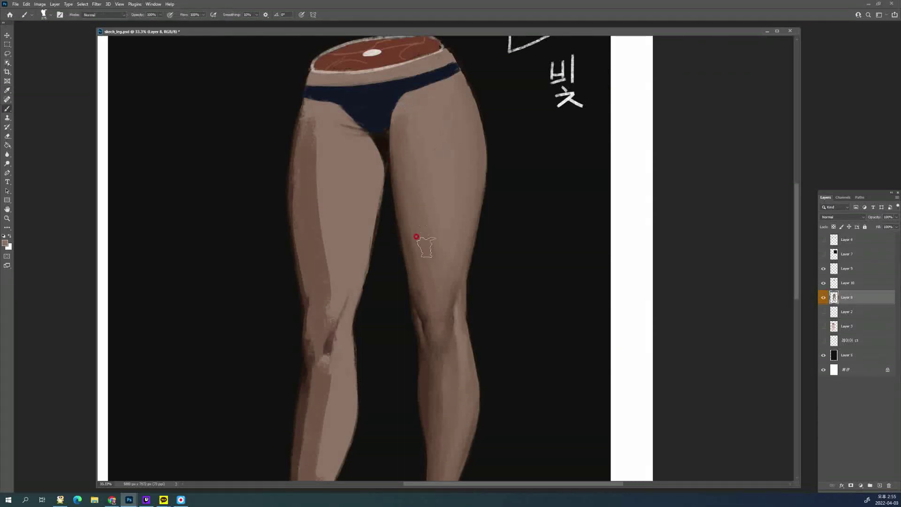
alt+click(405, 125)
alt+click(410, 189)
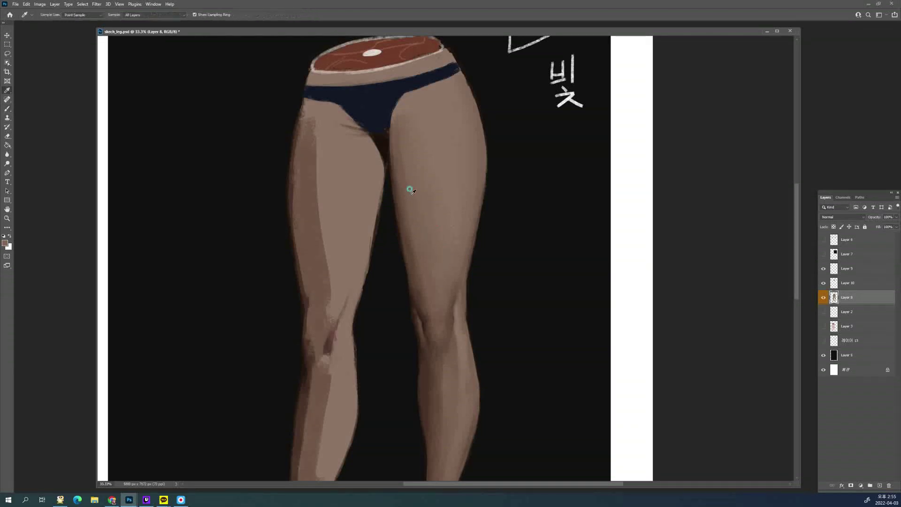
Even out the shading below the right-hand knee and along the shin with sampled tones
alt+click(473, 352)
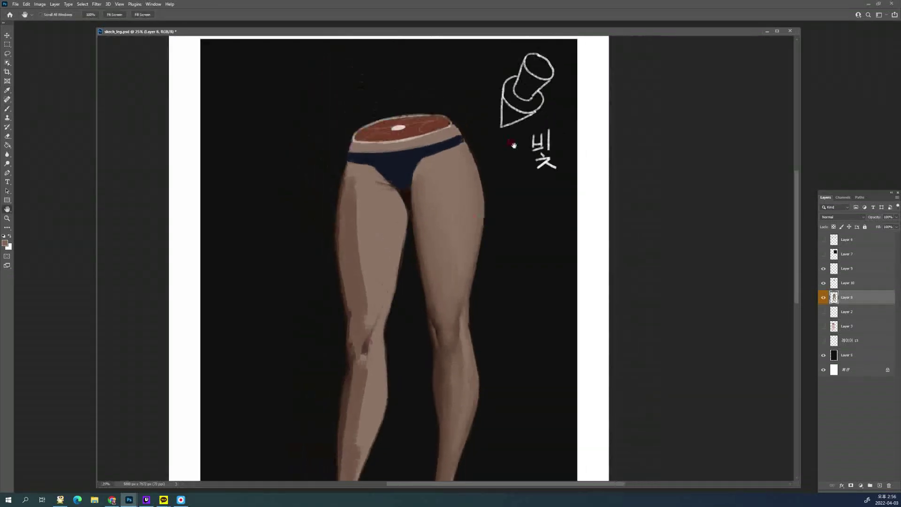
drag(475, 312, 484, 243)
alt+click(466, 288)
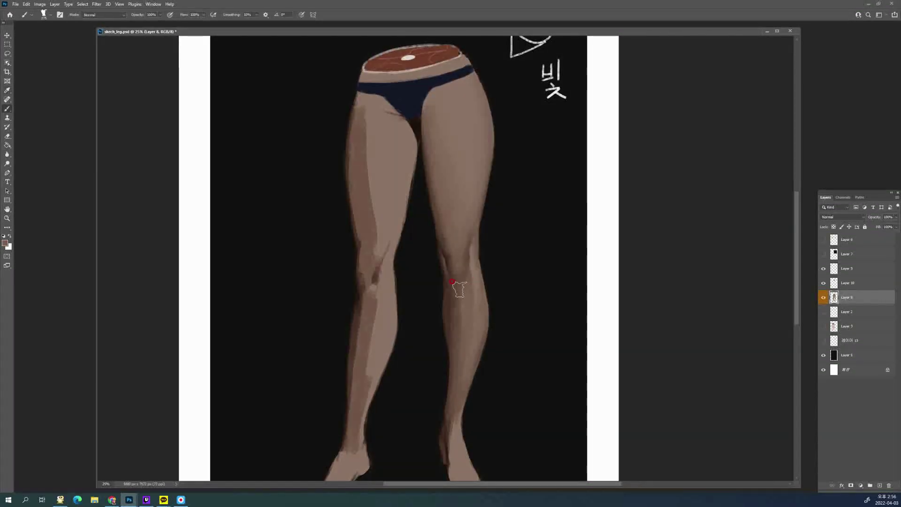
drag(459, 290, 457, 358)
drag(475, 282, 460, 291)
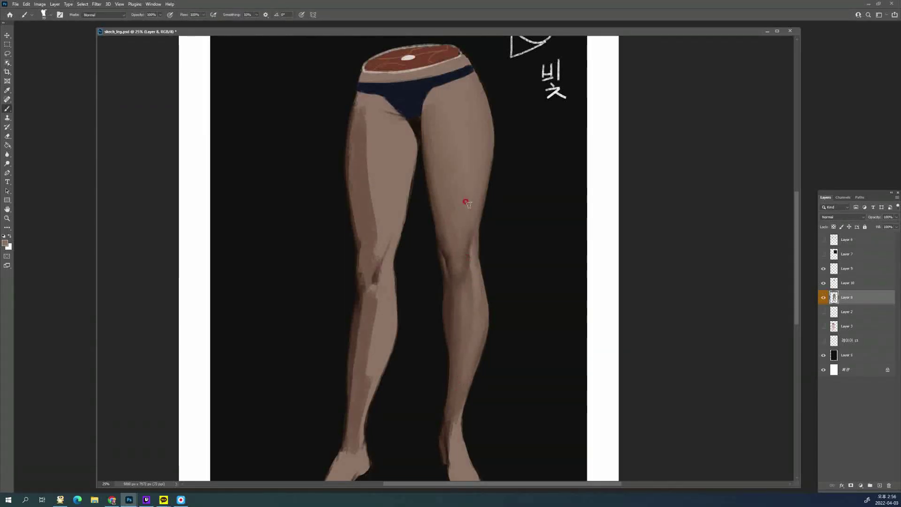
Rework the crotch shadow and the briefs' leg opening on the right-hand thigh with sampled dark, navy and skin tones
key(space)
scroll(459, 181, up, 3)
alt+click(426, 178)
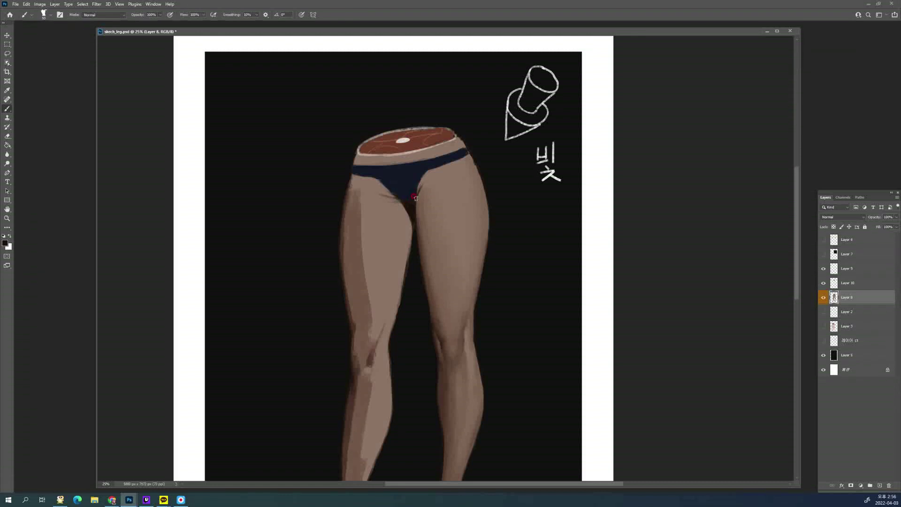
key(i)
key(b)
alt+click(418, 185)
alt+click(408, 167)
alt+click(425, 175)
alt+click(421, 249)
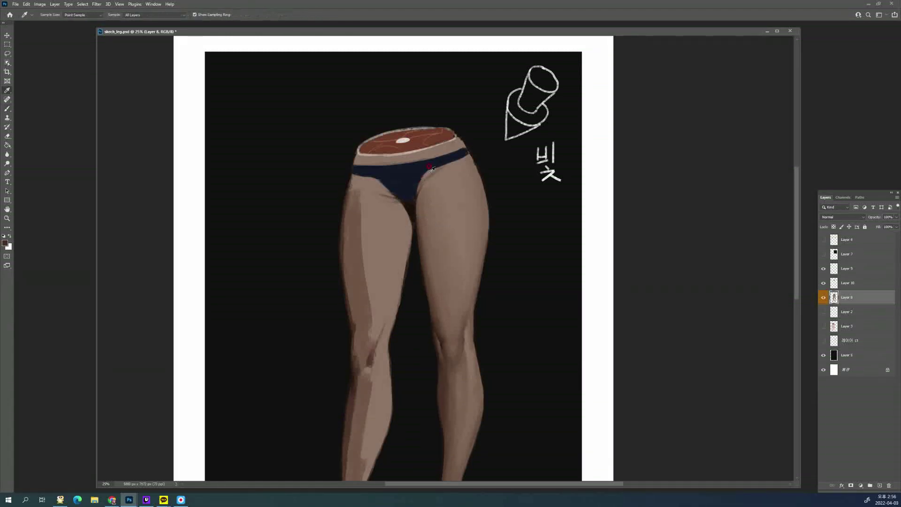
Refine the edge where the briefs meet the right-hand thigh, alternating sampled navy and skin tones
alt+click(419, 191)
alt+click(416, 190)
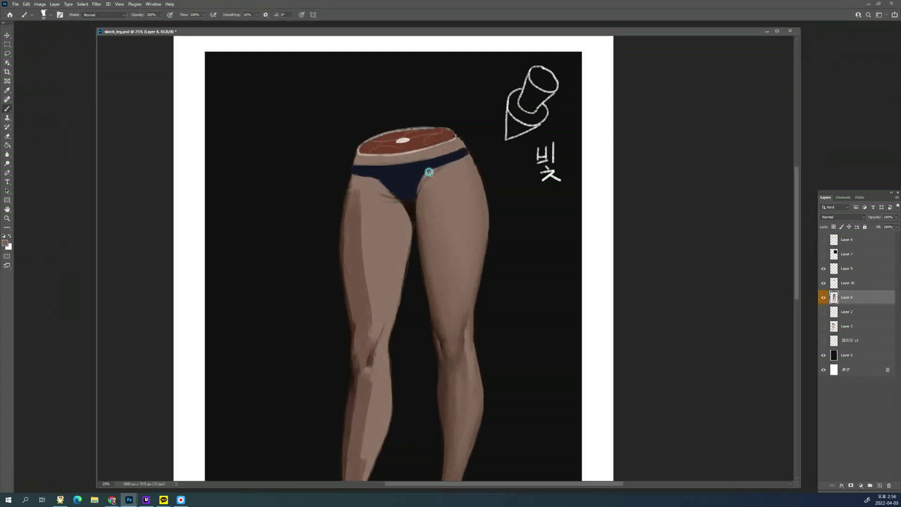
alt+click(433, 166)
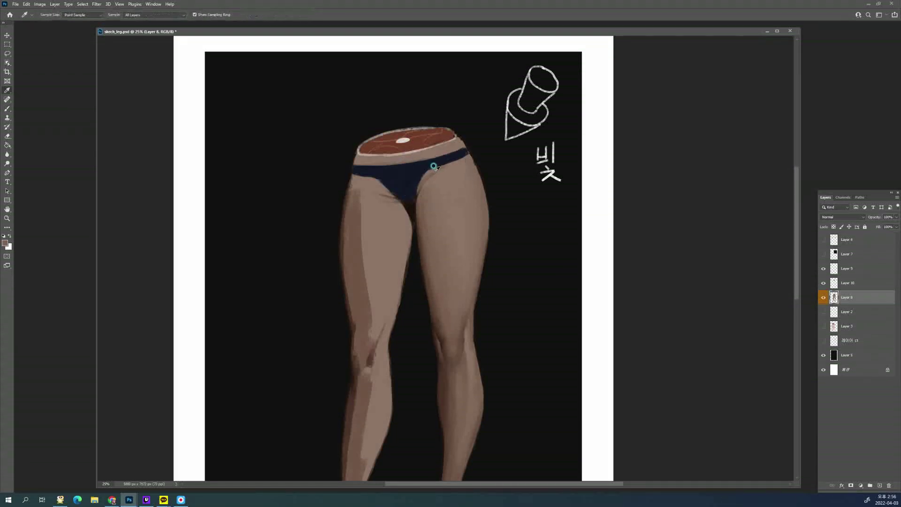
alt+click(428, 169)
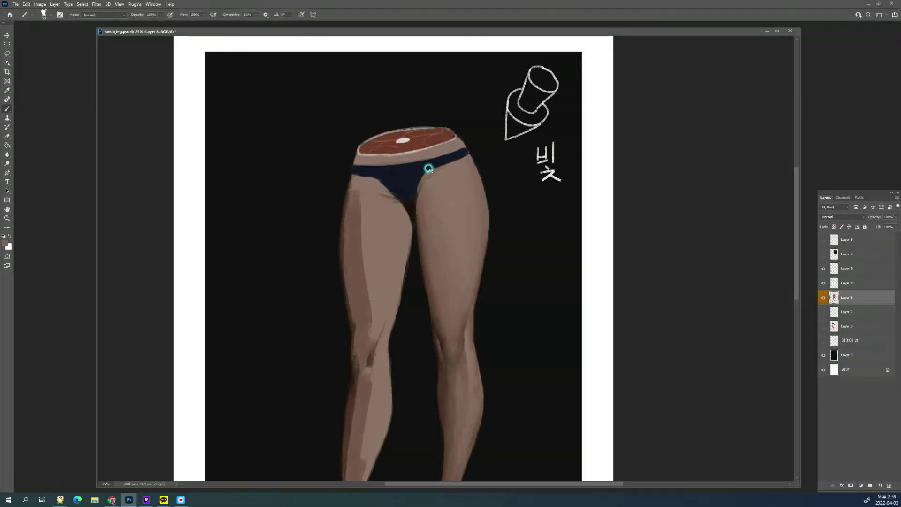
alt+click(418, 194)
Sample the right-hand thigh's skin and shadow tones for comparison, and choose a lighter, less saturated skin highlight with hue 22° as foreground colour
ctrl+click(440, 192)
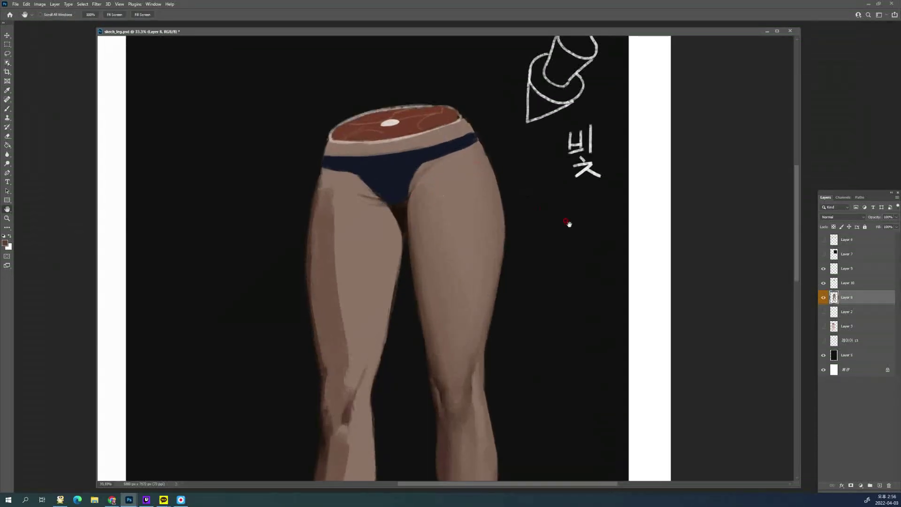
ctrl+click(456, 206)
alt+click(458, 203)
click(4, 242)
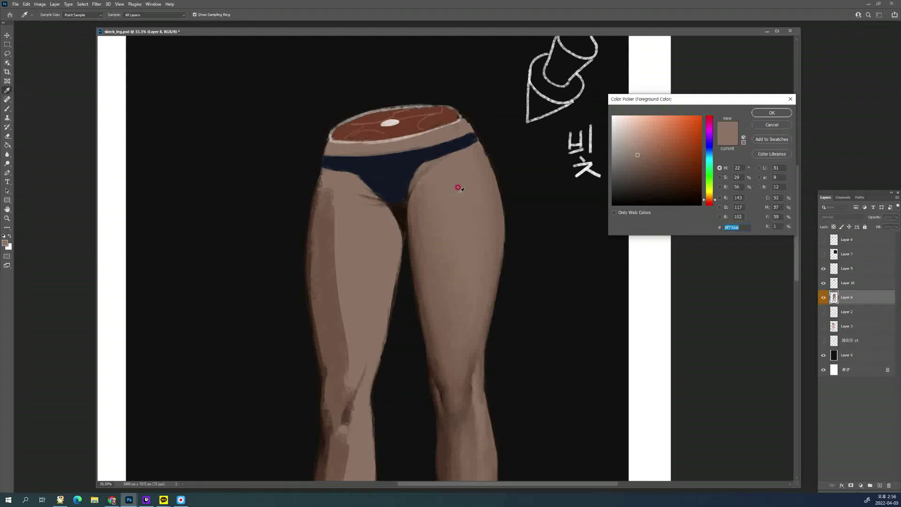
click(420, 306)
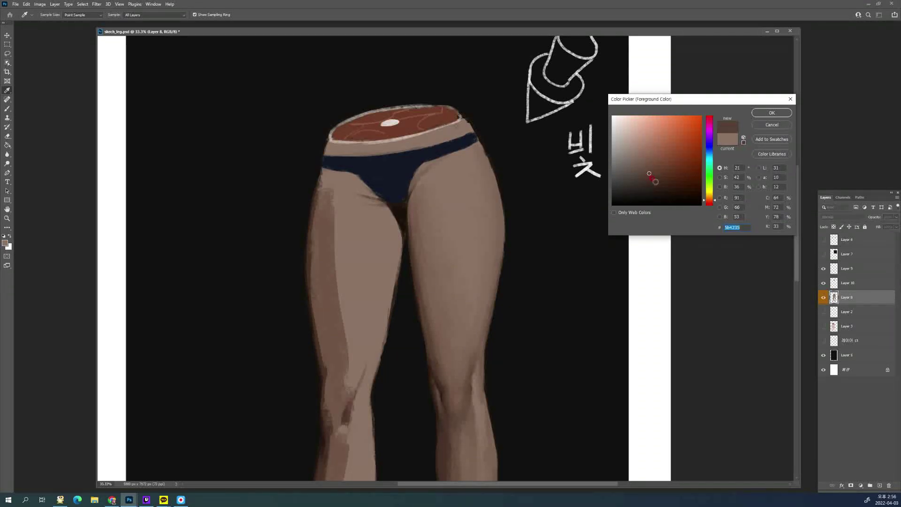
click(422, 263)
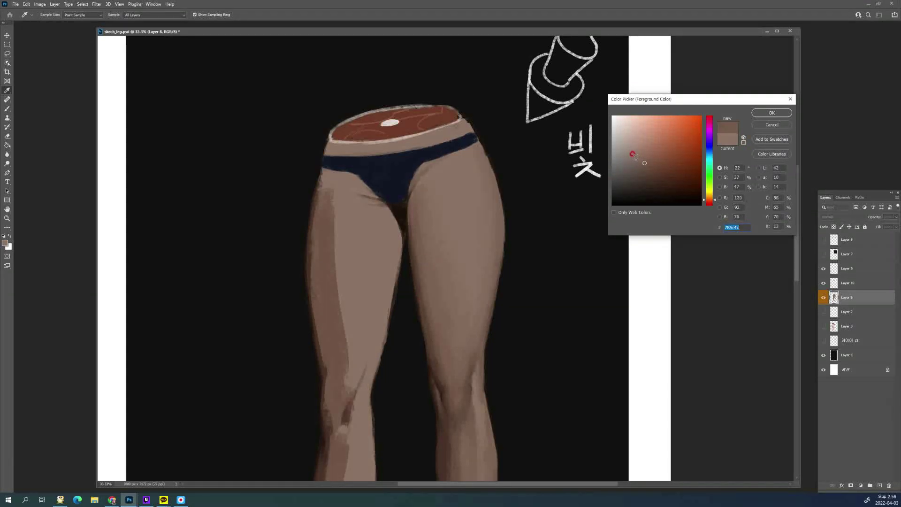
drag(632, 154, 645, 173)
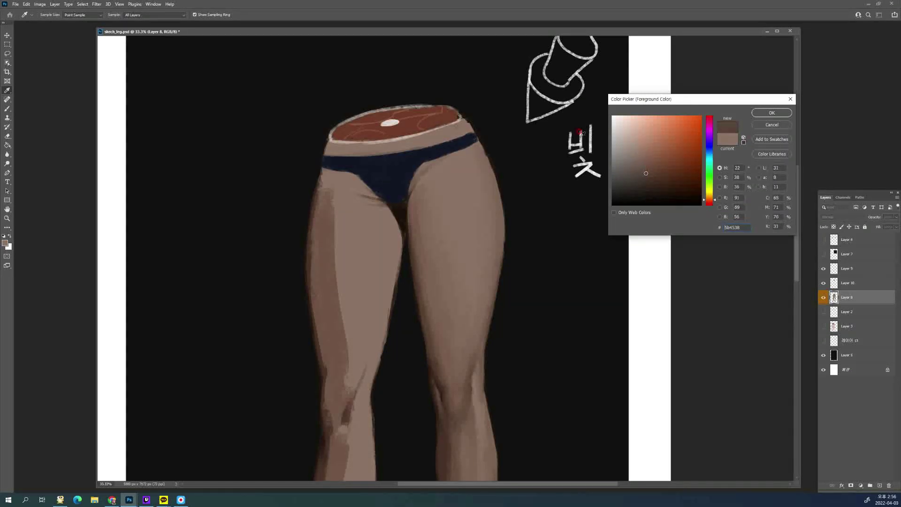
click(462, 187)
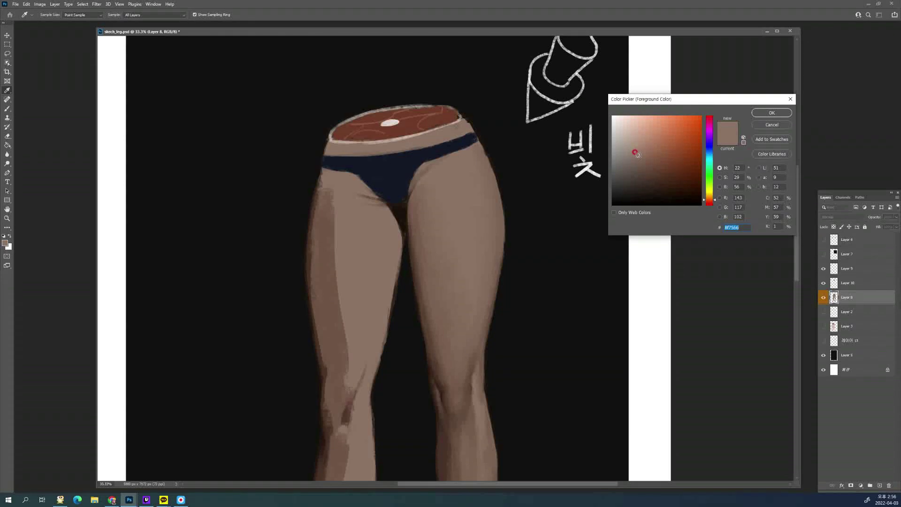
mouse_move(636, 151)
mouse_down()
mouse_move(629, 141)
mouse_move(644, 180)
mouse_move(626, 141)
mouse_up()
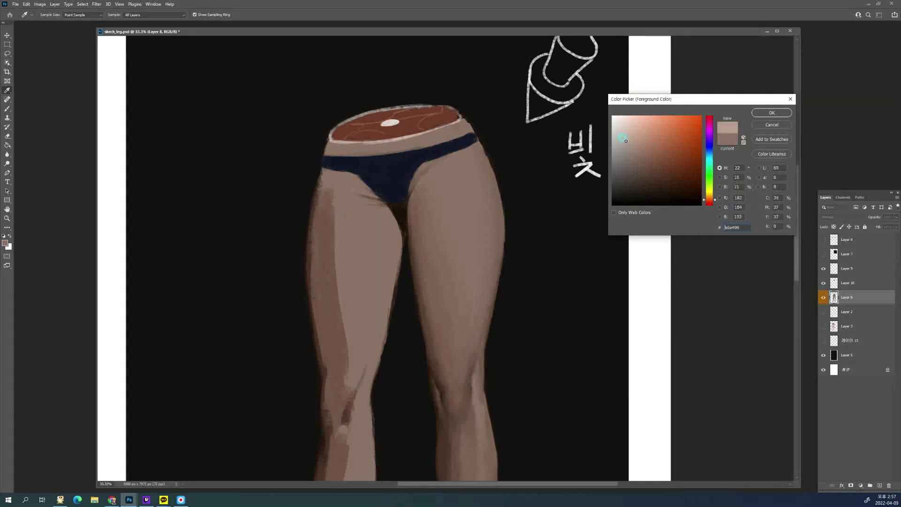
click(759, 111)
Brush a light highlight down the upper front of the right-hand thigh below the briefs, softening it with sampled skin tones
key(b)
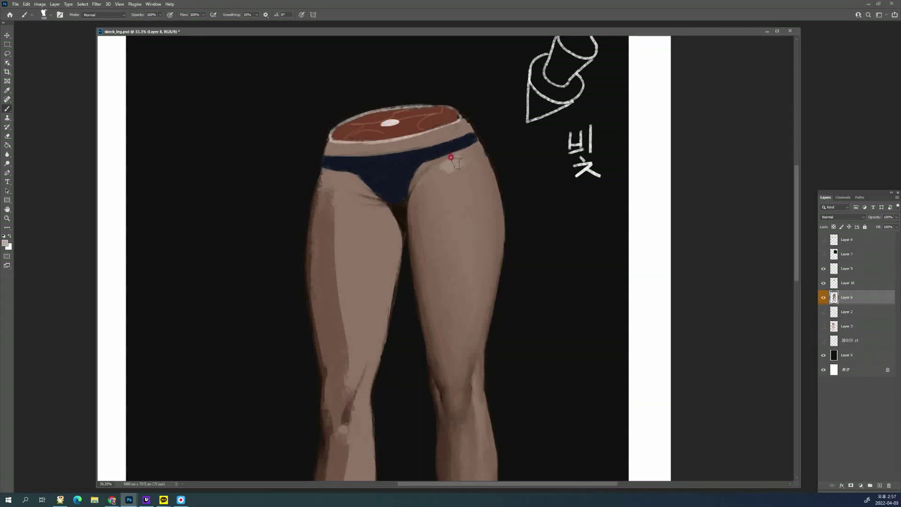
drag(451, 158, 457, 228)
mouse_move(448, 156)
mouse_down()
mouse_move(444, 165)
mouse_move(455, 149)
mouse_move(446, 171)
mouse_move(460, 181)
mouse_up()
alt+click(473, 156)
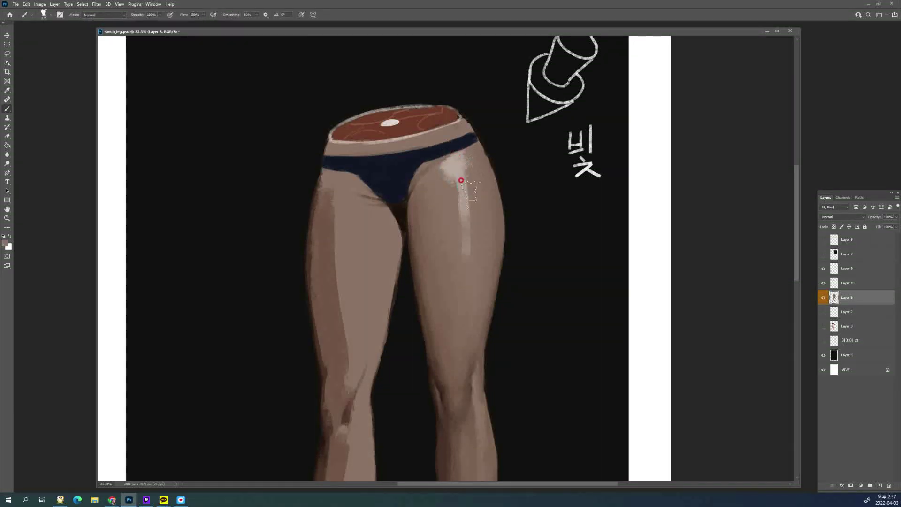
alt+click(461, 170)
mouse_move(456, 149)
mouse_down()
mouse_move(462, 205)
mouse_move(454, 168)
mouse_move(455, 208)
mouse_move(461, 166)
mouse_move(467, 205)
mouse_up()
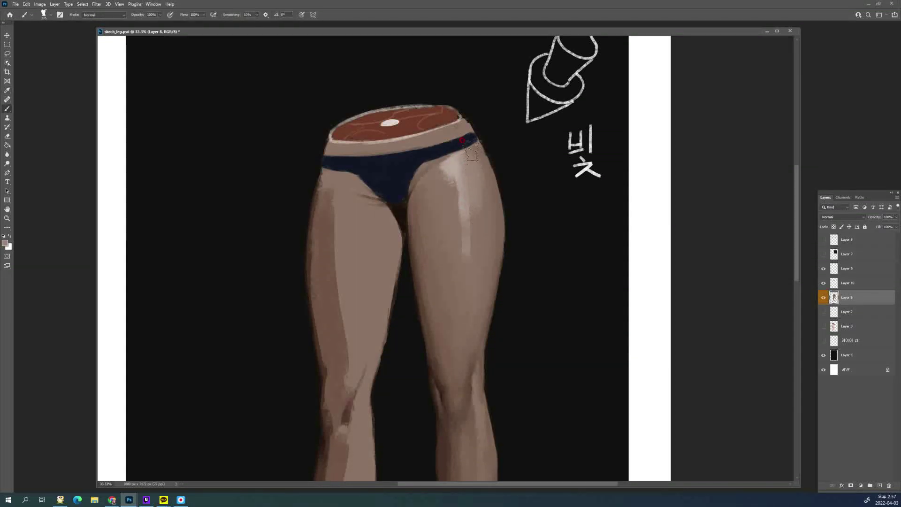
mouse_move(462, 140)
mouse_down()
mouse_move(471, 226)
mouse_move(466, 144)
mouse_move(469, 199)
mouse_move(448, 150)
mouse_move(451, 177)
mouse_move(455, 146)
mouse_move(456, 226)
mouse_move(469, 183)
mouse_up()
Widen the upper highlight toward the outer side of the right-hand thigh and blend its edges with sampled tones
alt+click(459, 163)
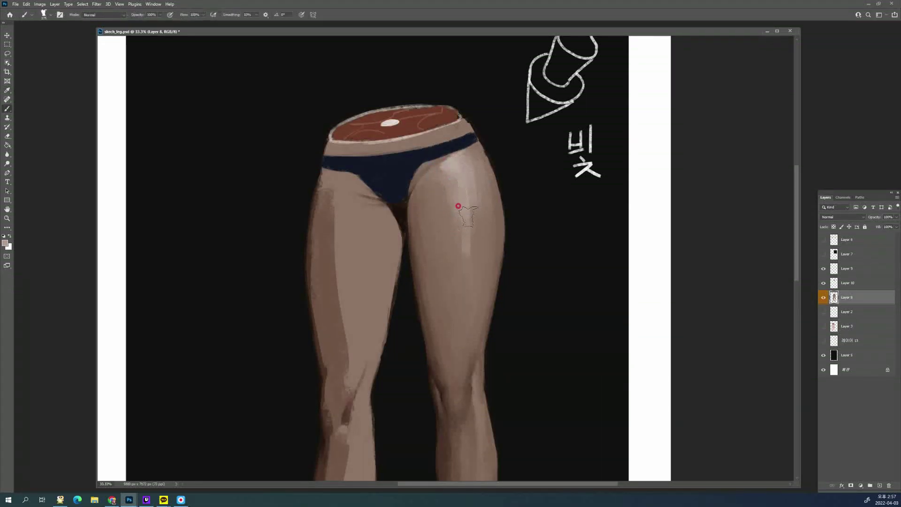
alt+click(468, 177)
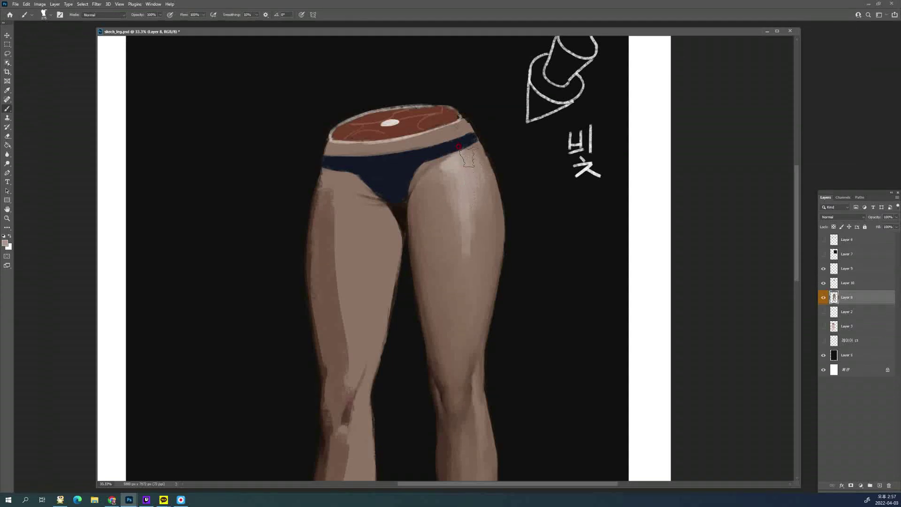
drag(469, 217, 478, 165)
alt+click(476, 175)
drag(471, 219, 473, 203)
alt+click(475, 200)
alt+click(460, 263)
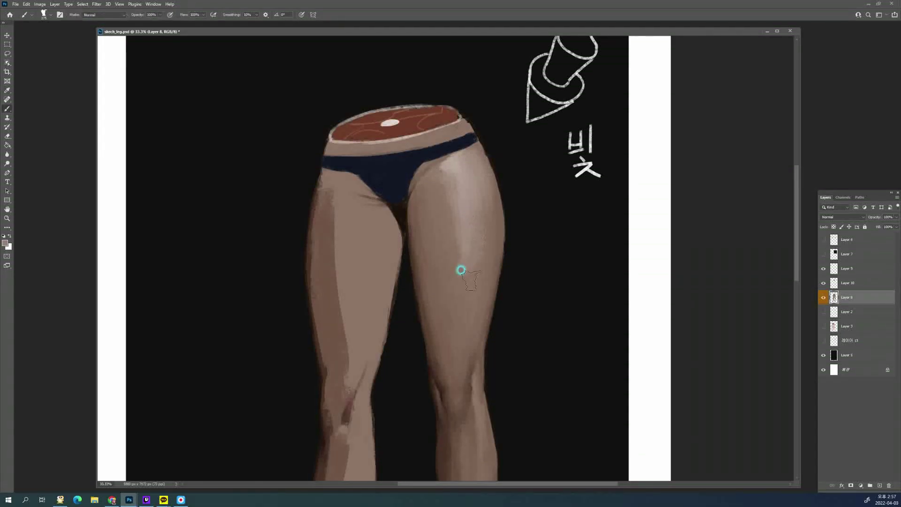
alt+click(475, 242)
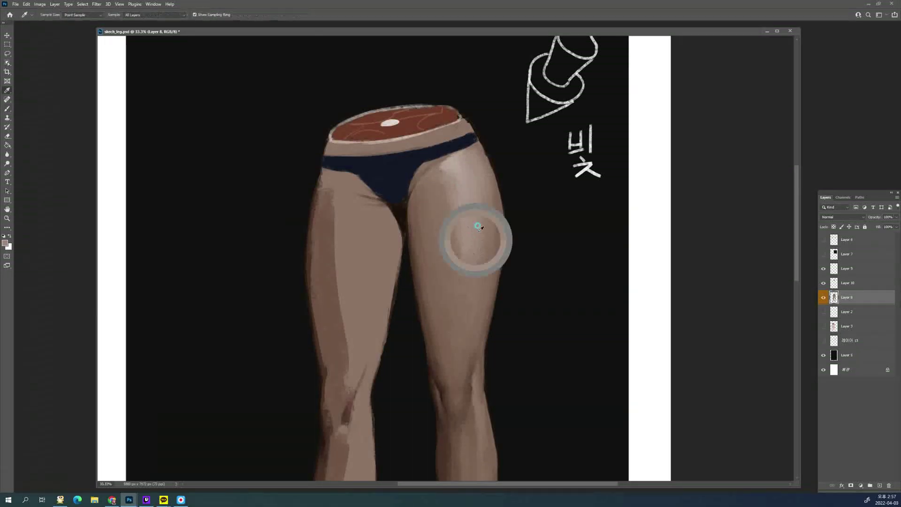
Extend the highlight down to the middle of the right-hand thigh, blending its lower end into the surrounding skin
alt+click(463, 211)
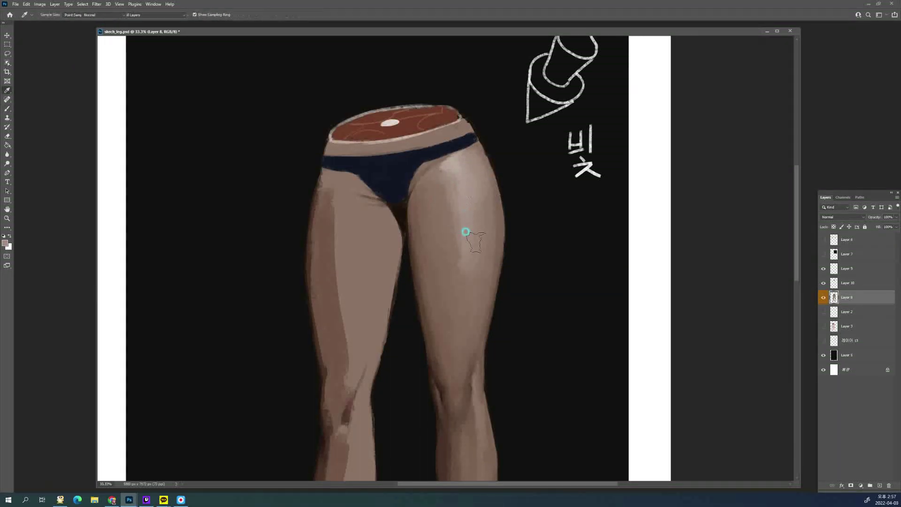
mouse_move(470, 212)
mouse_down()
mouse_move(472, 184)
mouse_move(470, 220)
mouse_up()
alt+click(485, 210)
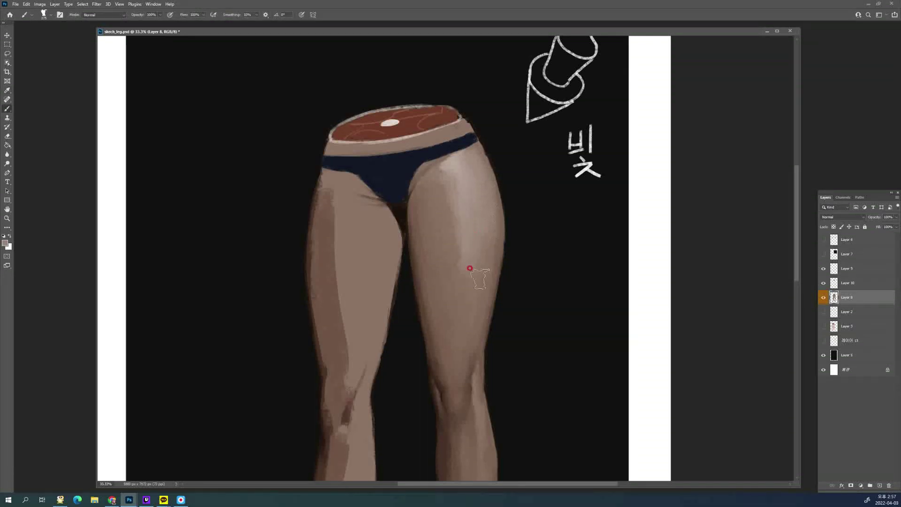
alt+click(476, 245)
alt+click(469, 258)
alt+click(451, 244)
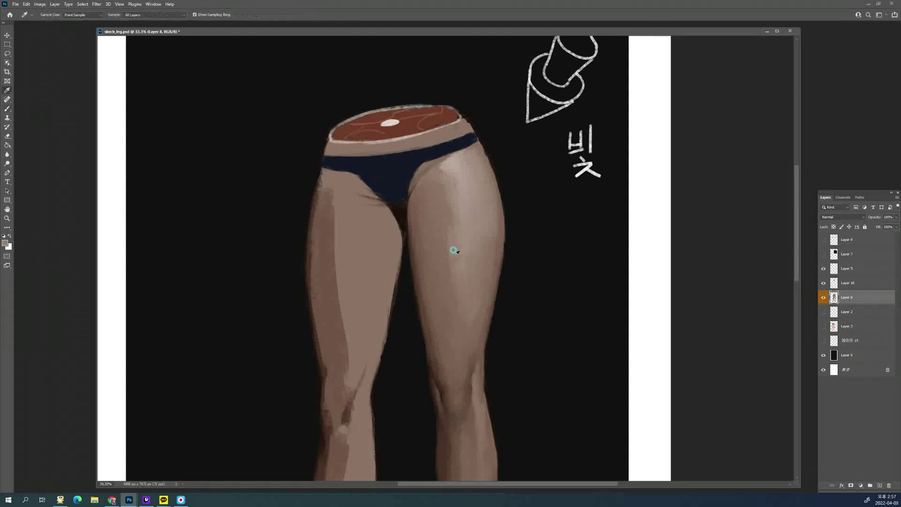
alt+click(434, 241)
Shade the inner side of the right-hand thigh from mid-thigh toward the knee with sampled halftone and dark edge tones
alt+click(446, 282)
mouse_move(433, 281)
mouse_down()
mouse_move(437, 257)
mouse_move(439, 318)
mouse_up()
alt+click(415, 260)
drag(415, 263, 430, 330)
alt+click(426, 317)
alt+click(426, 320)
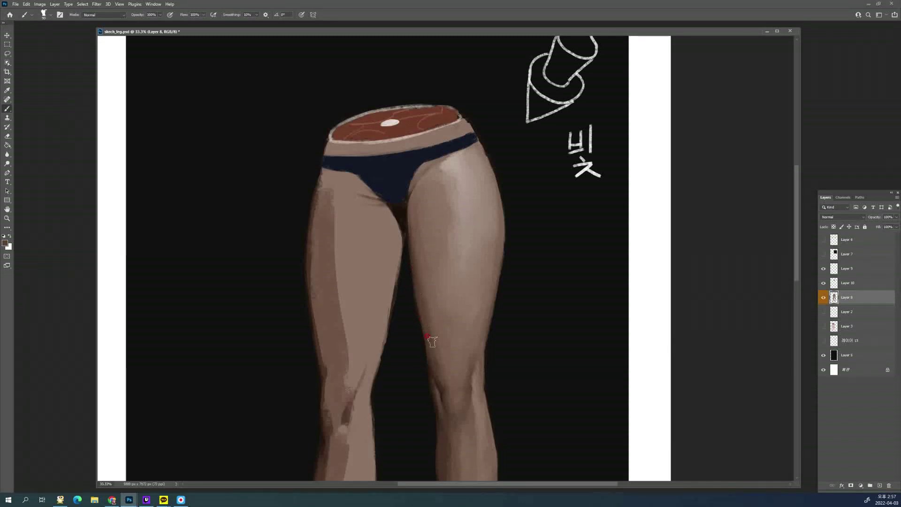
Smooth the transition between the dark inner contour and the halftone on the lower half of the right-hand thigh
alt+click(413, 264)
alt+click(428, 303)
alt+click(435, 322)
drag(421, 265, 435, 326)
alt+click(418, 289)
drag(421, 277, 436, 319)
alt+click(434, 315)
drag(422, 269, 433, 322)
Blend the highlight's inner edge on the upper right-hand thigh into the halftone with long vertical strokes of sampled tones
alt+click(453, 233)
drag(442, 206, 442, 278)
alt+click(440, 185)
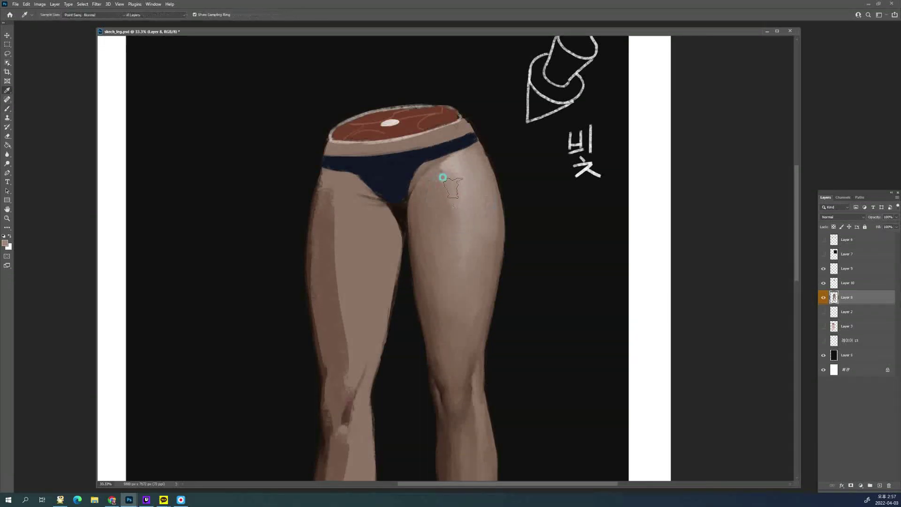
drag(432, 186, 438, 237)
alt+click(446, 191)
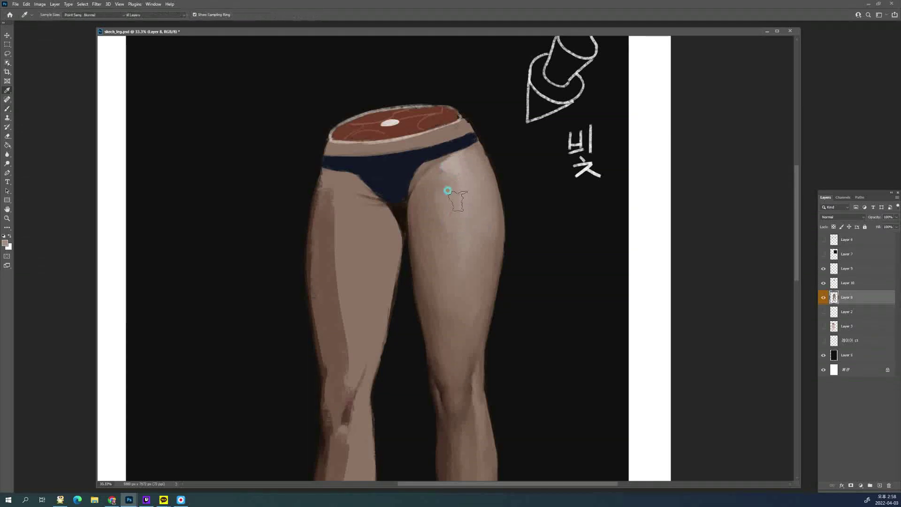
drag(442, 164, 451, 216)
alt+click(461, 172)
drag(445, 159, 447, 226)
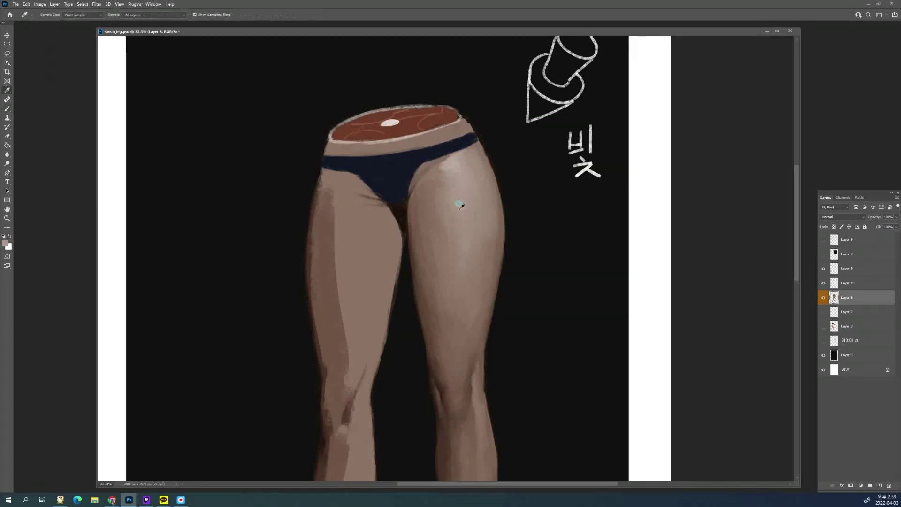
alt+click(460, 202)
drag(441, 189, 439, 252)
Refine the halftone beside the briefs' leg opening on the right-hand thigh with sampled skin tones
alt+click(428, 173)
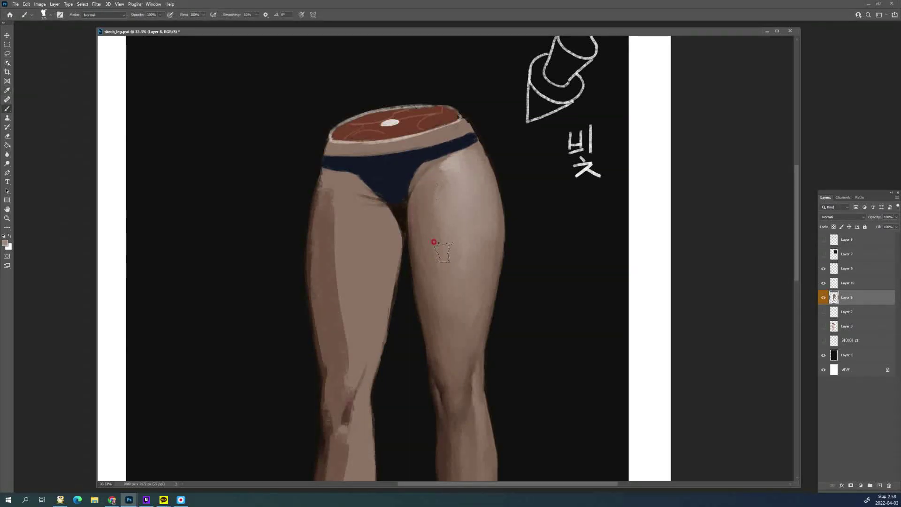
alt+click(426, 197)
drag(425, 182, 433, 239)
alt+click(447, 189)
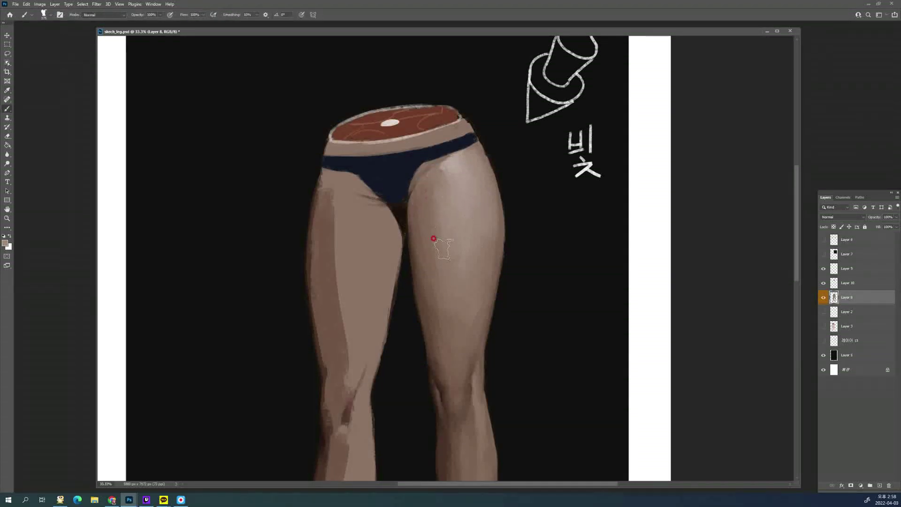
alt+click(435, 165)
alt+click(426, 166)
drag(427, 165, 429, 175)
alt+click(446, 175)
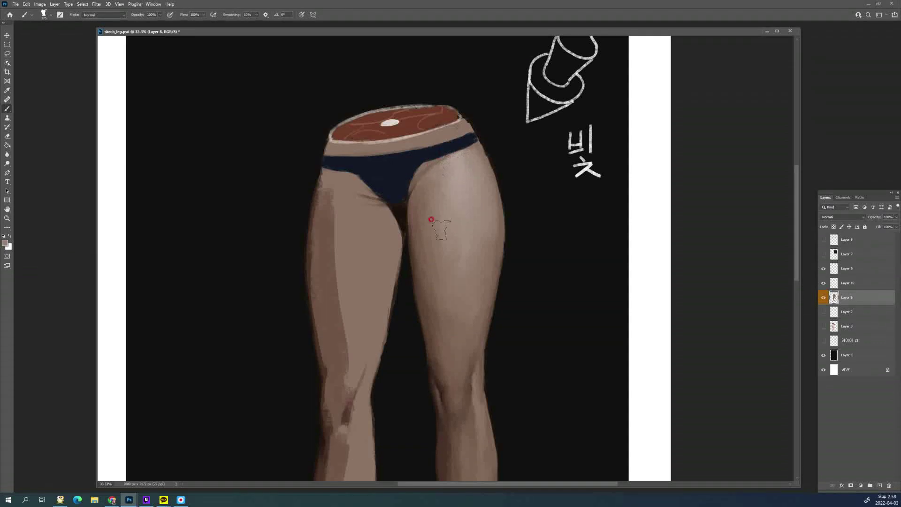
Even out the boundary between the inner halftone and the highlight on the upper right-hand thigh
alt+click(447, 176)
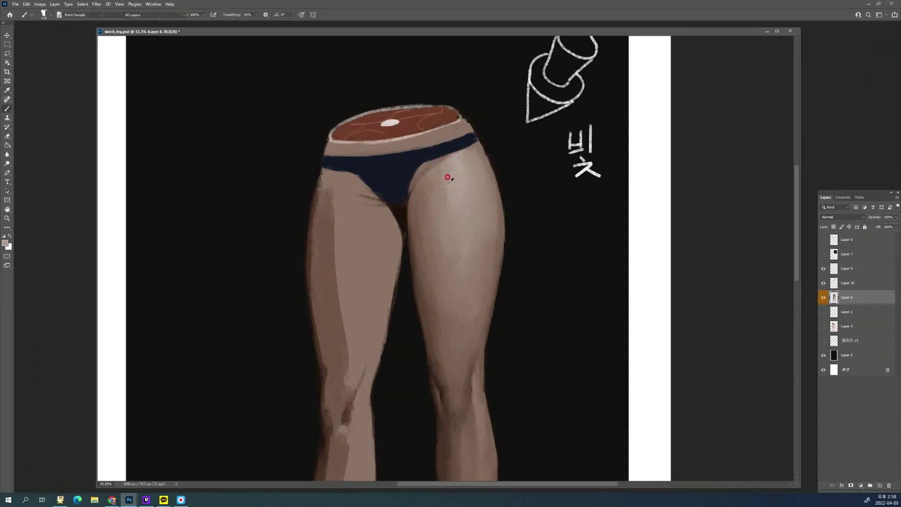
alt+click(442, 228)
alt+click(441, 223)
alt+click(424, 187)
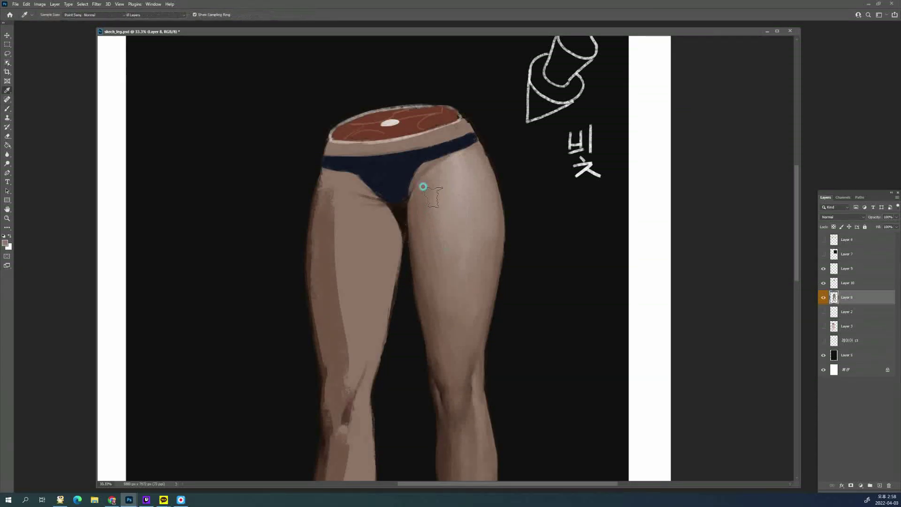
mouse_move(434, 183)
mouse_down()
mouse_move(416, 206)
mouse_move(434, 196)
mouse_move(437, 215)
mouse_up()
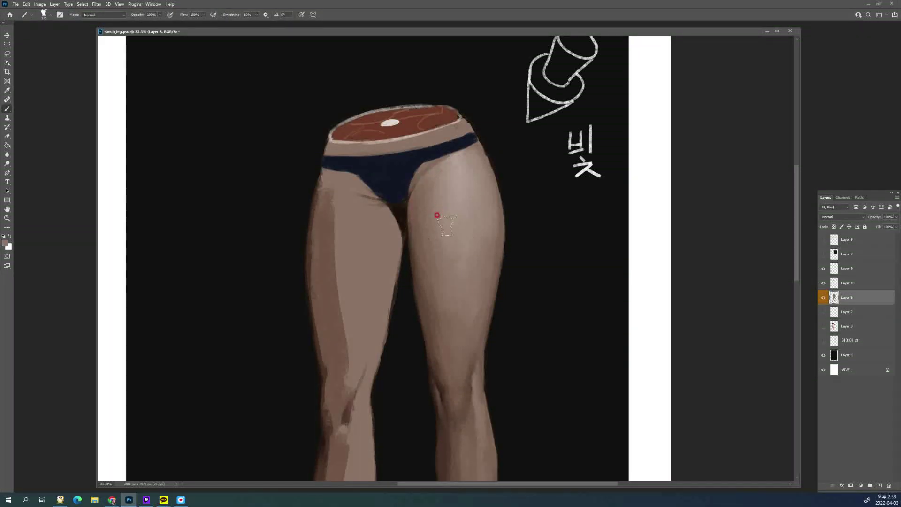
Touch up the highlight directly below the briefs and smooth the lit front plane down the middle of the right-hand thigh
alt+click(462, 156)
drag(449, 154, 458, 154)
alt+click(469, 176)
mouse_move(455, 255)
mouse_down()
mouse_move(452, 226)
mouse_move(464, 244)
mouse_move(444, 274)
mouse_up()
alt+click(463, 232)
alt+click(466, 237)
mouse_move(467, 238)
mouse_down()
mouse_move(444, 282)
mouse_move(445, 301)
mouse_move(467, 267)
mouse_move(453, 311)
mouse_move(460, 234)
mouse_up()
alt+click(461, 287)
mouse_move(462, 289)
mouse_down()
mouse_move(462, 312)
mouse_move(458, 296)
mouse_up()
Blend the inner halftone of the lower right-hand thigh above the knee using sampled darker skin tones
alt+click(454, 335)
alt+click(449, 340)
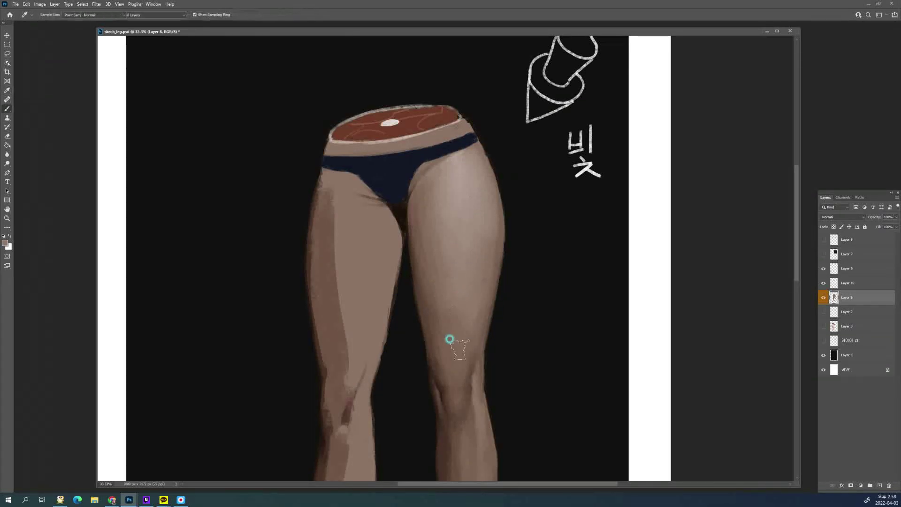
drag(448, 339, 444, 315)
alt+click(431, 281)
drag(431, 281, 446, 336)
alt+click(427, 295)
drag(427, 294, 441, 337)
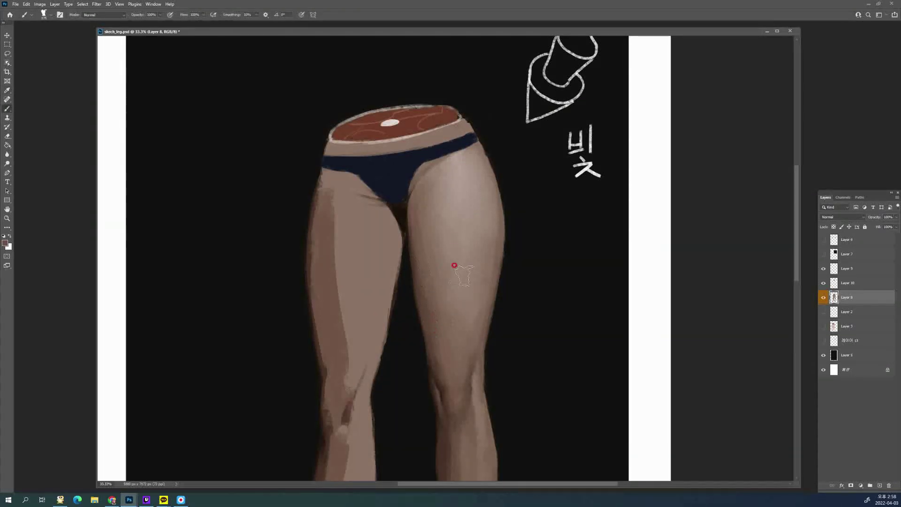
Save the leg painting
key(space)
alt+click(514, 253)
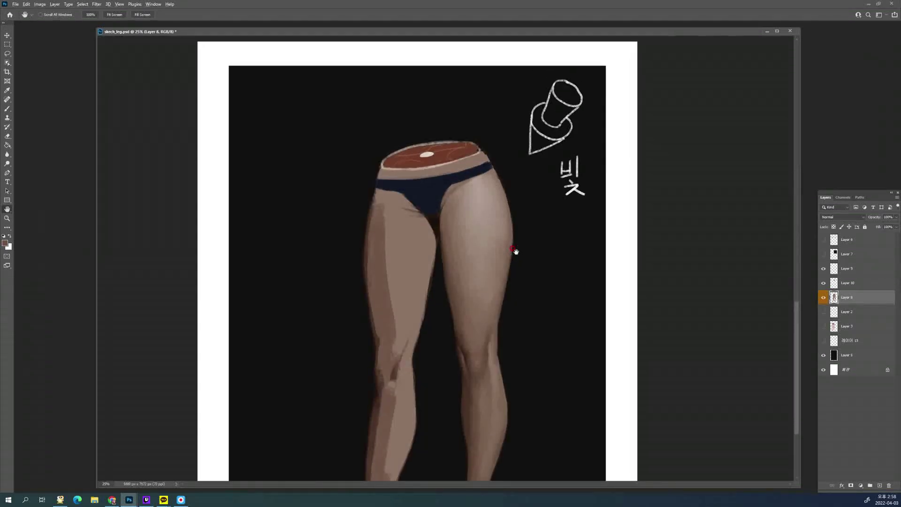
key(ctrl+s)
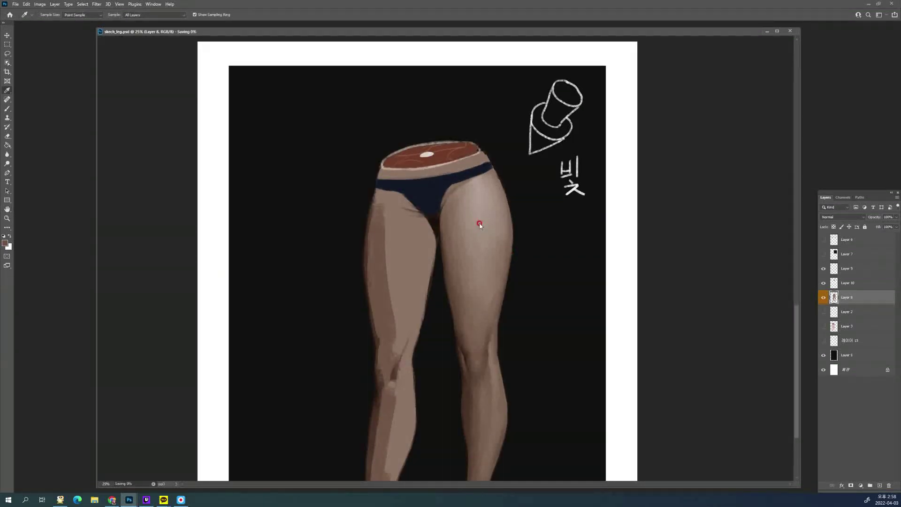
key(space)
key(b)
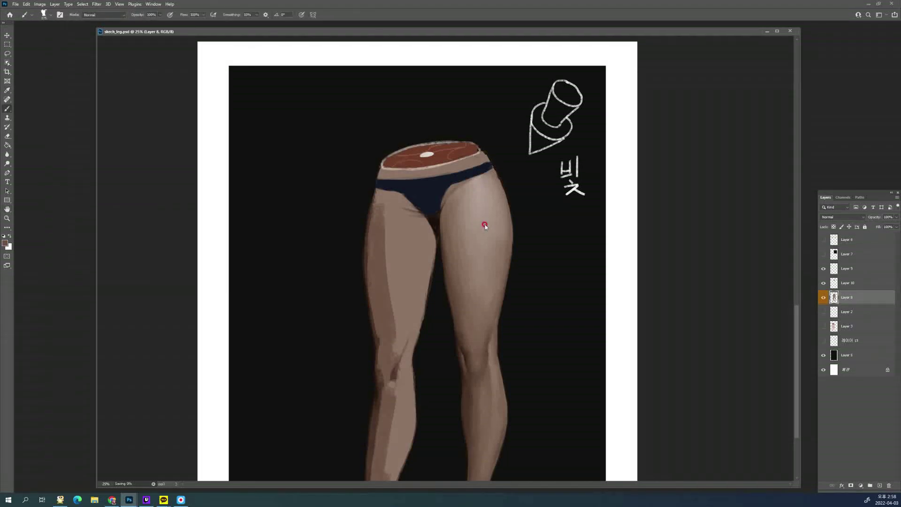
Close the document, reopen skech_leg.psd from the recent files, and move its window toward the middle of the workspace
click(792, 32)
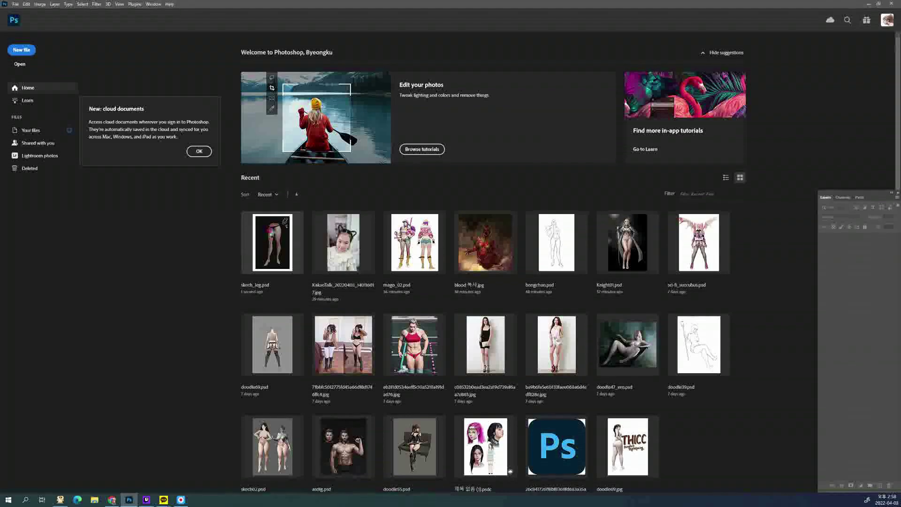
click(272, 242)
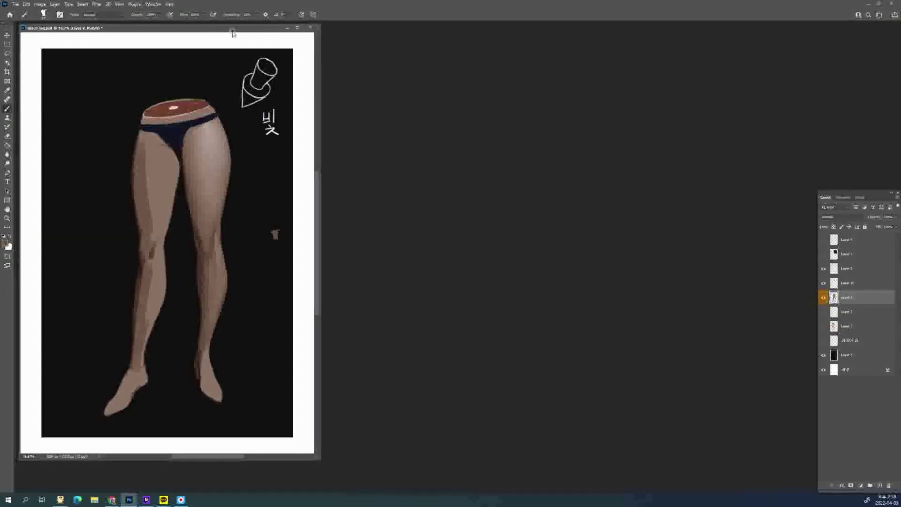
mouse_move(233, 33)
mouse_down()
mouse_move(432, 63)
mouse_move(413, 63)
mouse_up()
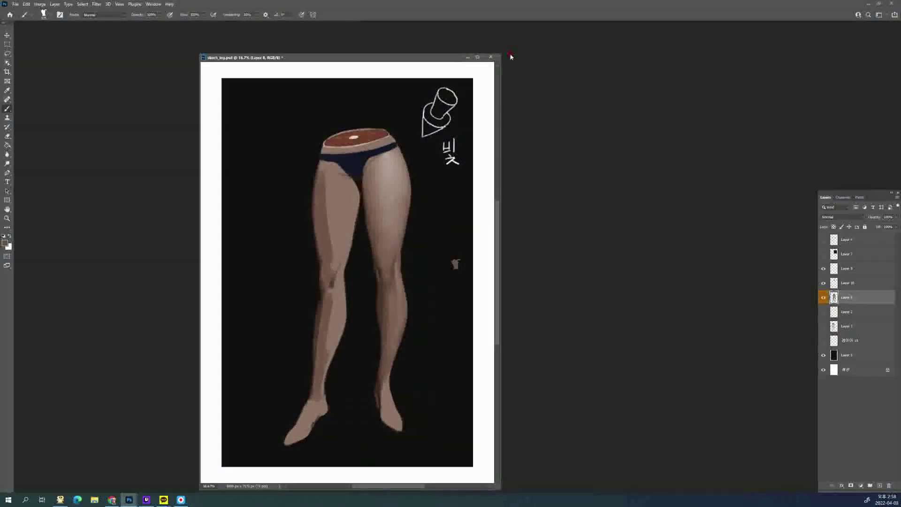
Enlarge the skech_leg.psd window and reposition it so it fills most of the workspace
mouse_move(499, 55)
mouse_down()
mouse_move(826, 52)
mouse_move(833, 18)
mouse_up()
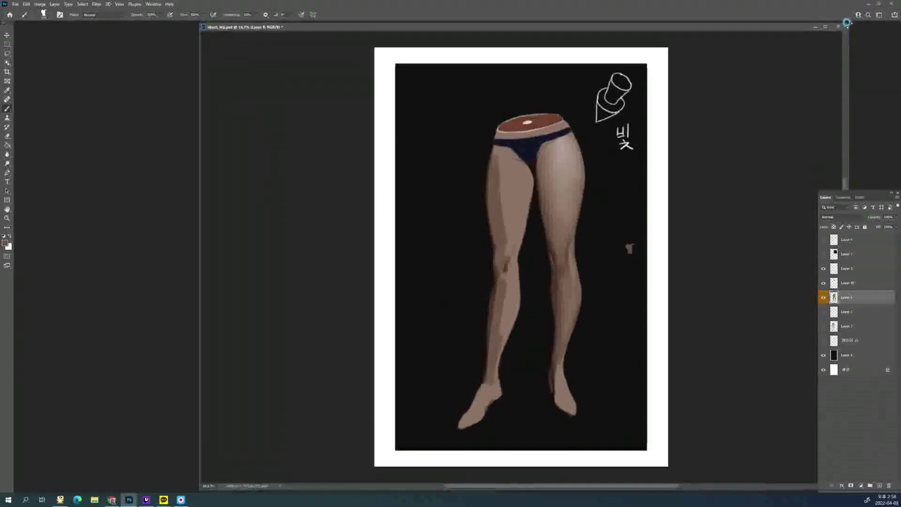
drag(770, 27, 689, 25)
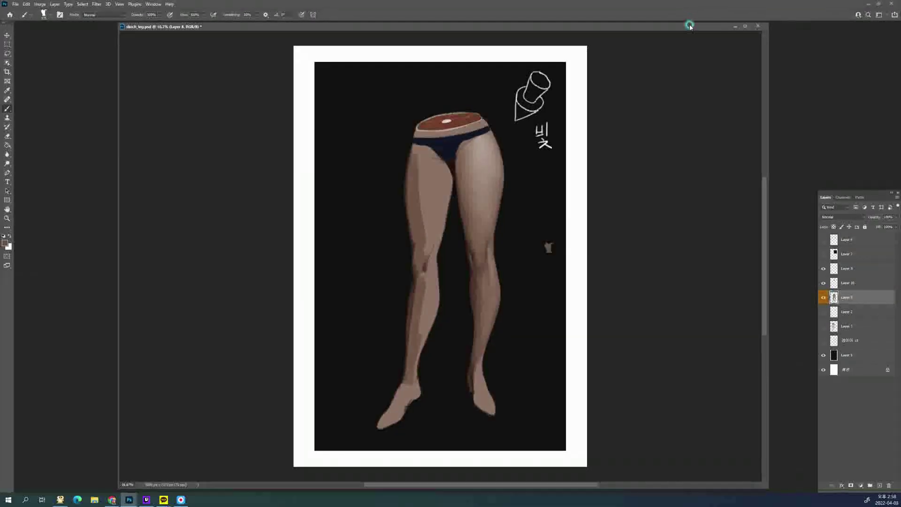
Sketch two thin leg contour lines beside the left-hand leg, with hatching and a light-direction arrow along the front contour
ctrl+click(511, 222)
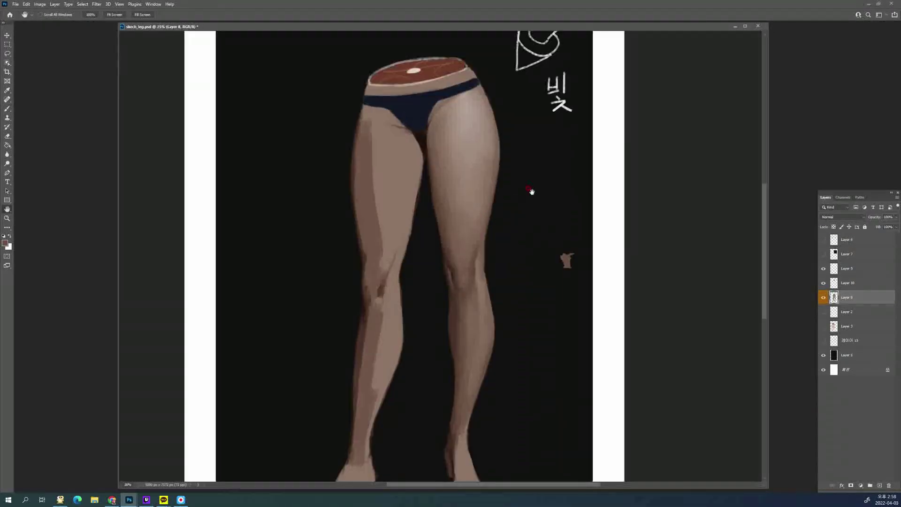
drag(531, 190, 477, 209)
key(i)
key(b)
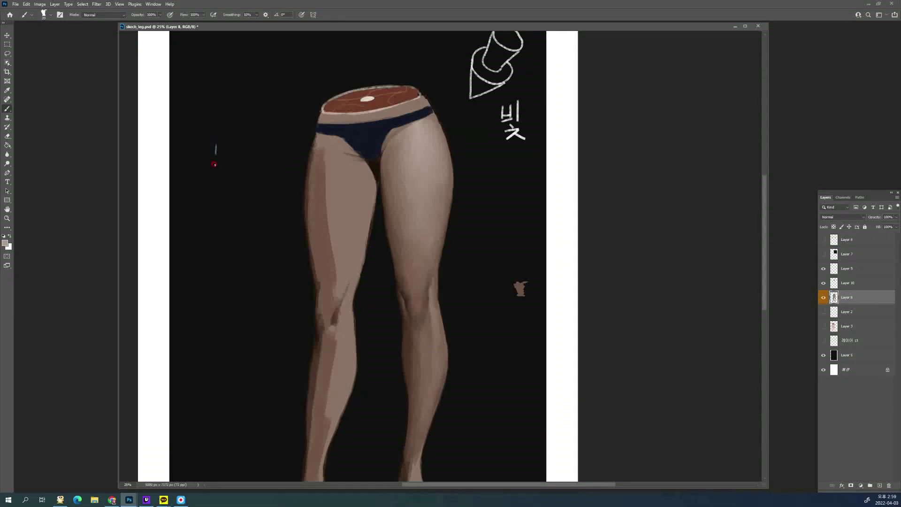
key(ctrl+z)
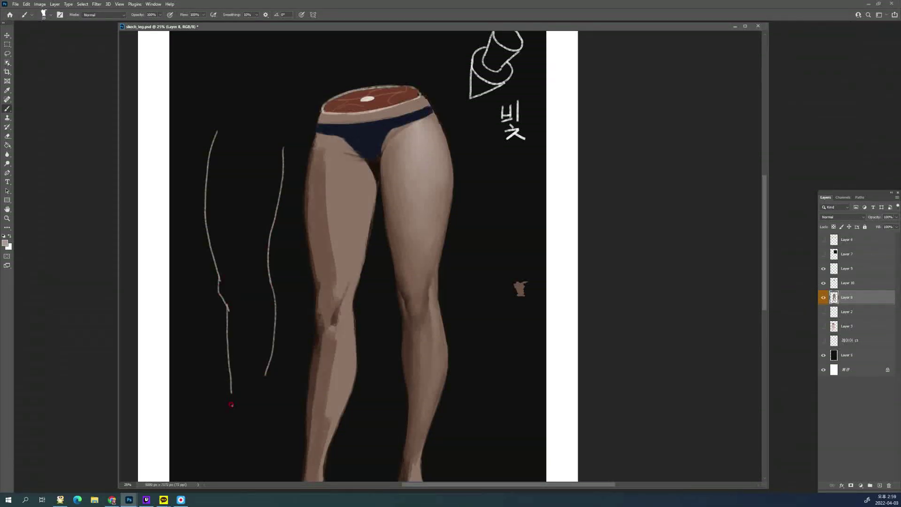
key(e)
drag(275, 302, 268, 371)
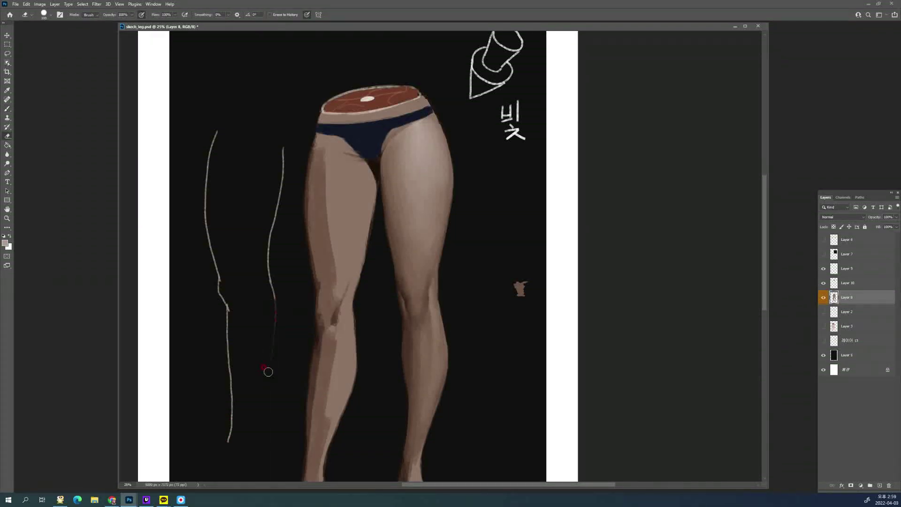
key(b)
drag(271, 286, 276, 302)
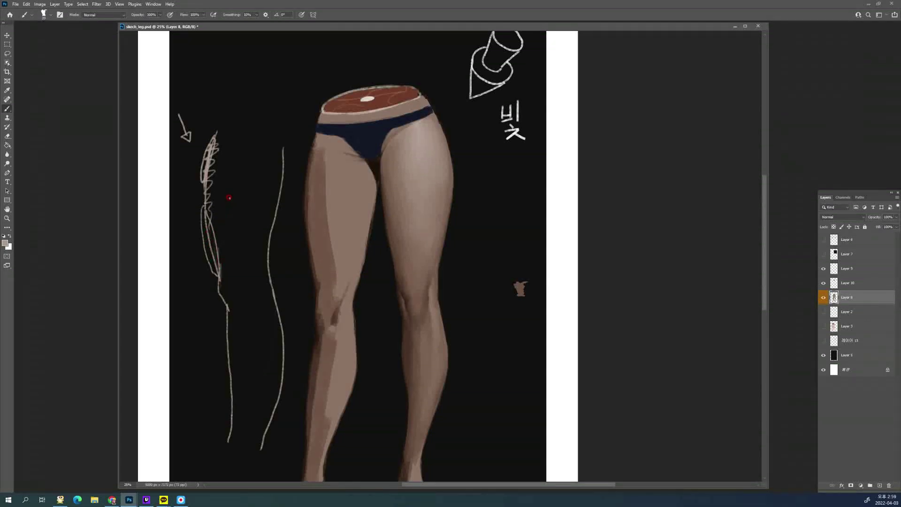
Lasso the contour sketch beside the left-hand leg and delete it
key(e)
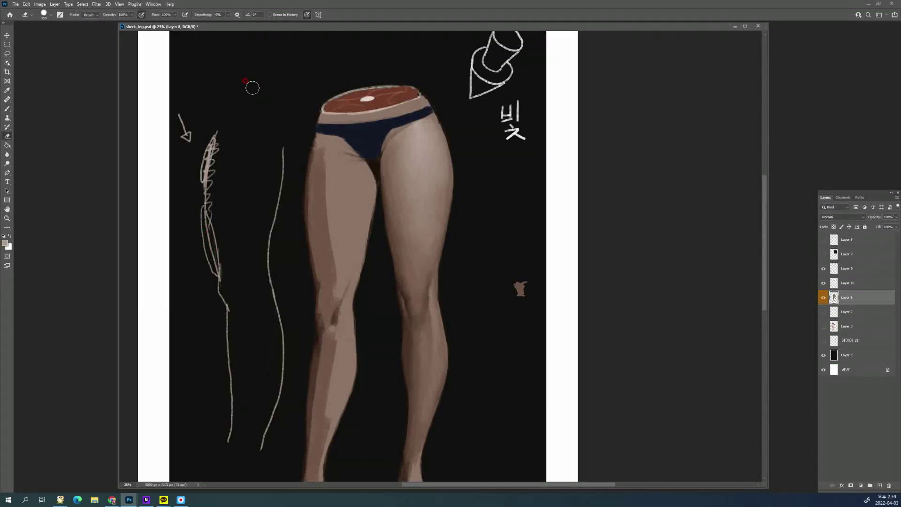
key(l)
mouse_move(260, 84)
mouse_down()
mouse_move(148, 325)
mouse_move(173, 453)
mouse_move(255, 486)
mouse_move(292, 406)
mouse_up()
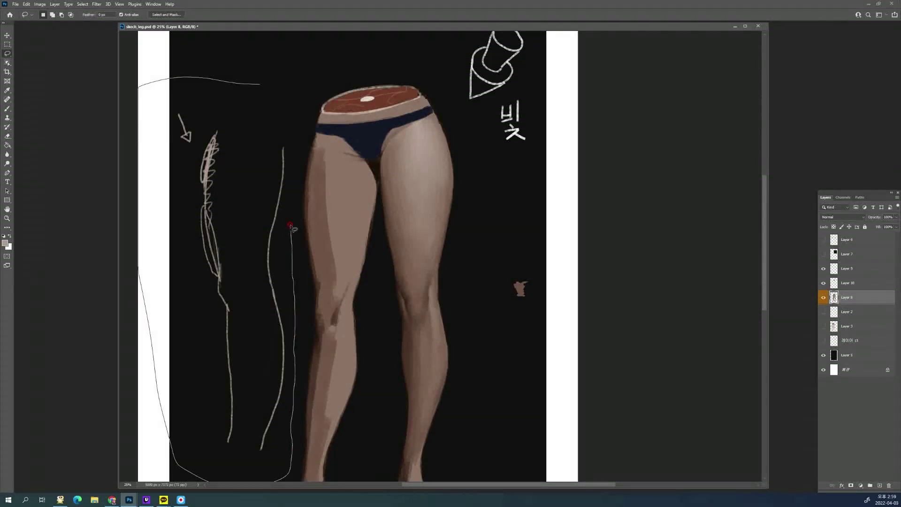
drag(295, 162, 288, 103)
key(Delete)
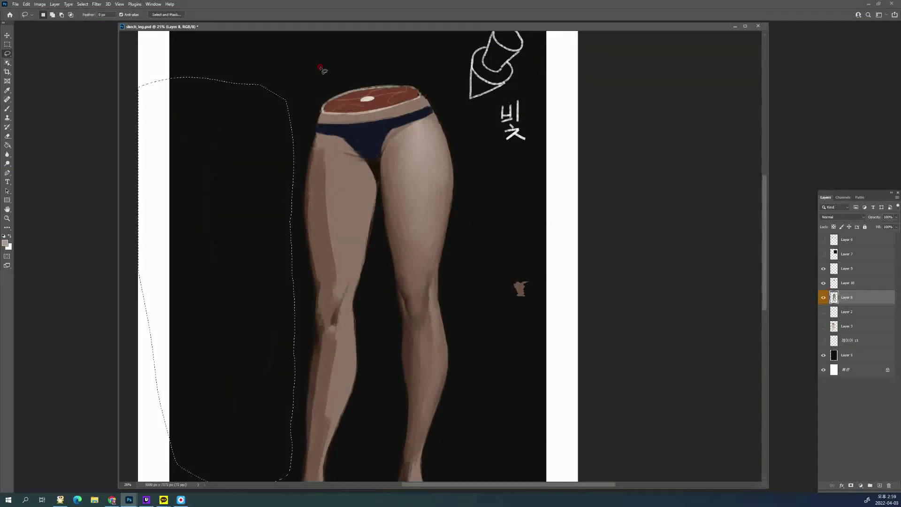
Sketch a thin knee profile line with a small arrow on the dark background beside the right-hand leg, using a sampled light skin tone
key(space)
drag(445, 250, 446, 213)
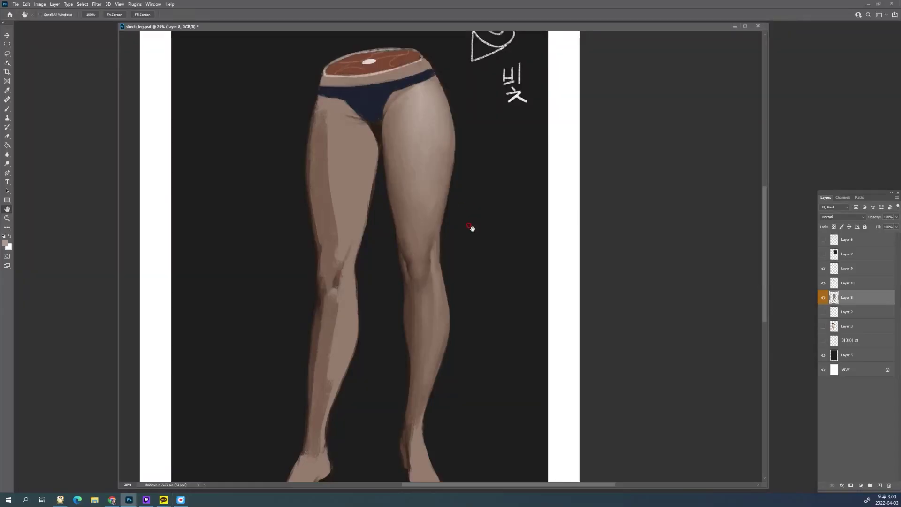
drag(470, 232, 473, 228)
drag(471, 229, 482, 229)
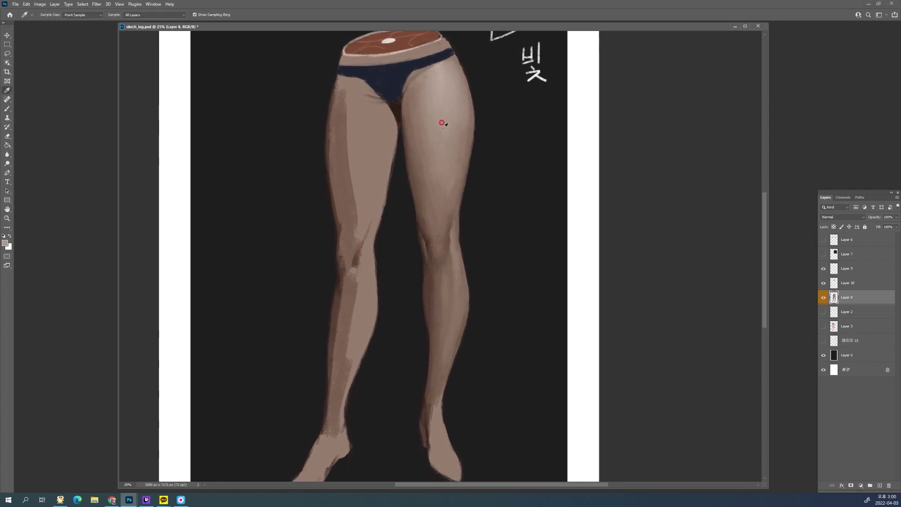
alt+click(443, 131)
ctrl+click(452, 230)
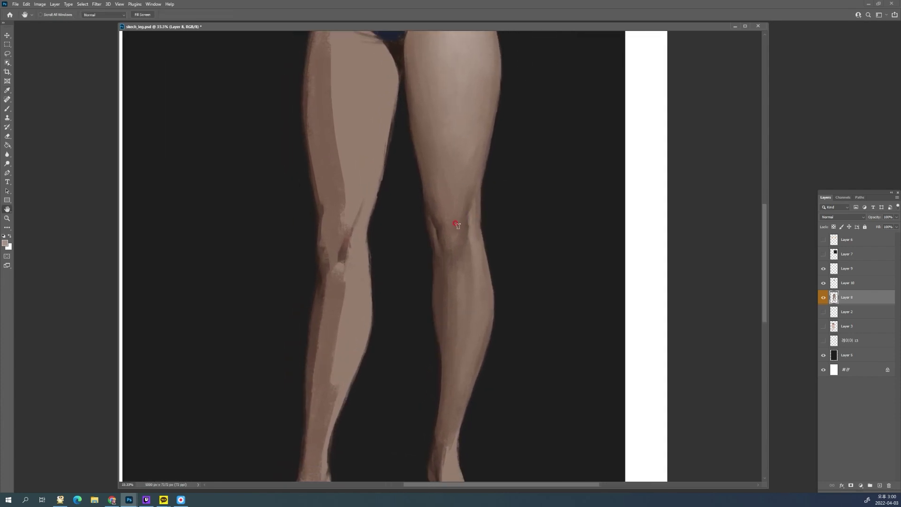
key(b)
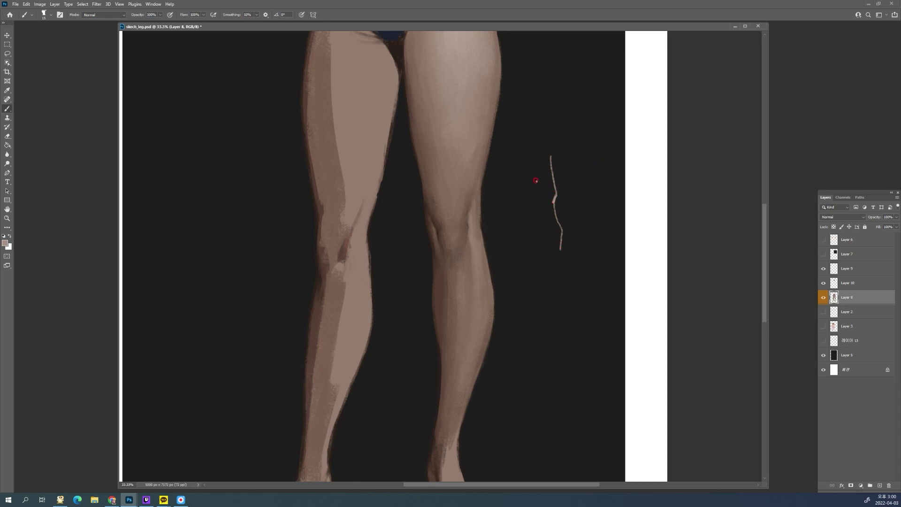
drag(546, 194, 547, 186)
Paint a soft highlight on the upper kneecap of the right-hand leg with lighter skin tones sampled from the thigh
drag(498, 193, 492, 263)
alt+click(448, 89)
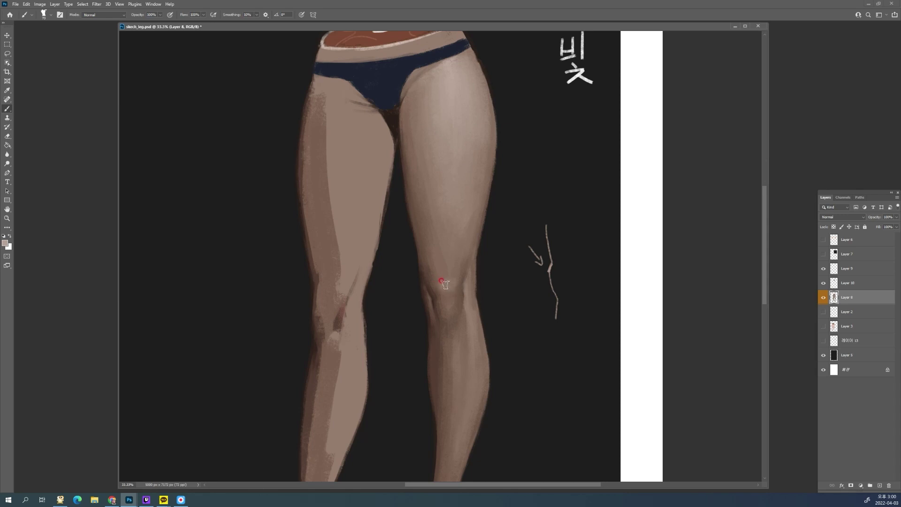
drag(441, 280, 451, 284)
key(ctrl+z)
alt+click(449, 286)
mouse_move(443, 300)
mouse_down()
mouse_move(460, 277)
mouse_move(452, 288)
mouse_move(446, 270)
mouse_move(443, 298)
mouse_move(435, 294)
mouse_move(446, 296)
mouse_move(448, 285)
mouse_up()
alt+click(455, 273)
alt+click(454, 283)
alt+click(444, 273)
alt+click(444, 282)
Blend the kneecap highlight into the surrounding knee using sampled intermediate skin tones
alt+click(449, 288)
alt+click(440, 295)
alt+click(440, 291)
alt+click(446, 297)
alt+click(448, 285)
alt+click(444, 295)
alt+click(443, 298)
Darken the inner side of the right-hand knee with sampled shadow tones to define the kneecap
alt+click(437, 299)
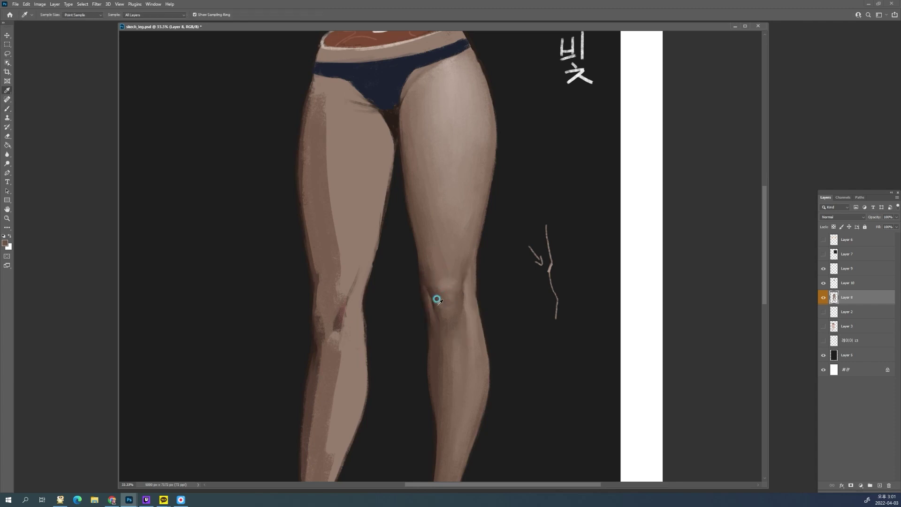
alt+click(430, 295)
drag(428, 296, 433, 309)
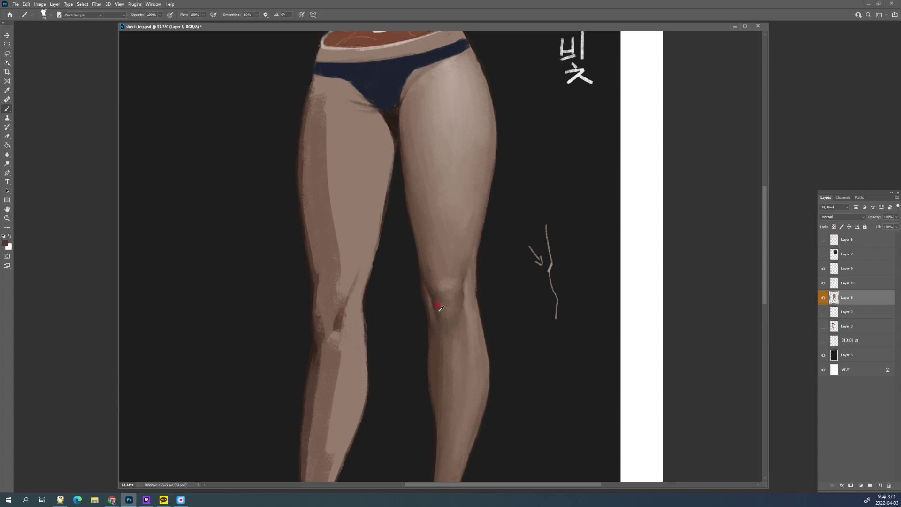
alt+click(439, 310)
alt+click(427, 317)
Smooth the transition between the right-hand kneecap and the lower thigh using sampled midtones
alt+click(426, 284)
alt+click(438, 265)
alt+click(461, 270)
alt+click(440, 276)
alt+click(469, 257)
alt+click(449, 255)
Blend the outer halftone of the right-hand lower thigh down toward the knee with sampled skin tones
alt+click(478, 201)
alt+click(482, 199)
alt+click(471, 204)
drag(471, 206, 459, 236)
alt+click(466, 250)
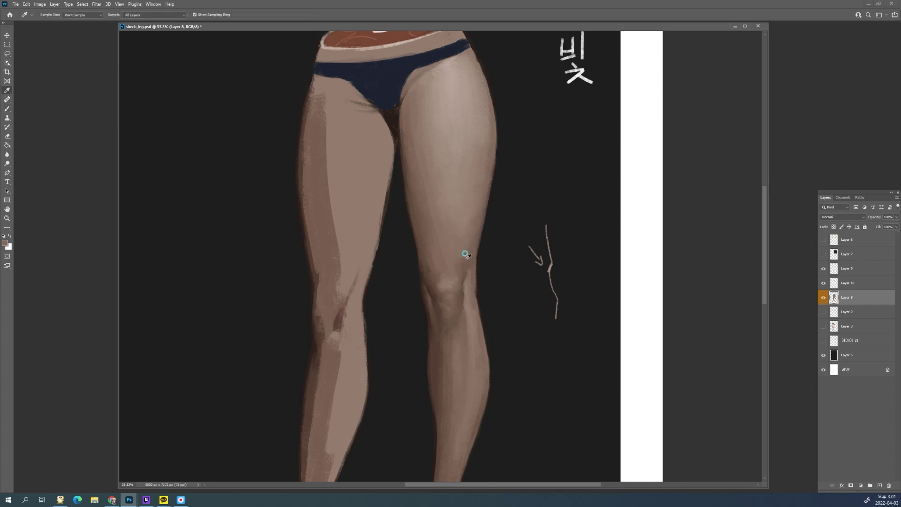
alt+click(460, 255)
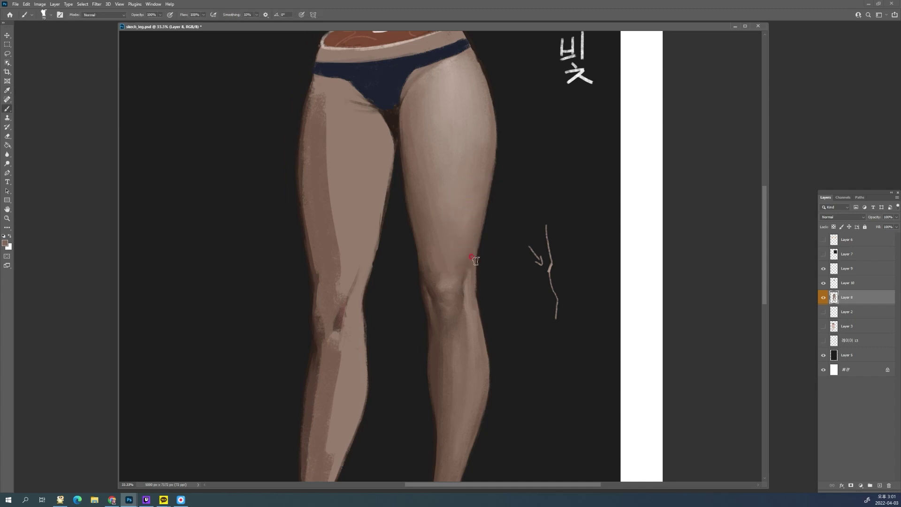
alt+click(468, 249)
Touch up the skin tones directly above the right-hand kneecap with freshly sampled colours
key(space)
mouse_move(471, 336)
mouse_down()
mouse_move(471, 231)
mouse_move(472, 322)
mouse_up()
alt+click(450, 266)
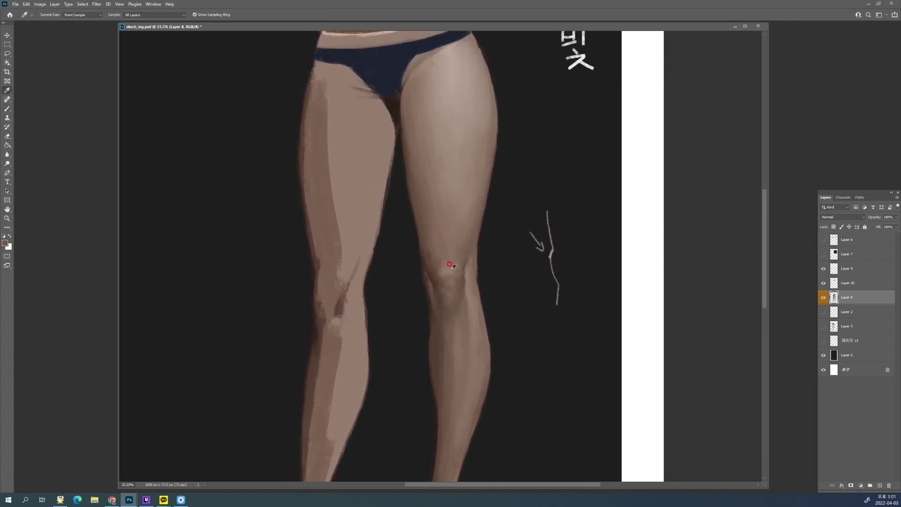
alt+click(437, 263)
Lasso the right-hand lower leg from calf to ankle and warp its outer calf contour slightly inward
key(space)
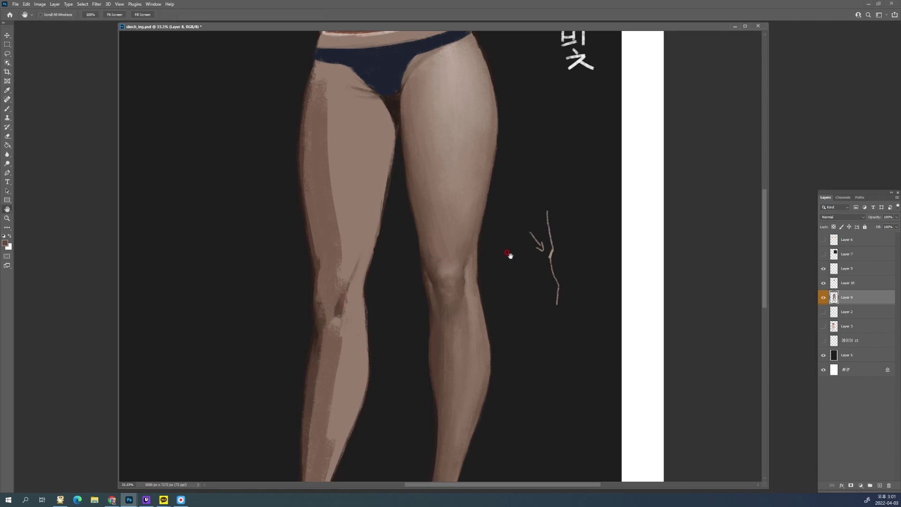
alt+click(512, 259)
alt+click(514, 259)
scroll(526, 260, up, 1)
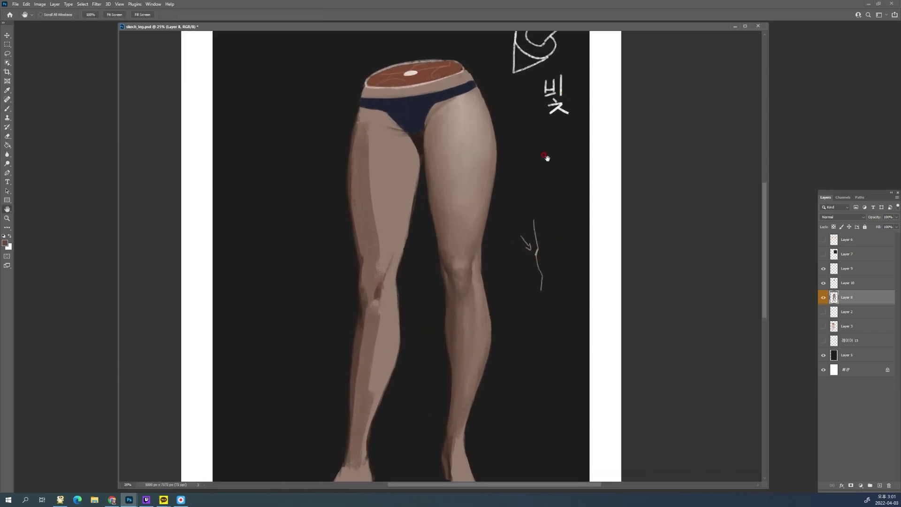
scroll(479, 227, down, 3)
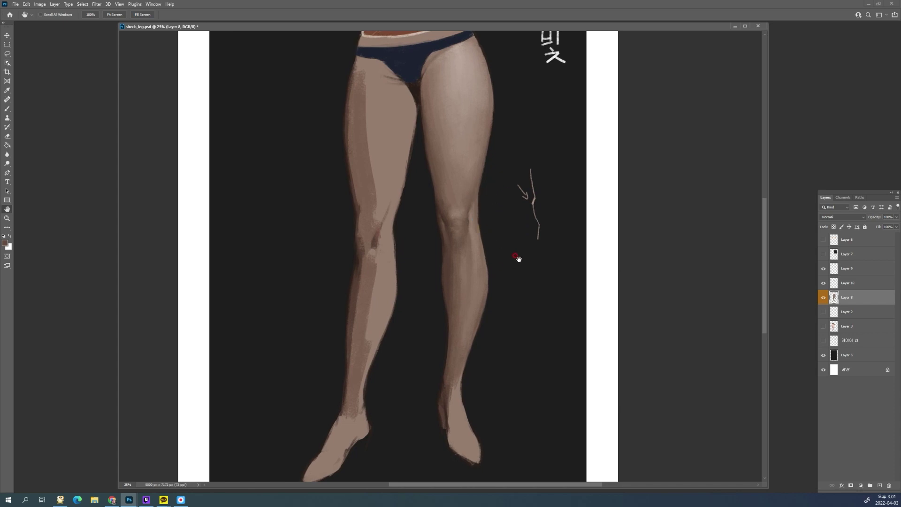
key(l)
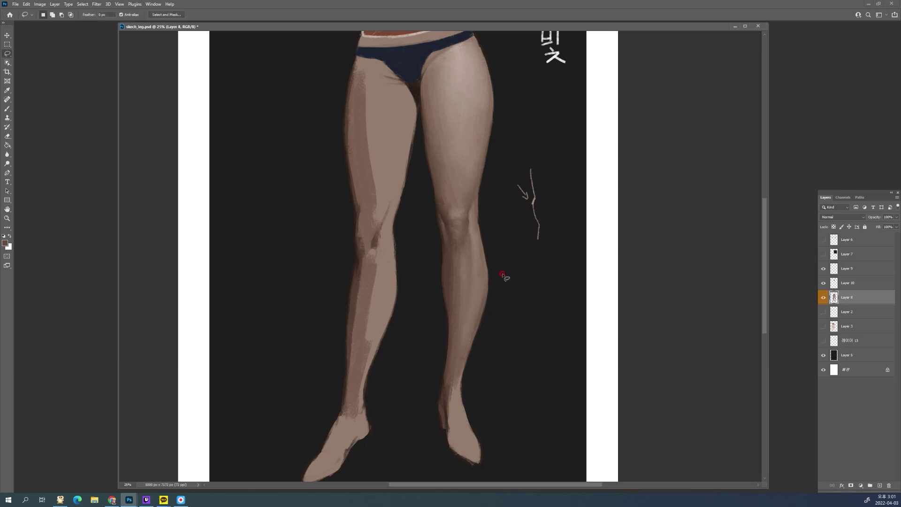
mouse_move(432, 281)
mouse_down()
mouse_move(420, 381)
mouse_move(480, 390)
mouse_move(498, 372)
mouse_move(505, 273)
mouse_up()
key(ctrl+t)
right_click(484, 292)
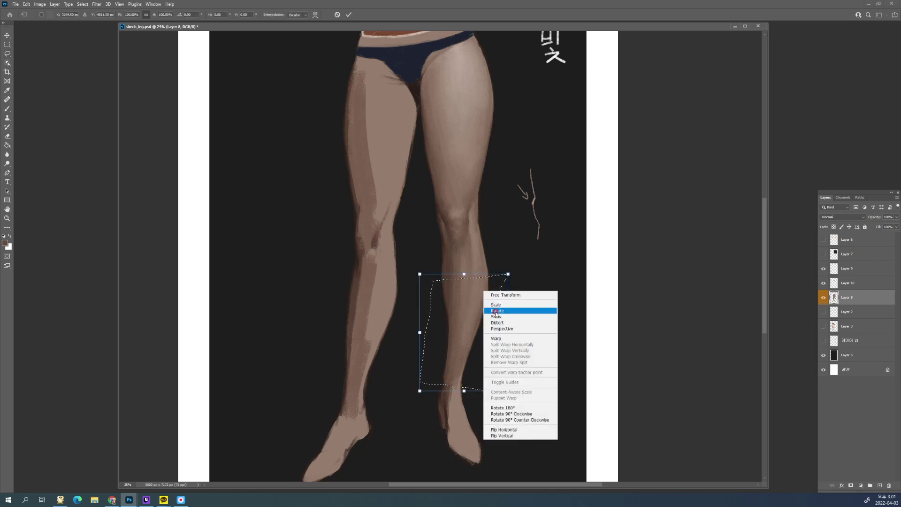
click(514, 340)
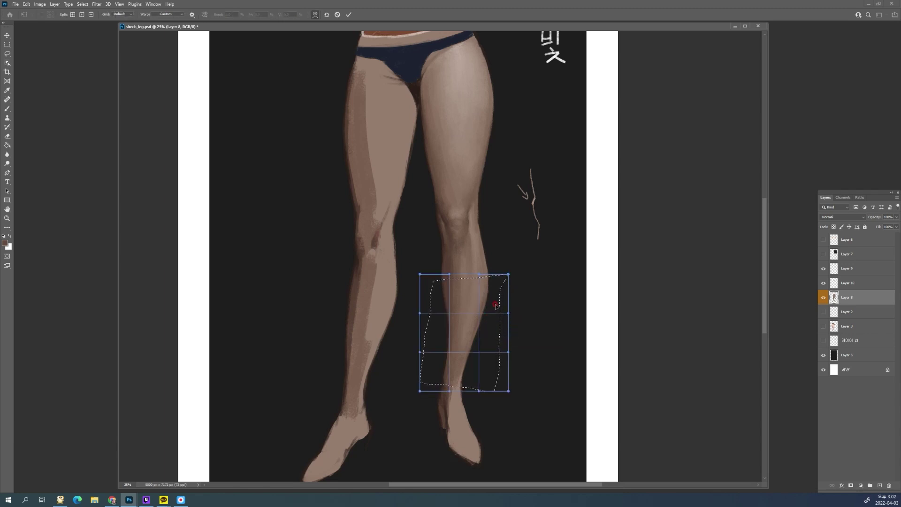
mouse_move(494, 297)
mouse_down()
mouse_move(485, 297)
mouse_move(492, 298)
mouse_up()
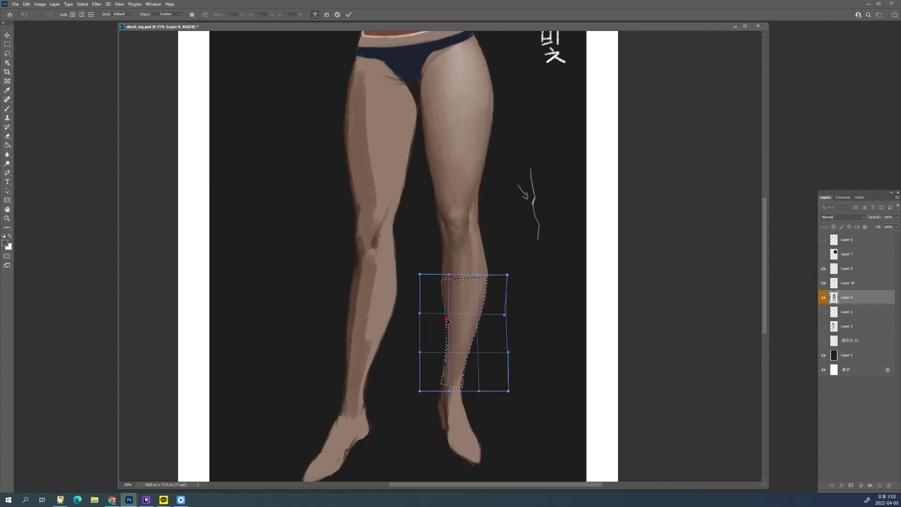
right_click(446, 319)
click(469, 327)
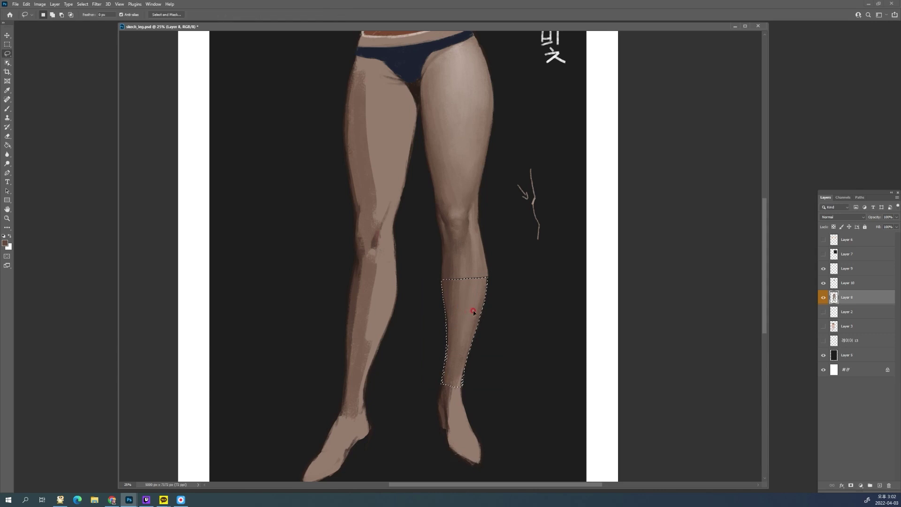
Transform the selected lower leg by extending its upper edge slightly toward the knee, apply it, and deselect
key(ctrl+t)
mouse_move(466, 277)
mouse_down()
mouse_move(476, 266)
mouse_move(465, 274)
mouse_up()
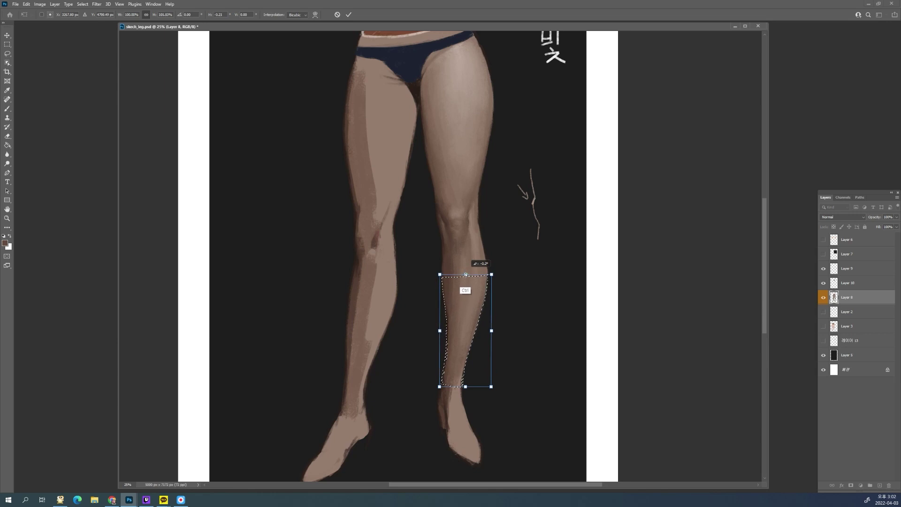
double_click(467, 308)
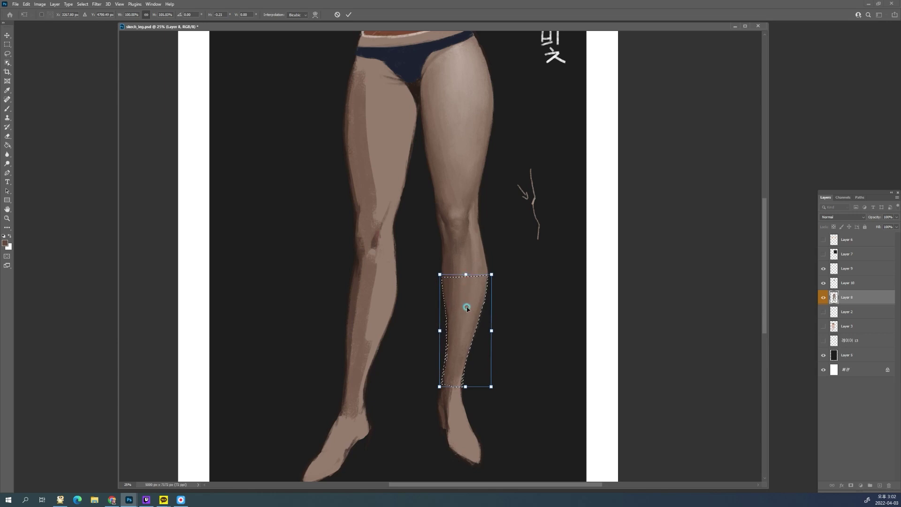
click(548, 288)
Erase the bump on the outer calf edge of the right-hand leg and touch up the inner edge above the ankle with dark skin tone
key(e)
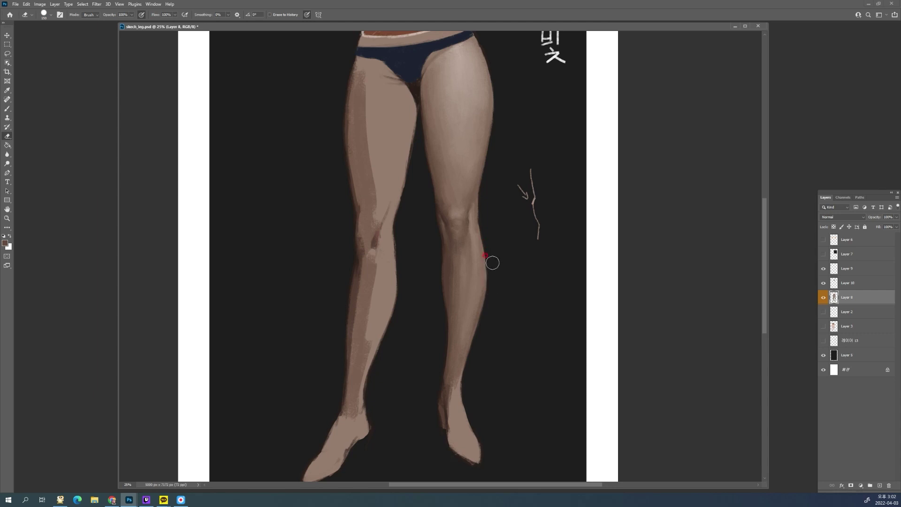
key(i)
key(b)
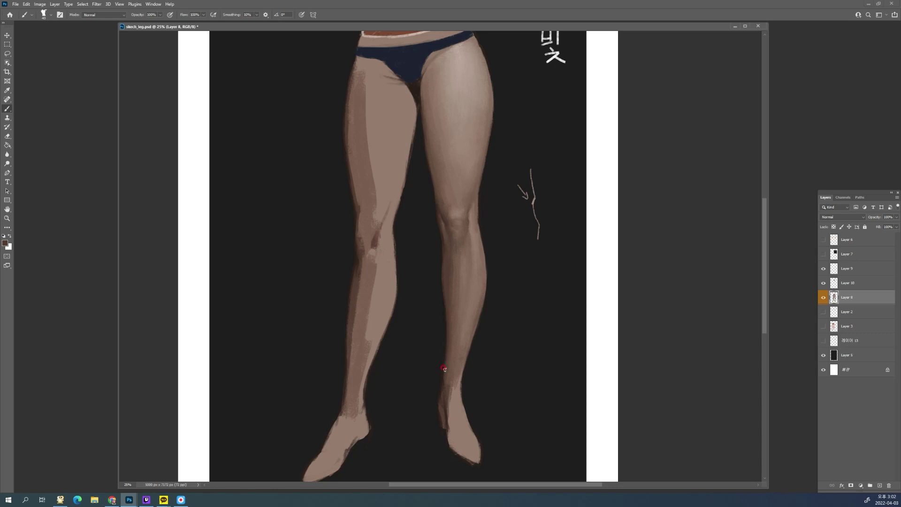
Lasso the right-hand leg's kneecap area, move it slightly toward the outer side of the leg, and deselect
ctrl+click(487, 211)
drag(486, 210, 482, 223)
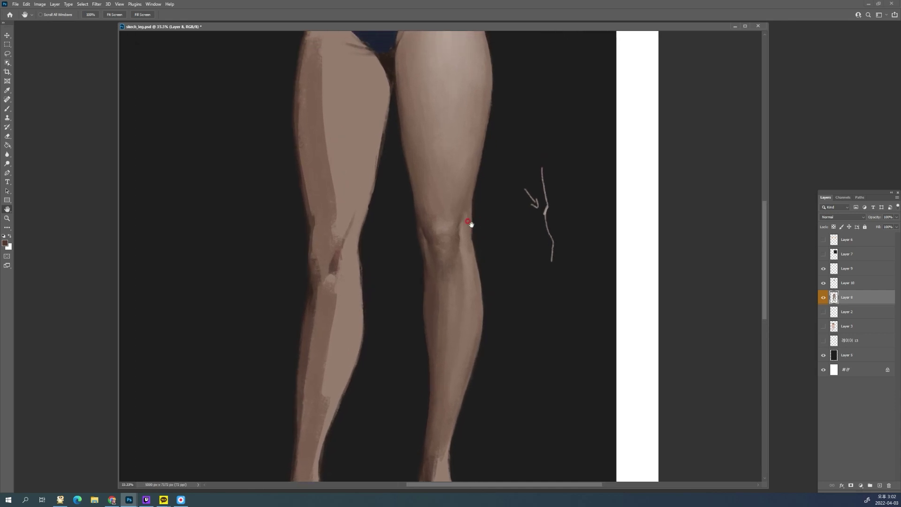
key(l)
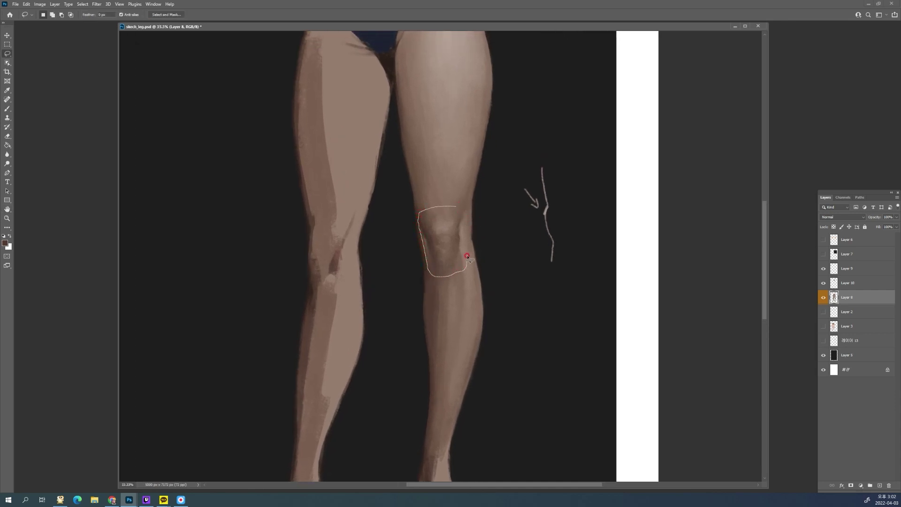
mouse_move(467, 256)
mouse_down()
mouse_move(468, 222)
mouse_move(456, 205)
mouse_up()
key(v)
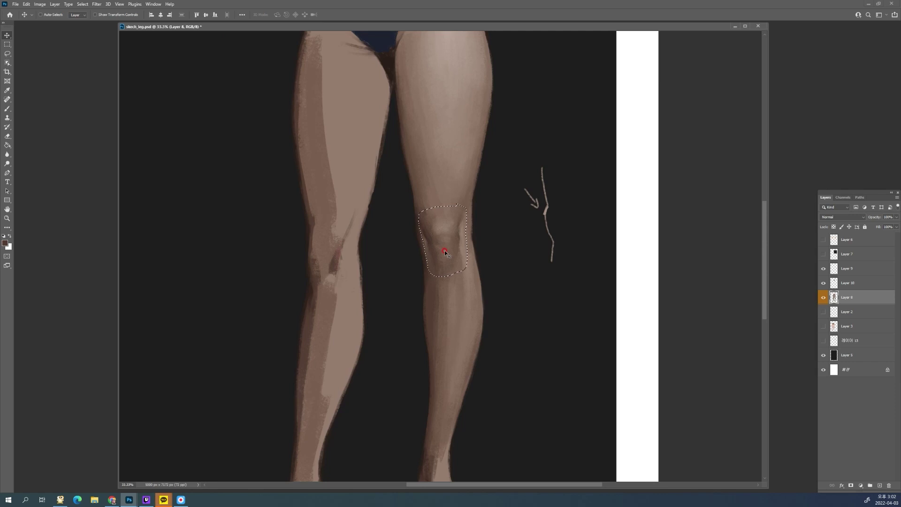
click(445, 253)
drag(446, 253, 466, 251)
key(ctrl+z)
mouse_move(439, 251)
mouse_down()
mouse_move(462, 253)
mouse_move(447, 252)
mouse_up()
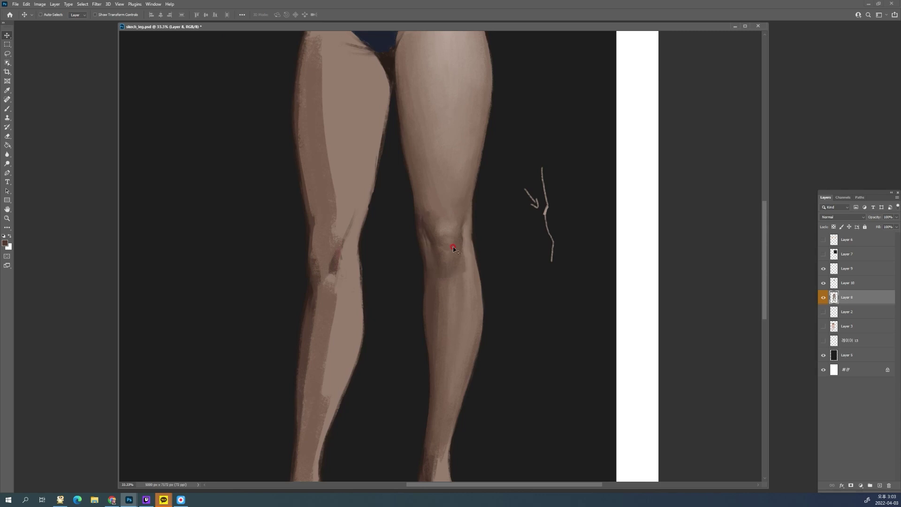
Repaint the inner edge of the right-hand knee with sampled skin tones to blend the seam beside the shifted kneecap
key(b)
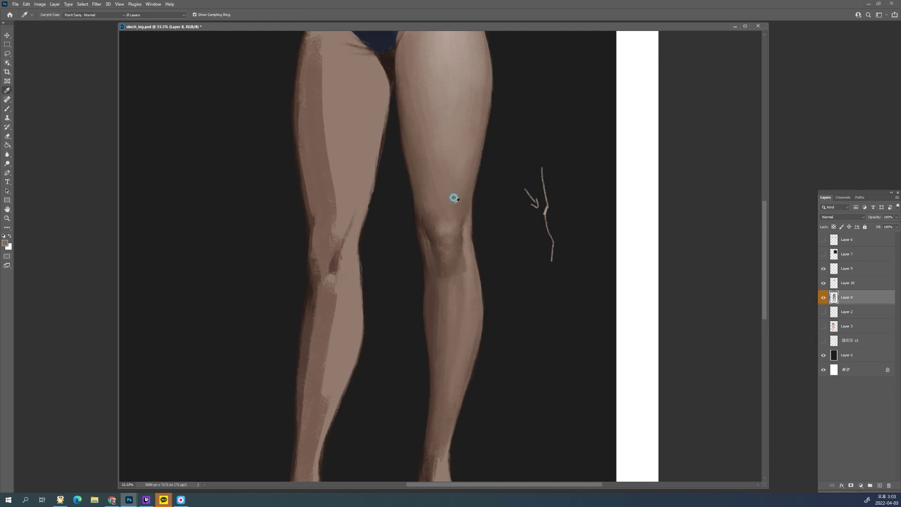
alt+click(427, 220)
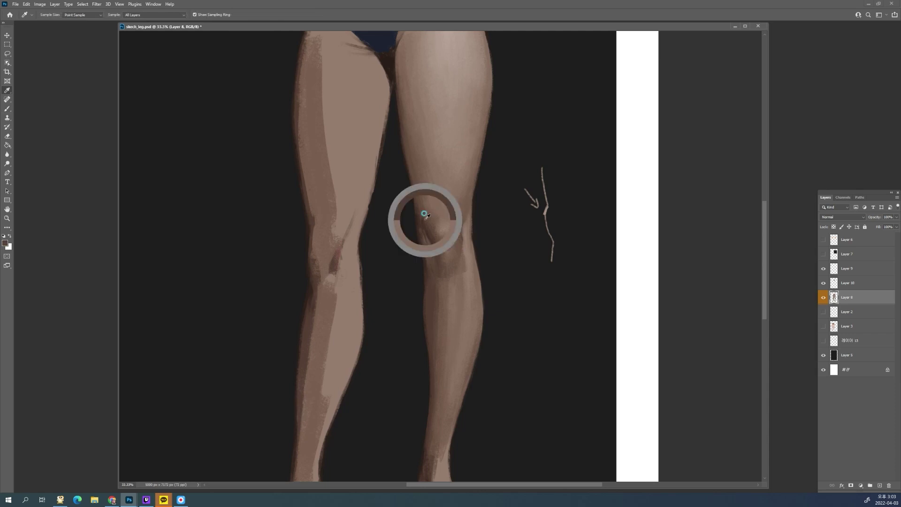
drag(425, 227, 419, 213)
alt+click(425, 206)
alt+click(432, 243)
alt+click(424, 238)
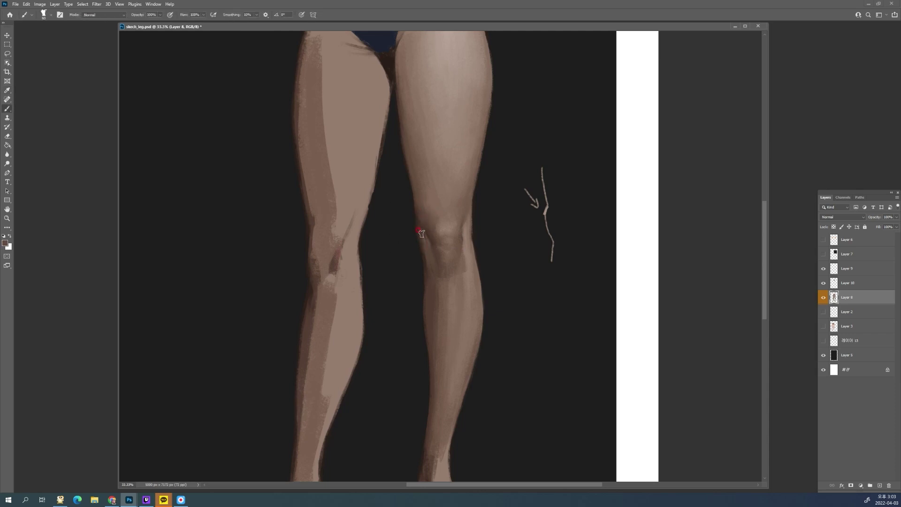
alt+click(424, 225)
drag(420, 224, 430, 237)
alt+click(421, 241)
Blend the shadow patch beneath the right-hand kneecap into the upper shin with sampled mid and dark skin tones
alt+click(422, 263)
alt+click(432, 277)
alt+click(467, 257)
mouse_move(454, 270)
mouse_down()
mouse_move(468, 258)
mouse_move(463, 250)
mouse_move(462, 273)
mouse_up()
alt+click(461, 256)
alt+click(458, 264)
alt+click(460, 256)
alt+click(460, 272)
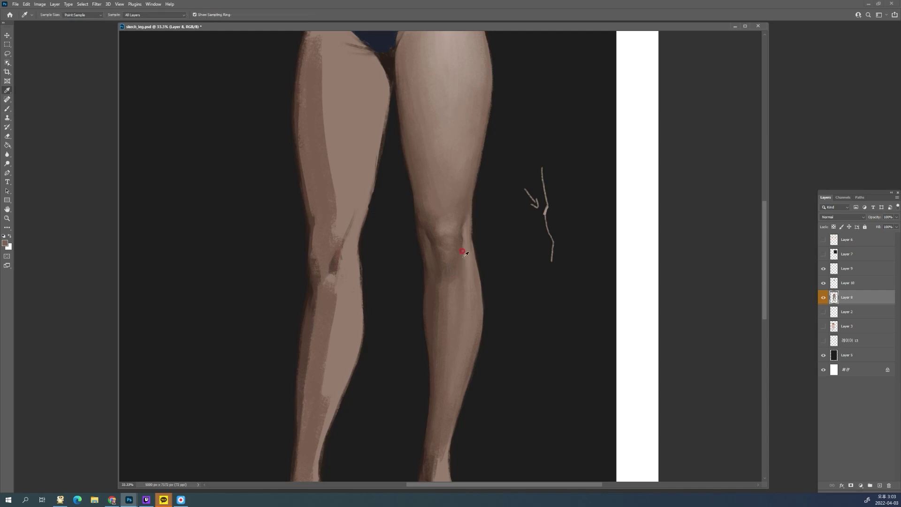
alt+click(454, 277)
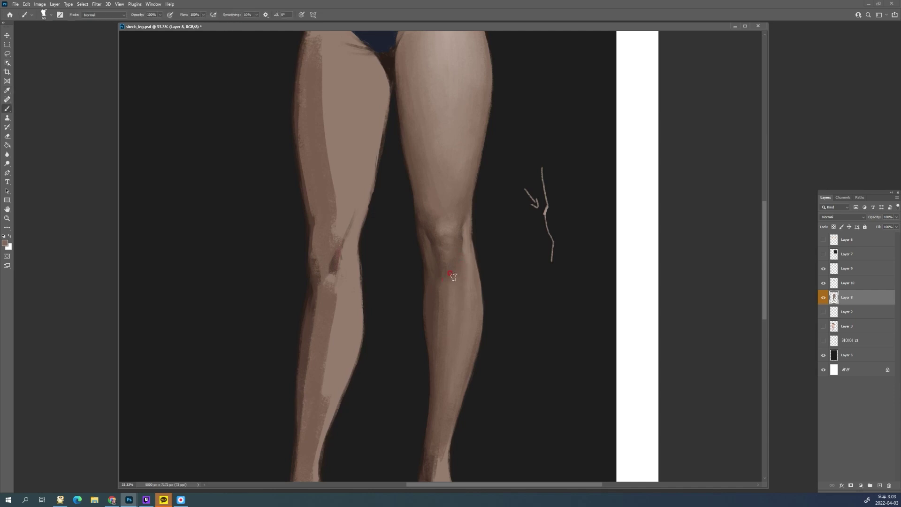
Smooth the tones from below the right-hand kneecap down the inner side of the shin
alt+click(450, 265)
alt+click(441, 263)
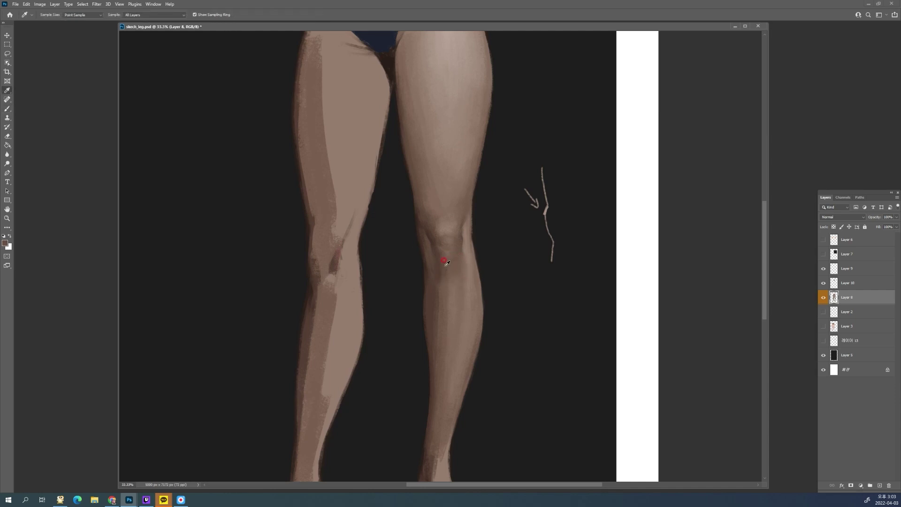
alt+click(444, 266)
alt+click(435, 283)
alt+click(437, 273)
drag(441, 294, 432, 323)
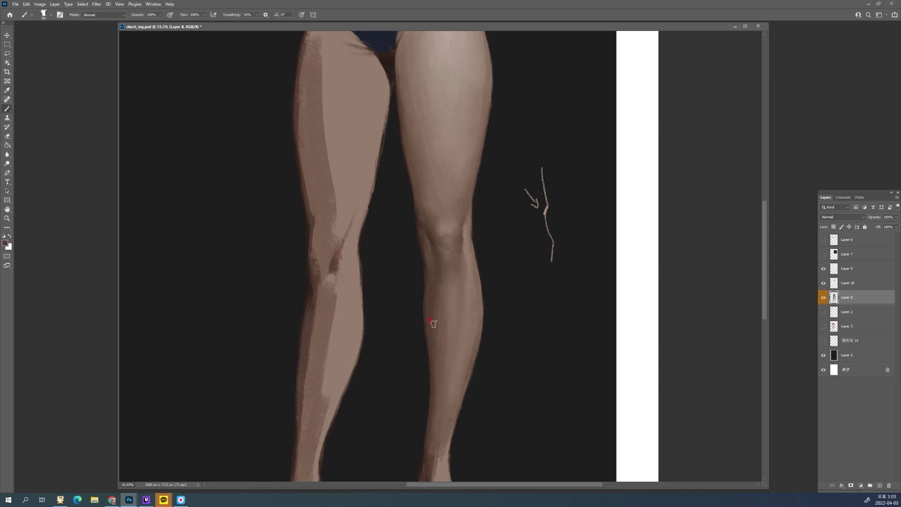
alt+click(436, 274)
drag(435, 277, 431, 335)
Touch up the outer side of the right-hand knee and darken the inner calf edge with sampled shadow tones
drag(476, 235, 465, 244)
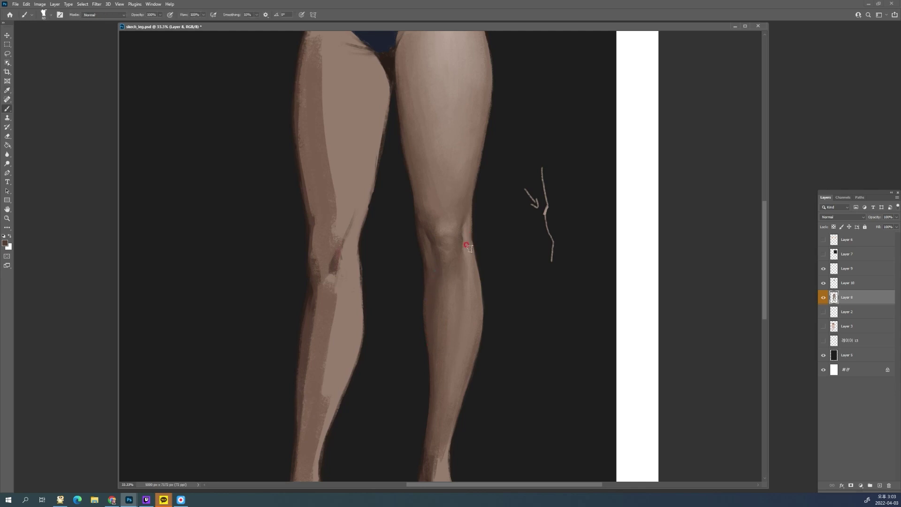
alt+click(428, 299)
alt+click(427, 280)
alt+click(426, 280)
mouse_move(425, 270)
mouse_down()
mouse_move(426, 340)
mouse_move(431, 277)
mouse_move(424, 312)
mouse_up()
alt+click(430, 278)
alt+click(426, 332)
Enlarge the brush and soften the dark outer edge of the left-hand thigh with sampled shadow tones
alt+click(333, 300)
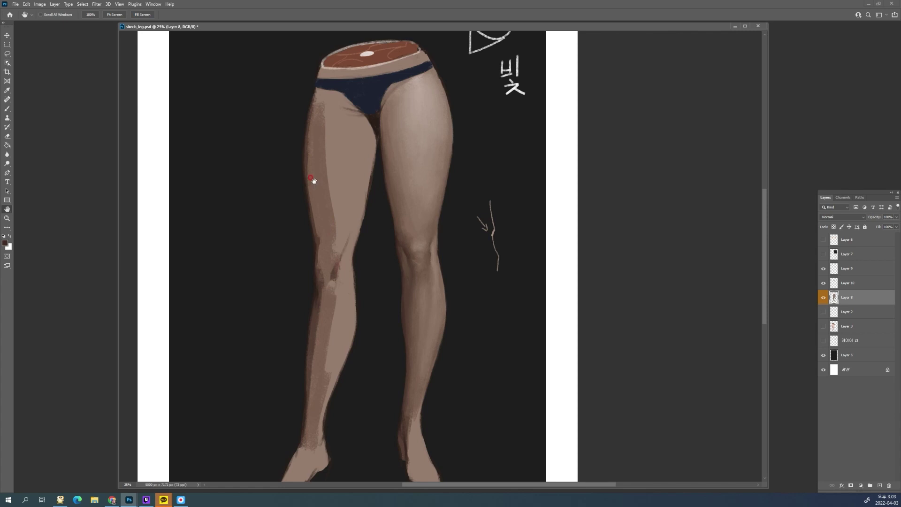
key(b)
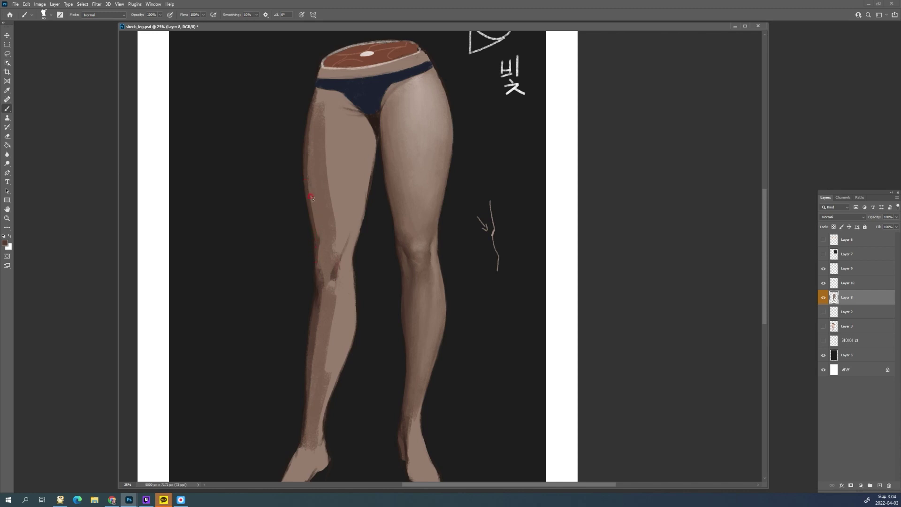
key(bracketright)
key(bracketright)
key(i)
click(307, 157)
key(b)
alt+click(315, 121)
alt+click(305, 136)
key(i)
alt+click(310, 139)
alt+click(308, 142)
Blend the hard border between shadow and light along the left-hand thigh with sampled intermediate tones
mouse_move(319, 226)
mouse_down()
mouse_move(308, 171)
mouse_move(320, 199)
mouse_up()
alt+click(320, 151)
drag(319, 162, 315, 173)
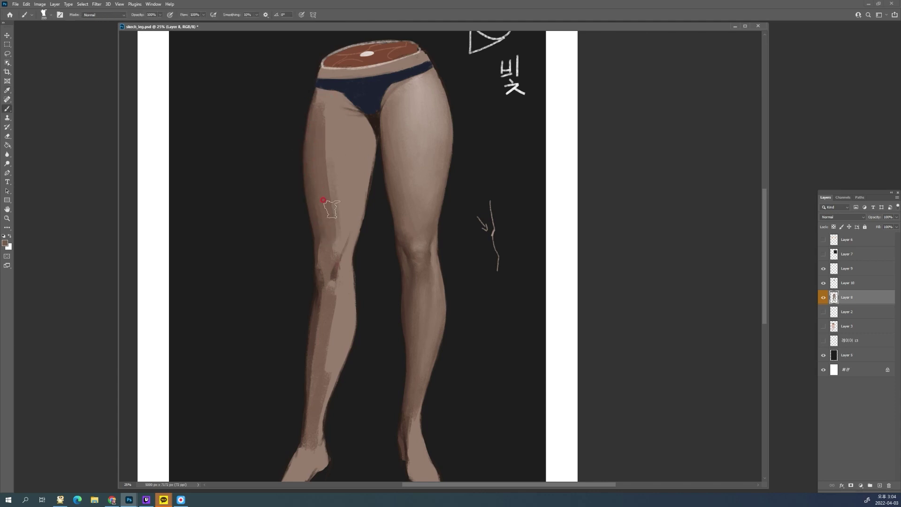
alt+click(329, 126)
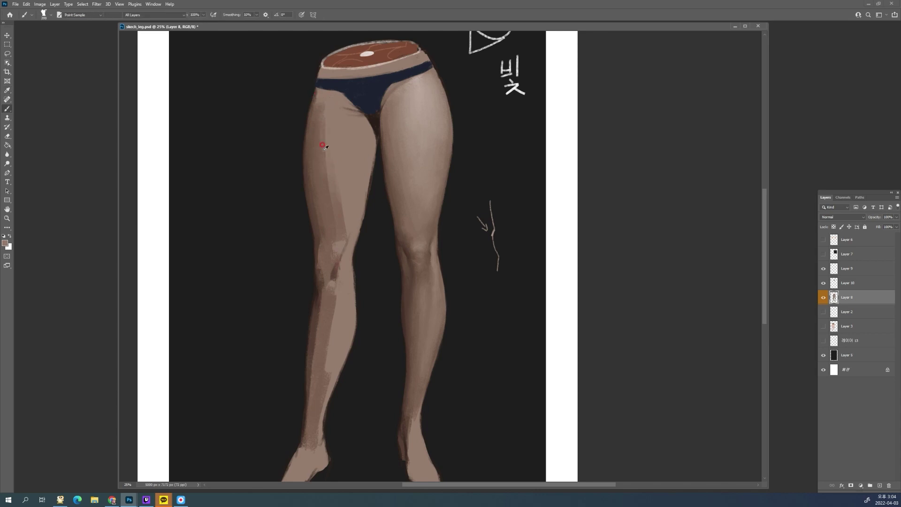
alt+click(335, 208)
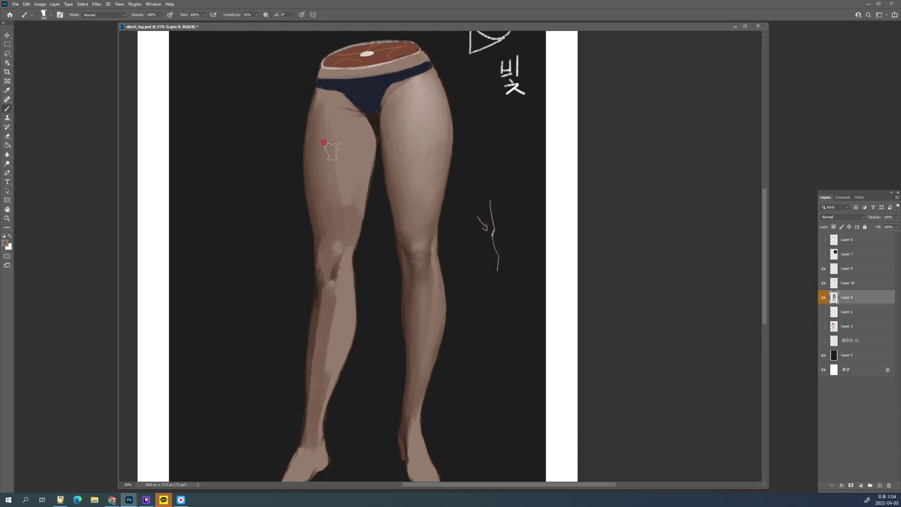
Smooth the middle of the left-hand thigh and shade its lower outer side down toward the knee
alt+click(339, 183)
alt+click(337, 176)
drag(326, 175, 315, 229)
alt+click(320, 209)
drag(312, 191, 321, 232)
alt+click(355, 200)
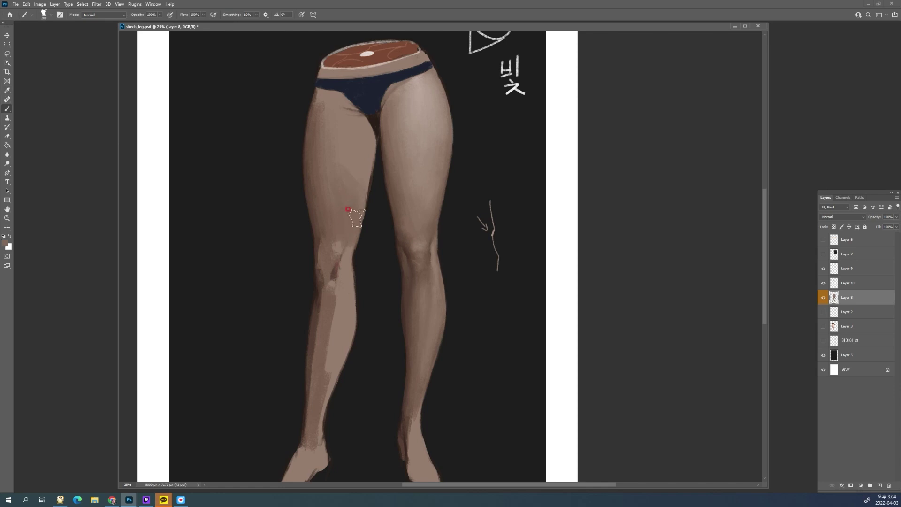
Adjust the brush size and shade the upper inner edge of the left-hand thigh with a sampled dark tone
key([)
key([)
key([)
key([)
key([)
scroll(363, 157, up, 1)
alt+click(387, 146)
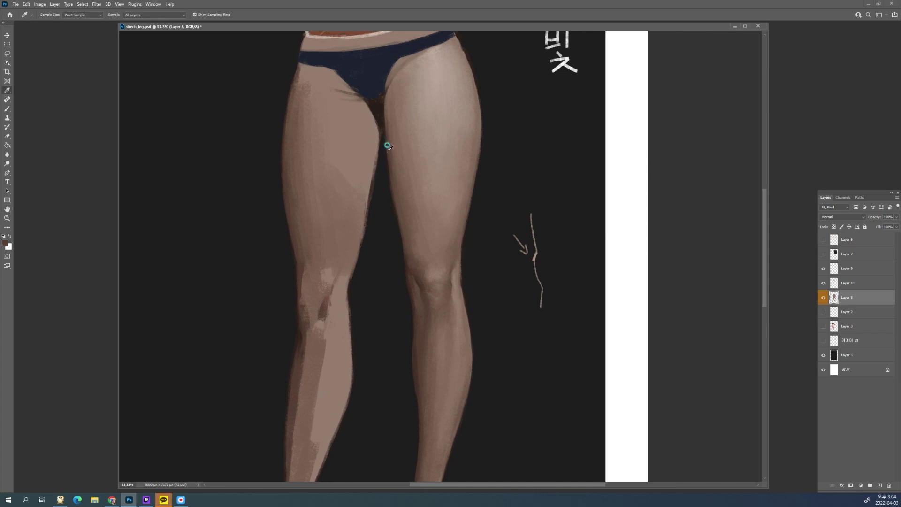
key(bracketright)
key(bracketright)
key(bracketright)
mouse_move(375, 139)
mouse_down()
mouse_move(364, 159)
mouse_move(367, 121)
mouse_move(367, 162)
mouse_up()
Blend the inner-edge shadow of the left-hand thigh into the lighter skin with sampled tones
alt+click(367, 132)
mouse_move(368, 129)
mouse_down()
mouse_move(367, 143)
mouse_move(362, 120)
mouse_move(367, 185)
mouse_up()
alt+click(374, 142)
mouse_move(373, 151)
mouse_down()
mouse_move(360, 225)
mouse_move(368, 140)
mouse_up()
alt+click(357, 227)
drag(368, 140, 363, 192)
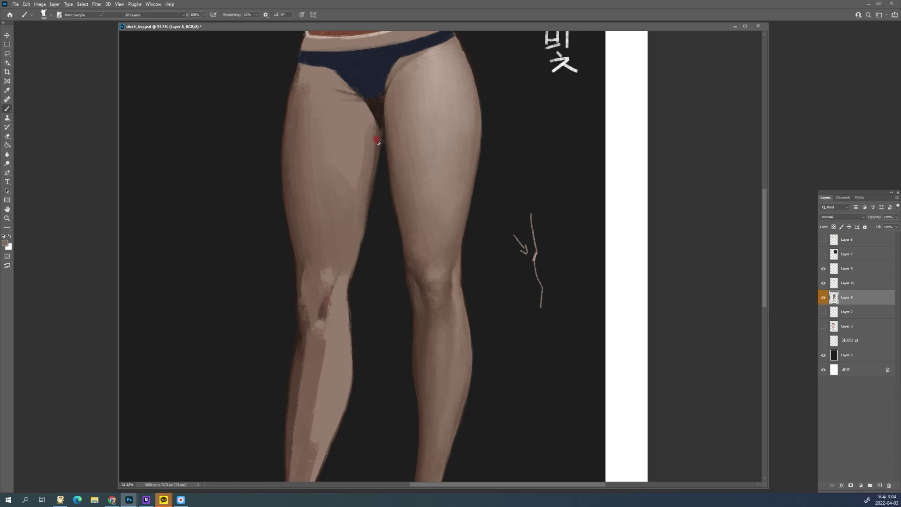
Refine the shading from the left-hand thigh's crotch edge down to its lower inner side with freshly sampled colours
alt+click(375, 130)
mouse_move(376, 133)
mouse_down()
mouse_move(362, 205)
mouse_move(364, 163)
mouse_up()
alt+click(361, 165)
alt+click(349, 207)
alt+click(368, 169)
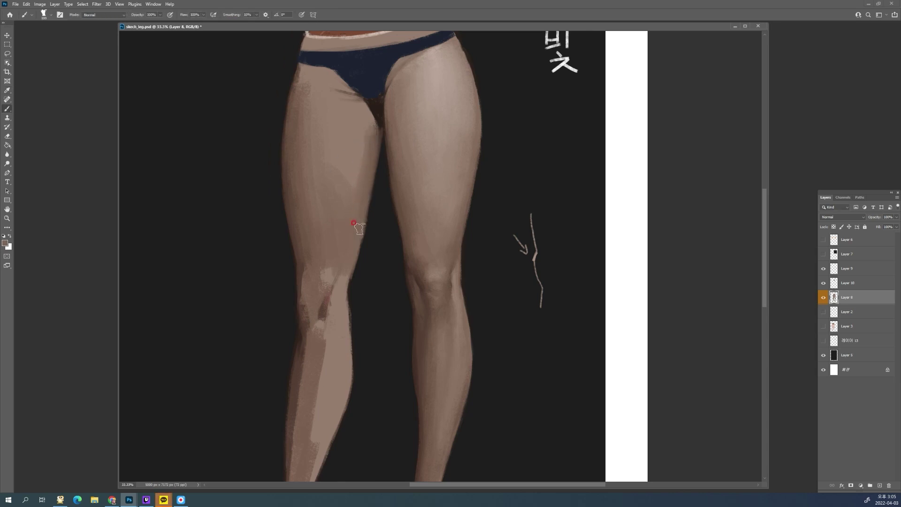
Clean up the lower inner contour of the left-hand thigh and repaint the inner knee edge with a smaller brush
key(e)
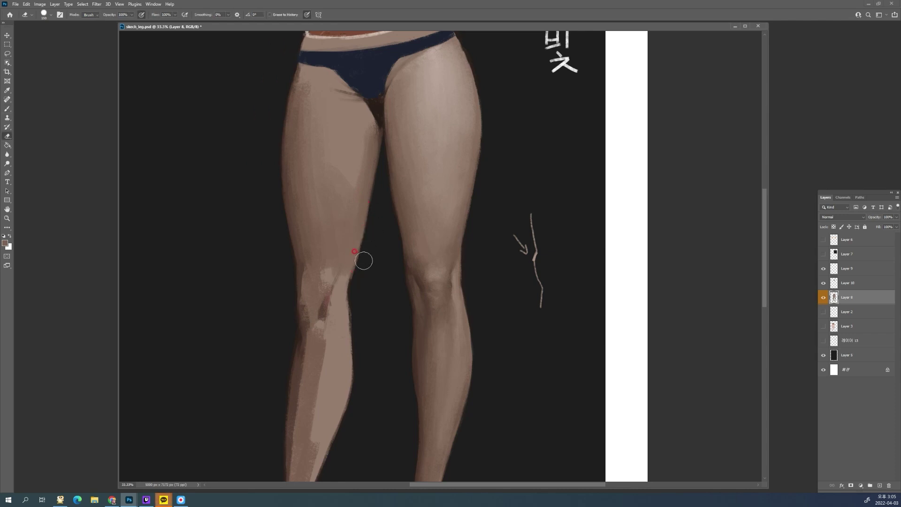
key(b)
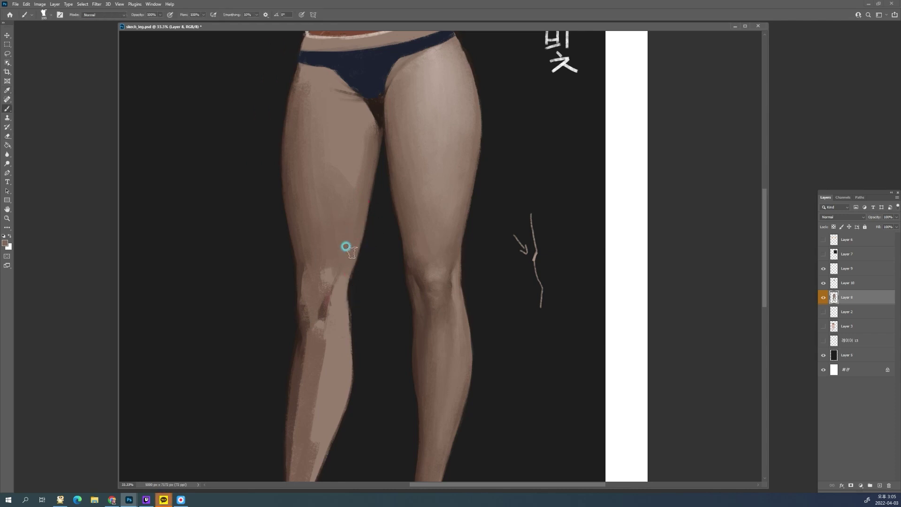
key(bracketleft)
key(bracketleft)
mouse_move(347, 289)
mouse_down()
mouse_move(353, 256)
mouse_move(343, 301)
mouse_move(349, 267)
mouse_up()
key(space)
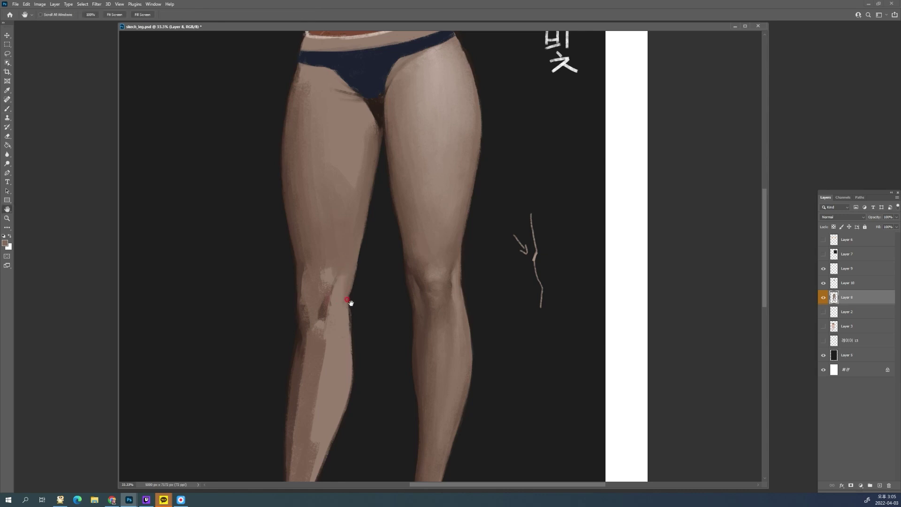
Sketch explanatory ellipses with direction arrows and contour curves in skin tone on the dark background beside both knees
drag(352, 301, 355, 233)
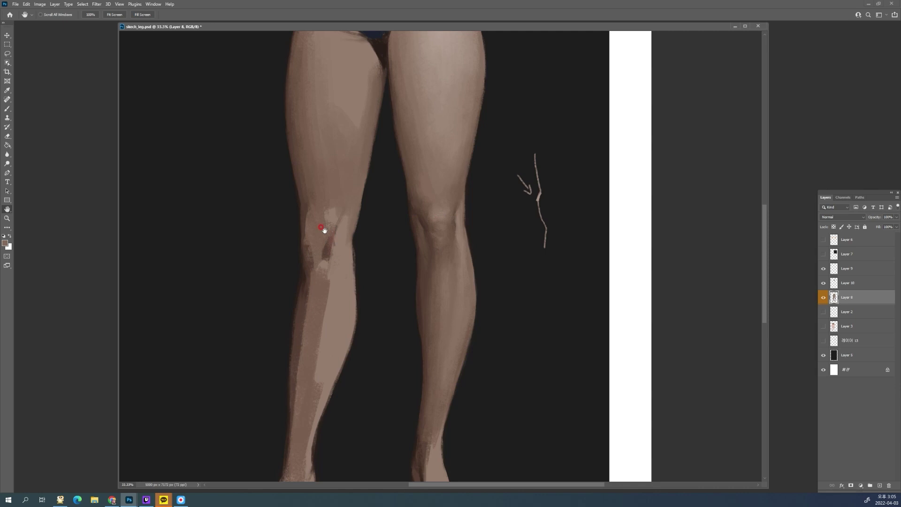
key(b)
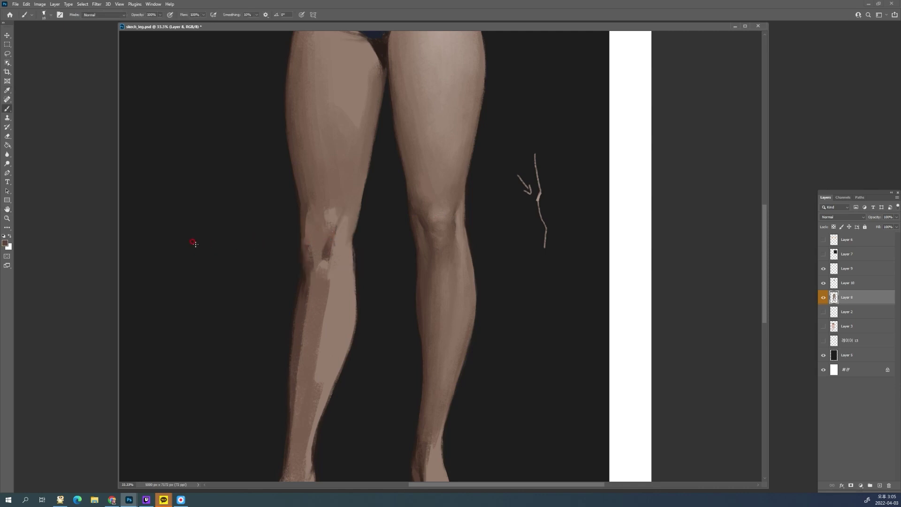
alt+click(291, 258)
drag(178, 249, 192, 241)
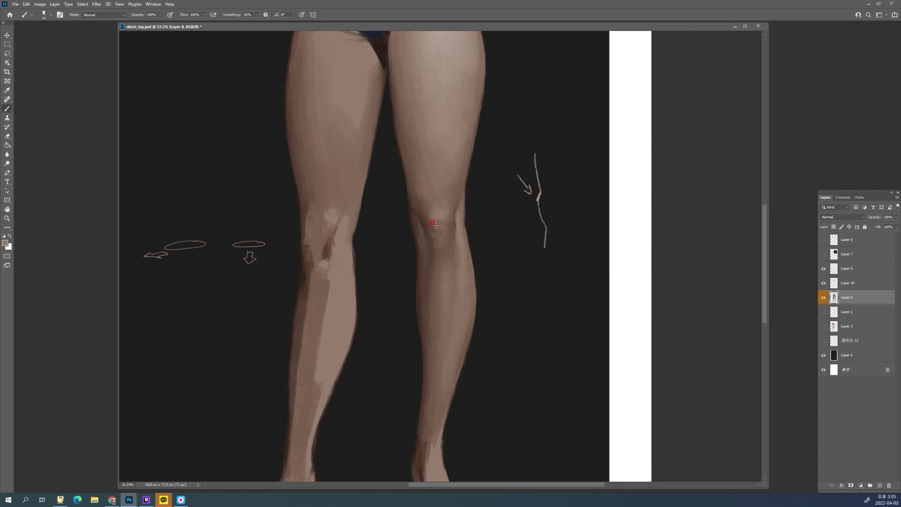
drag(538, 303, 562, 292)
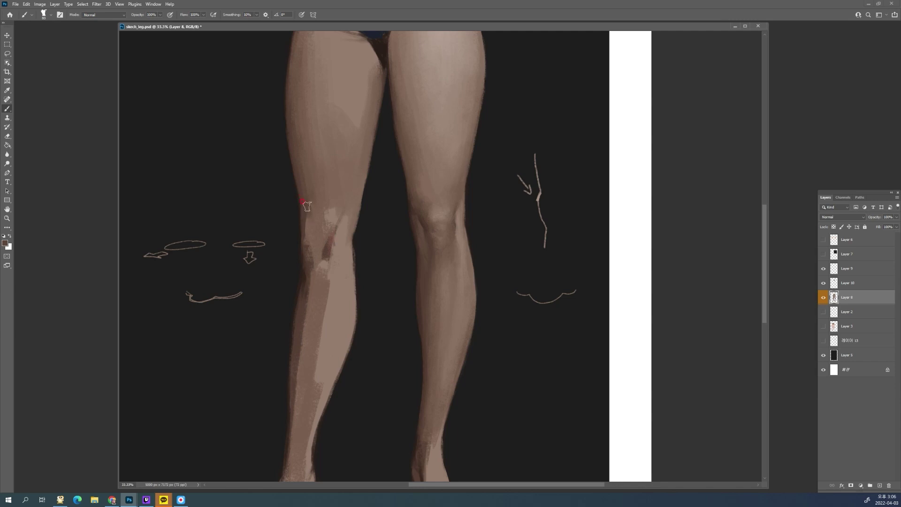
Paint over the light patches on the left leg's kneecap with sampled skin tones, blending them into the lower thigh
key(i)
key(b)
alt+click(305, 274)
alt+click(328, 244)
mouse_move(328, 237)
mouse_down()
mouse_move(338, 214)
mouse_move(319, 224)
mouse_move(334, 210)
mouse_move(318, 212)
mouse_move(312, 198)
mouse_move(314, 213)
mouse_move(335, 210)
mouse_up()
key(bracketright)
key(bracketright)
key(bracketright)
alt+click(315, 212)
alt+click(339, 207)
alt+click(342, 207)
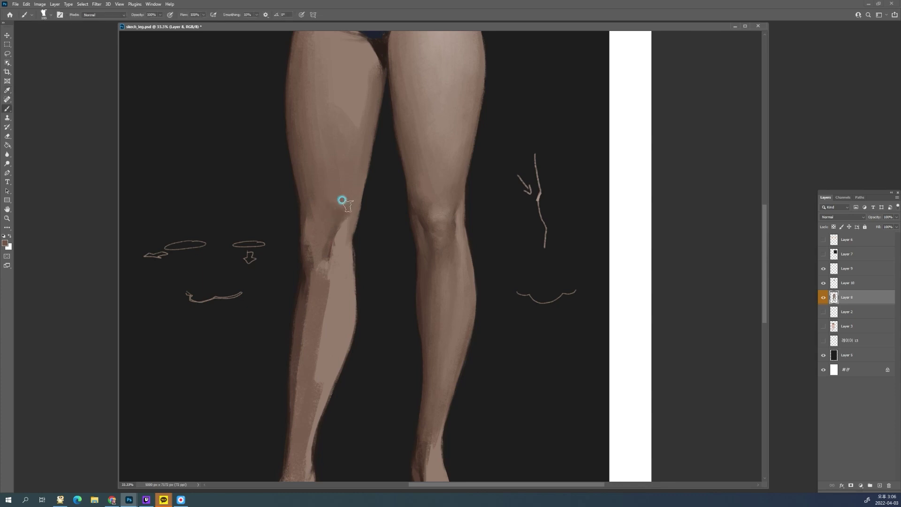
alt+click(319, 191)
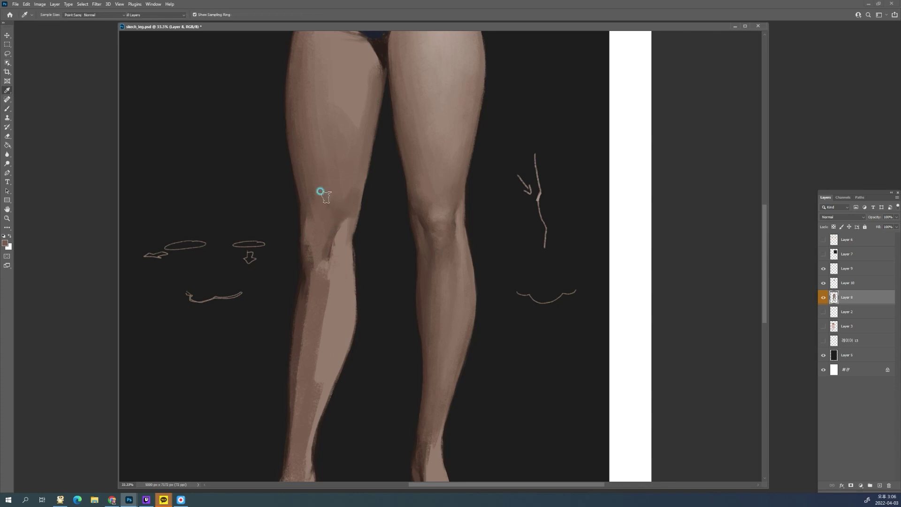
Shade the lower inner side of the left leg's kneecap with sampled darker skin tones
alt+click(328, 238)
mouse_move(328, 239)
mouse_down()
mouse_move(320, 246)
mouse_move(331, 259)
mouse_up()
alt+click(327, 245)
alt+click(331, 253)
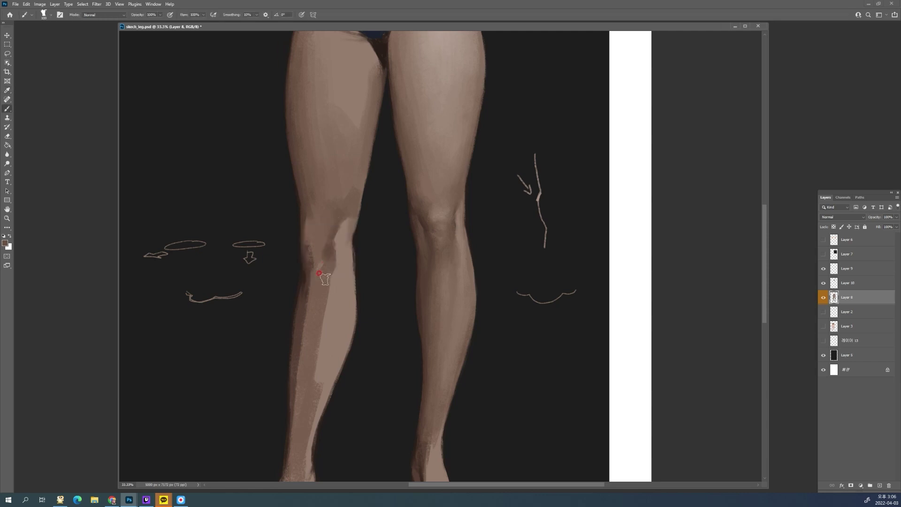
alt+click(318, 245)
alt+click(324, 251)
alt+click(311, 241)
Paint the shadow directly below the left leg's kneecap, running it into the top of the outer shin
drag(308, 256, 312, 285)
alt+click(308, 269)
alt+click(310, 265)
alt+click(311, 261)
alt+click(308, 264)
drag(305, 262, 309, 294)
alt+click(306, 256)
Blend sampled midtones along the outer side of the left leg's kneecap
mouse_move(306, 256)
mouse_down()
mouse_move(314, 265)
mouse_move(305, 236)
mouse_up()
alt+click(309, 258)
alt+click(314, 227)
alt+click(312, 222)
alt+click(306, 234)
alt+click(314, 232)
Brush a dark skin tone from the left leg's knee down along the outer shin
mouse_move(306, 242)
mouse_down()
mouse_move(320, 251)
mouse_move(300, 307)
mouse_move(302, 387)
mouse_up()
alt+click(308, 258)
alt+click(308, 286)
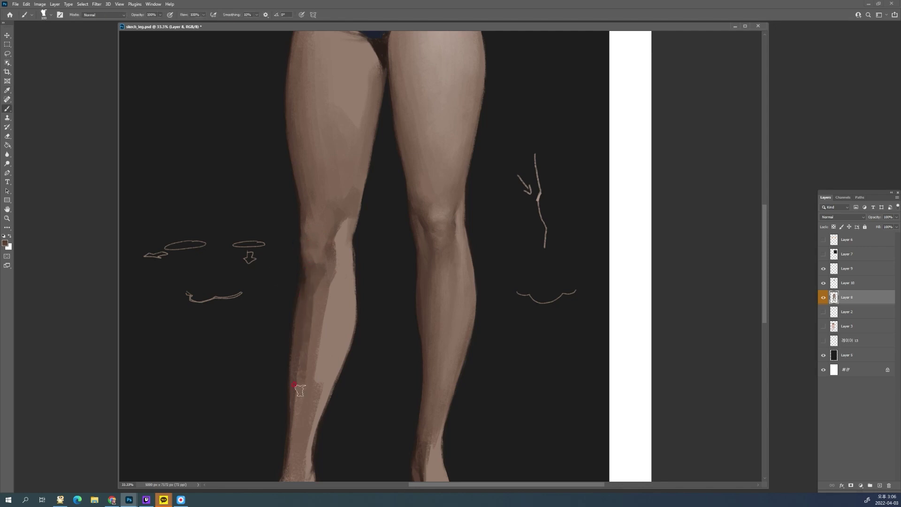
mouse_move(307, 335)
mouse_down()
mouse_move(318, 280)
mouse_move(305, 281)
mouse_move(306, 262)
mouse_up()
alt+click(310, 258)
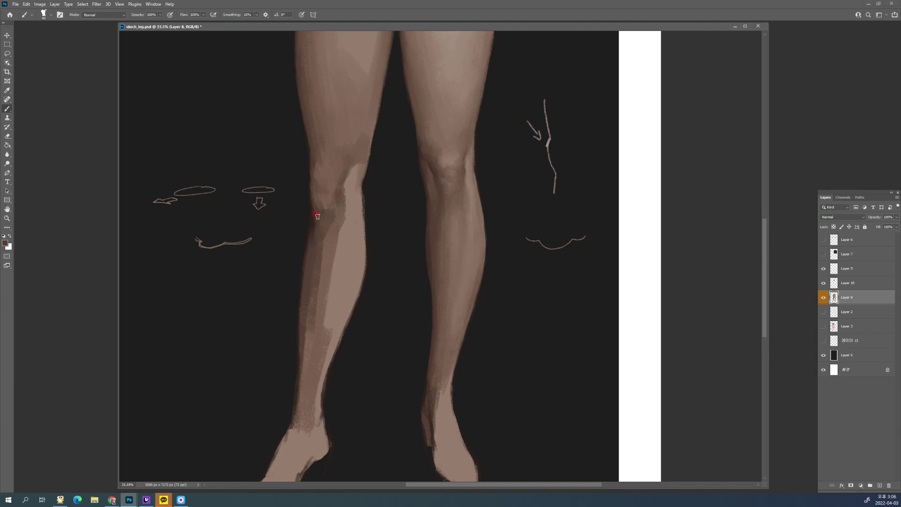
Darken the outer contour of the left calf below the knee with sampled shadow tones
alt+click(312, 245)
drag(310, 225, 300, 268)
drag(296, 307, 301, 284)
alt+click(311, 218)
drag(316, 230, 316, 228)
alt+click(308, 220)
mouse_move(309, 260)
mouse_down()
mouse_move(308, 227)
mouse_move(312, 266)
mouse_up()
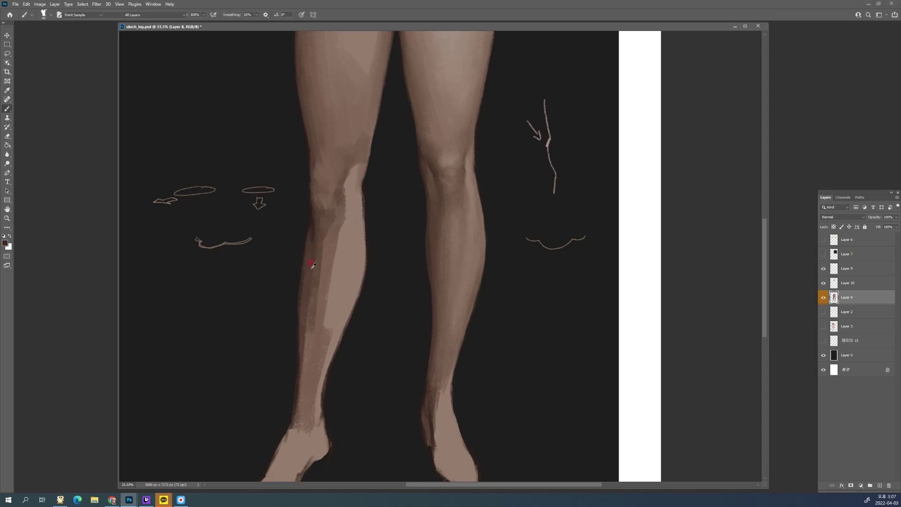
Smooth the rough shading along the outer edge of the left lower leg with sampled shadow tones
alt+click(309, 274)
right_click(308, 247)
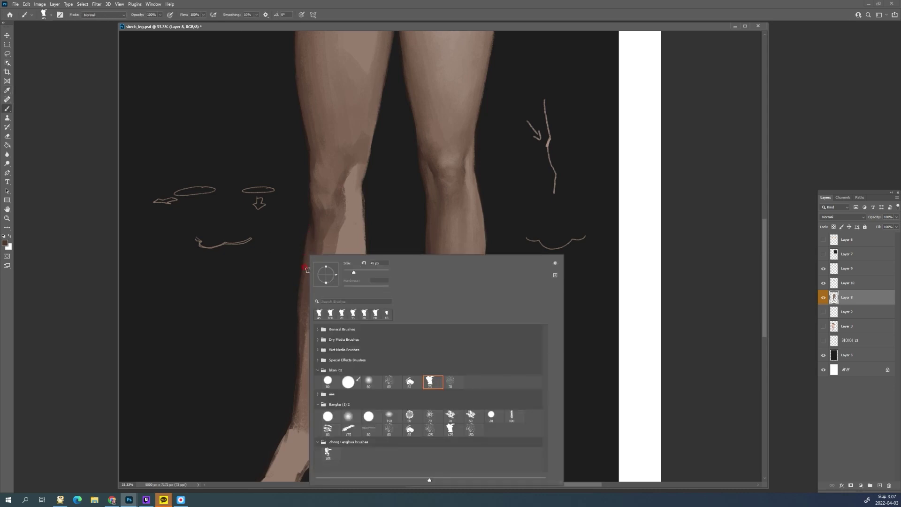
click(307, 290)
alt+click(305, 252)
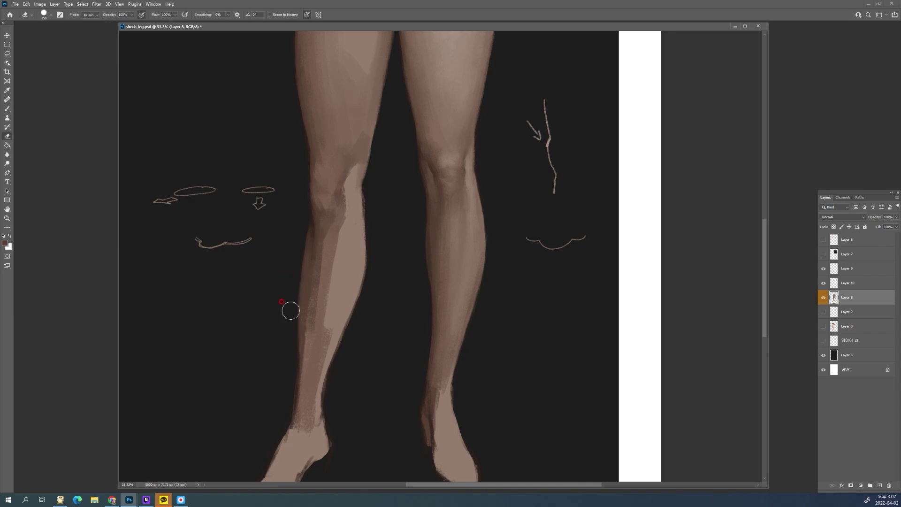
alt+click(306, 283)
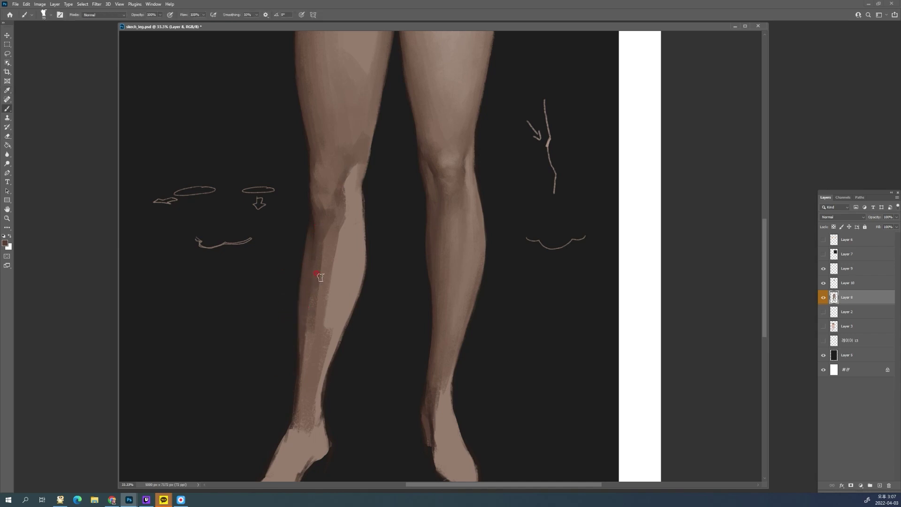
drag(300, 377, 303, 343)
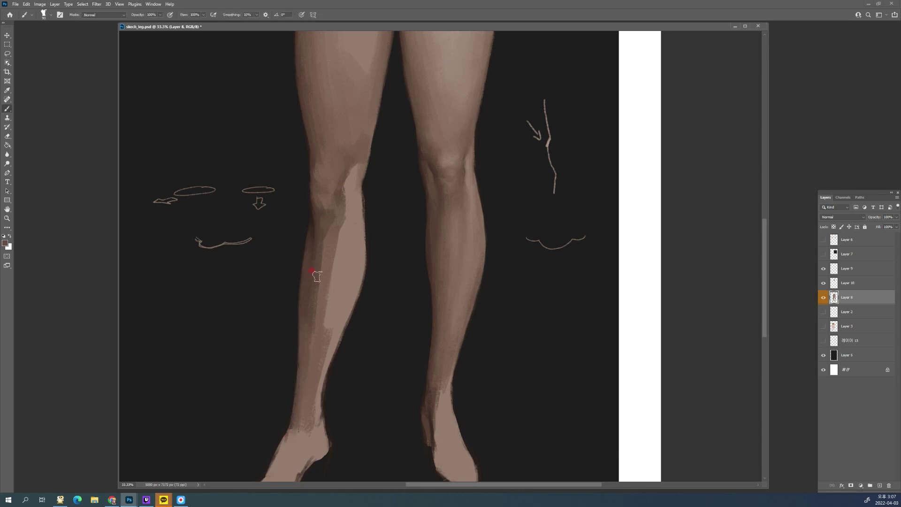
Paint a midtone down the left shin and inner calf to the ankle, narrowing the light area
mouse_move(316, 275)
mouse_down()
mouse_move(326, 262)
mouse_move(312, 345)
mouse_up()
alt+click(317, 268)
mouse_move(319, 258)
mouse_down()
mouse_move(304, 357)
mouse_move(334, 230)
mouse_move(317, 381)
mouse_up()
drag(330, 345, 320, 389)
drag(351, 293, 329, 337)
mouse_move(328, 336)
mouse_down()
mouse_move(356, 282)
mouse_move(310, 342)
mouse_up()
Blend the hard boundary between light and shadow on the left calf with sampled midtones down to the ankle
alt+click(342, 246)
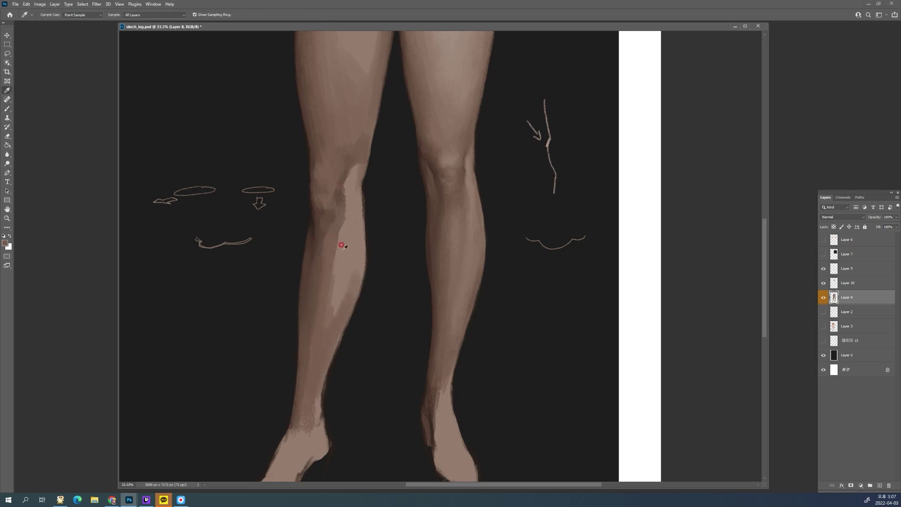
drag(334, 242, 325, 316)
alt+click(330, 241)
mouse_move(327, 256)
mouse_down()
mouse_move(331, 289)
mouse_move(311, 351)
mouse_move(313, 411)
mouse_up()
alt+click(325, 272)
alt+click(320, 276)
alt+click(314, 365)
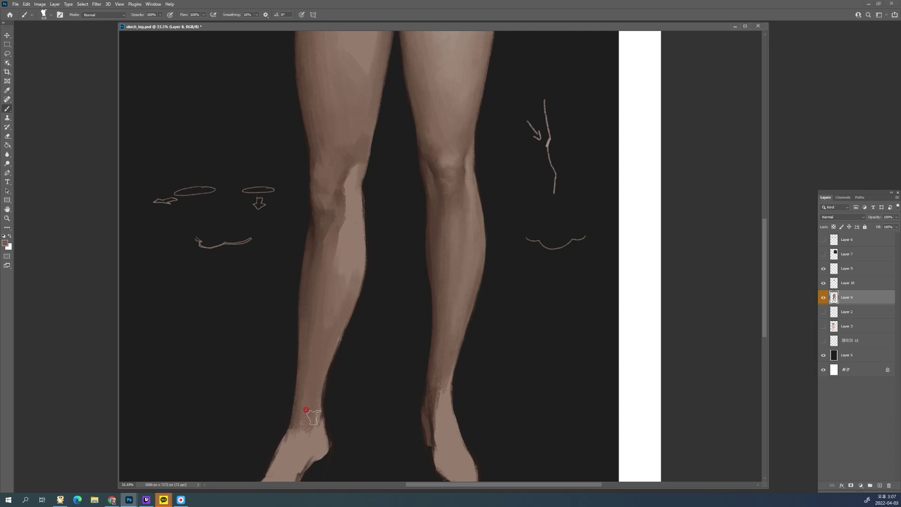
Soften the upper tip of the light patch on the left leg's inner knee with a sampled skin tone
alt+click(336, 319)
key(e)
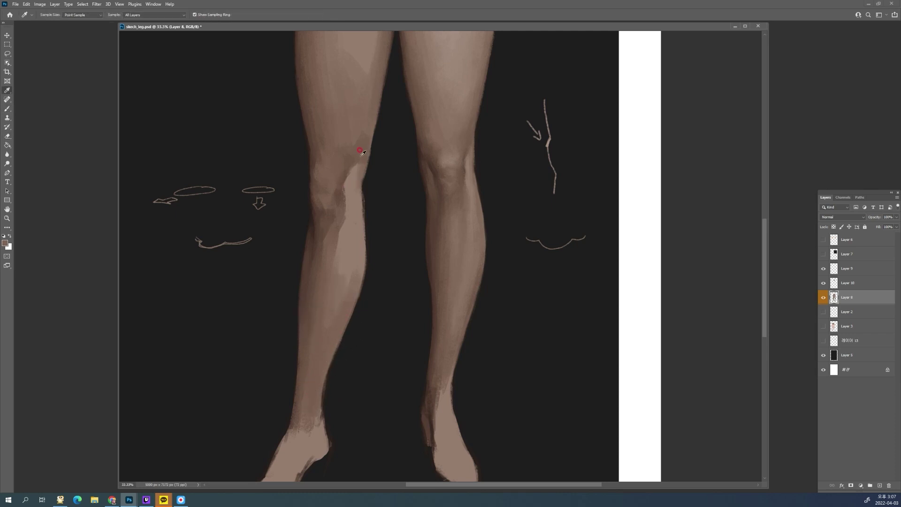
key(b)
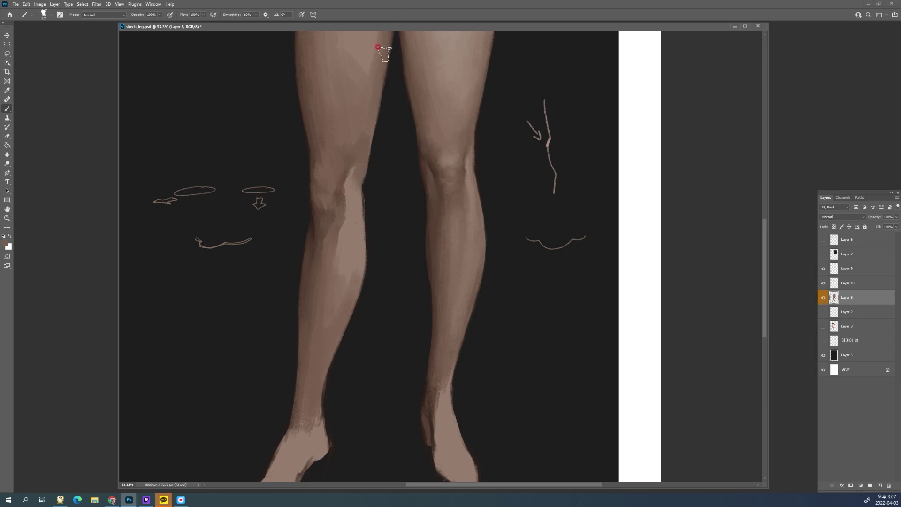
key([)
key(space)
drag(374, 183, 317, 211)
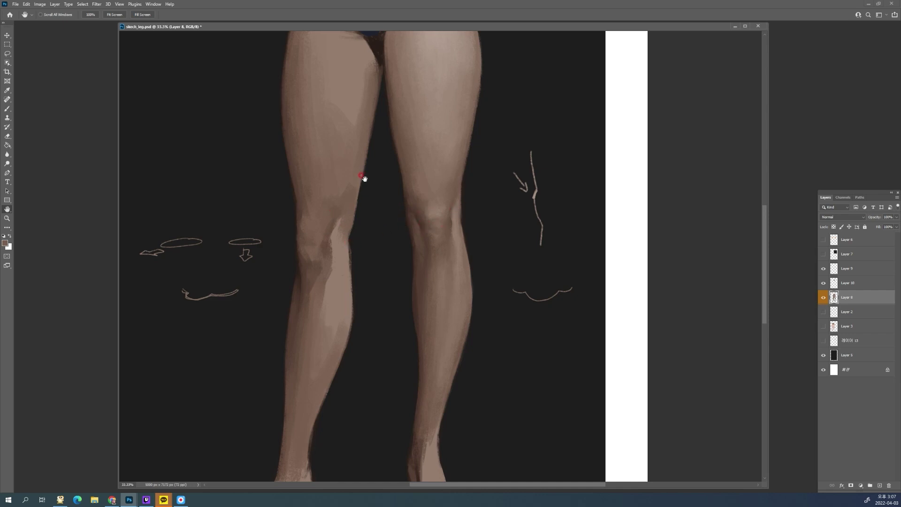
key(i)
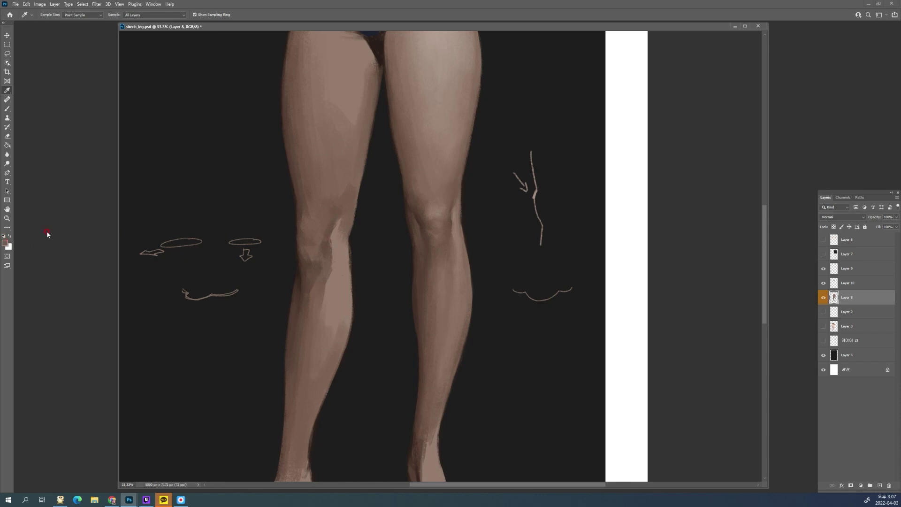
click(620, 206)
key(b)
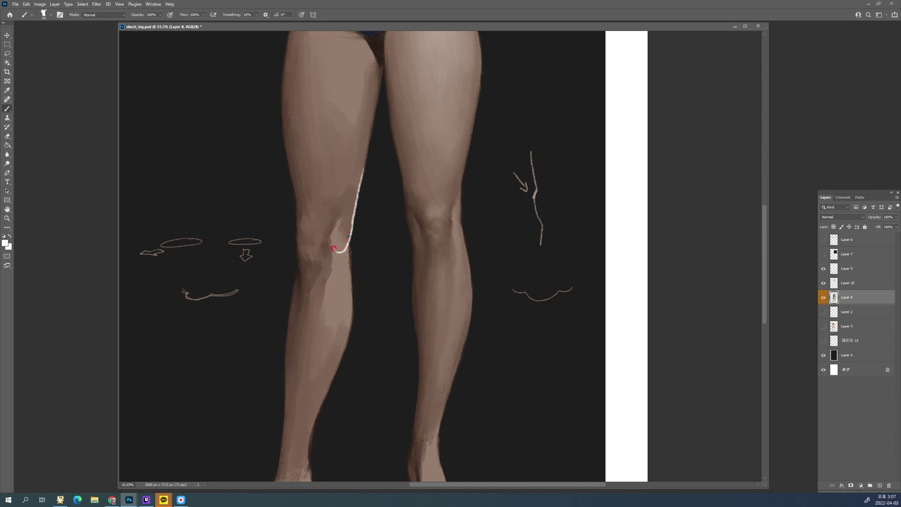
key(ctrl+z)
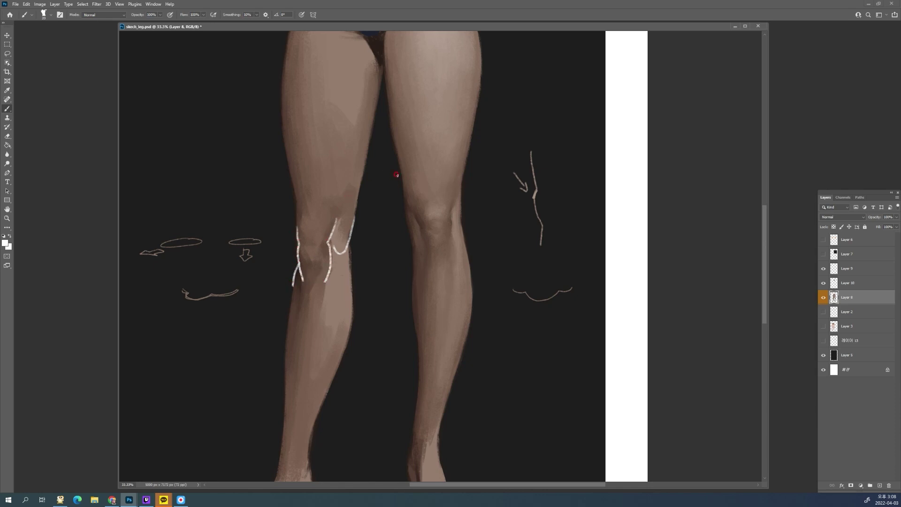
key(ctrl+z)
key(ctrl+z)
key(ctrl+z)
key(ctrl+z)
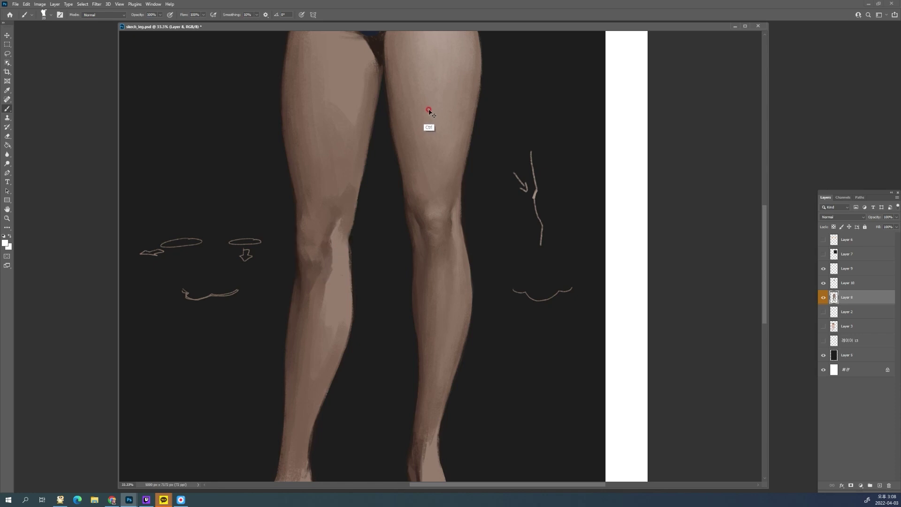
Shape the lower edge of the left leg's inner knee bulge with sampled dark and mid skin tones
key(i)
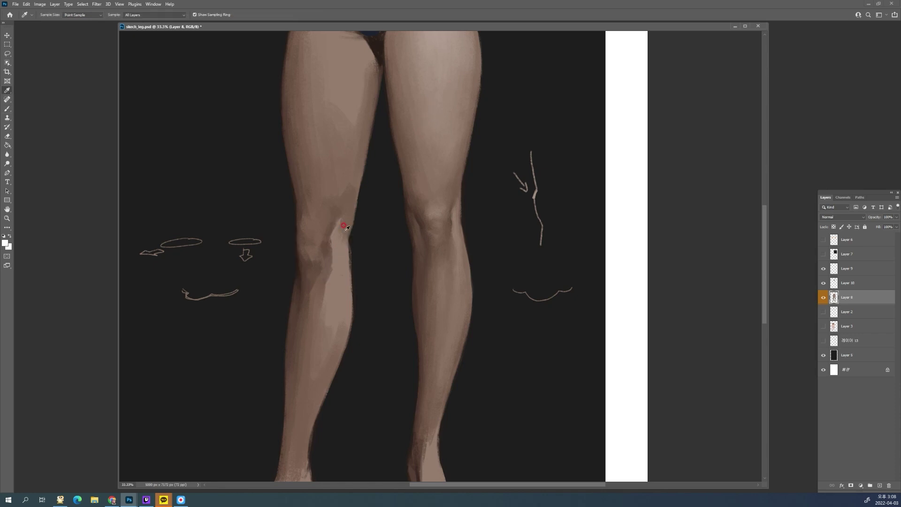
click(298, 260)
key(b)
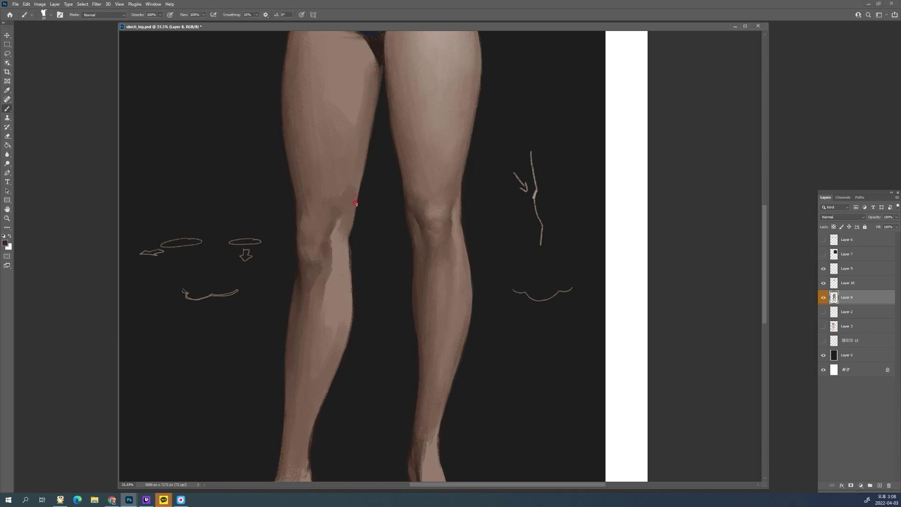
alt+click(332, 243)
alt+click(329, 245)
alt+click(344, 221)
alt+click(338, 222)
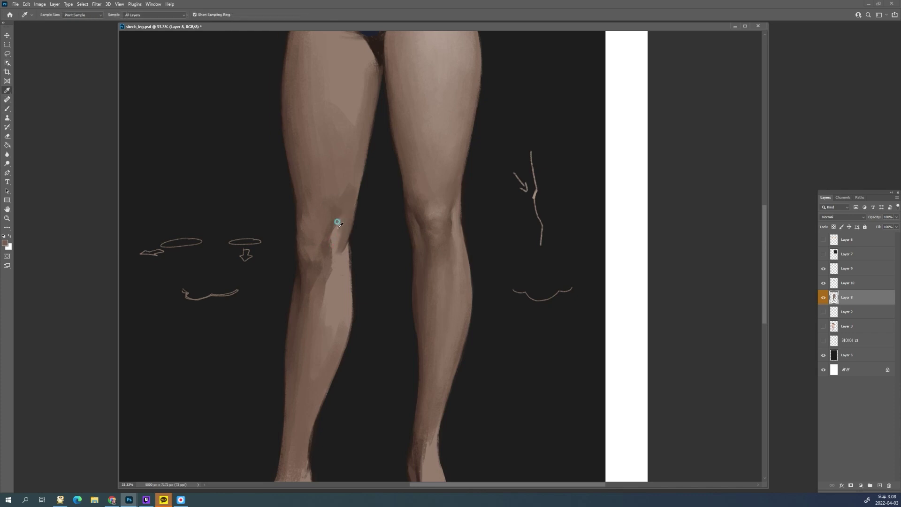
Blend the inner knee bulge of the left leg into the lower thigh and kneecap with sampled tones
drag(339, 223, 334, 252)
alt+click(341, 206)
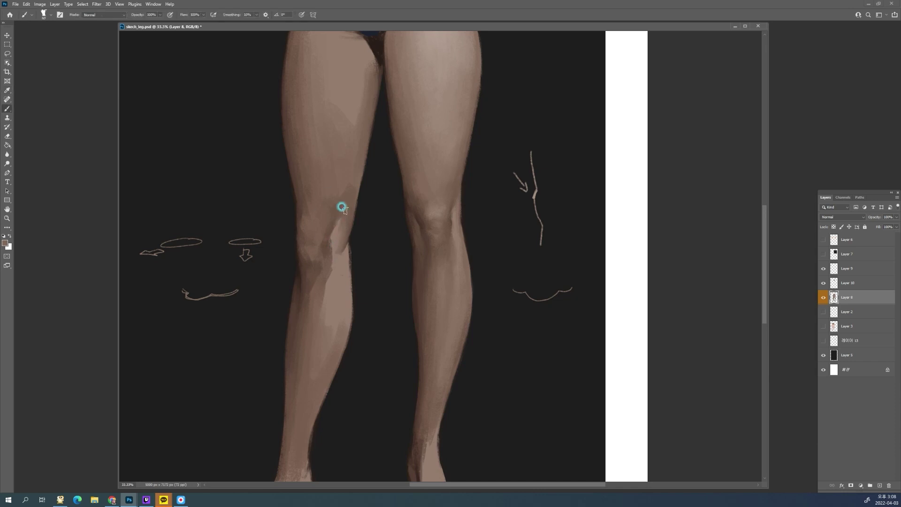
alt+click(334, 218)
drag(336, 217, 337, 230)
alt+click(341, 219)
alt+click(337, 234)
alt+click(332, 236)
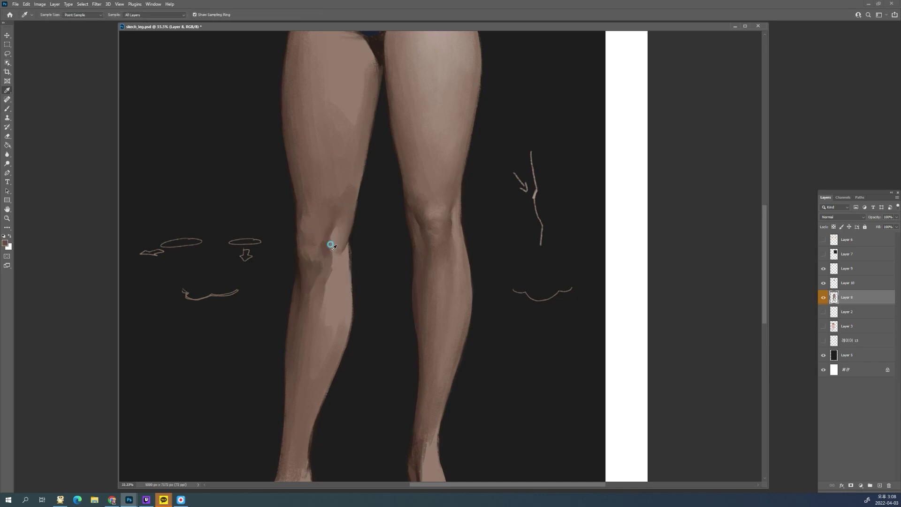
Paint a sampled shadow tone from the inner kneecap down onto the upper shin of the left leg
alt+click(331, 245)
mouse_move(330, 246)
mouse_down()
mouse_move(332, 270)
mouse_move(328, 236)
mouse_move(321, 279)
mouse_move(337, 258)
mouse_move(333, 268)
mouse_move(328, 245)
mouse_move(326, 281)
mouse_move(340, 262)
mouse_move(319, 291)
mouse_up()
alt+click(320, 275)
alt+click(338, 263)
alt+click(340, 261)
alt+click(328, 267)
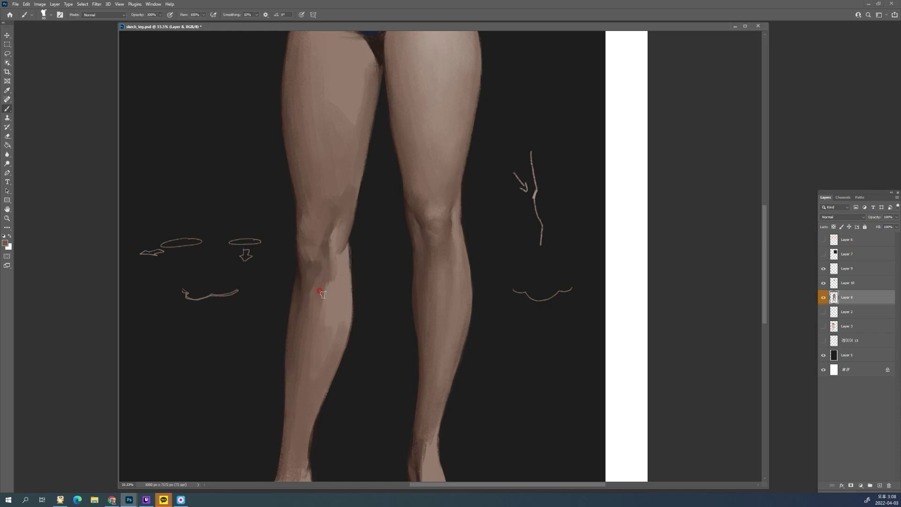
Blend the boundary between the shadow below the left kneecap and the light inner calf
alt+click(328, 249)
alt+click(324, 262)
mouse_move(332, 265)
mouse_down()
mouse_move(319, 290)
mouse_move(319, 322)
mouse_up()
alt+click(332, 266)
alt+click(345, 285)
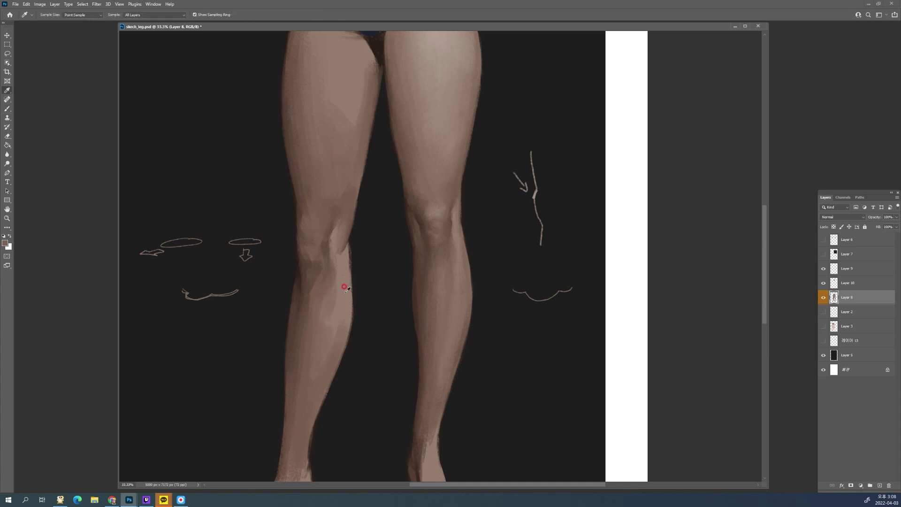
Paint and soften the shadow below the left leg's kneecap down the upper shin with sampled skin tones
drag(326, 282, 316, 265)
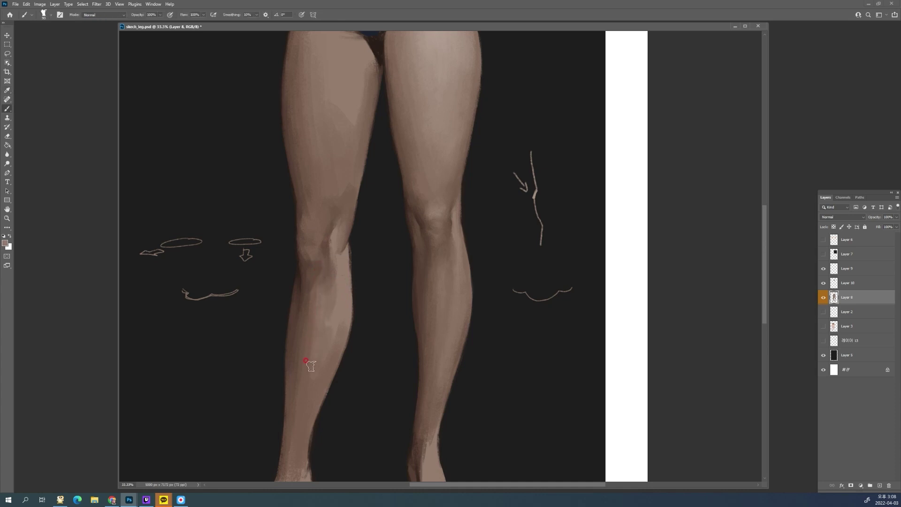
drag(323, 273, 302, 254)
alt+click(312, 284)
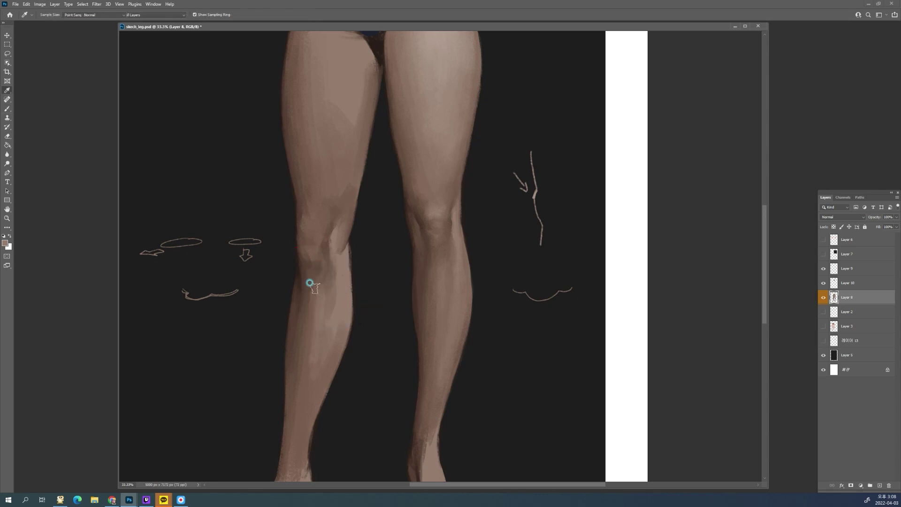
drag(317, 285, 314, 338)
alt+click(317, 299)
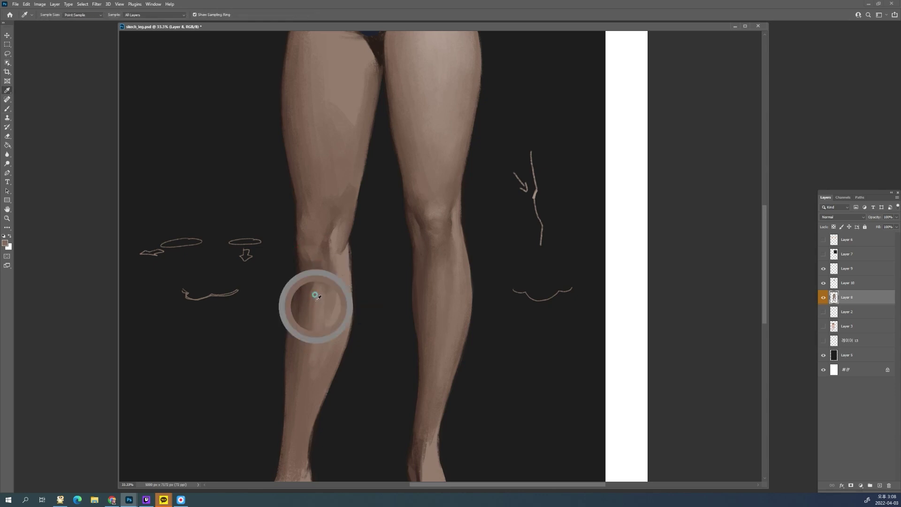
alt+click(314, 270)
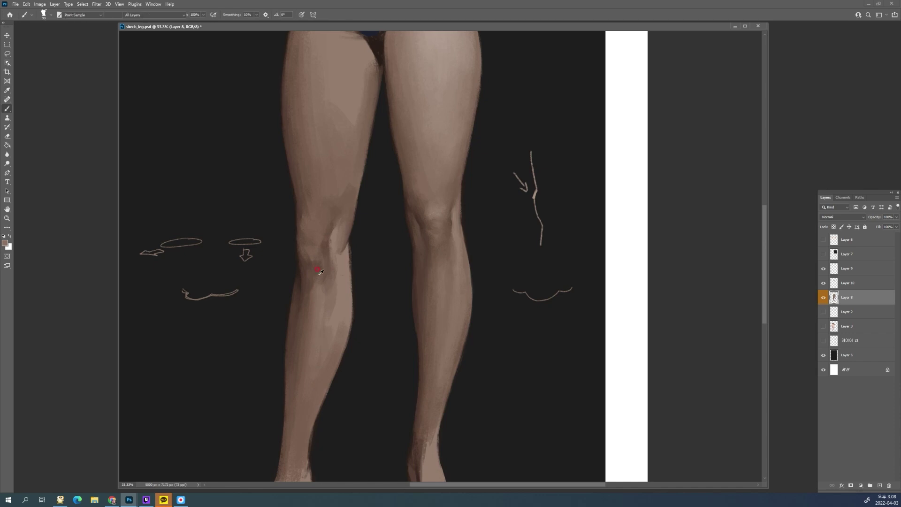
alt+click(302, 319)
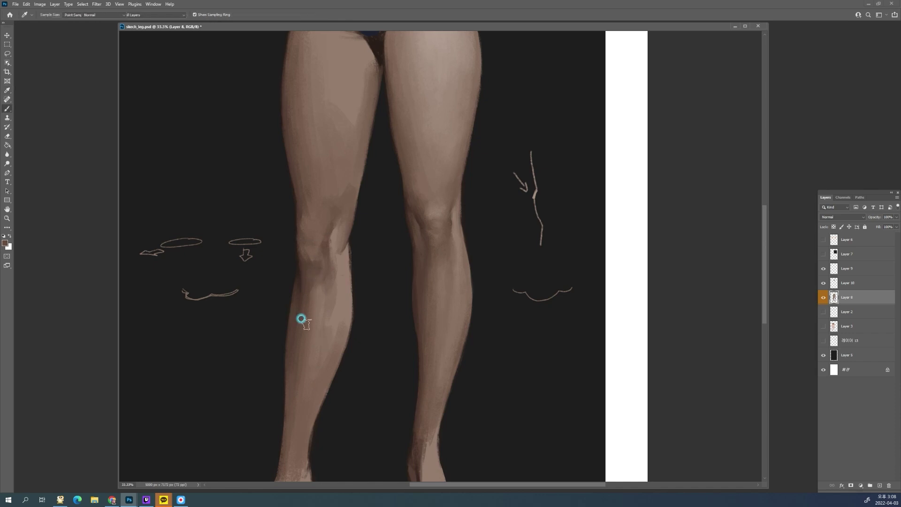
Blend the left leg's shin into the lighter inner calf with long downward strokes in sampled mid and light tones
alt+click(322, 284)
drag(323, 287, 318, 346)
alt+click(327, 283)
alt+click(331, 278)
drag(332, 280, 323, 351)
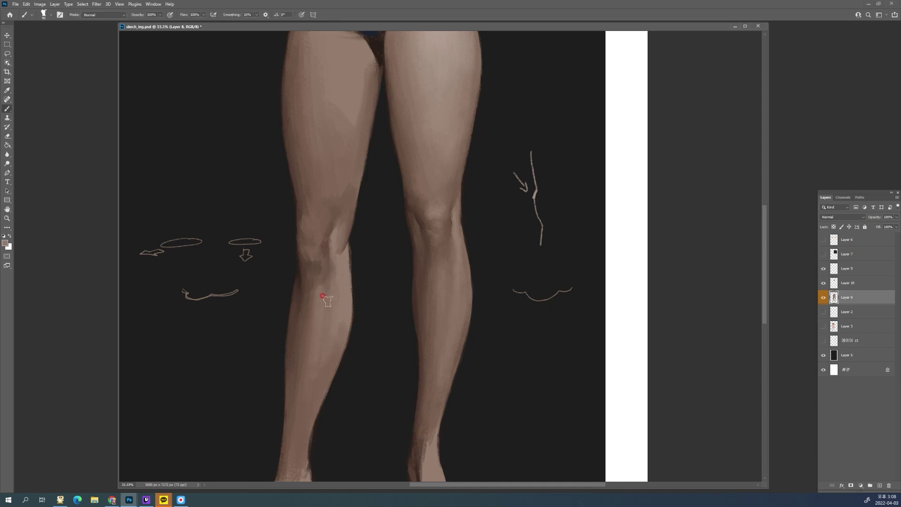
alt+click(322, 281)
alt+click(319, 287)
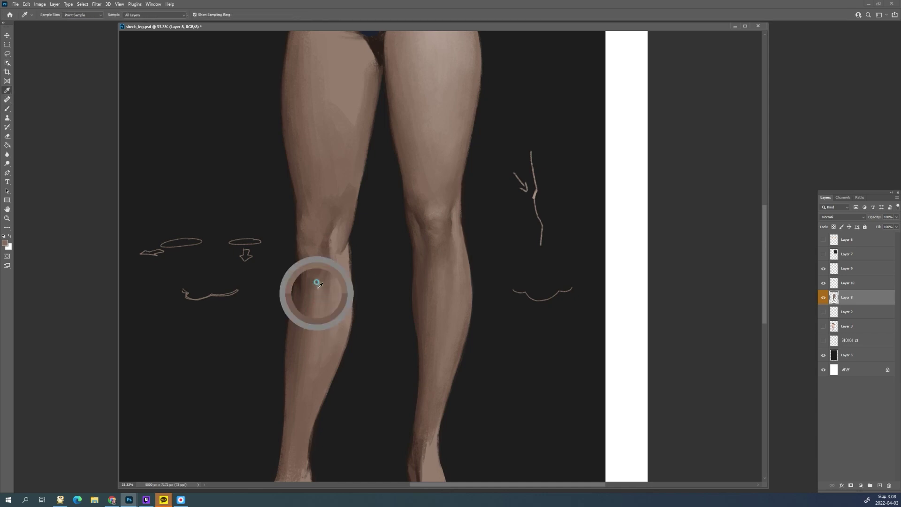
Even out the outer shin and lower calf shading of the left leg with sampled dark and light tones
alt+click(303, 323)
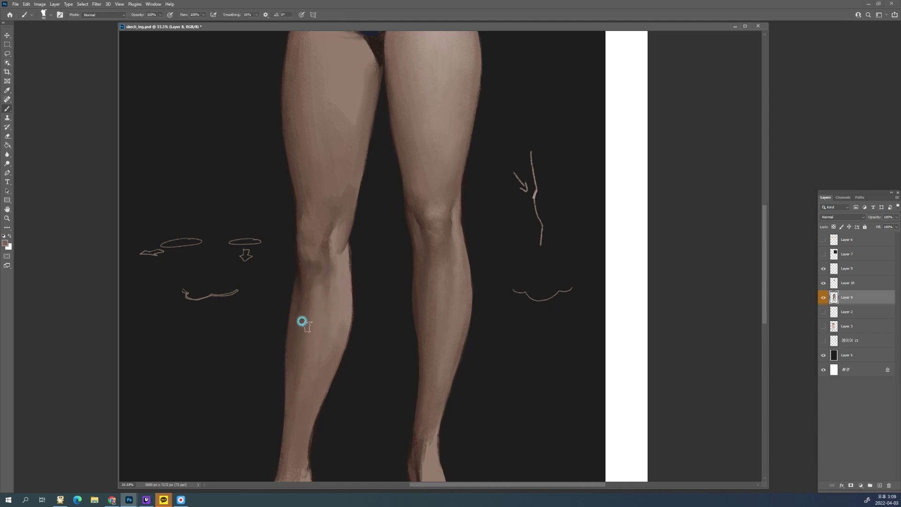
alt+click(311, 277)
alt+click(299, 334)
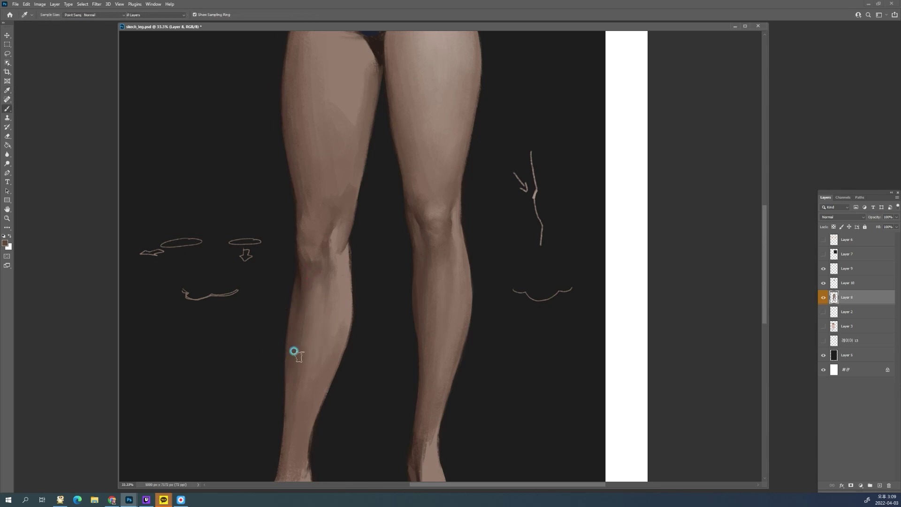
alt+click(343, 311)
mouse_move(316, 350)
mouse_down()
mouse_move(342, 310)
mouse_move(319, 369)
mouse_up()
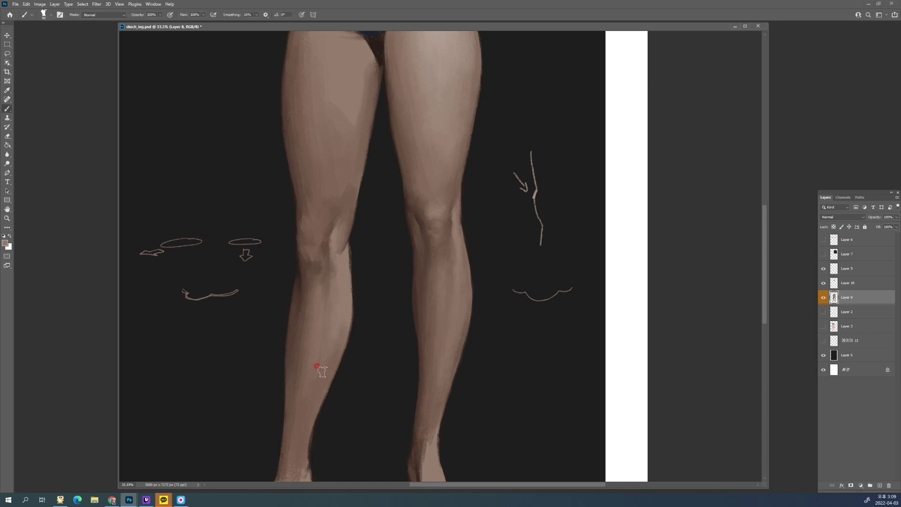
Blend the left kneecap's body and lower edge with skin tones sampled around the knee
alt+click(328, 261)
mouse_move(329, 261)
mouse_down()
mouse_move(318, 251)
mouse_move(317, 277)
mouse_move(324, 220)
mouse_up()
alt+click(302, 245)
alt+click(316, 247)
alt+click(315, 263)
alt+click(321, 241)
alt+click(312, 231)
Build up and soften a light area on the upper part of the left kneecap with sampled tones
alt+click(309, 216)
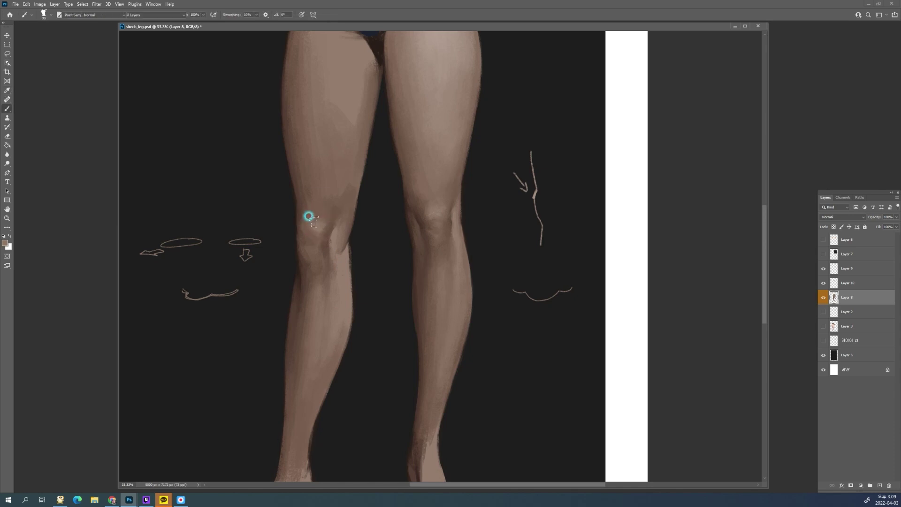
alt+click(318, 217)
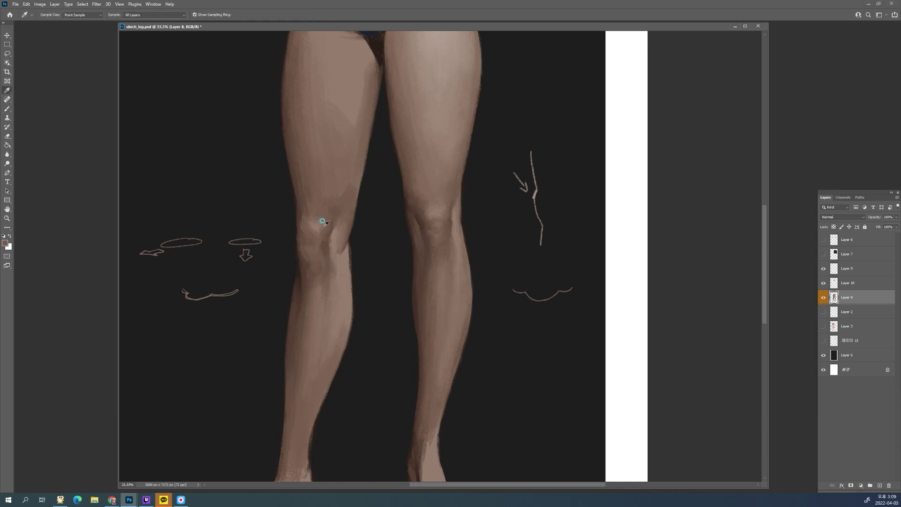
alt+click(316, 217)
alt+click(317, 226)
alt+click(304, 224)
drag(308, 226, 316, 232)
alt+click(316, 228)
alt+click(317, 216)
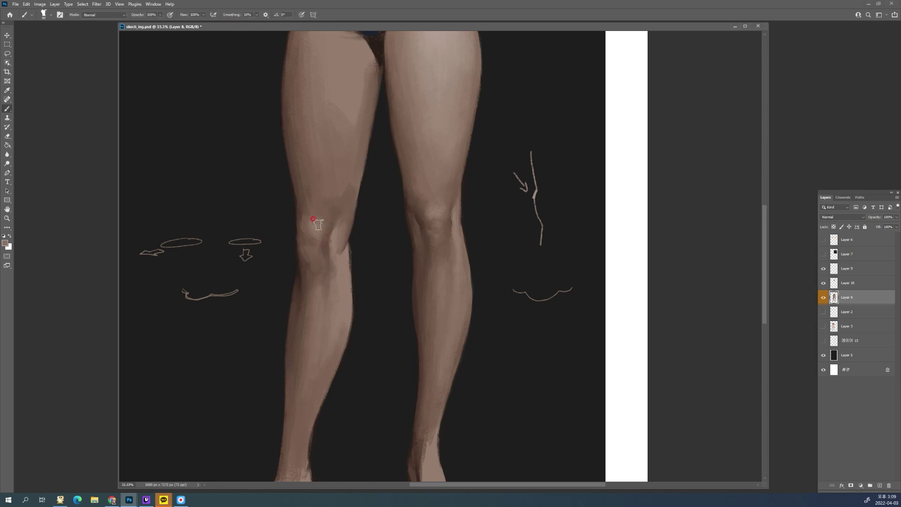
Smooth the left lower thigh above the knee with tones sampled from the thigh and inner knee
alt+click(302, 196)
alt+click(295, 157)
alt+click(311, 162)
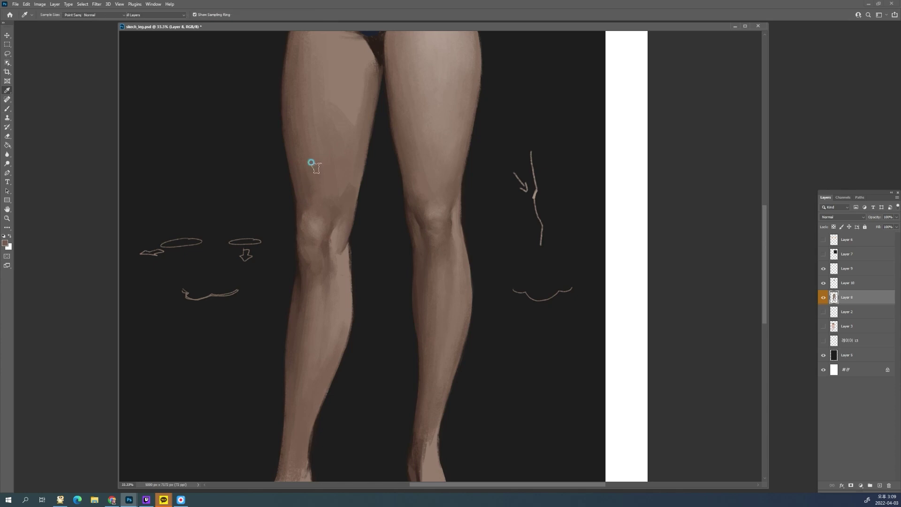
alt+click(342, 218)
alt+click(345, 178)
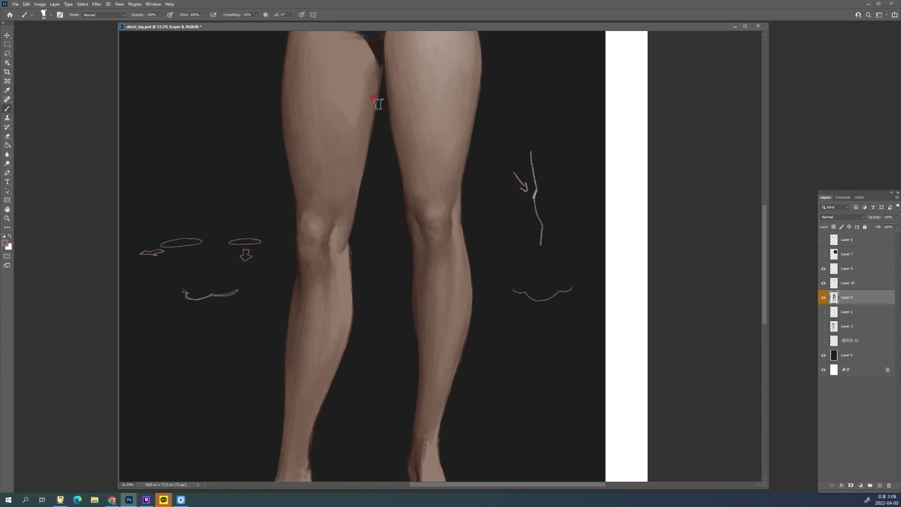
Refine the crease between the left kneecap and the inner knee bulge with sampled tones
alt+click(331, 251)
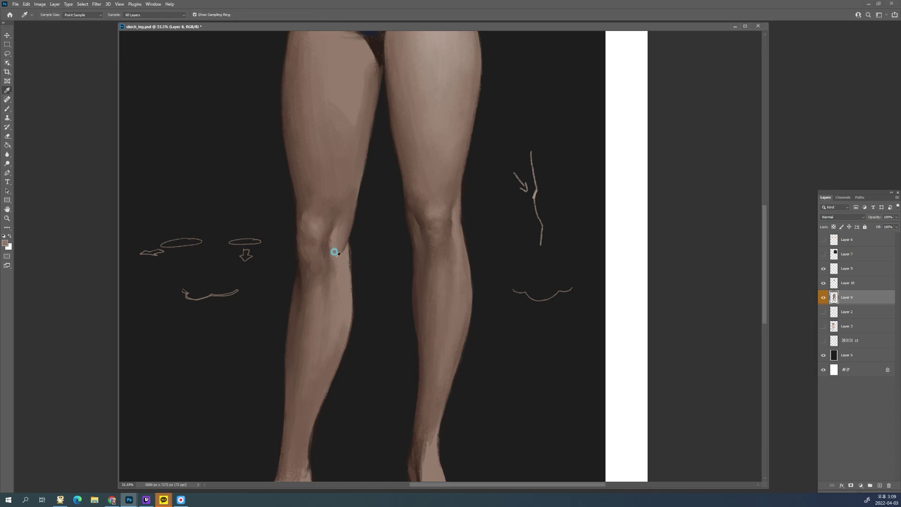
alt+click(327, 251)
alt+click(333, 243)
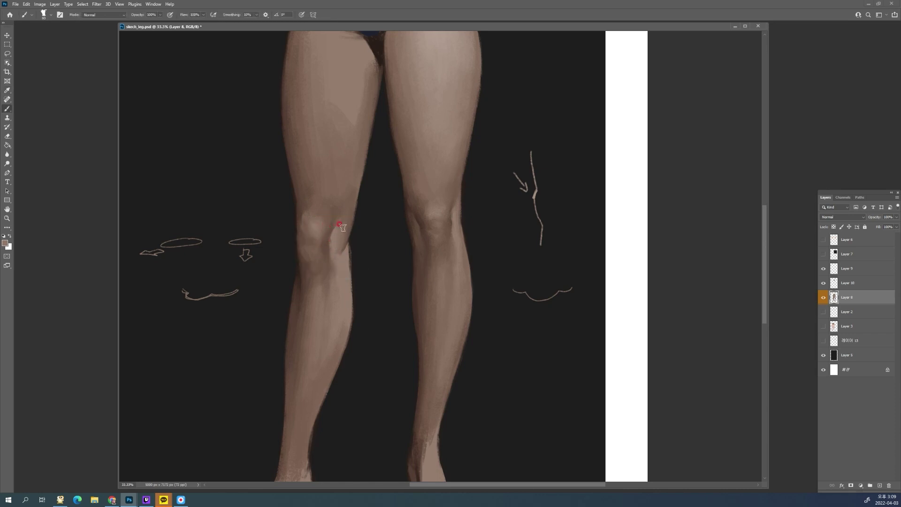
Lasso the inner side of the left kneecap, nudge it slightly down and to the right, and clear the selection
key(l)
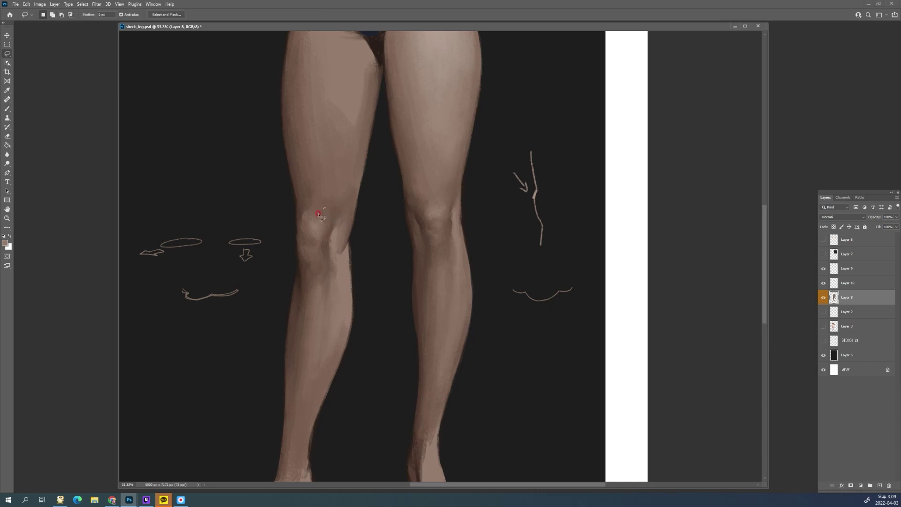
drag(318, 213, 321, 250)
key(v)
mouse_move(346, 212)
mouse_down()
mouse_move(324, 206)
mouse_move(328, 230)
mouse_up()
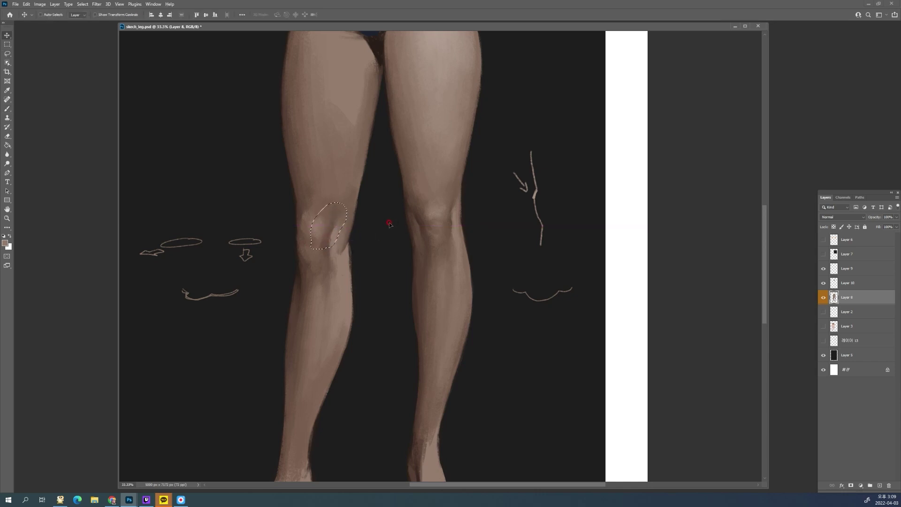
key(Down)
key(Down)
key(Down)
key(Down)
key(Down)
key(Down)
key(Down)
key(Down)
key(Down)
key(Down)
key(Down)
key(Down)
key(Right)
key(Right)
key(Right)
key(Right)
key(Right)
key(Right)
key(ctrl+d)
key(b)
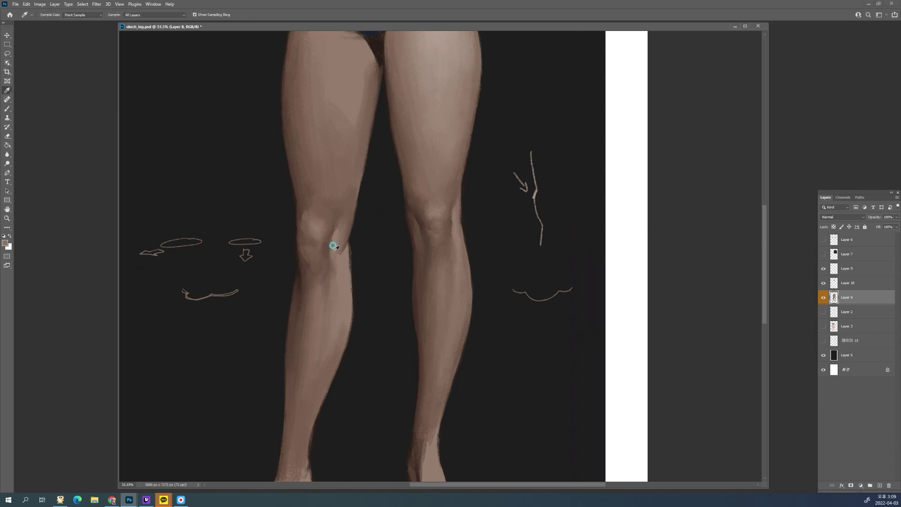
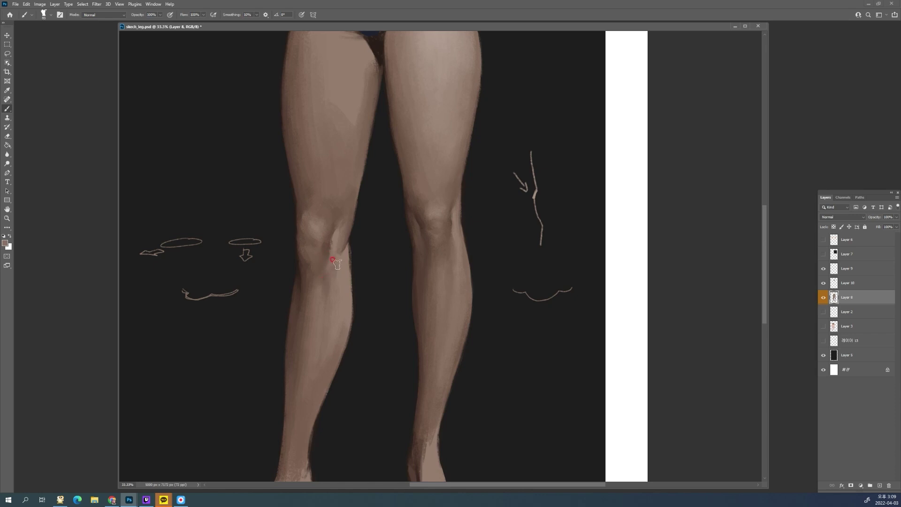
Blend the area below the left inner kneecap into the upper shin with sampled light and shadow tones
alt+click(344, 270)
mouse_move(332, 259)
mouse_down()
mouse_move(309, 265)
mouse_move(332, 253)
mouse_move(319, 274)
mouse_move(325, 248)
mouse_move(331, 253)
mouse_move(328, 245)
mouse_move(319, 268)
mouse_move(319, 251)
mouse_move(316, 274)
mouse_move(322, 249)
mouse_move(315, 268)
mouse_move(334, 248)
mouse_move(318, 289)
mouse_up()
alt+click(326, 251)
alt+click(328, 251)
alt+click(324, 255)
alt+click(322, 249)
alt+click(333, 248)
alt+click(327, 270)
Model the lower half of the left kneecap with sampled light and mid skin tones
alt+click(315, 251)
mouse_move(313, 239)
mouse_down()
mouse_move(322, 244)
mouse_move(320, 223)
mouse_move(320, 250)
mouse_up()
alt+click(320, 237)
alt+click(317, 228)
alt+click(311, 247)
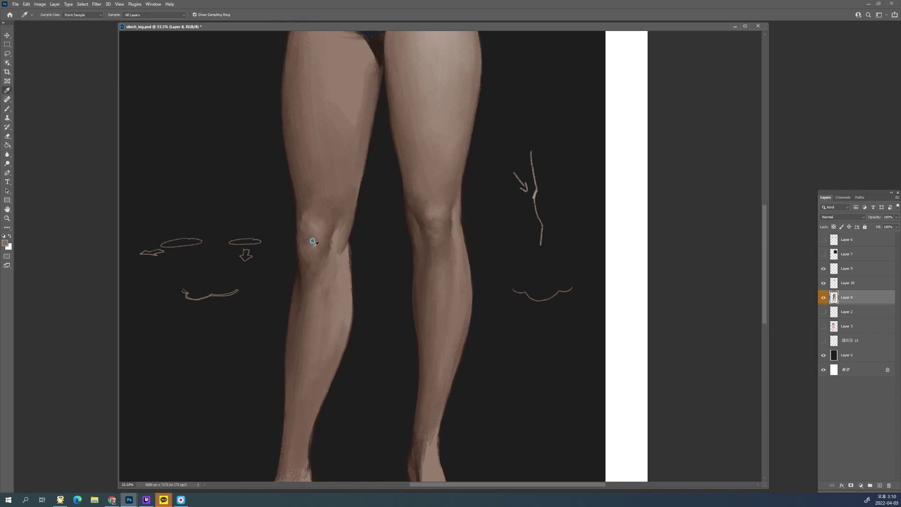
alt+click(326, 242)
alt+click(314, 252)
Deepen the shading along the left knee's outer edge and touch up the tone just below the kneecap
alt+click(302, 253)
drag(299, 241, 302, 252)
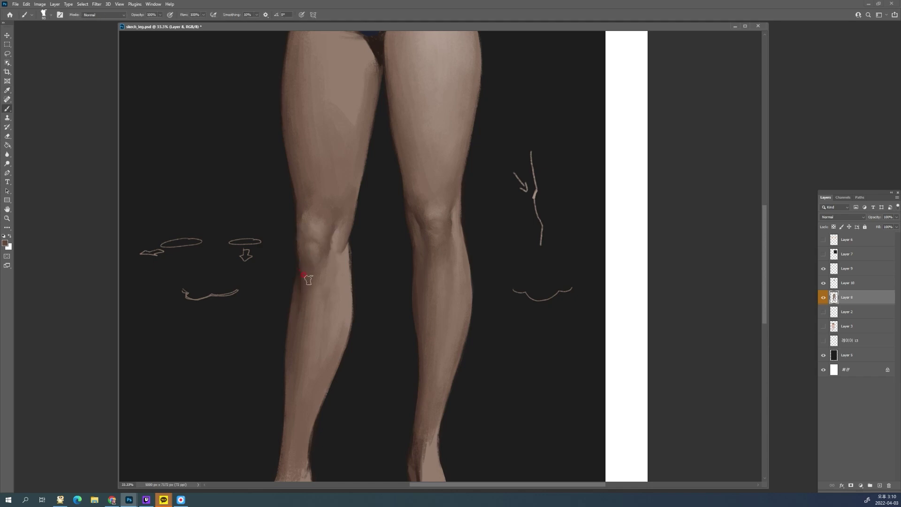
mouse_move(325, 268)
mouse_down()
mouse_move(320, 247)
mouse_move(324, 272)
mouse_up()
alt+click(331, 255)
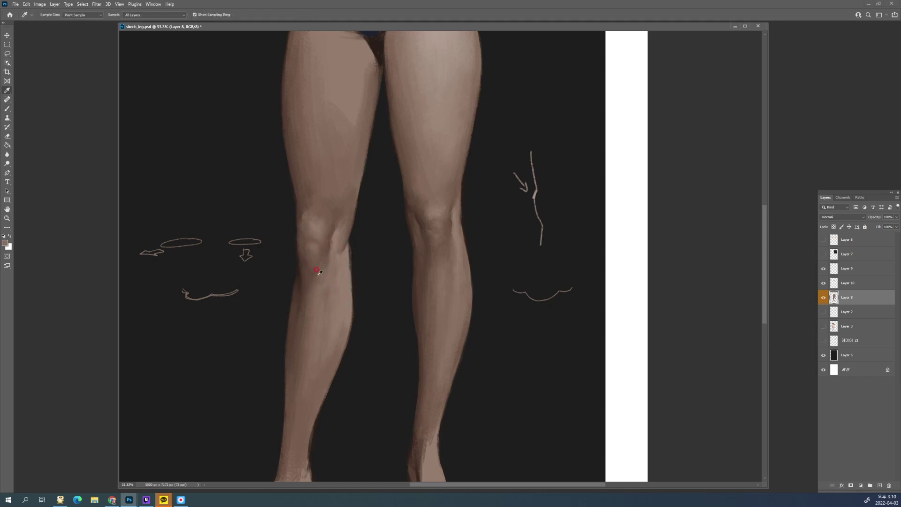
Refine the left leg's contour where the inner knee bulge meets the calf, erasing the edge and painting a dark crease
key(b)
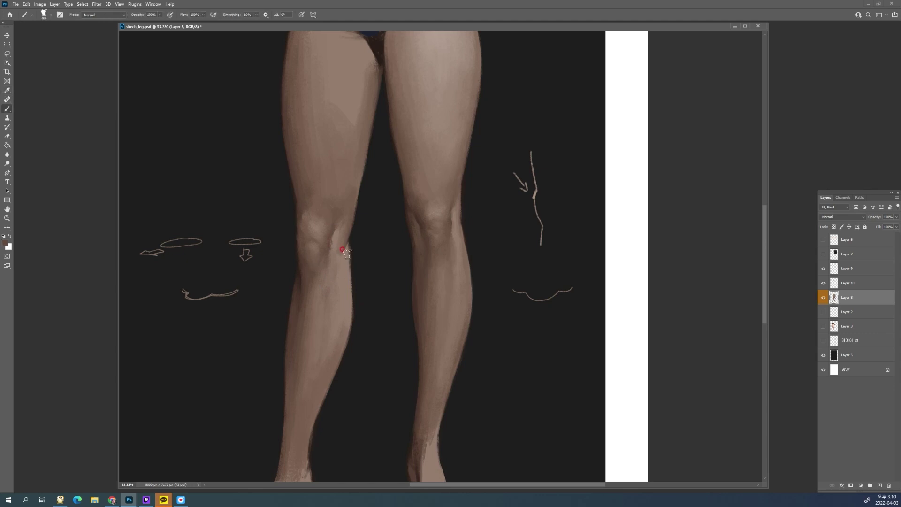
key(e)
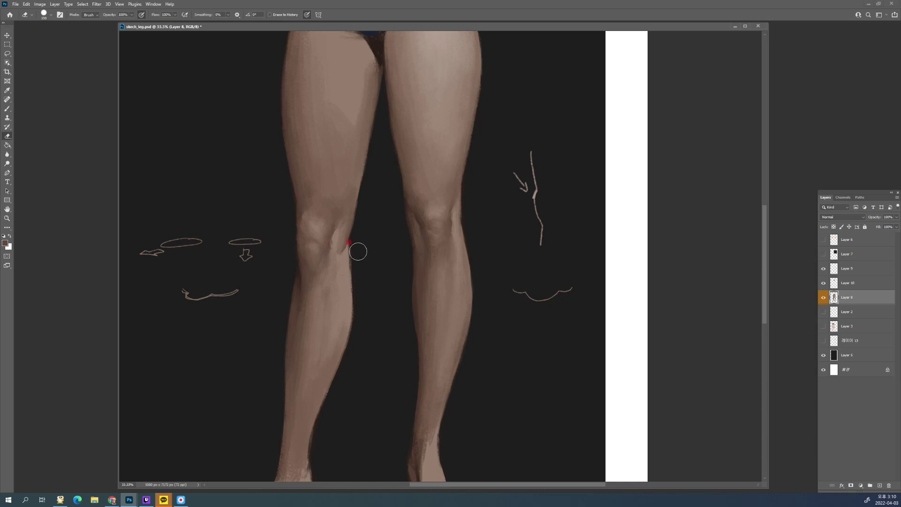
key(b)
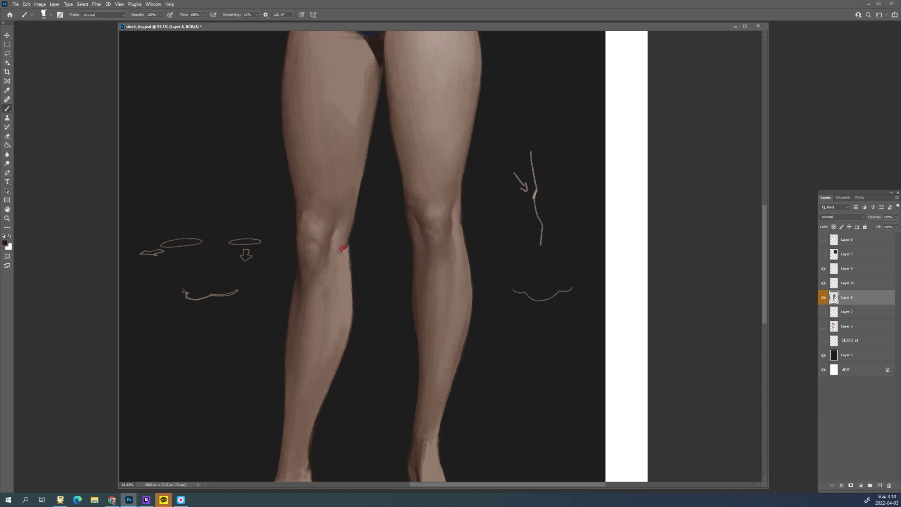
key(i)
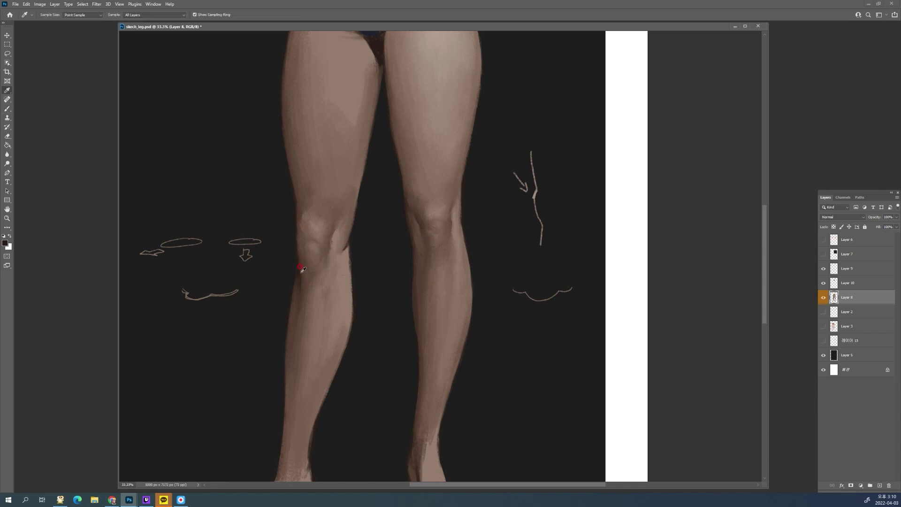
key(b)
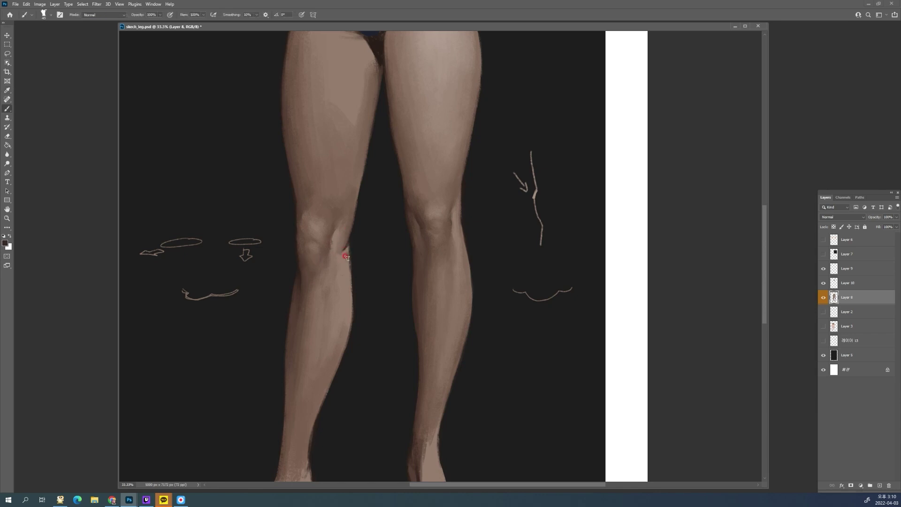
alt+click(346, 246)
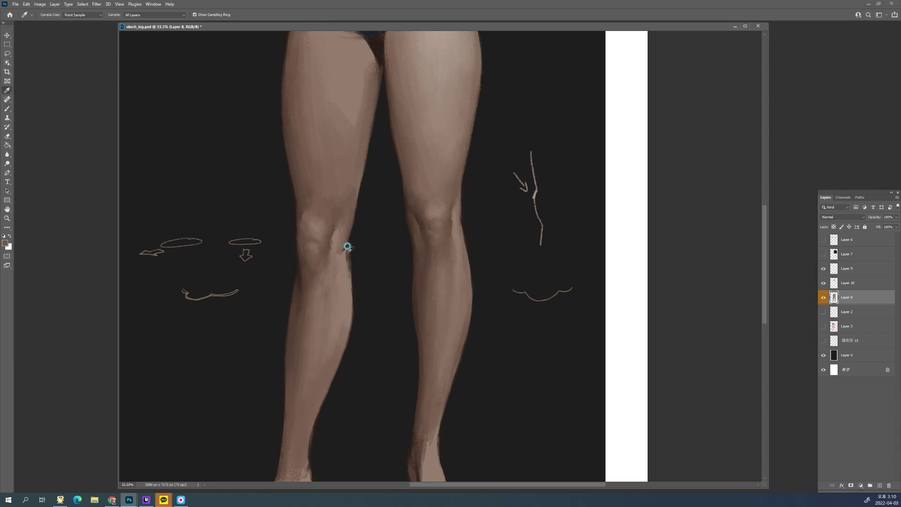
alt+click(344, 267)
alt+click(345, 249)
drag(346, 247, 344, 250)
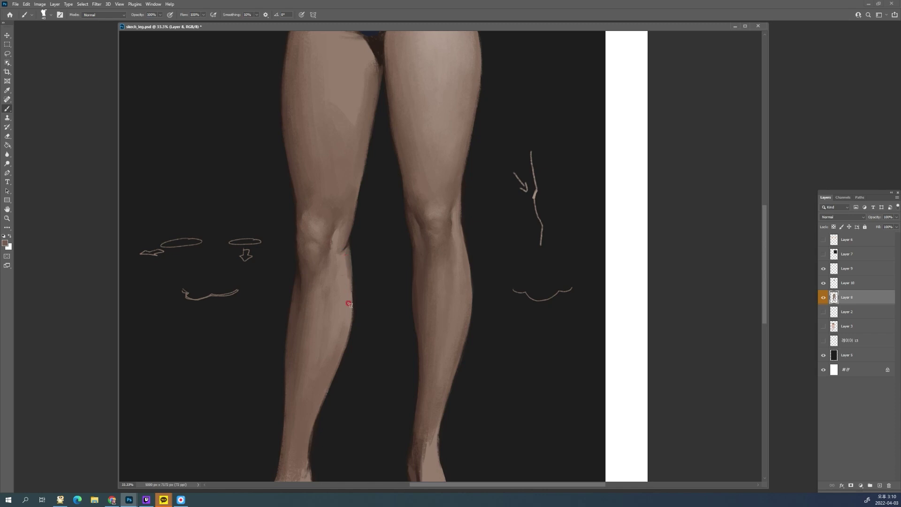
Smooth the left leg's inner calf edge and blend its light side downward with sampled skin tones
alt+click(344, 256)
alt+click(346, 280)
alt+click(346, 278)
alt+click(339, 316)
alt+click(343, 264)
drag(342, 286, 332, 343)
alt+click(332, 331)
Blend the left shin's light and mid skin tones from just below the knee down to the upper calf
alt+click(322, 312)
alt+click(321, 263)
alt+click(318, 257)
alt+click(325, 281)
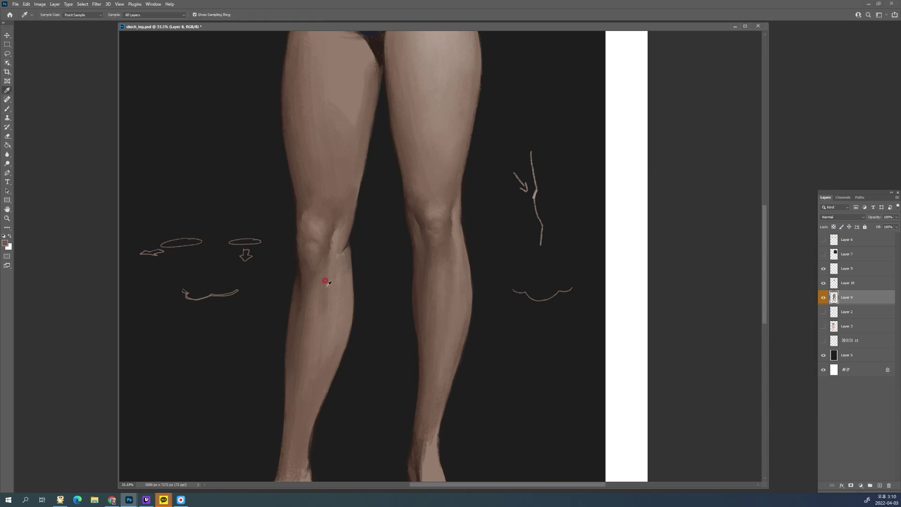
alt+click(325, 303)
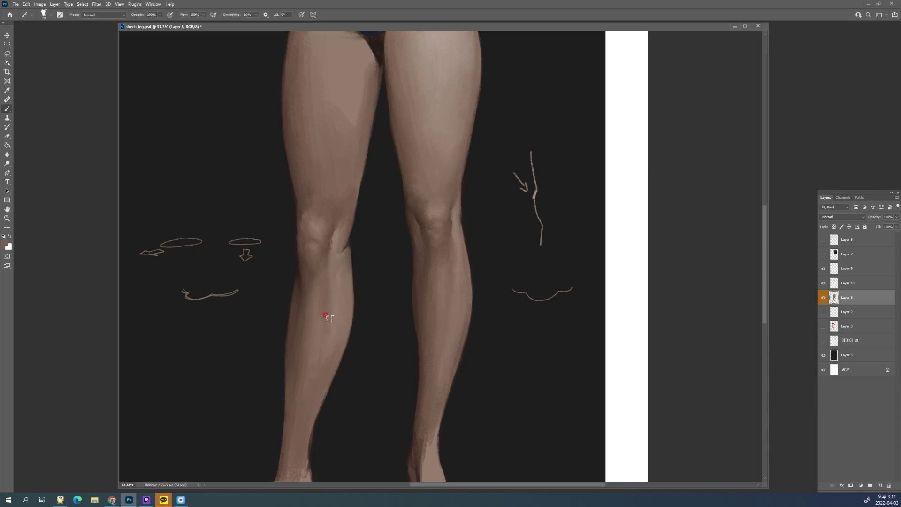
alt+click(325, 315)
alt+click(339, 305)
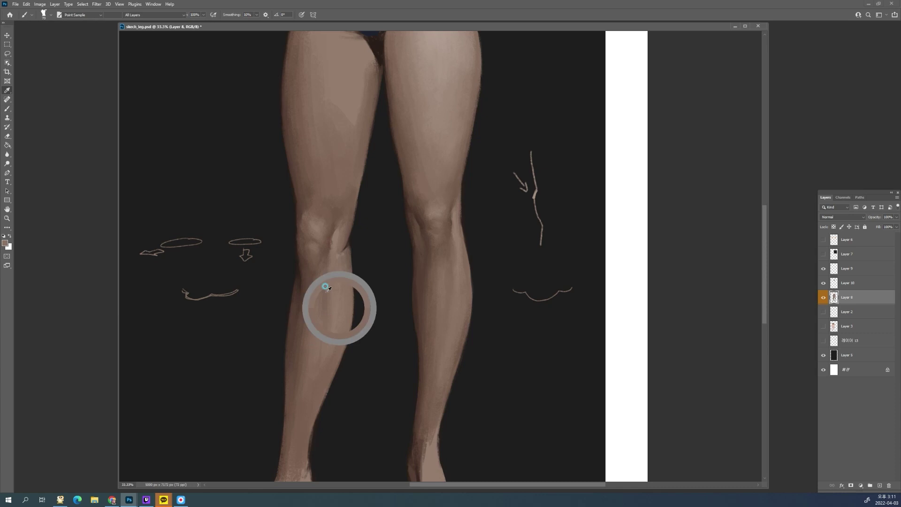
Shade the area directly beneath the left kneecap's outer side with sampled darker skin tones
alt+click(306, 264)
alt+click(309, 257)
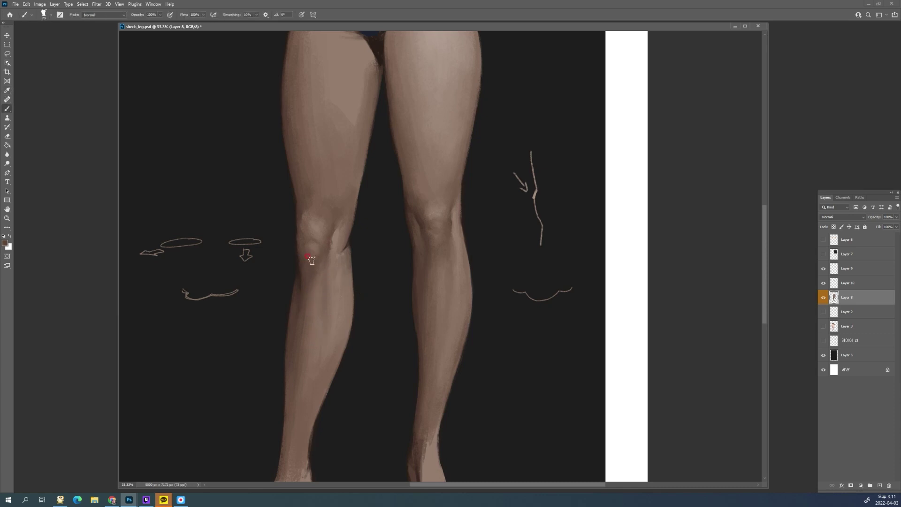
alt+click(310, 253)
alt+click(316, 266)
Soften the crease between the left knee's inner bulge and the calf using sampled skin tones
alt+click(382, 275)
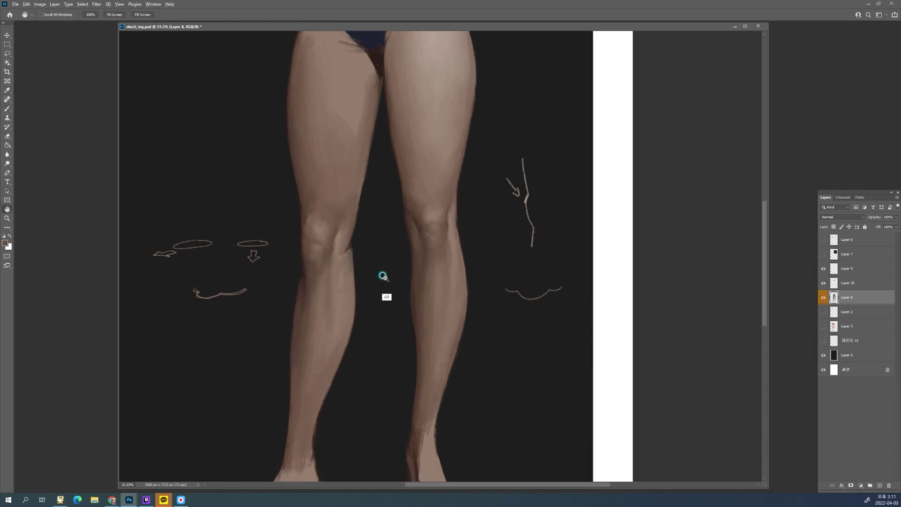
alt+space+click(382, 276)
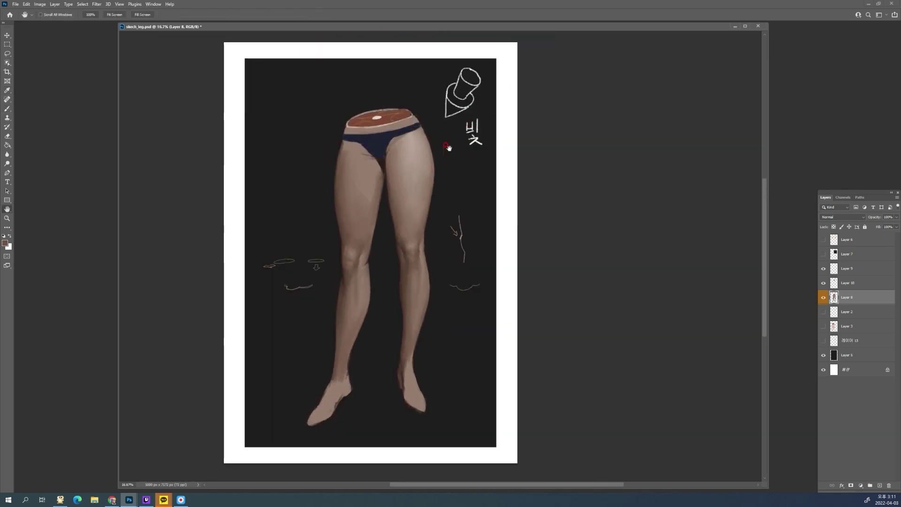
ctrl+space+click(393, 237)
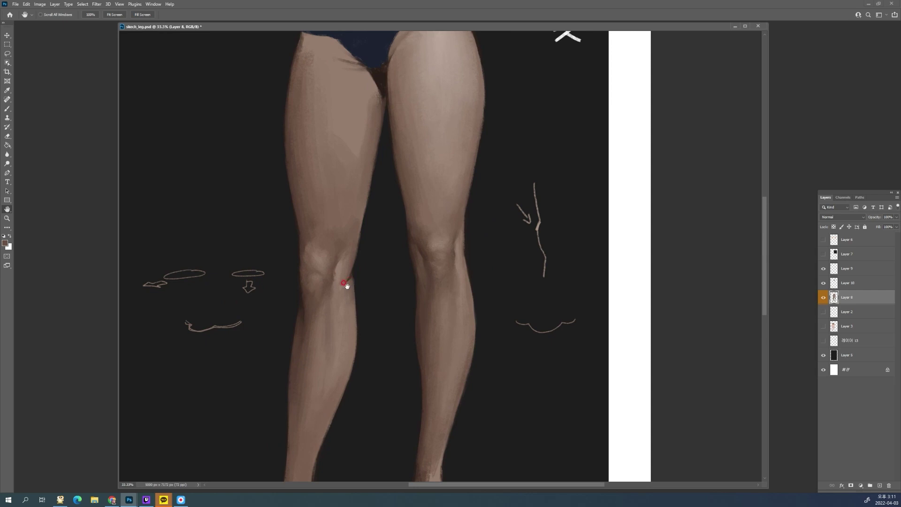
alt+click(342, 282)
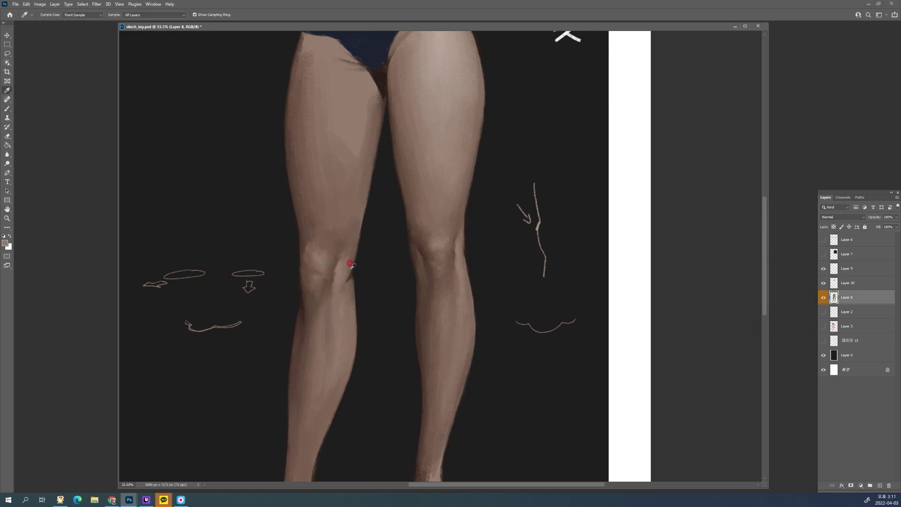
alt+click(346, 274)
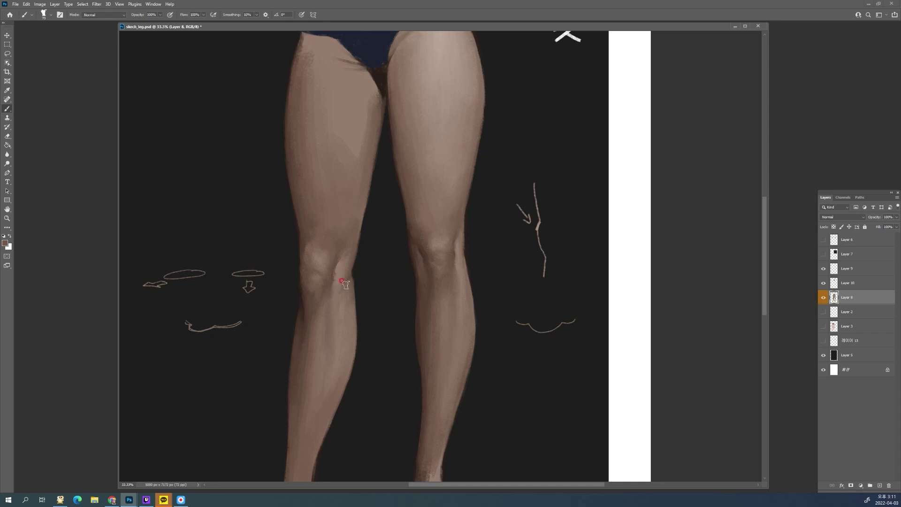
alt+click(337, 280)
alt+click(336, 288)
drag(348, 287, 348, 276)
alt+click(347, 321)
Clean up the left leg's inner knee contour by erasing the edge and repainting it with sampled skin tones
key(space)
key(e)
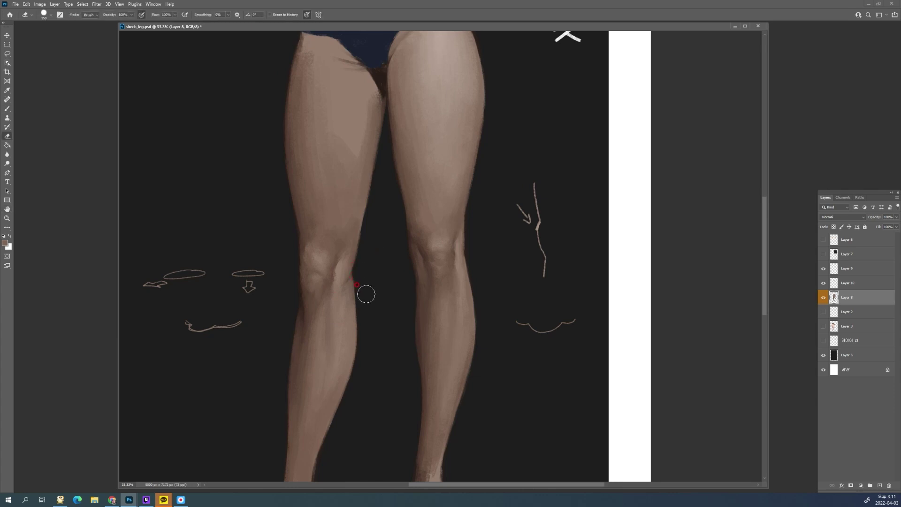
key(b)
alt+click(346, 267)
mouse_move(349, 273)
mouse_down()
mouse_move(339, 282)
mouse_move(343, 305)
mouse_up()
alt+click(342, 266)
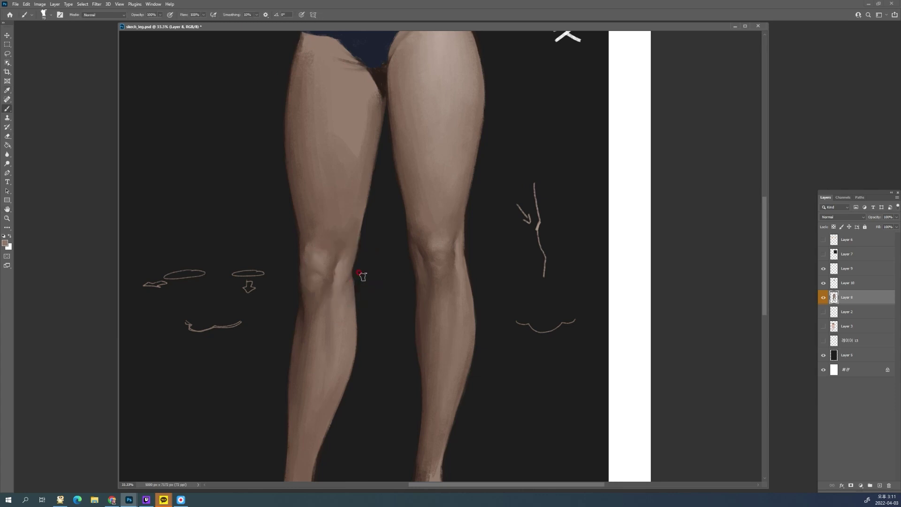
key(e)
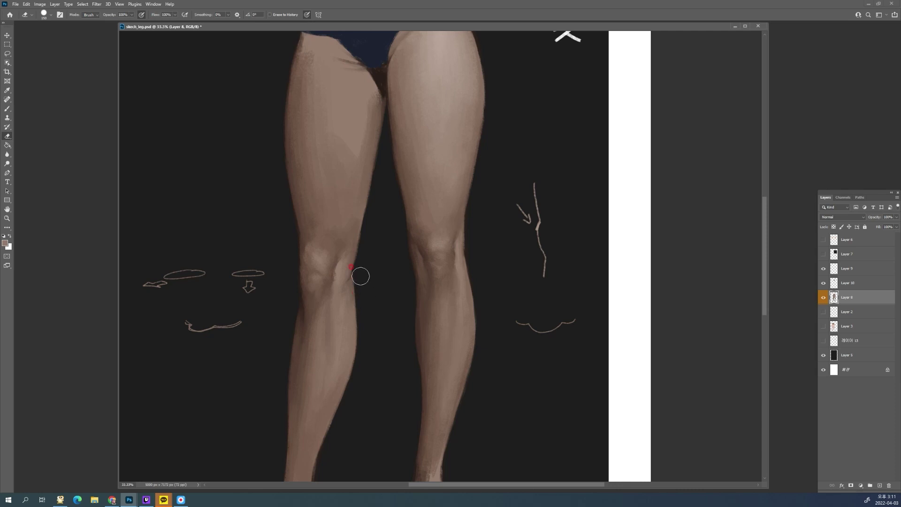
Sample the right knee's edge tone and blend skin tones from the left inner knee down the upper shin and calf
key(space)
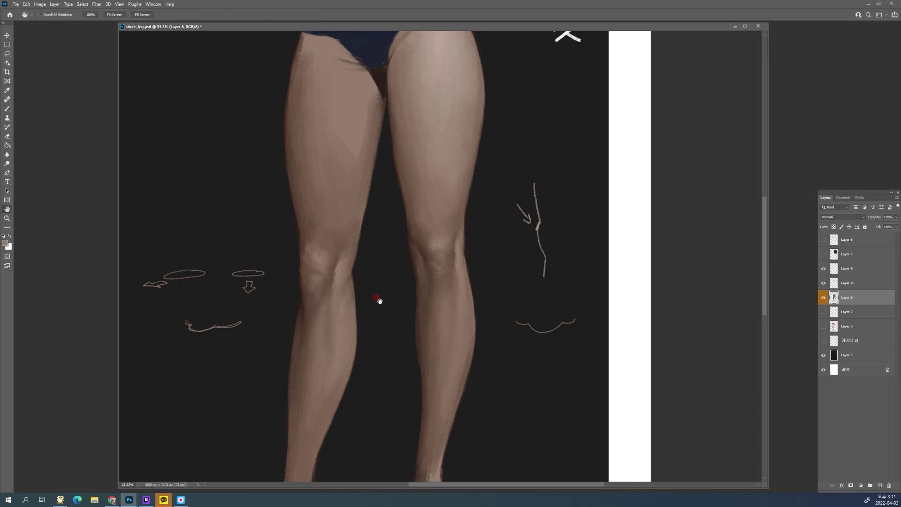
scroll(379, 301, down, 1)
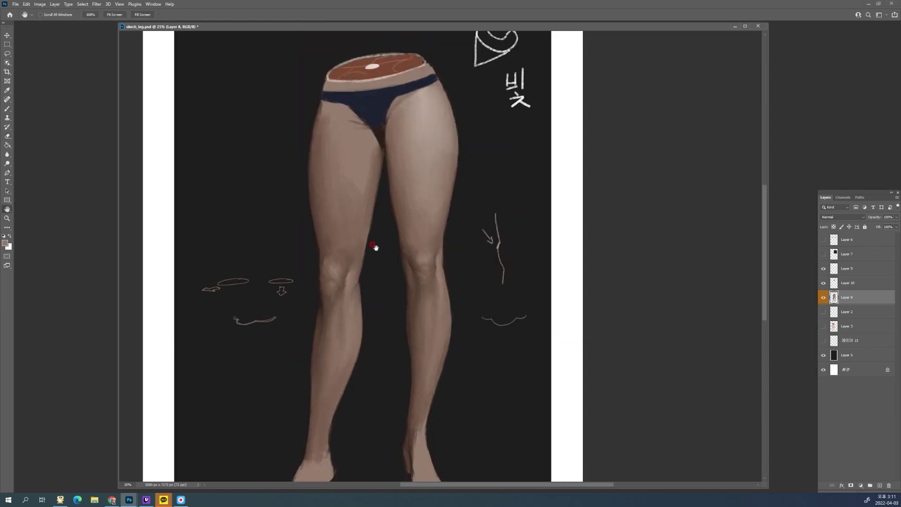
key(b)
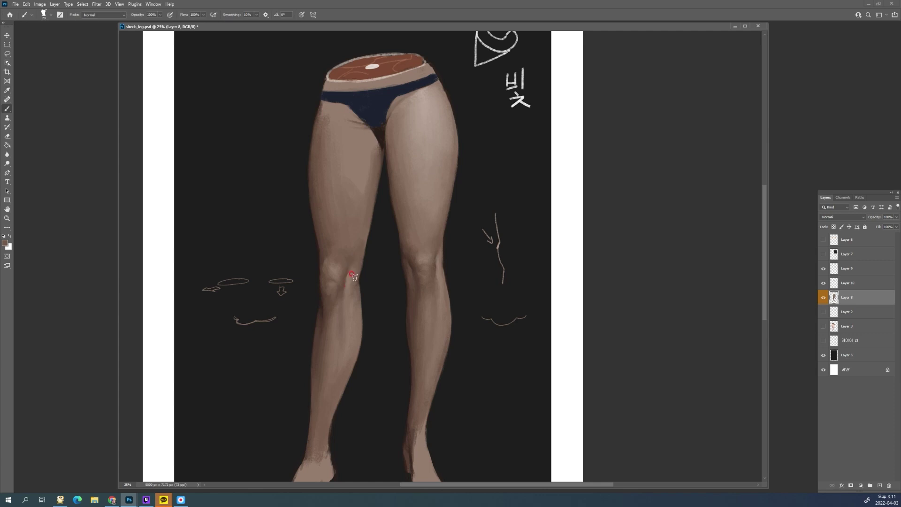
key(i)
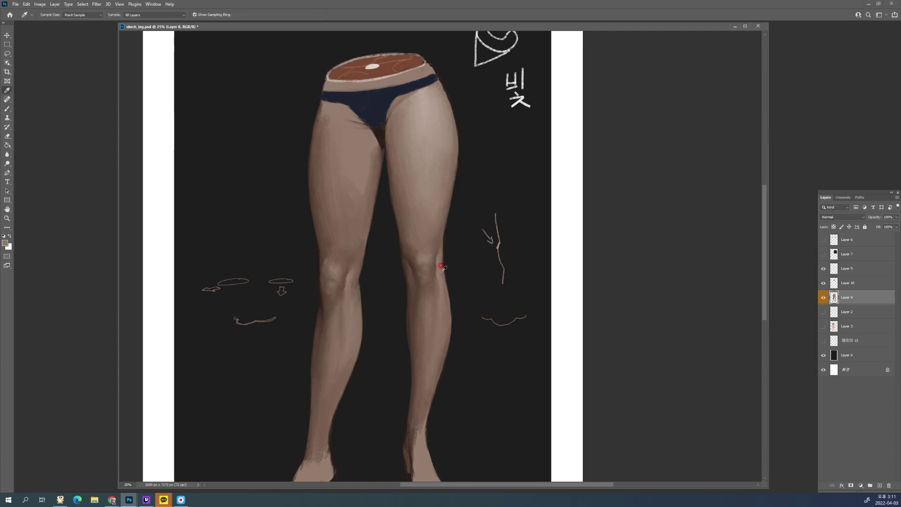
click(441, 267)
key(b)
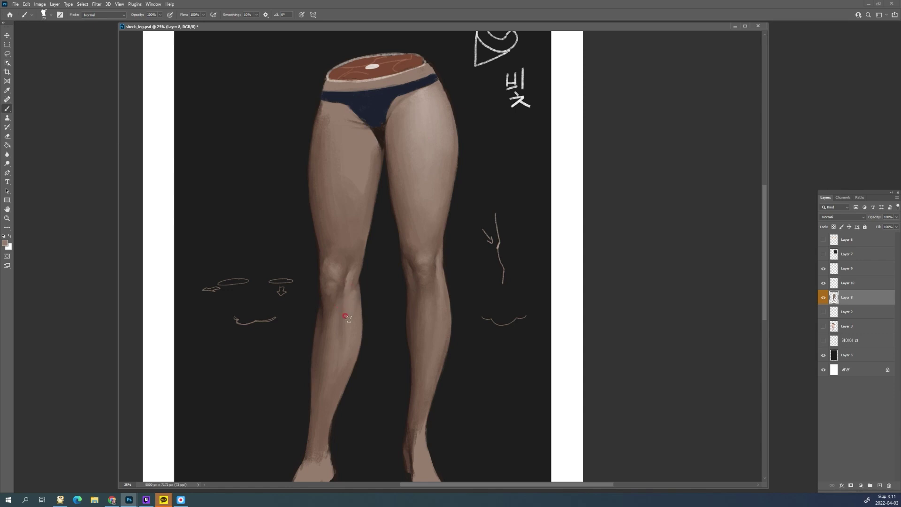
alt+click(359, 284)
drag(358, 288, 342, 308)
alt+click(351, 301)
alt+click(342, 308)
drag(337, 355, 343, 332)
Paint a broad highlight on the front of the left upper thigh with the right thigh's light tone and an enlarged brush
alt+click(430, 114)
key(bracketright)
drag(355, 134, 352, 161)
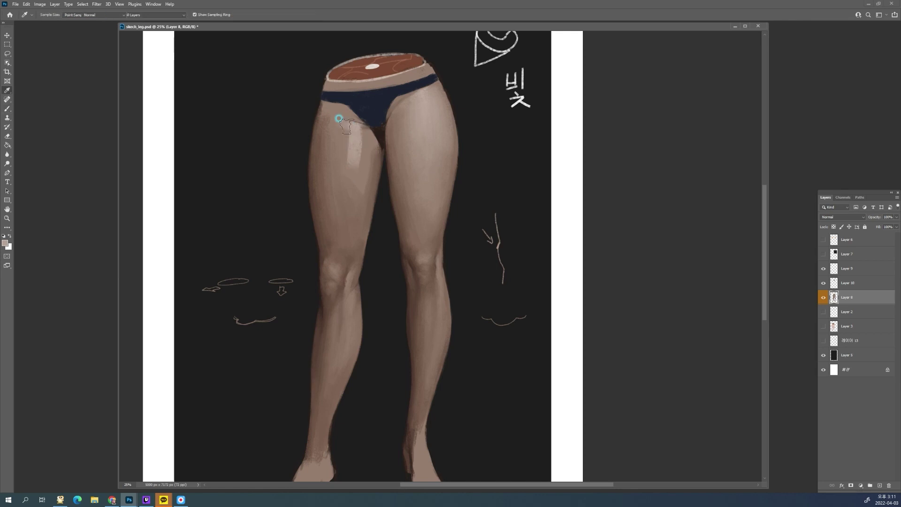
alt+click(351, 127)
alt+click(348, 126)
drag(347, 126, 336, 170)
drag(331, 137, 332, 181)
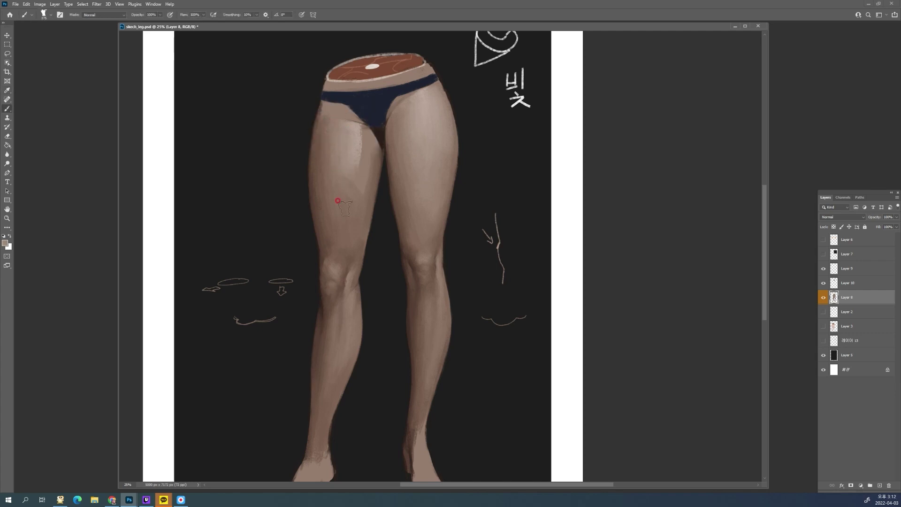
Blend the left thigh's highlight downward into the mid-thigh with long strokes of sampled skin tones
alt+click(347, 149)
drag(346, 150, 346, 187)
alt+click(339, 147)
drag(340, 148, 338, 202)
alt+click(345, 159)
alt+click(343, 182)
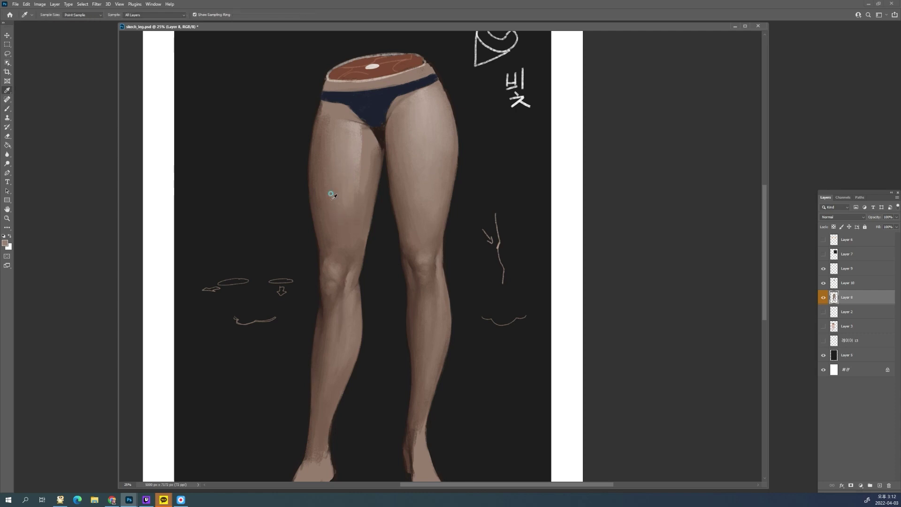
alt+click(337, 201)
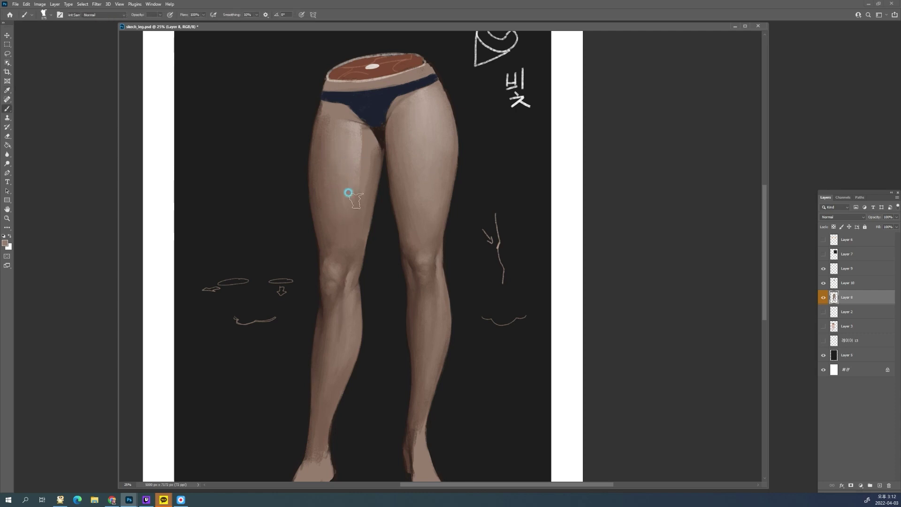
Smooth the highlight's hard inner edge into the left inner thigh with long strokes of sampled intermediate tones
alt+click(358, 161)
drag(353, 135, 348, 210)
alt+click(361, 161)
alt+click(358, 129)
drag(357, 128, 359, 168)
alt+click(359, 137)
alt+click(368, 143)
drag(358, 136, 348, 218)
alt+click(371, 166)
drag(361, 168, 350, 206)
alt+click(365, 142)
drag(361, 146, 345, 204)
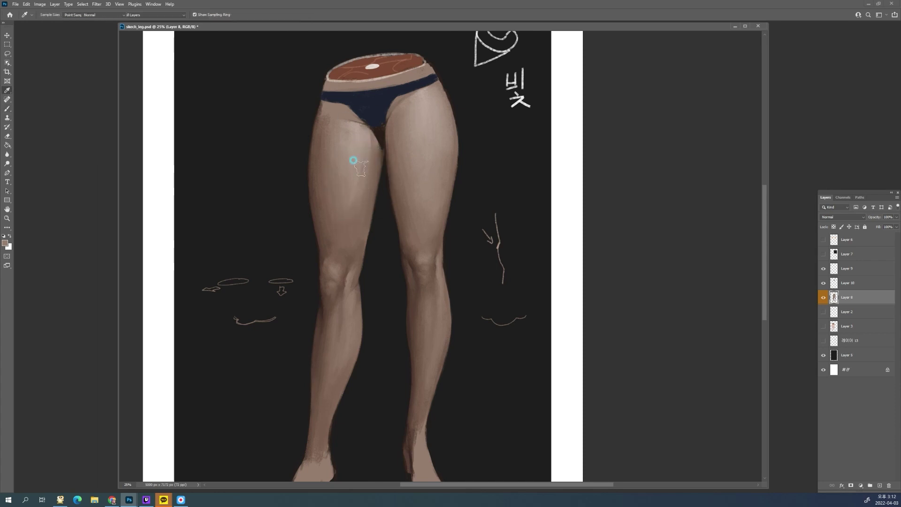
Even out the left thigh's tonal transitions from the upper front down to above the knee
alt+click(350, 197)
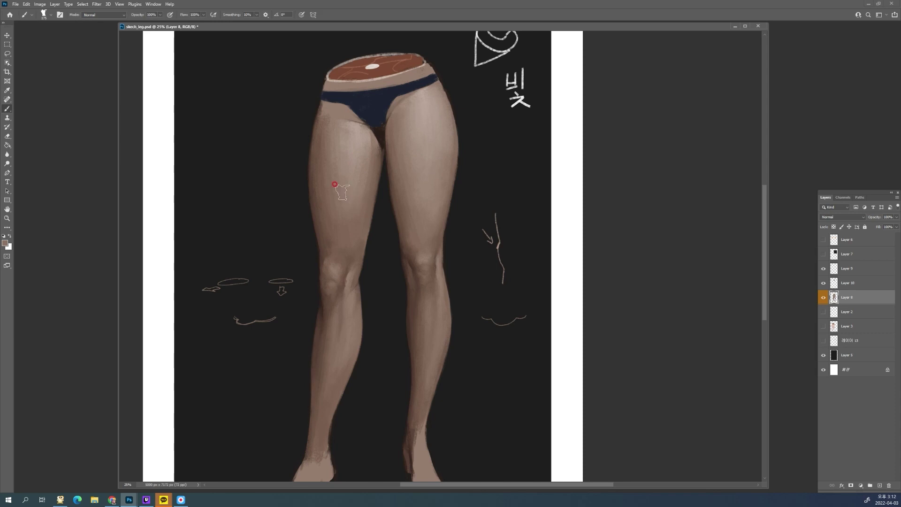
alt+click(346, 232)
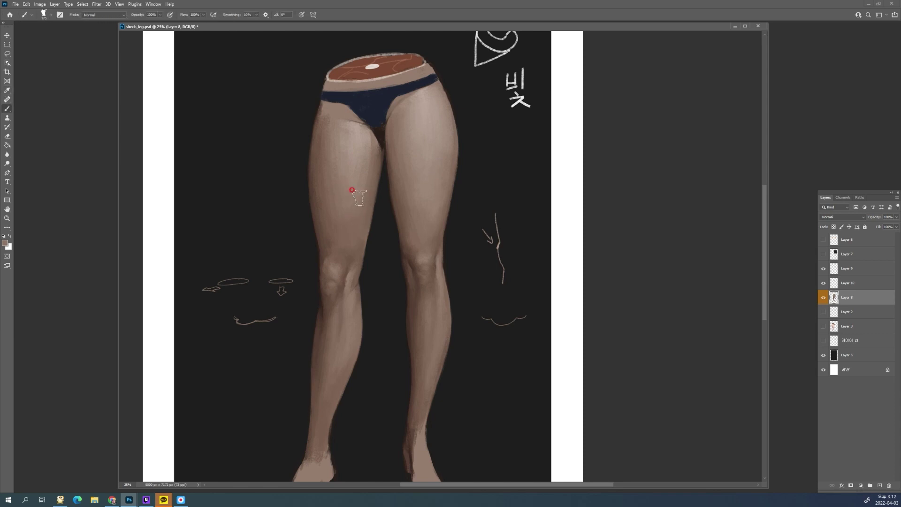
alt+click(337, 160)
key(alt)
alt+click(327, 127)
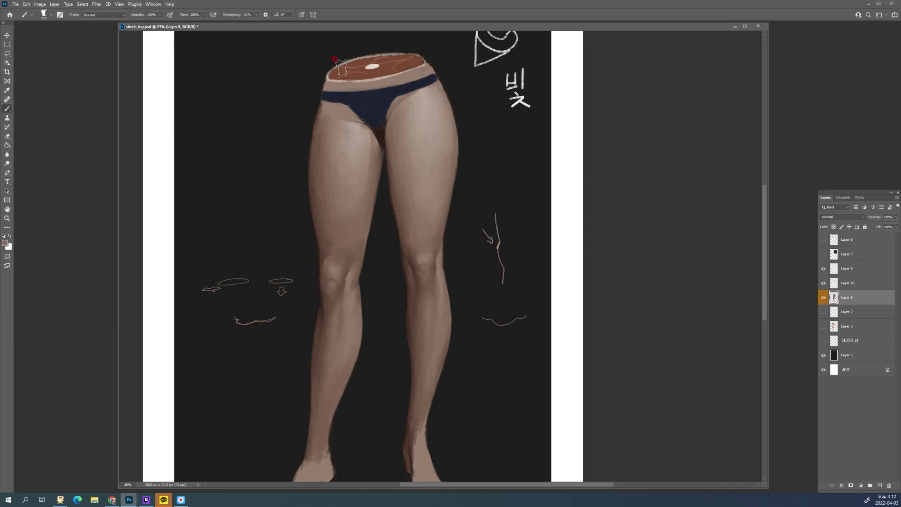
Fill out the left outer hip contour and rework the skin tone just below the navy briefs
alt+click(328, 85)
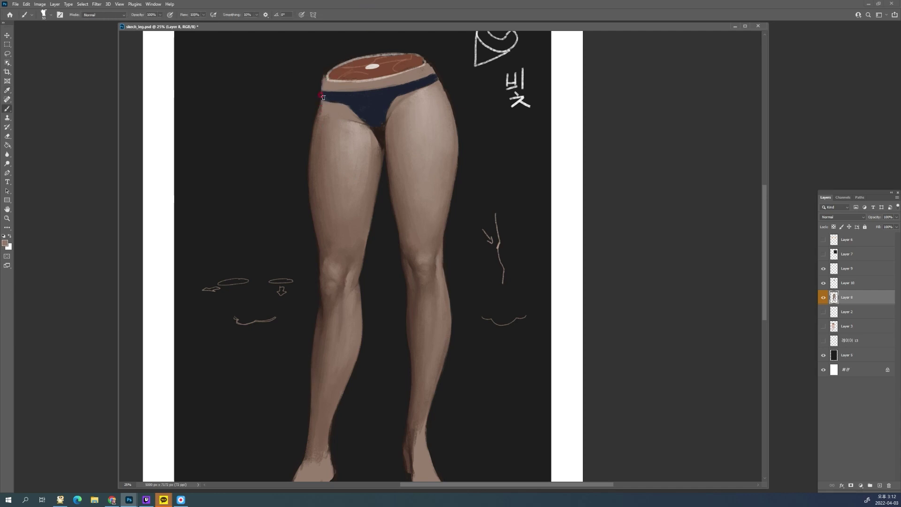
alt+click(334, 109)
key(])
alt+click(339, 112)
alt+click(339, 113)
alt+click(320, 106)
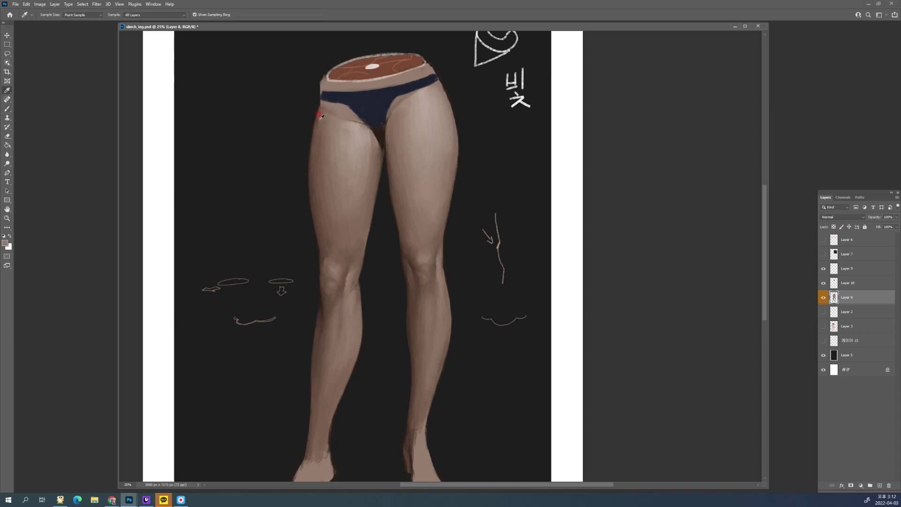
Shade the left end of the skin strip above the navy briefs with sampled tones
alt+click(334, 84)
alt+click(326, 80)
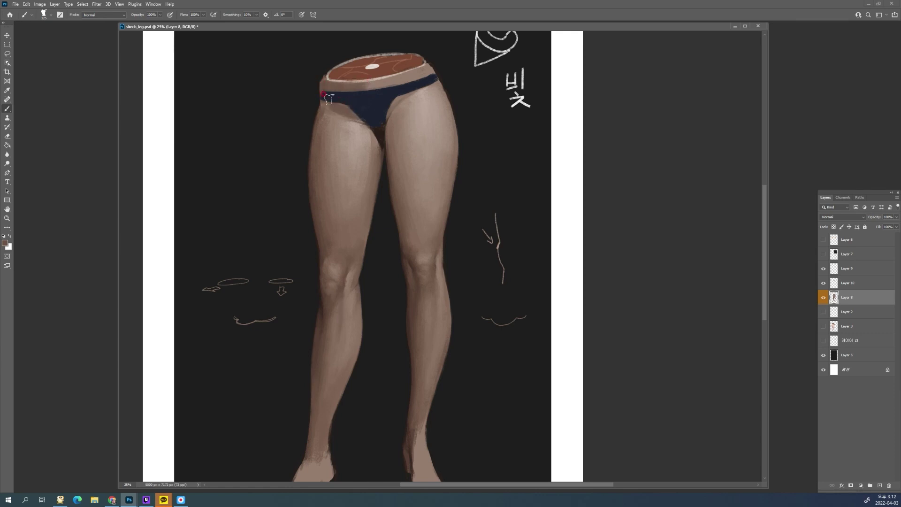
alt+click(342, 80)
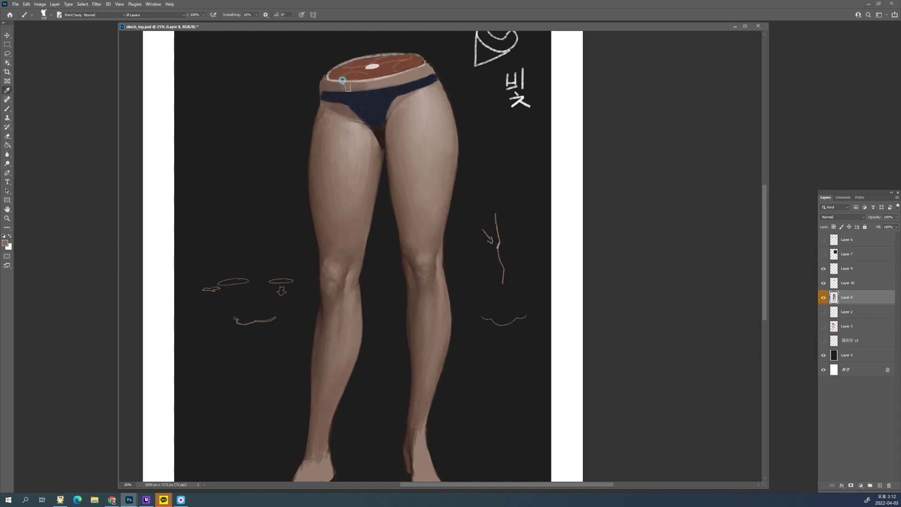
Blend the groin shadow into the left upper thigh along the edge of the briefs
alt+click(345, 108)
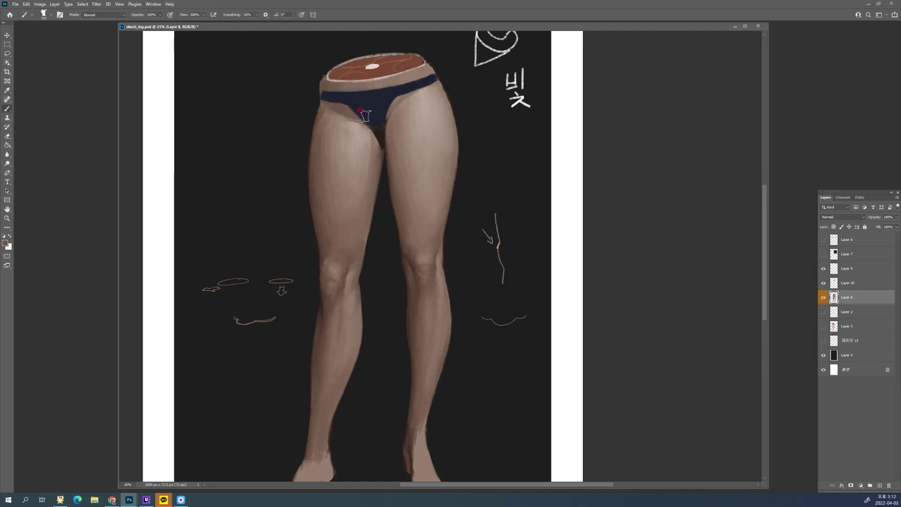
alt+click(346, 114)
alt+click(344, 105)
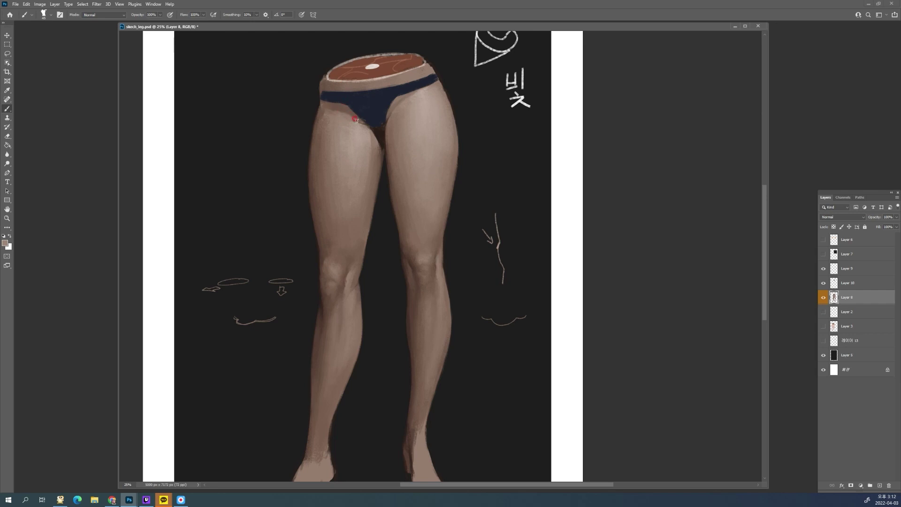
alt+click(333, 106)
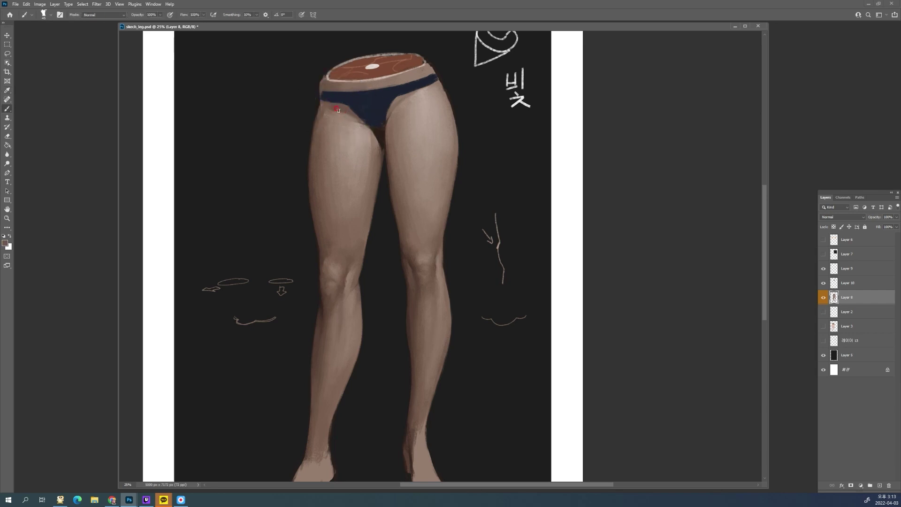
Darken and refine the crease along the left leg opening of the briefs with sampled shadow tones
scroll(369, 124, up, 1)
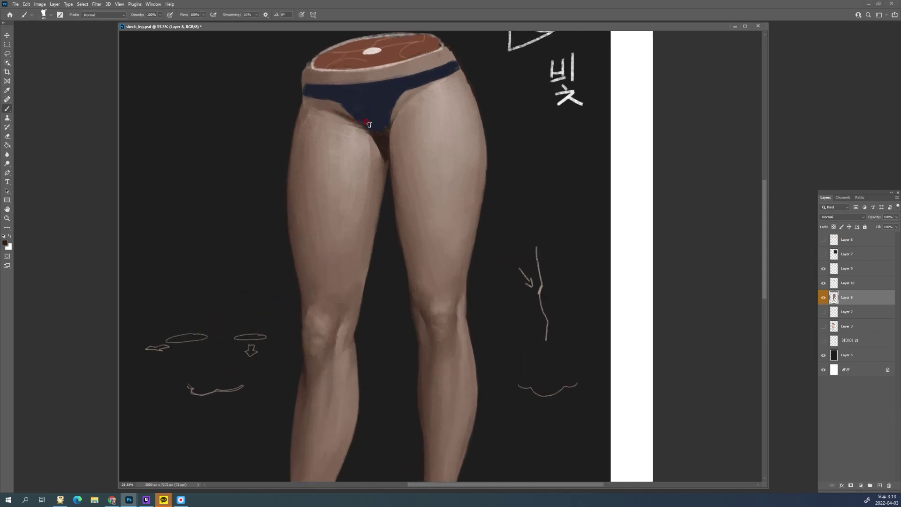
alt+click(324, 100)
alt+click(343, 110)
alt+click(328, 114)
alt+click(315, 114)
Blend the left upper thigh's outer edge into the hip with sampled mid and shadow tones
alt+click(298, 142)
alt+click(294, 137)
alt+click(306, 133)
alt+click(310, 137)
alt+click(304, 146)
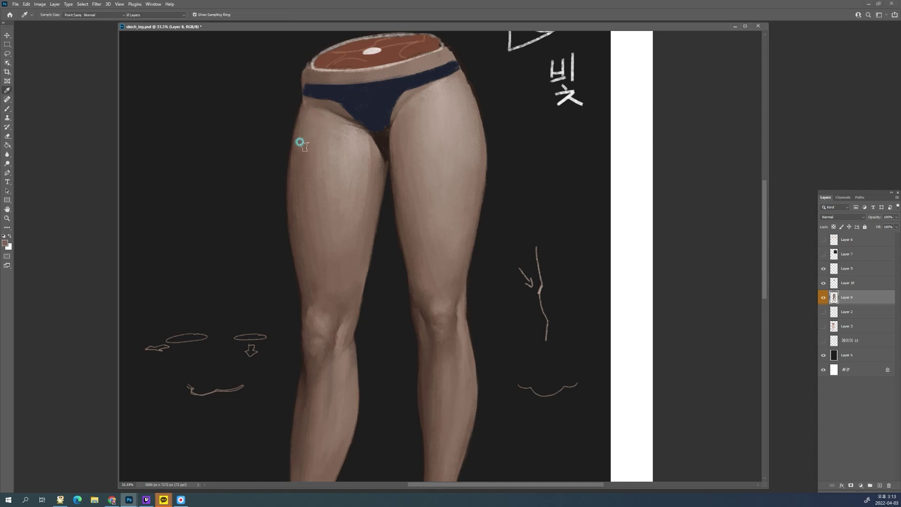
alt+click(305, 154)
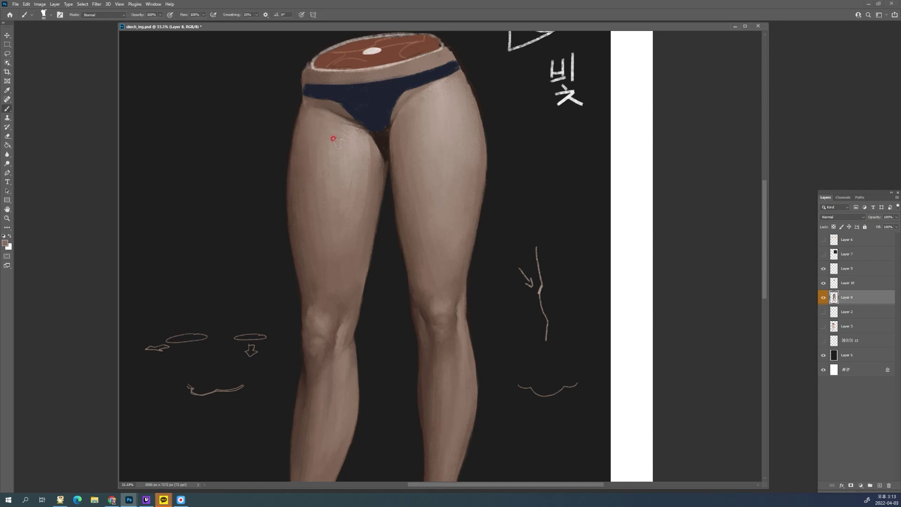
Blend the front of the left upper thigh below the leg opening of the briefs with sampled skin tones
alt+click(356, 130)
click(356, 129)
alt+click(351, 131)
alt+click(356, 136)
drag(345, 131, 322, 121)
alt+click(330, 134)
alt+click(322, 120)
drag(323, 123, 319, 154)
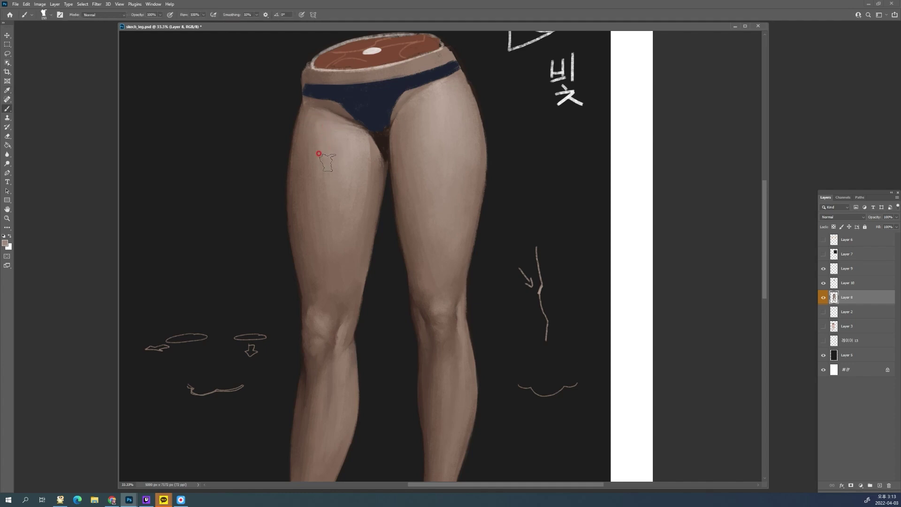
Blend the left thigh's inner top edge beside the groin shadow with sampled light and shadow tones
alt+click(311, 127)
alt+click(371, 153)
alt+click(362, 135)
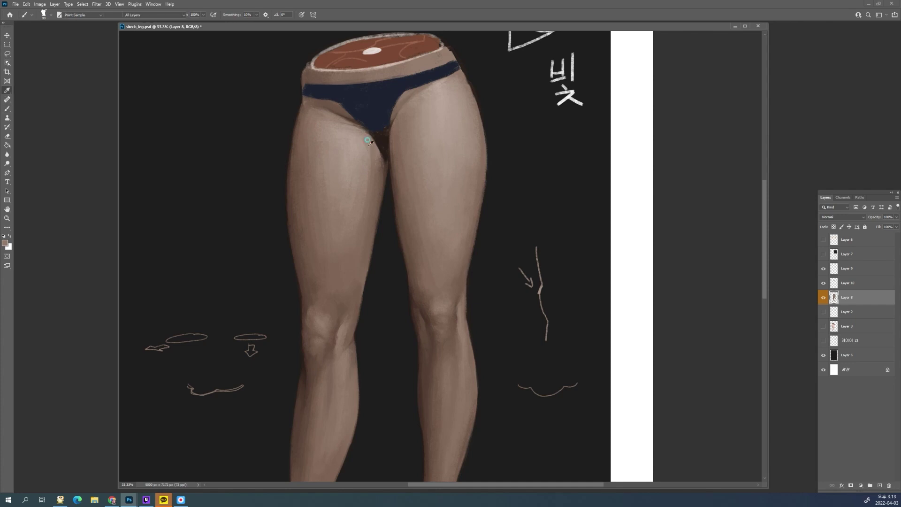
alt+click(360, 134)
click(360, 143)
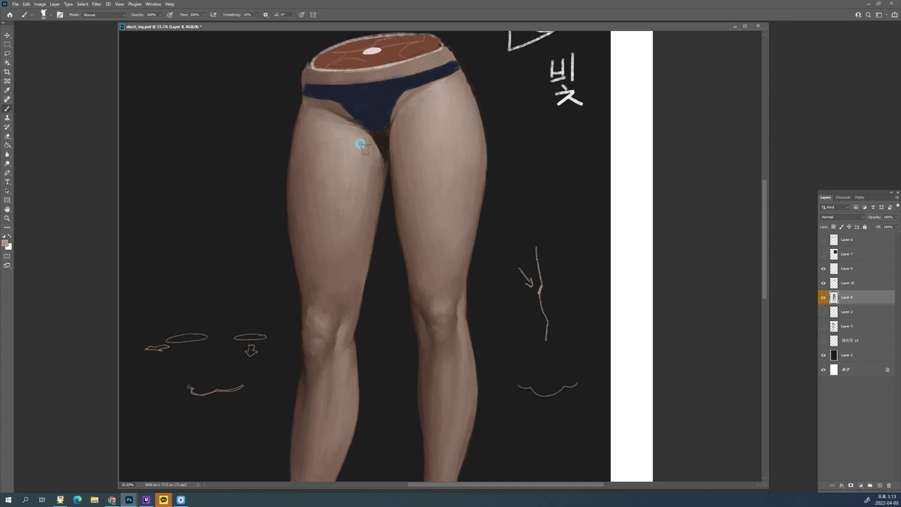
alt+click(357, 132)
alt+click(369, 170)
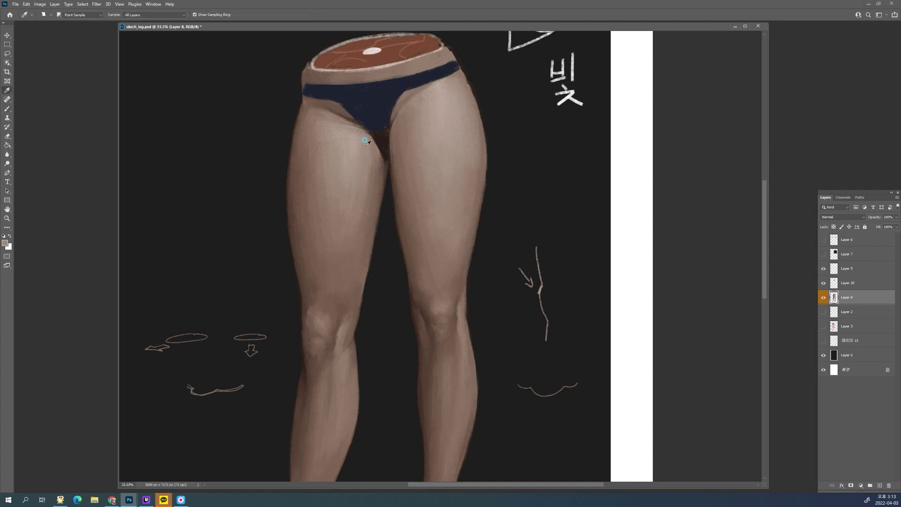
drag(376, 165, 364, 175)
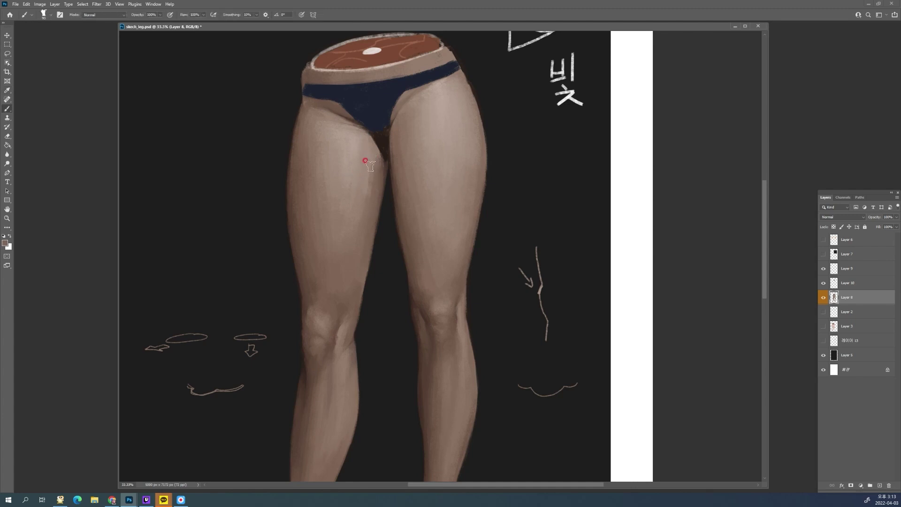
Enlarge the brush and blend sampled tones into the inner half of the left thigh below the groin
alt+click(360, 184)
key(bracketright)
key(bracketright)
key(bracketright)
alt+click(362, 166)
drag(345, 182, 352, 198)
Smooth the left inner thigh's shading from the groin down to mid-thigh with sampled skin tones
alt+click(374, 151)
drag(366, 158, 359, 167)
alt+click(358, 167)
alt+click(360, 162)
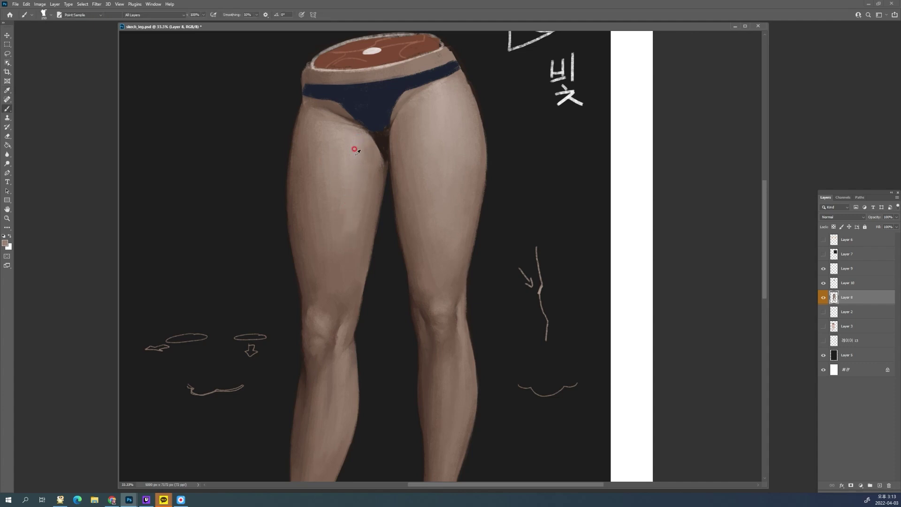
alt+click(367, 171)
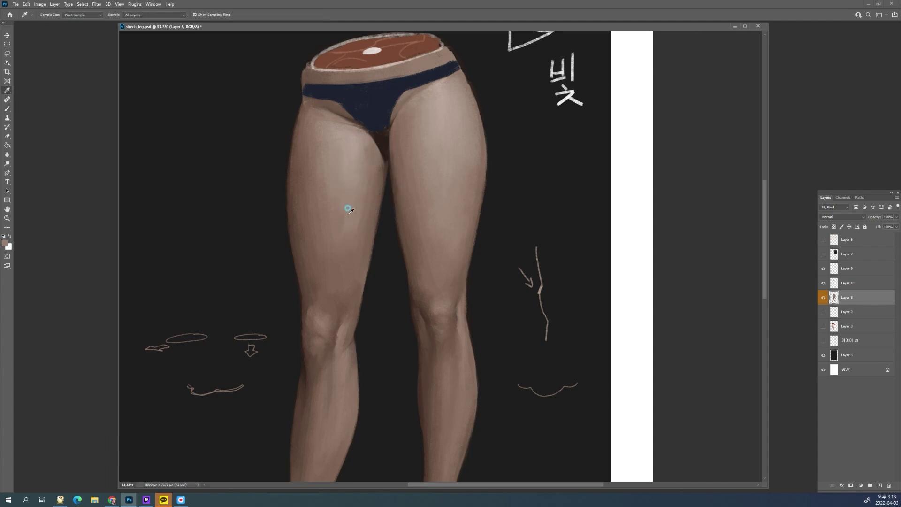
alt+click(346, 202)
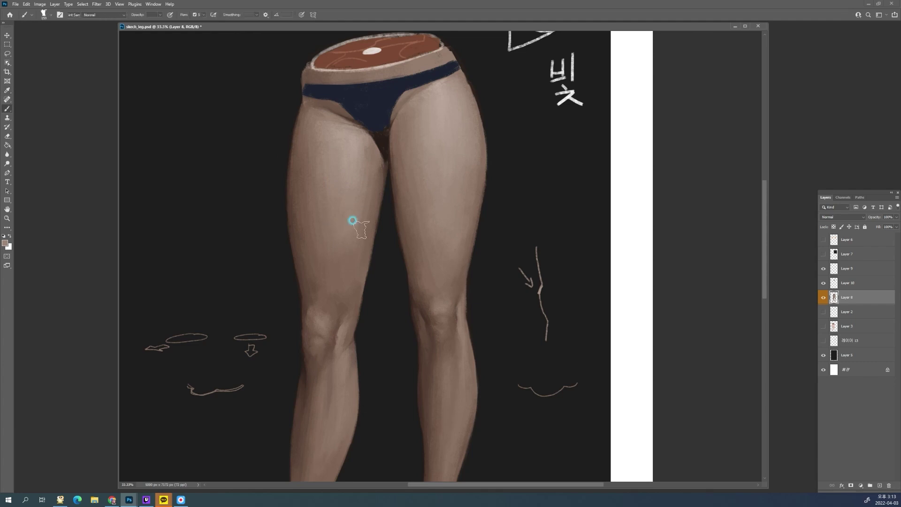
alt+click(358, 215)
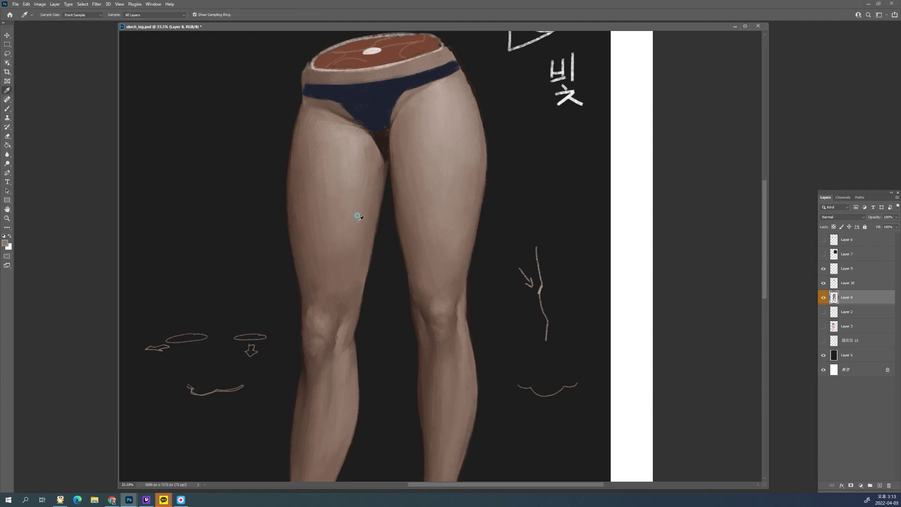
Smooth the outer half of the left thigh with long vertical strokes of sampled mid tones, from below the hip to mid-thigh
drag(323, 141, 316, 191)
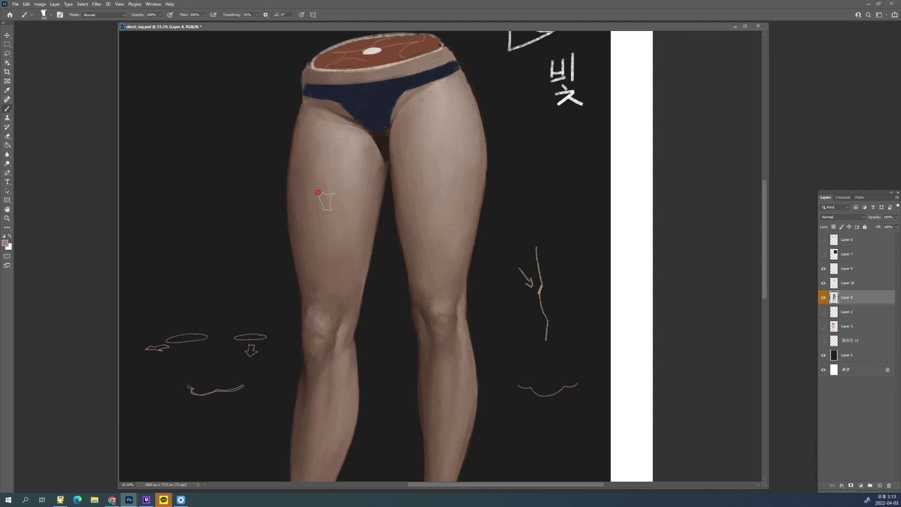
alt+click(328, 145)
drag(306, 140, 316, 207)
alt+click(316, 144)
drag(315, 145, 320, 227)
alt+click(315, 184)
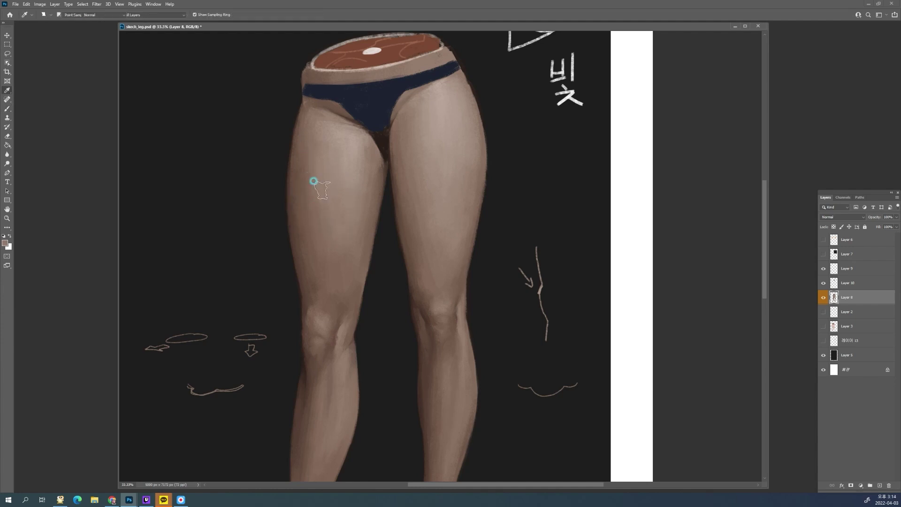
drag(315, 183, 316, 213)
alt+click(309, 155)
drag(302, 140, 309, 205)
alt+click(305, 136)
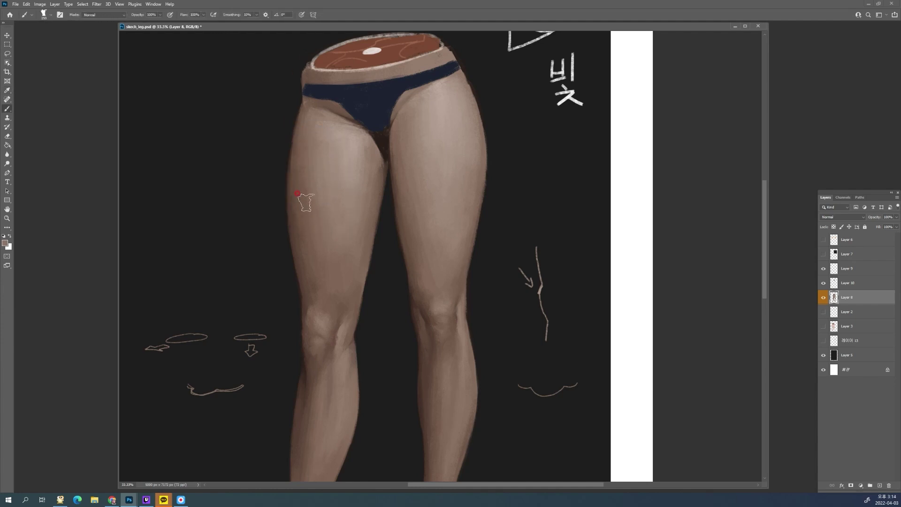
key(alt)
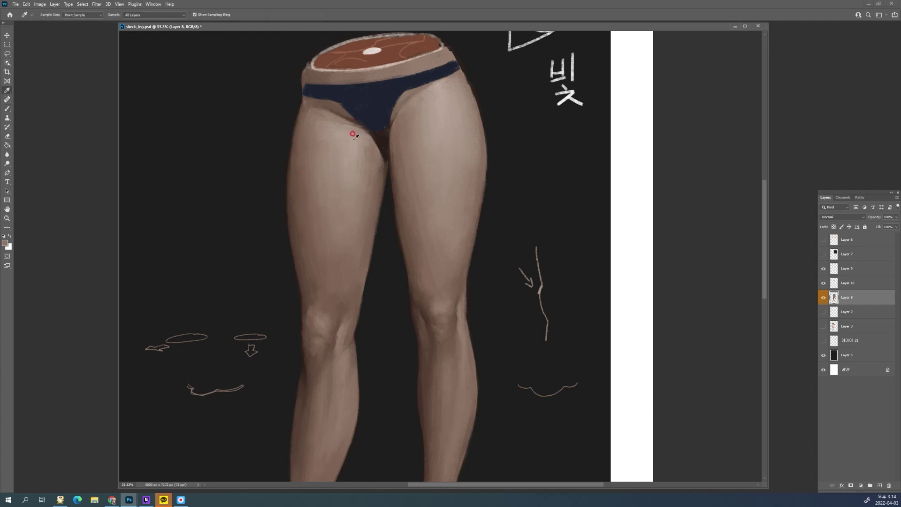
Blend the centre of the left upper thigh with sampled light tones
alt+click(368, 164)
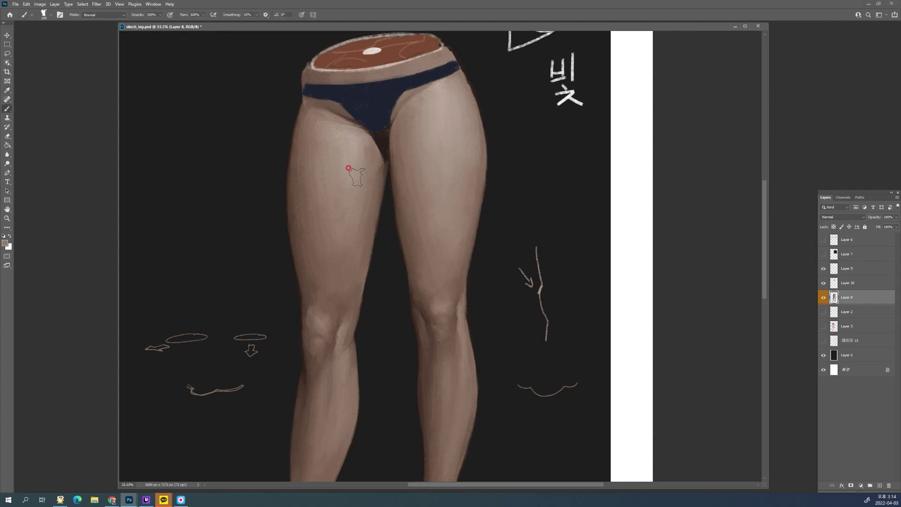
drag(329, 174, 332, 177)
alt+click(351, 188)
alt+click(319, 146)
Soften the crease shadow along the left leg opening of the briefs with sampled tones
alt+click(352, 128)
alt+click(338, 121)
alt+click(330, 112)
alt+click(328, 109)
alt+click(328, 113)
alt+click(332, 104)
alt+click(334, 111)
Blend the inner end of the left leg crease into the thigh just below the briefs
alt+click(363, 137)
alt+click(359, 134)
mouse_move(359, 163)
mouse_down()
mouse_move(352, 153)
mouse_move(360, 145)
mouse_up()
alt+click(365, 146)
alt+click(345, 133)
alt+click(358, 145)
alt+click(369, 147)
Repaint the left thigh's top inner edge next to the dark groin gap with sampled skin tones
drag(371, 152, 381, 163)
alt+click(373, 147)
alt+click(371, 152)
alt+click(374, 144)
drag(367, 149, 361, 184)
alt+click(370, 137)
alt+click(370, 155)
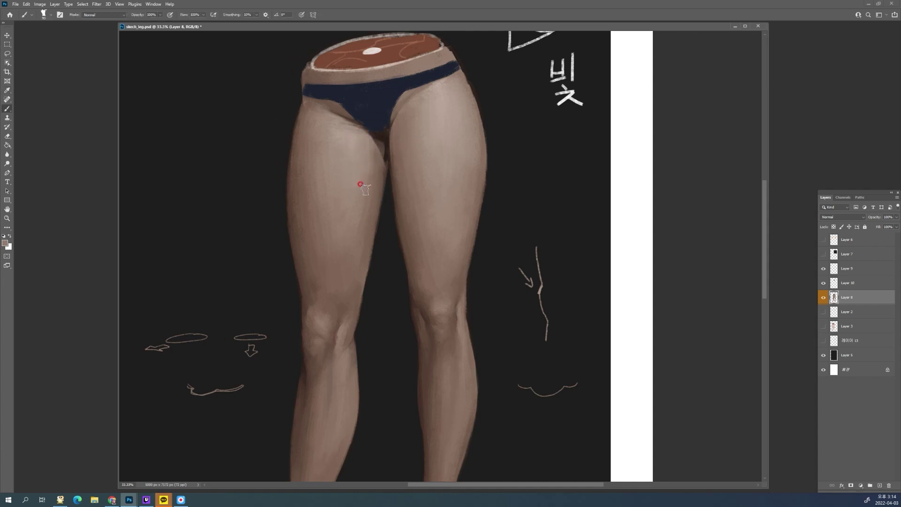
Refine the dark gap below the crotch and the right leg opening's edge with sampled tones
alt+click(377, 135)
alt+click(388, 172)
alt+click(390, 135)
alt+click(401, 99)
alt+click(387, 113)
Close the leg painting, reopen skech_leg.psd from the recent files, and arrange it in a floating window showing the whole canvas
alt+click(417, 124)
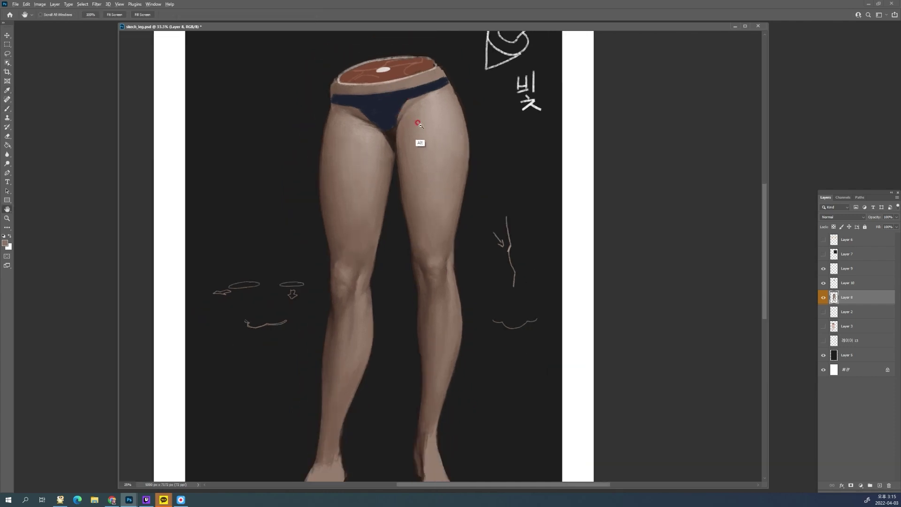
alt+click(417, 124)
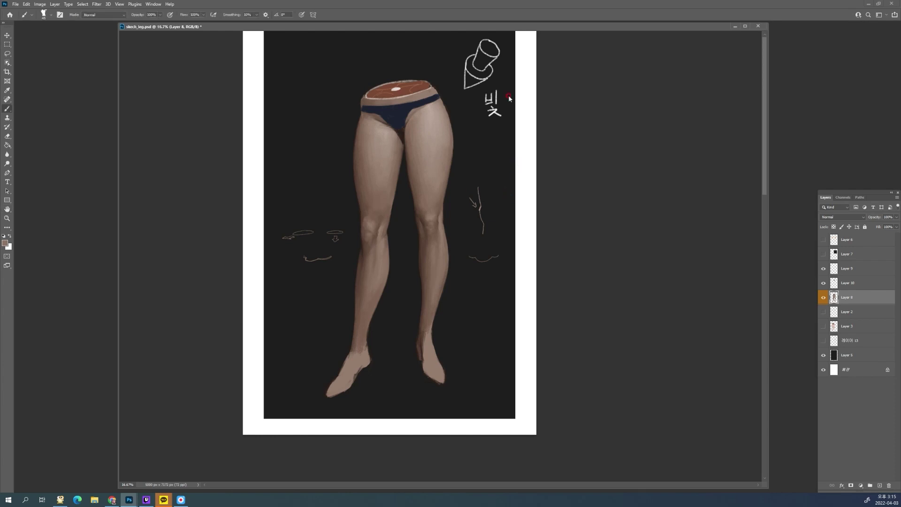
click(758, 26)
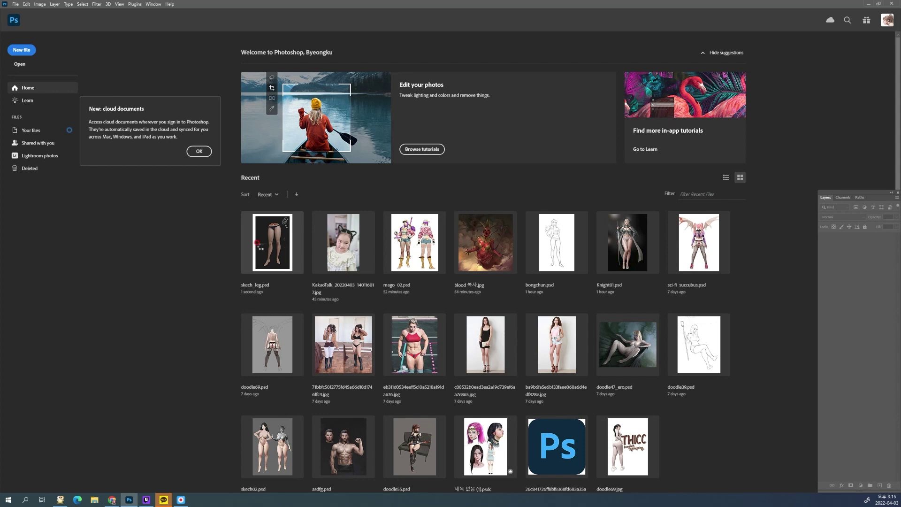
click(257, 243)
drag(238, 30, 398, 60)
drag(477, 54, 854, 23)
drag(797, 26, 724, 26)
key(space)
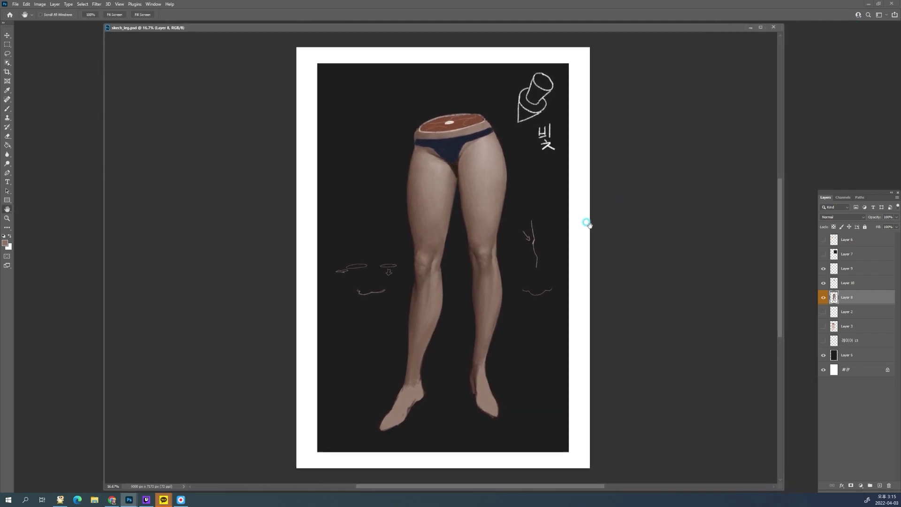
drag(585, 224, 593, 224)
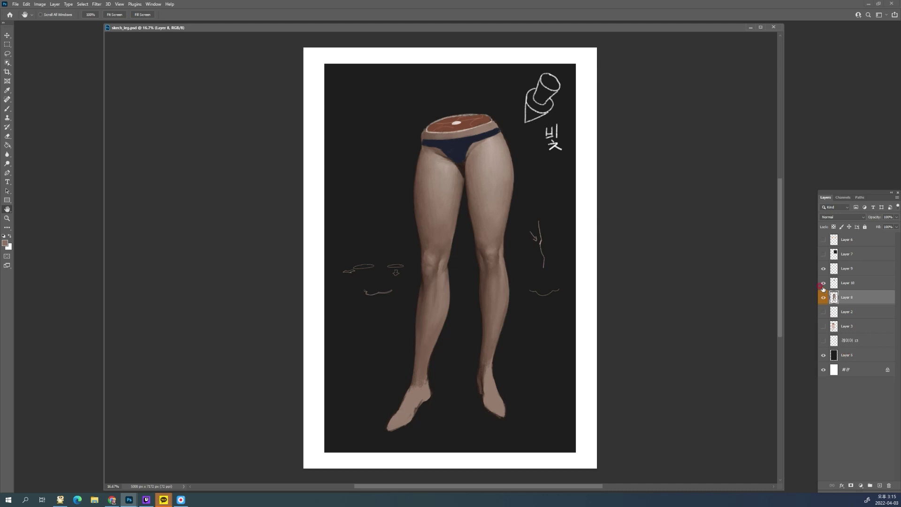
Hide Layers 8, 9 and 10 and view the leg painting on Layer 3 against the white and dark backgrounds
click(823, 355)
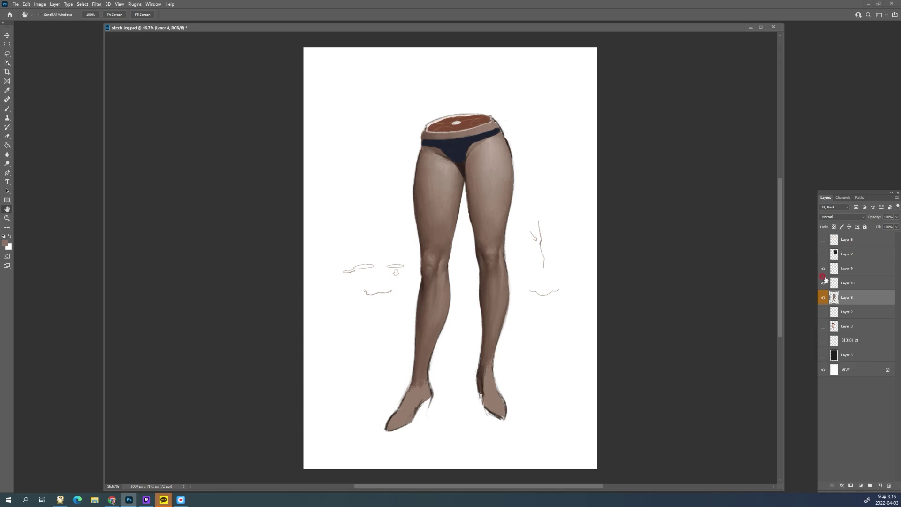
drag(823, 269, 821, 327)
click(823, 326)
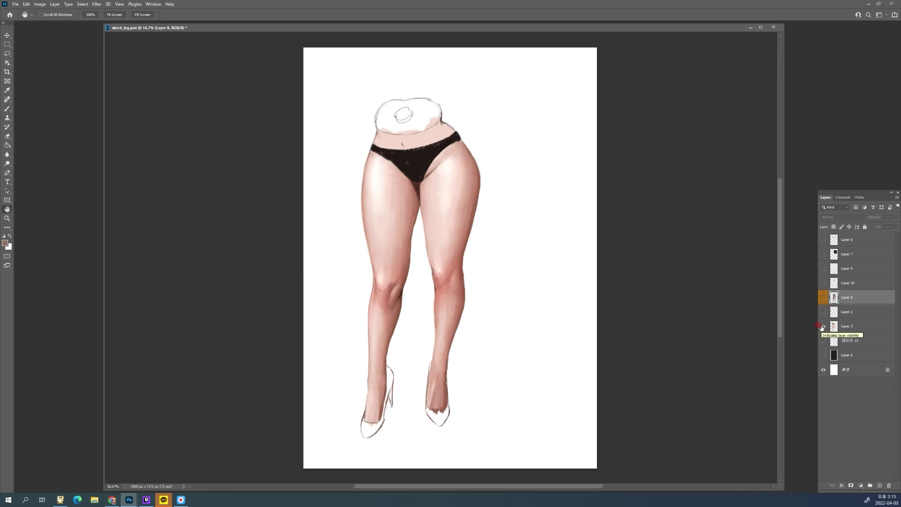
click(823, 356)
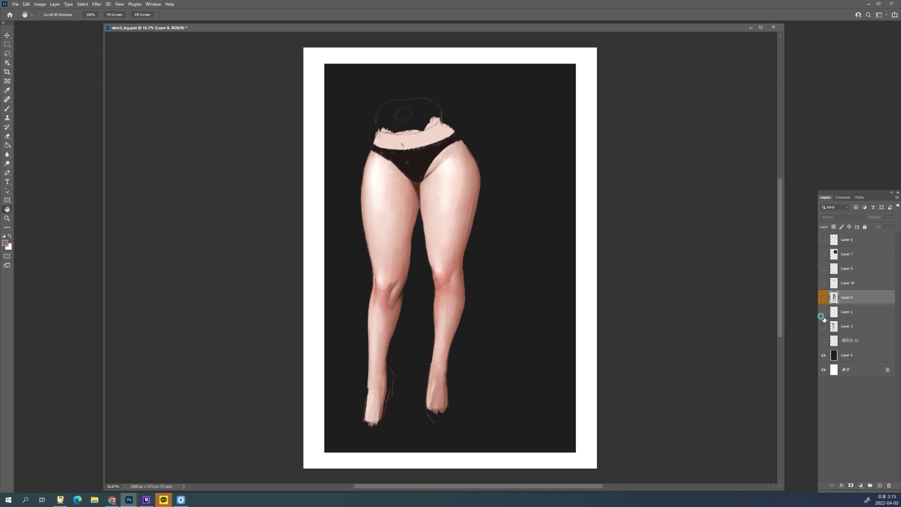
Hide Layer 3 and show Layers 8, 10 and 9 again
click(823, 316)
click(823, 297)
click(822, 283)
click(823, 268)
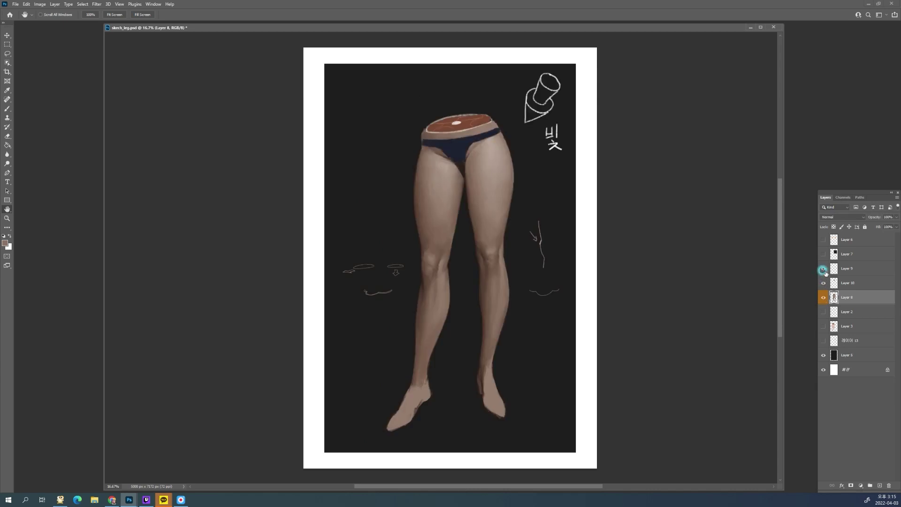
Switch to a soft round brush and enlarge it to roughly the width of a thigh
drag(549, 336, 526, 334)
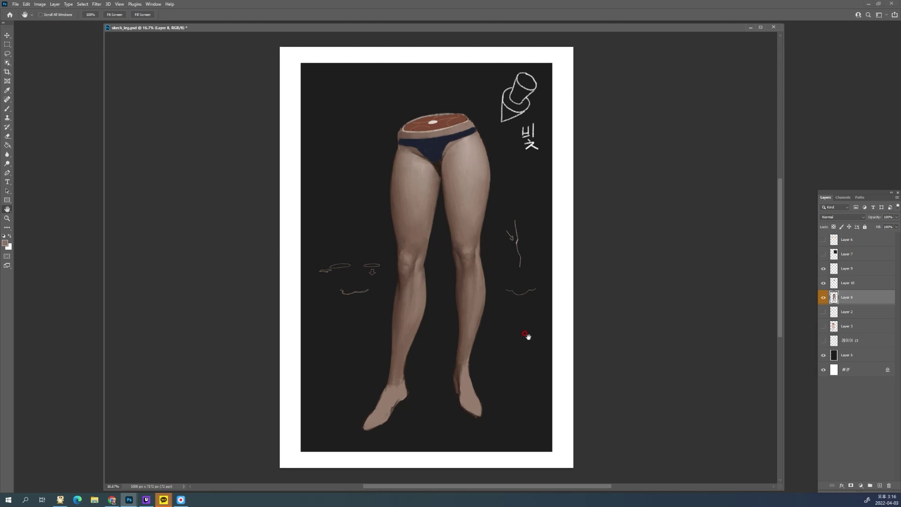
scroll(491, 238, up, 1)
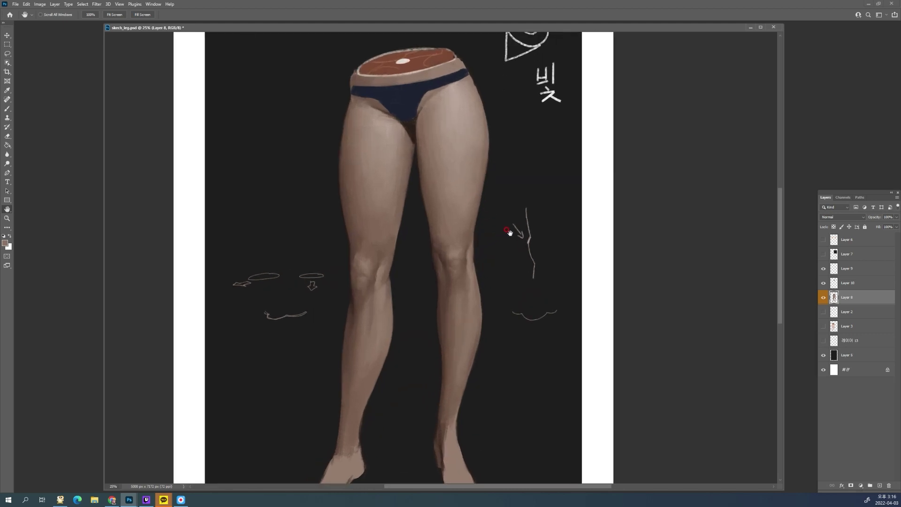
drag(513, 231, 503, 237)
alt+click(496, 244)
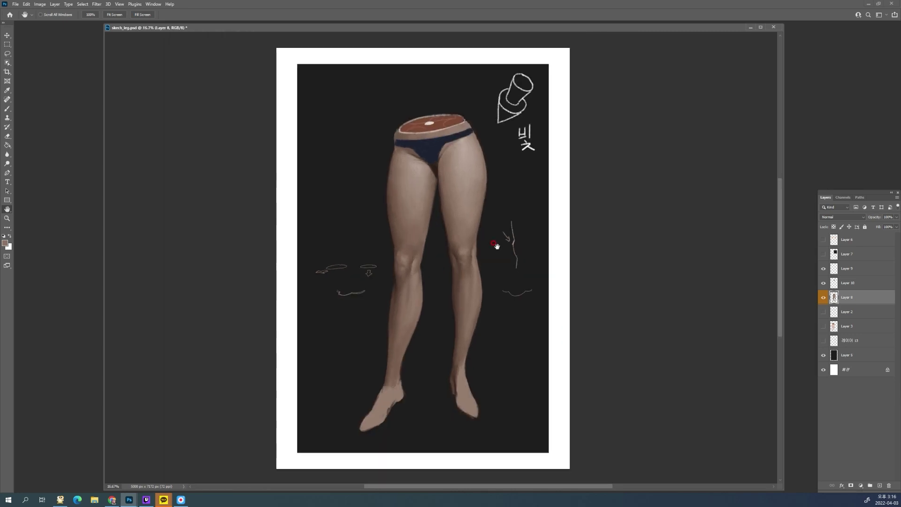
ctrl+click(499, 250)
scroll(498, 249, up, 1)
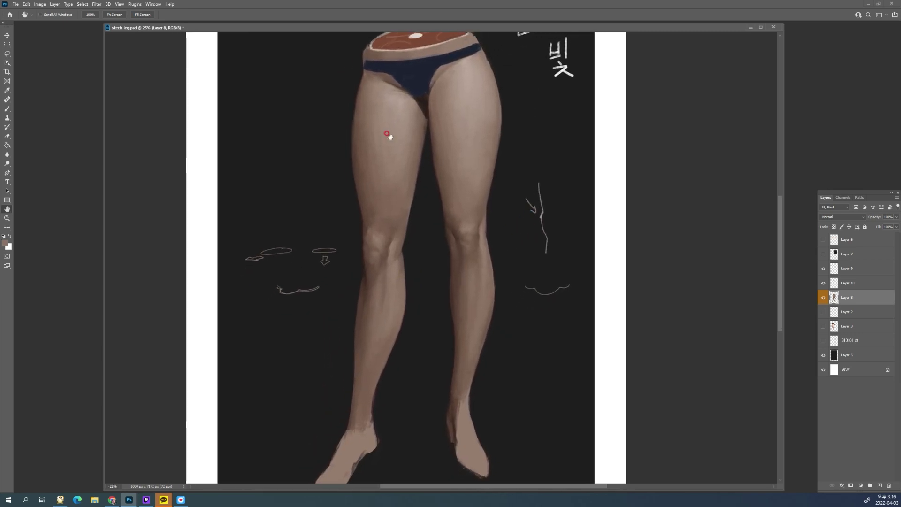
key(b)
click(52, 15)
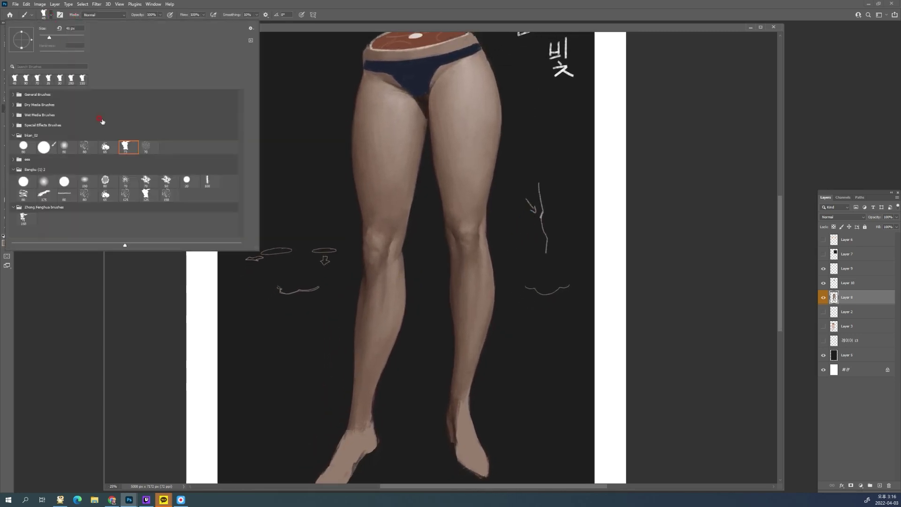
click(44, 181)
click(150, 299)
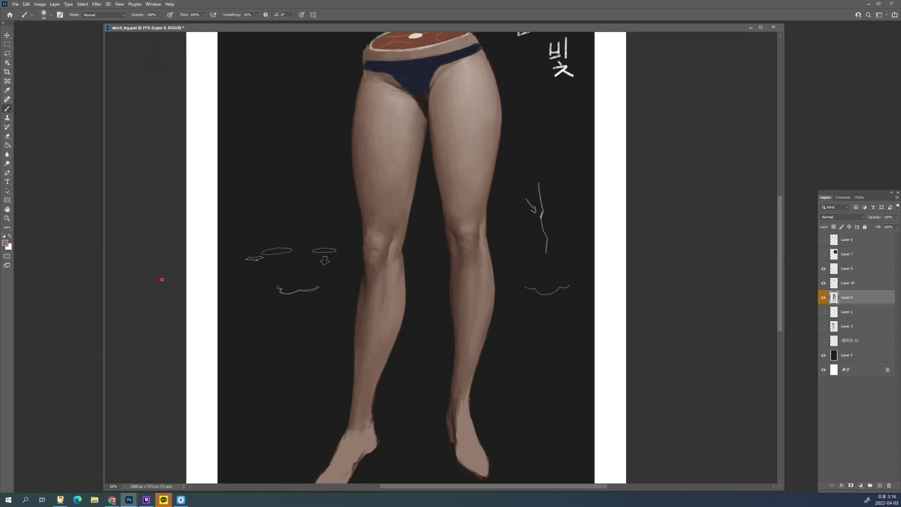
key(bracketright)
key(bracketright)
key(bracketright)
key(bracketright)
key(bracketright)
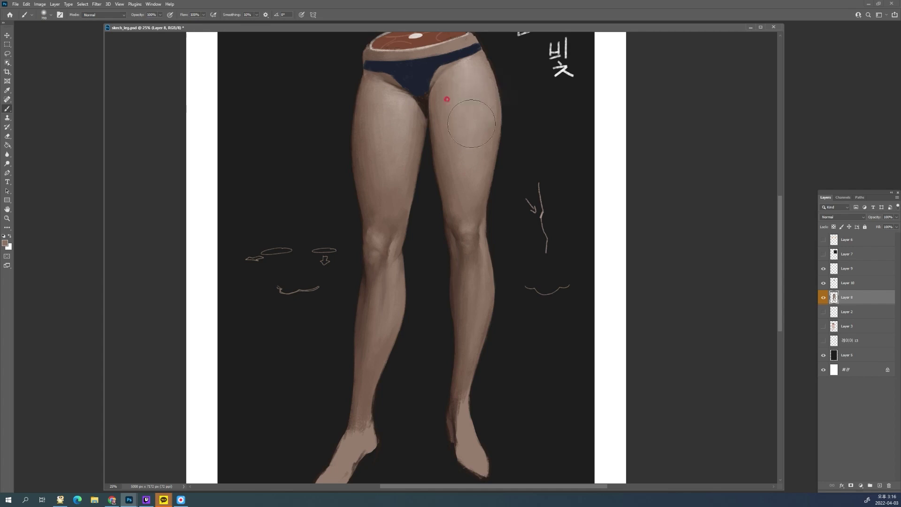
Try a soft stroke down the right leg, undo it, and lock the transparent pixels of Layer 8
mouse_move(474, 124)
mouse_down()
mouse_move(464, 231)
mouse_move(477, 307)
mouse_up()
key(ctrl+z)
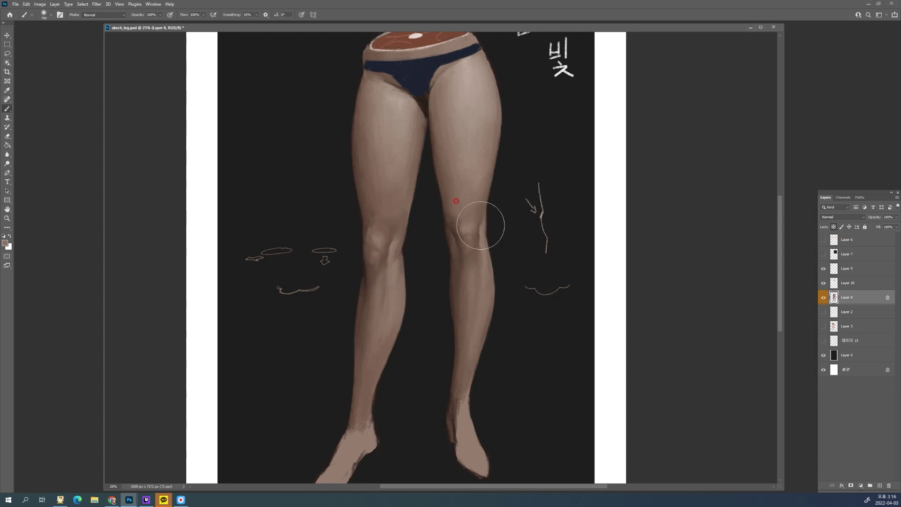
click(50, 17)
click(87, 268)
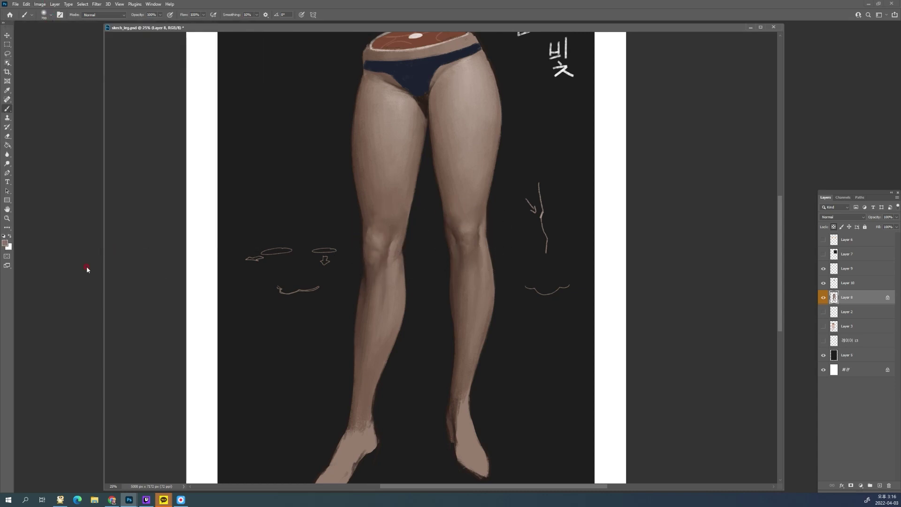
Set the foreground color to light pink #fab1b1 for painting with the brush
click(6, 242)
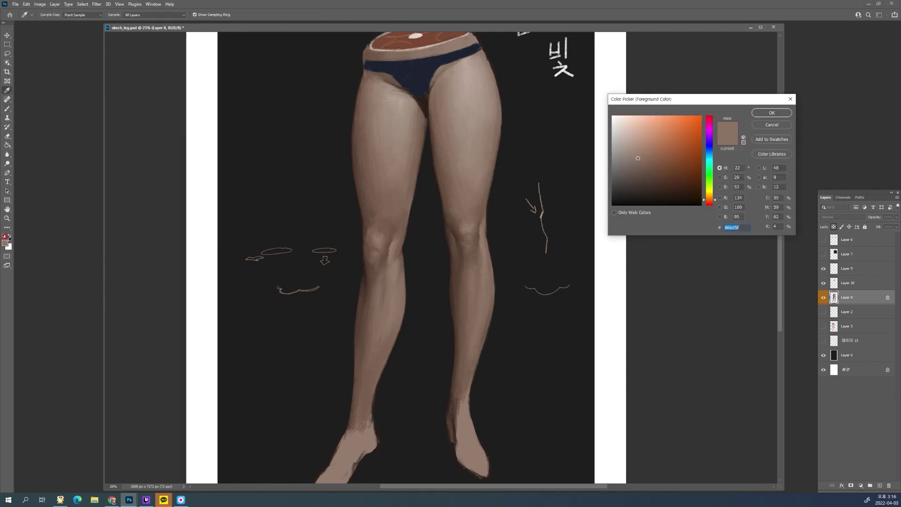
click(641, 120)
click(637, 117)
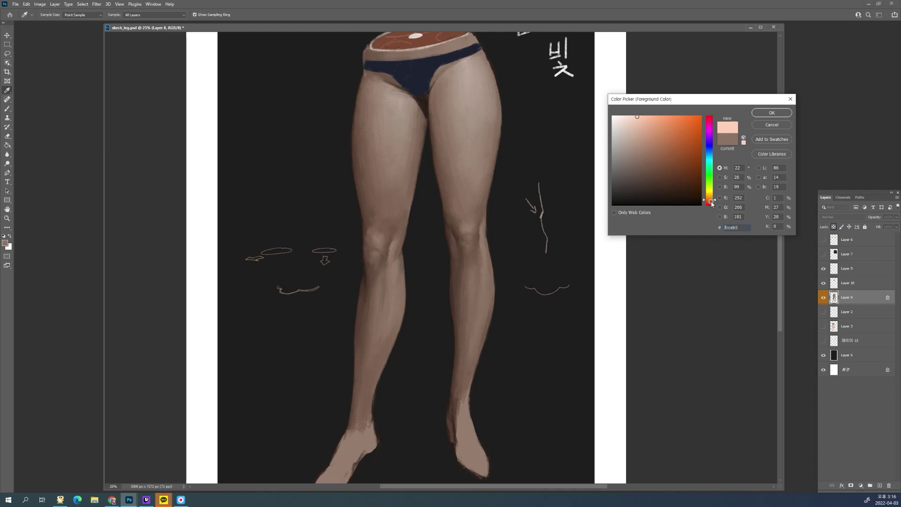
drag(711, 203, 712, 207)
click(638, 118)
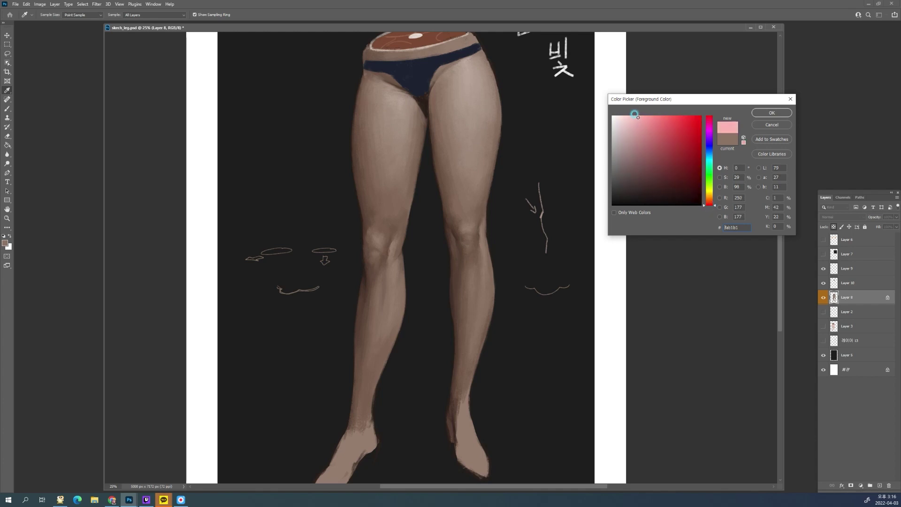
click(765, 113)
key(b)
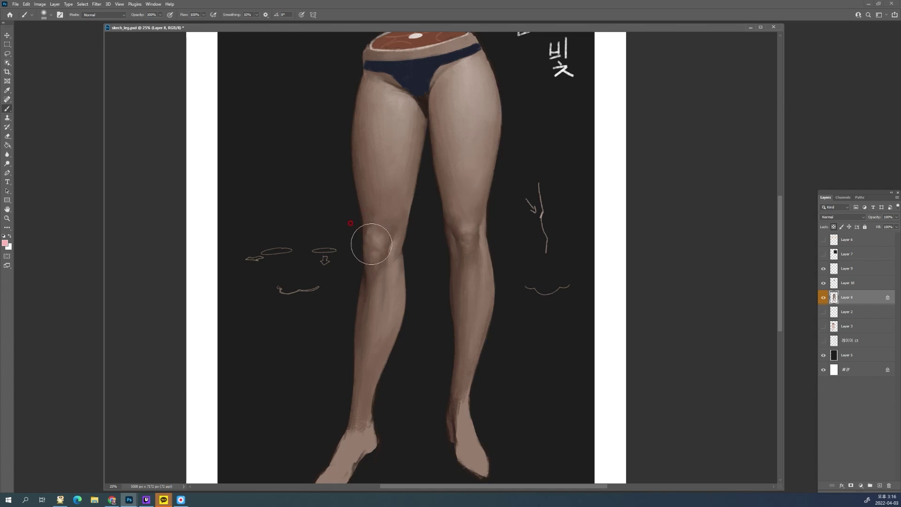
Try a soft pink stroke in Normal mode along the outer edge of the left-hand knee, and undo it
drag(358, 231, 358, 294)
key(bracketleft)
key(bracketleft)
key(bracketleft)
key(bracketleft)
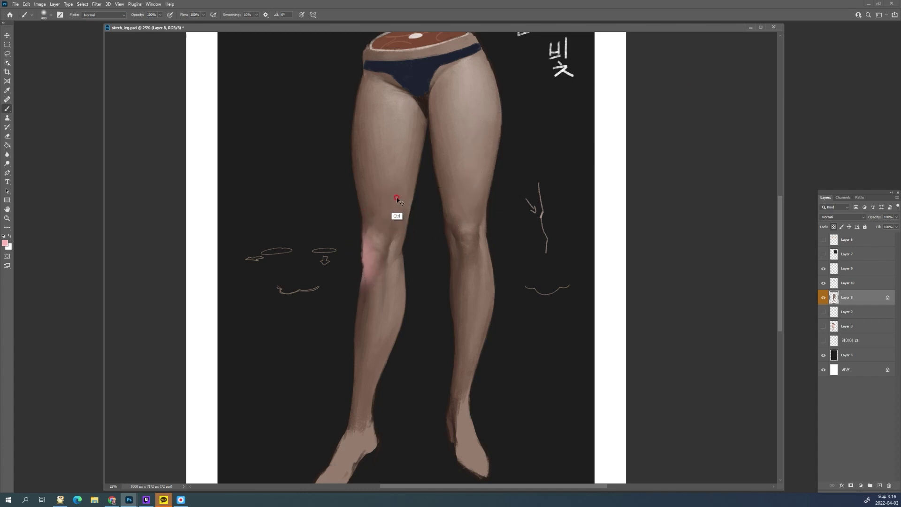
key(ctrl+z)
Set the brush blending mode to Multiply and tint both knees and upper shins with soft pink strokes
click(89, 14)
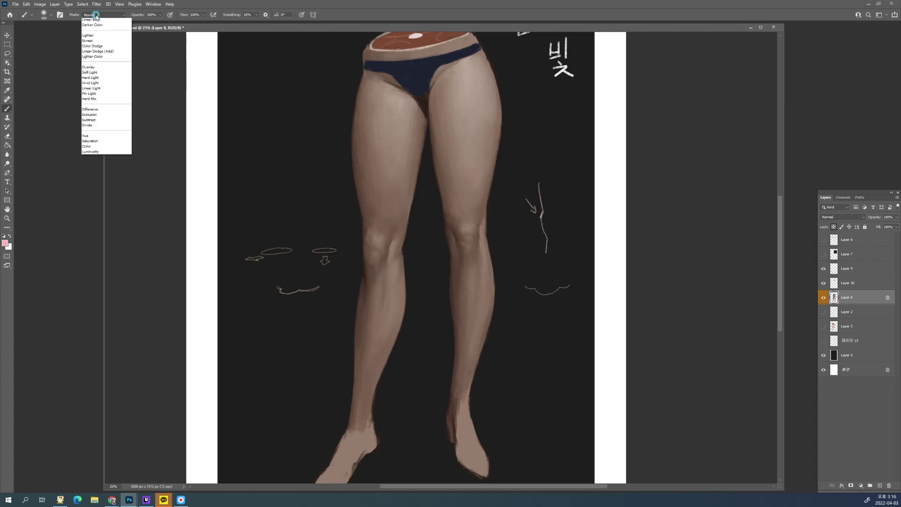
click(98, 52)
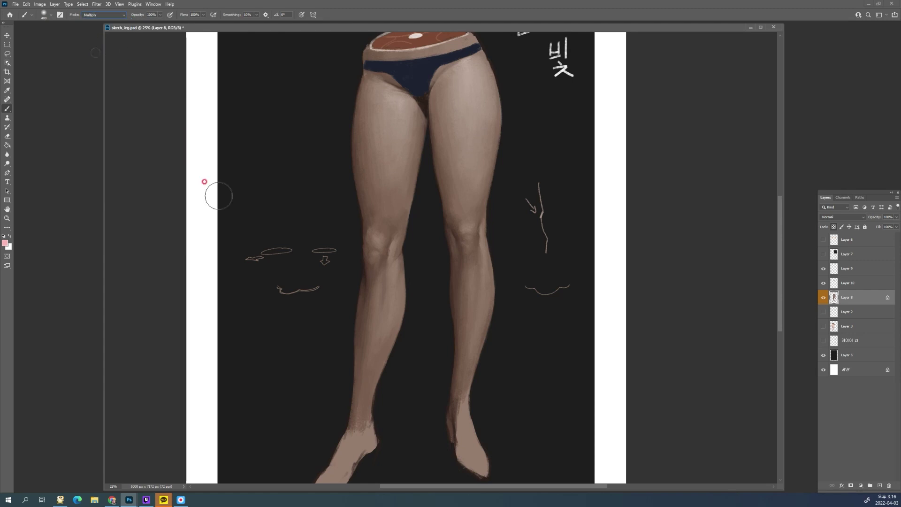
click(214, 215)
key(bracketright)
key(bracketright)
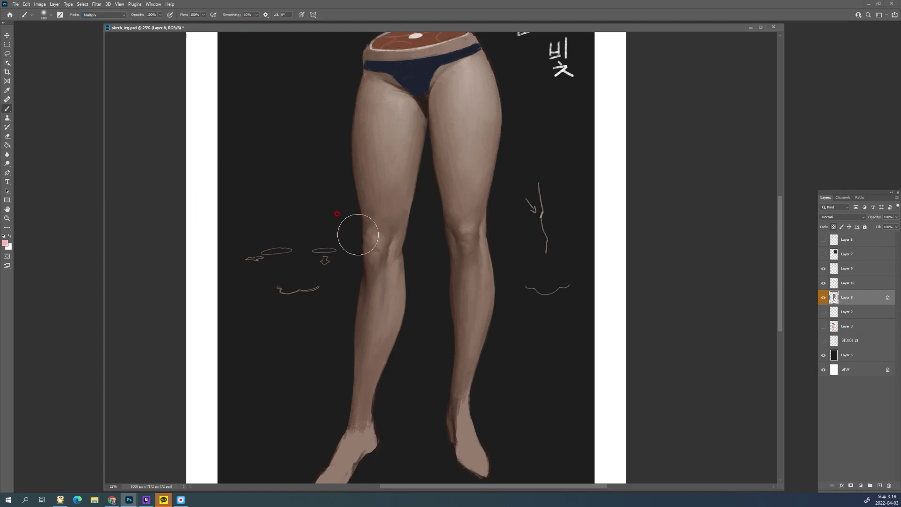
drag(357, 236, 356, 304)
key(ctrl+z)
drag(397, 241, 384, 265)
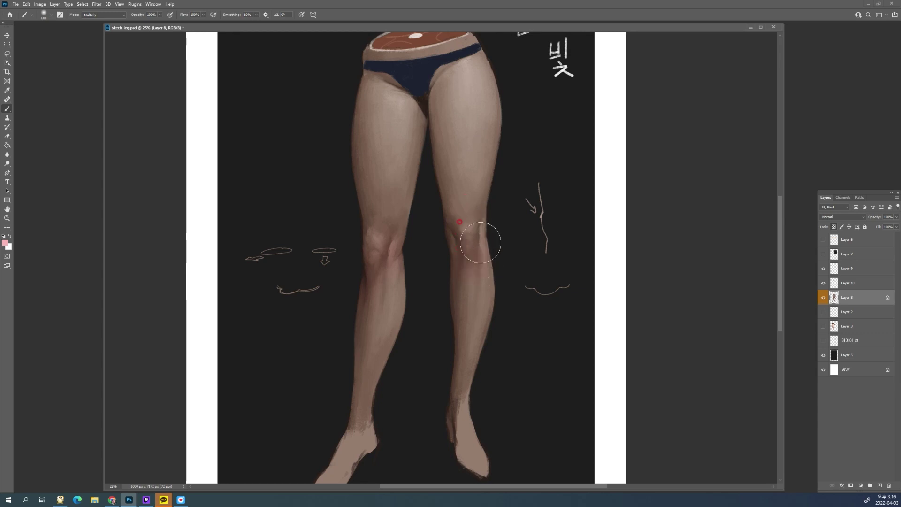
Change the foreground color to very pale pink #ffe9e4
click(5, 243)
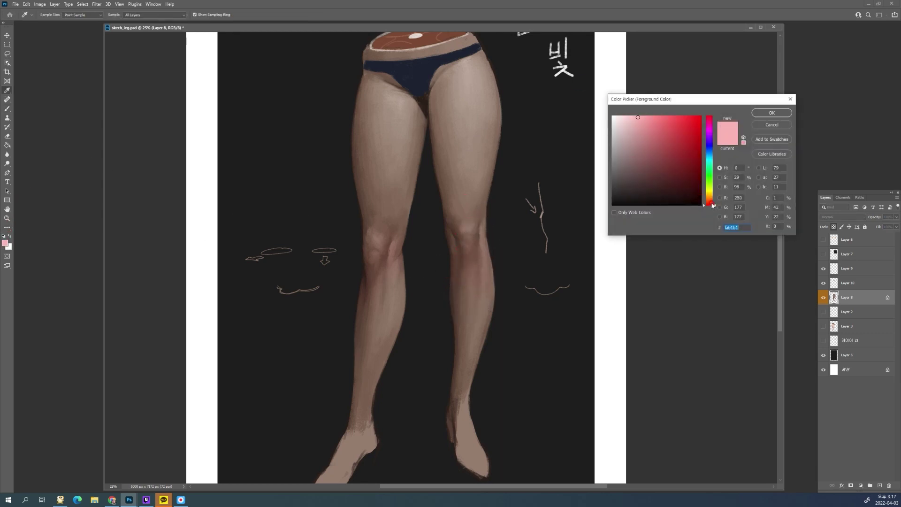
drag(712, 205, 711, 204)
click(630, 117)
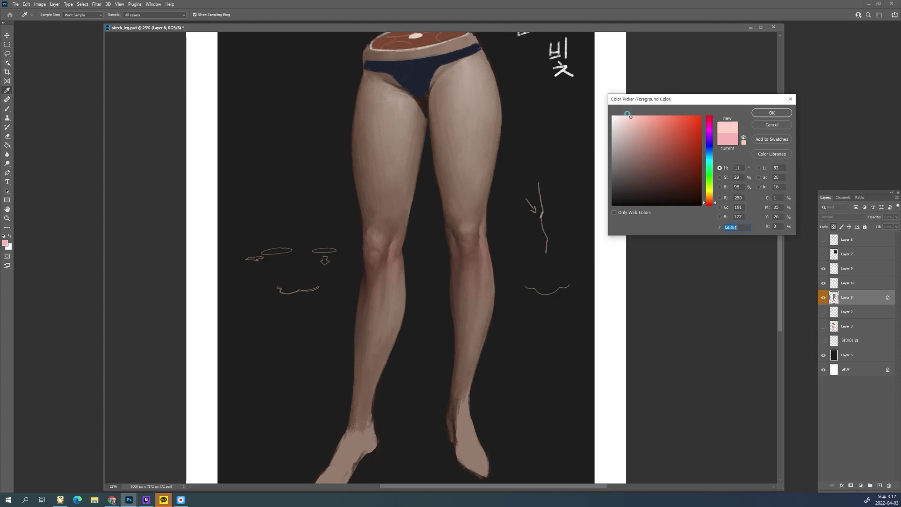
click(621, 115)
click(777, 118)
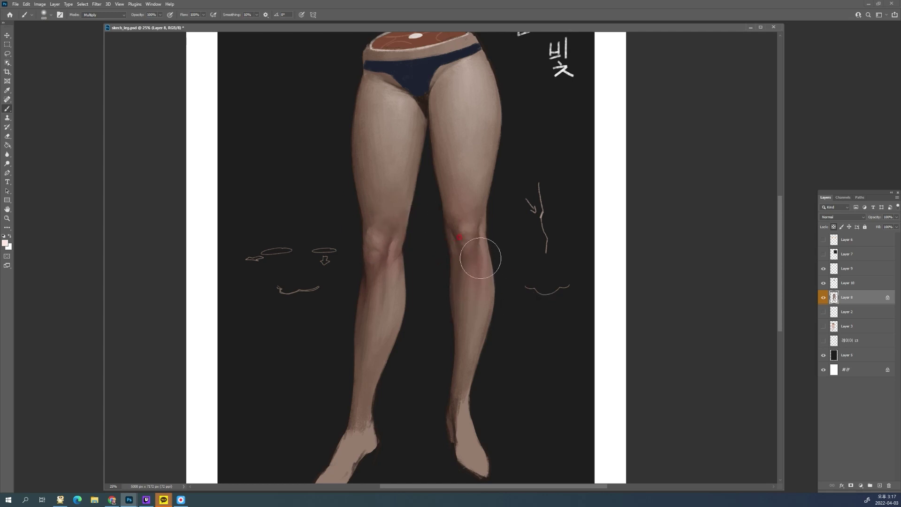
click(5, 244)
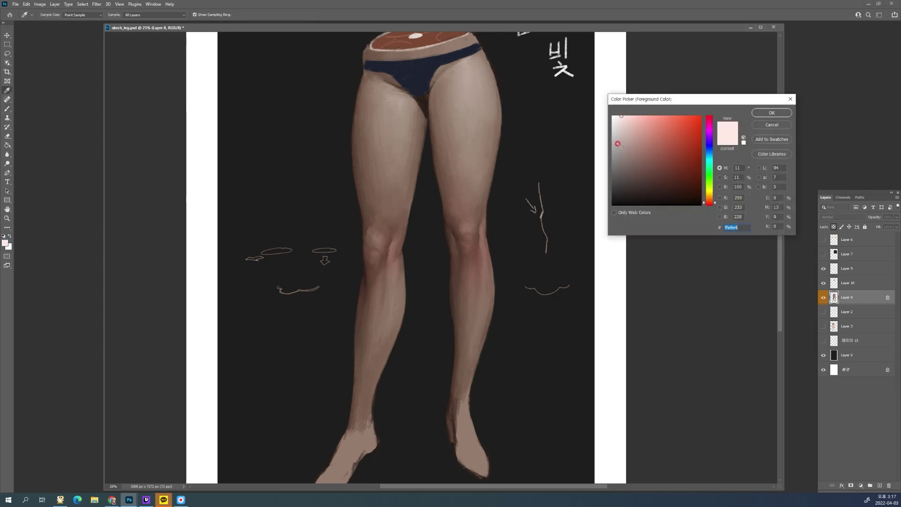
click(772, 124)
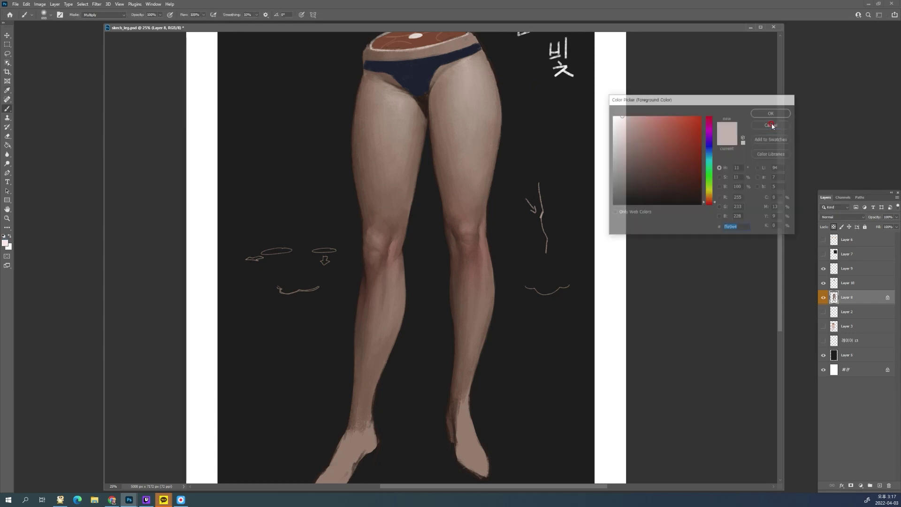
Set the brush blending mode to Color Dodge and the foreground color to a warm mid grey, about #7d7978
click(107, 15)
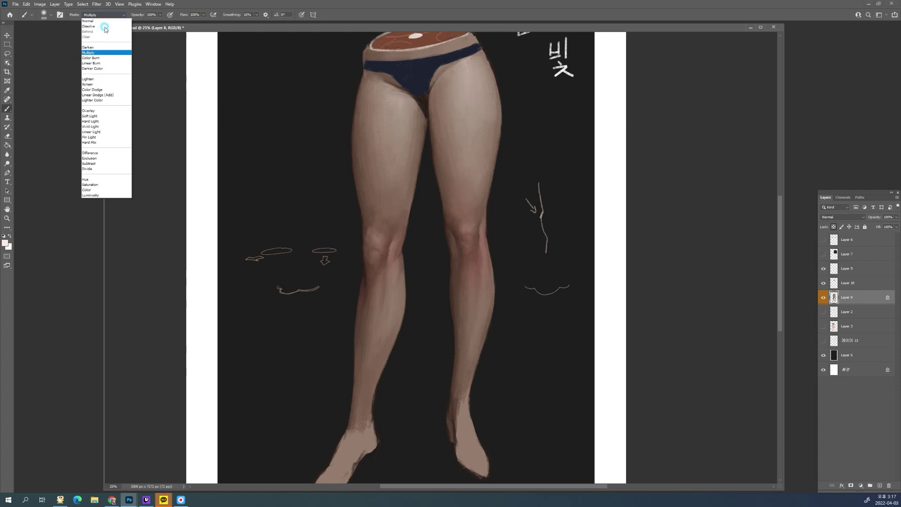
click(101, 83)
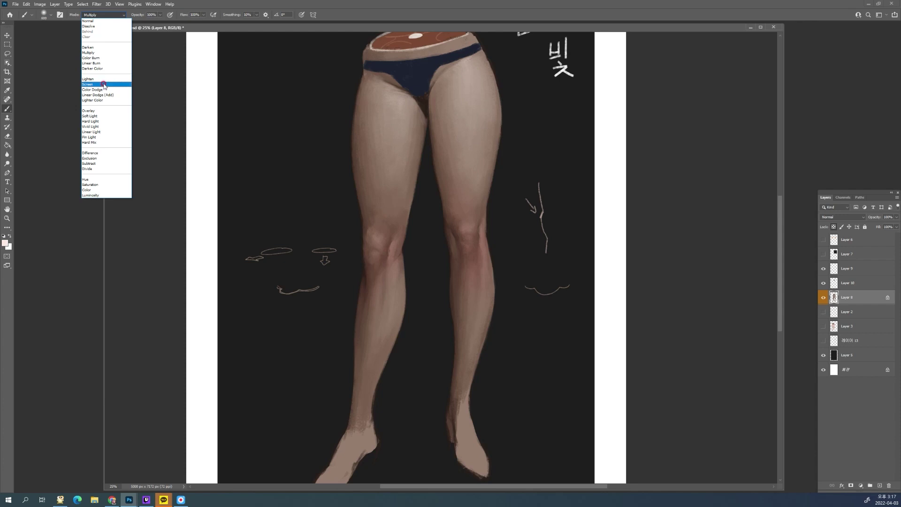
click(105, 89)
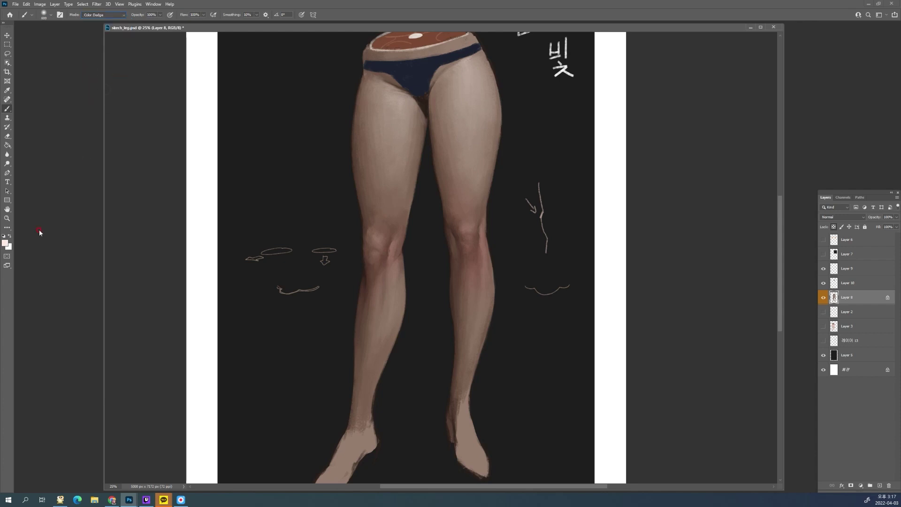
click(5, 243)
click(5, 242)
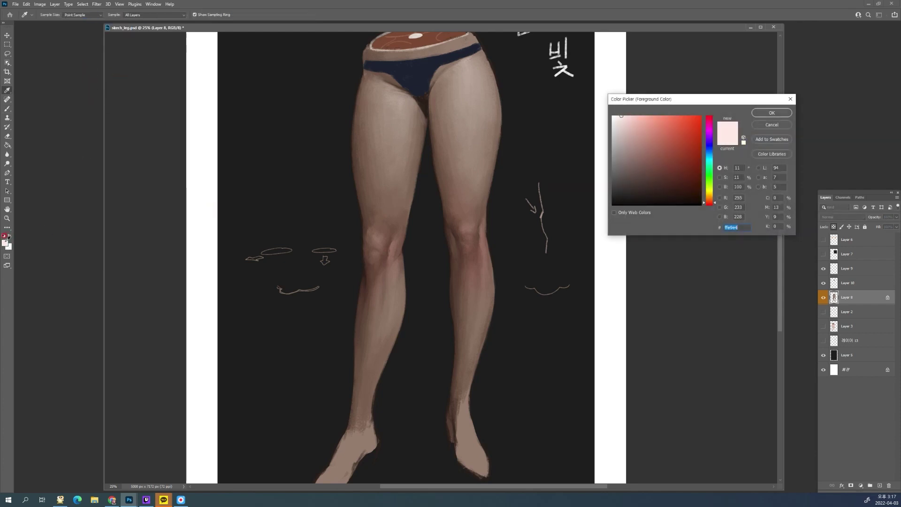
drag(617, 154, 616, 161)
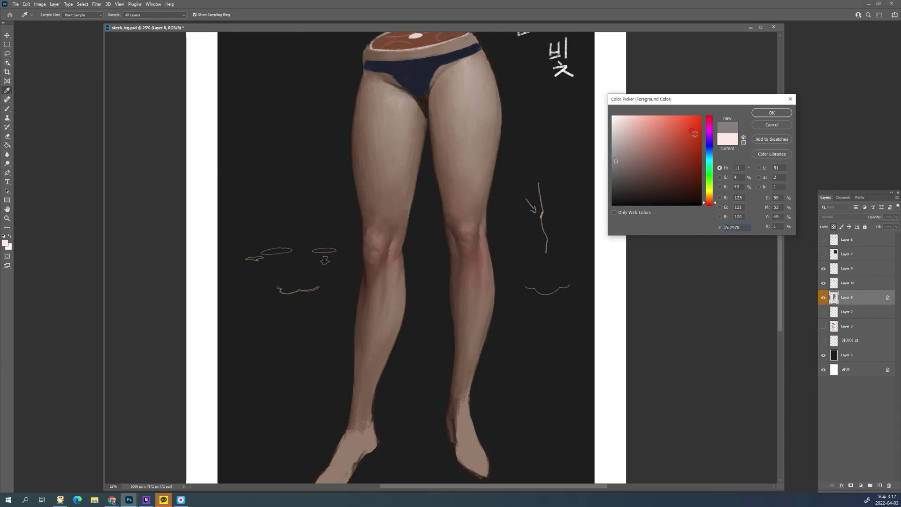
click(615, 162)
click(764, 113)
key(b)
Brighten the upper front of the right-hand thigh with soft Color Dodge strokes, adjusting the brush size
drag(463, 80, 471, 96)
key(ctrl+z)
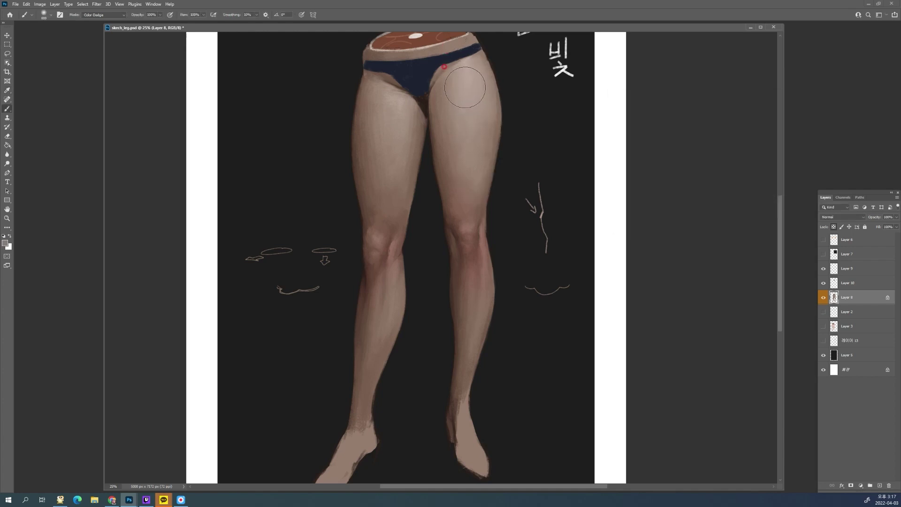
key(bracketleft)
key(bracketleft)
key(bracketright)
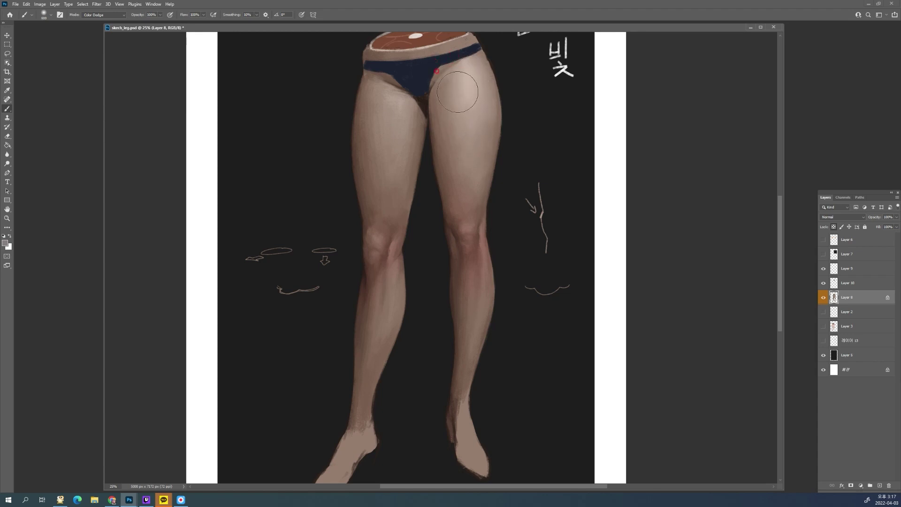
key(bracketleft)
key(bracketleft)
key(bracketleft)
Brighten the front of the left-hand thigh with a larger soft Color Dodge brush, undoing the first narrow stroke
drag(398, 100, 394, 141)
key(ctrl+z)
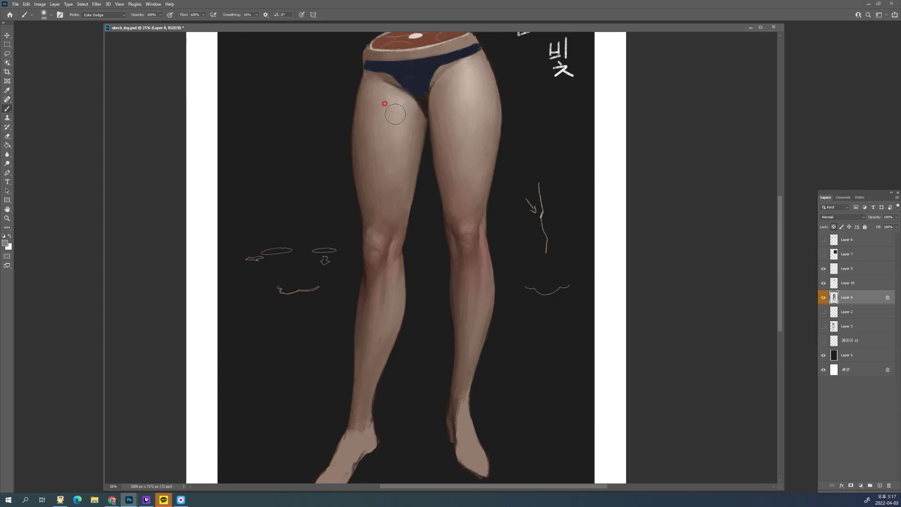
key(bracketright)
key(bracketright)
key(bracketright)
key(bracketright)
key(bracketright)
drag(396, 102, 393, 176)
Extend the soft highlight down the right-hand thigh toward the knee with a smaller Color Dodge brush
key(bracketleft)
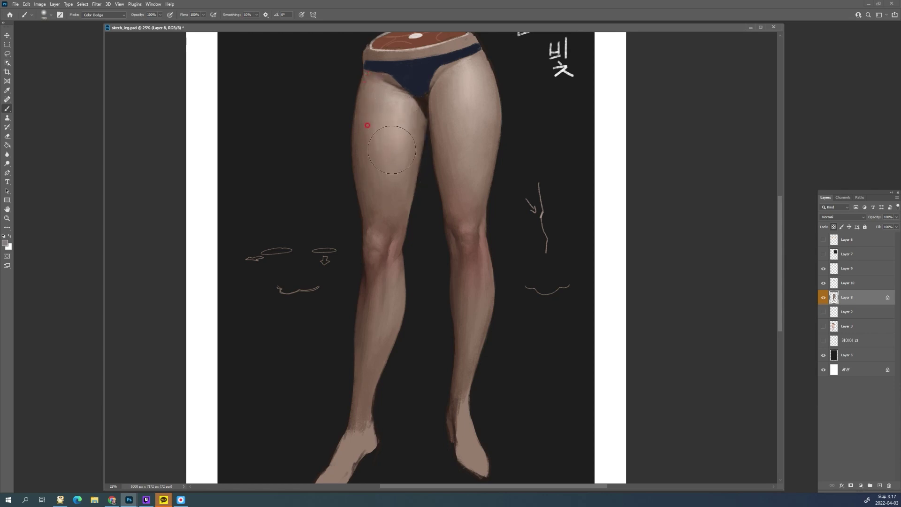
key(bracketleft)
key(bracketleft)
drag(477, 96, 472, 190)
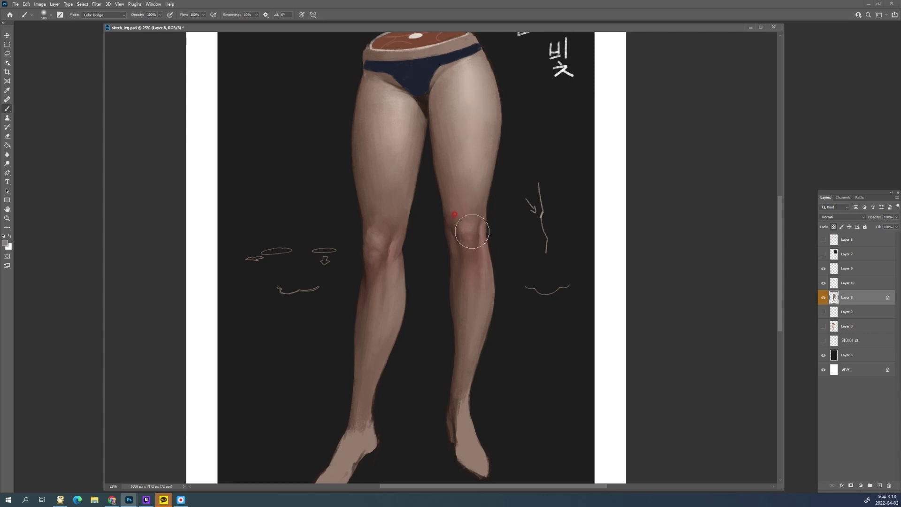
key(bracketleft)
key(bracketleft)
key(bracketleft)
key(bracketleft)
Return the brush blending mode to Normal and choose the angular textured brush preset
key(h)
alt+click(543, 192)
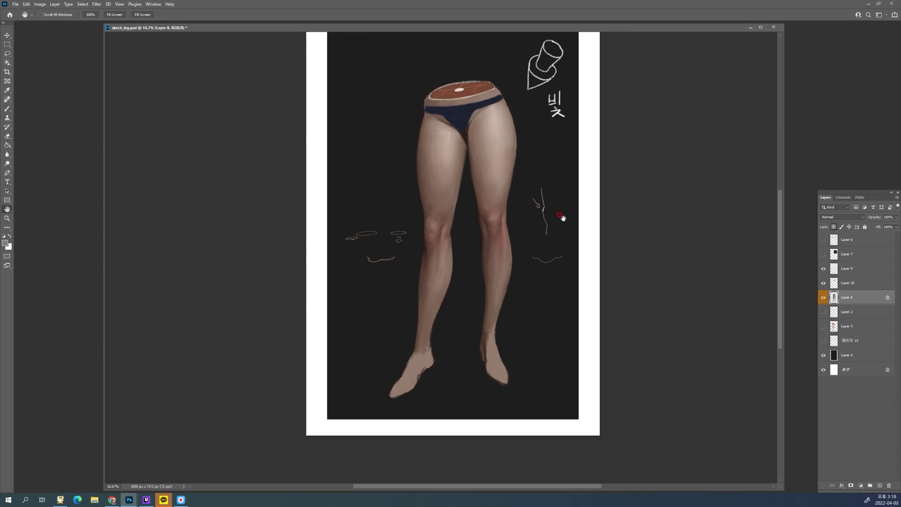
drag(558, 214, 514, 235)
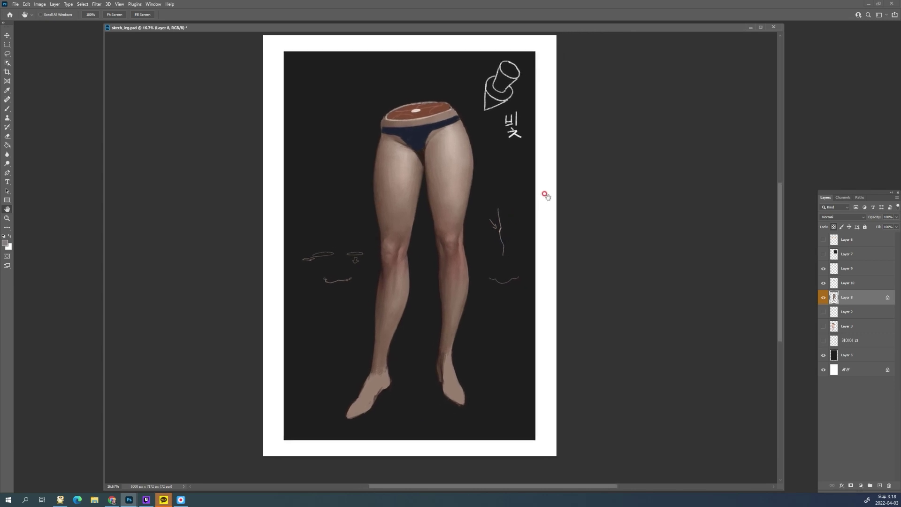
key(b)
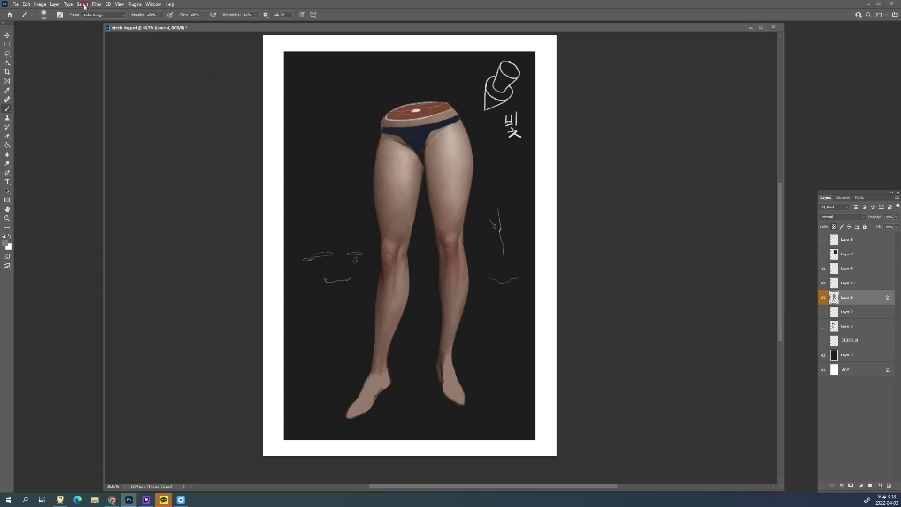
click(119, 17)
click(98, 21)
click(51, 15)
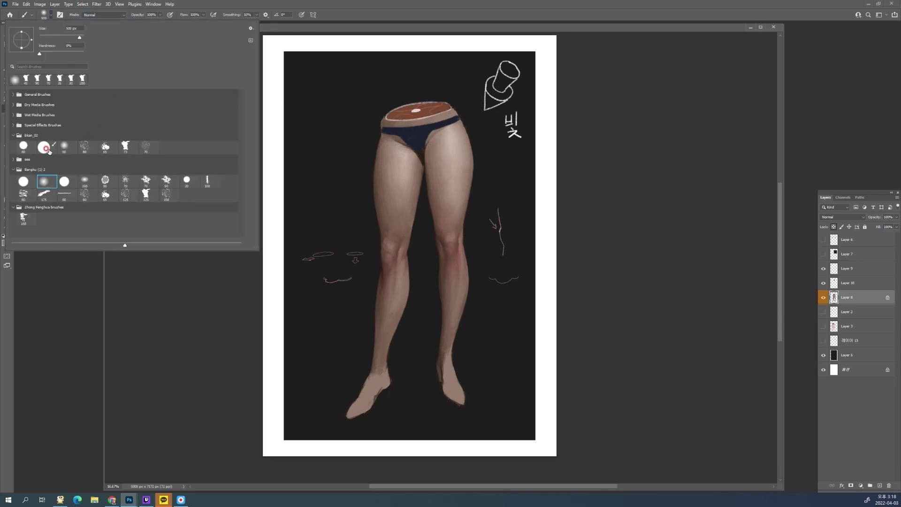
click(43, 146)
click(126, 147)
click(185, 324)
Sample white from the canvas border as the foreground color and make Layer 9 the active layer
key(space)
drag(191, 316, 197, 283)
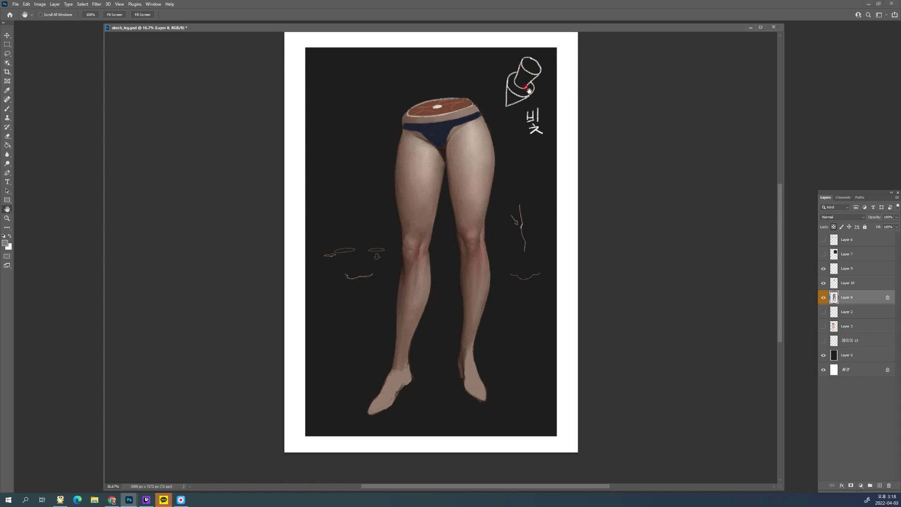
alt+click(566, 116)
ctrl+click(455, 268)
drag(450, 289, 481, 260)
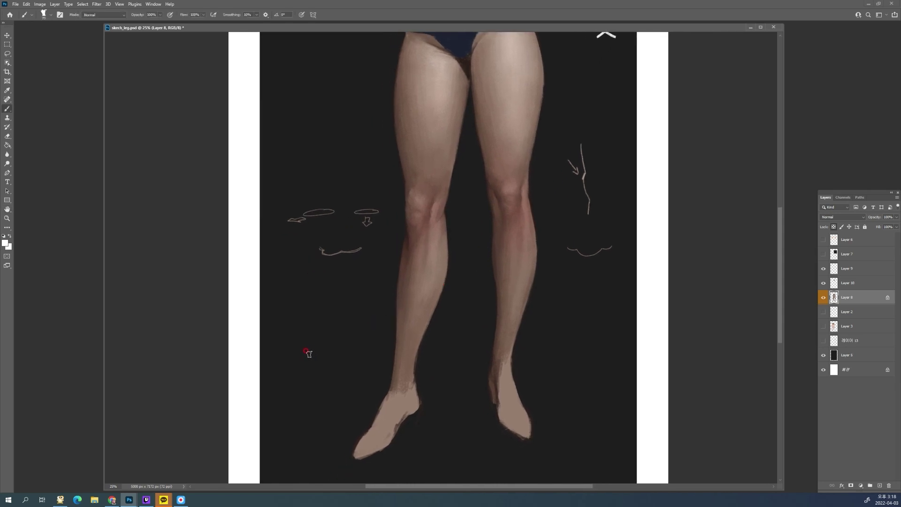
click(875, 268)
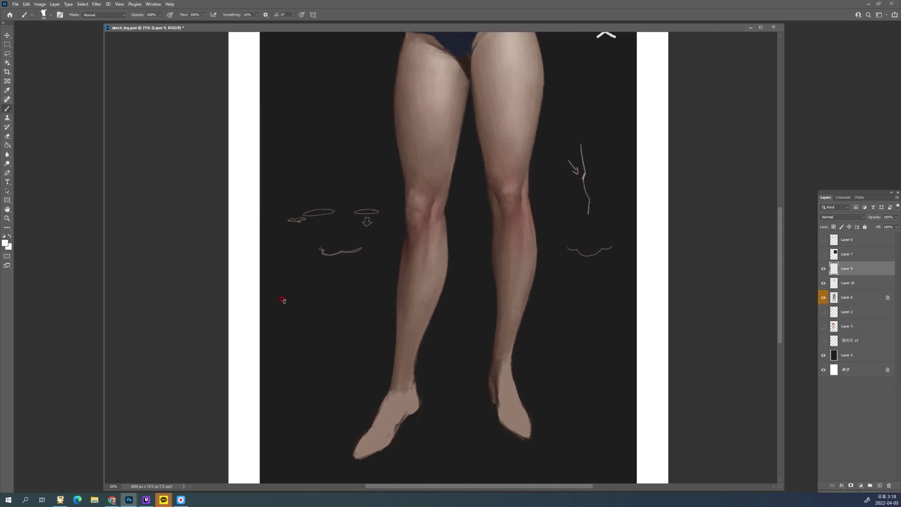
key(ctrl+alt+space)
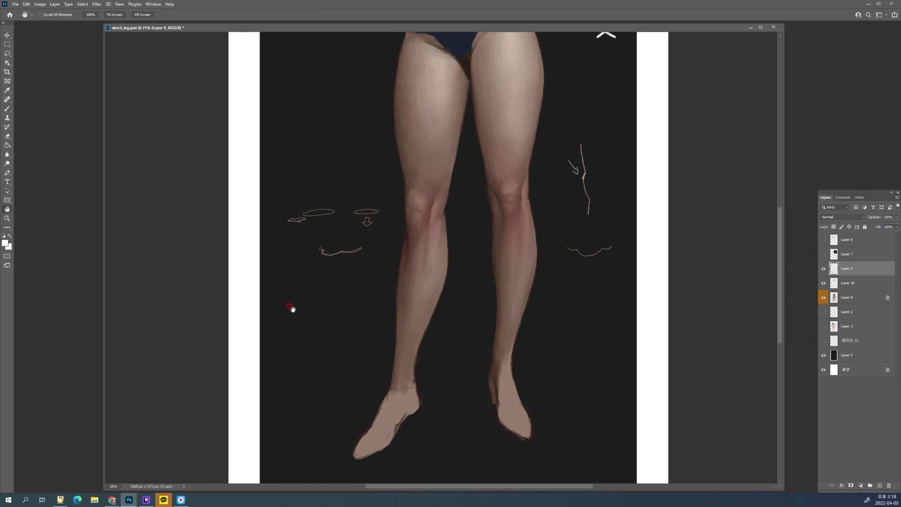
Sketch the white outline of a rounded cylinder form beside the left-hand lower leg on Layer 9, undoing the first ellipse strokes
click(289, 310)
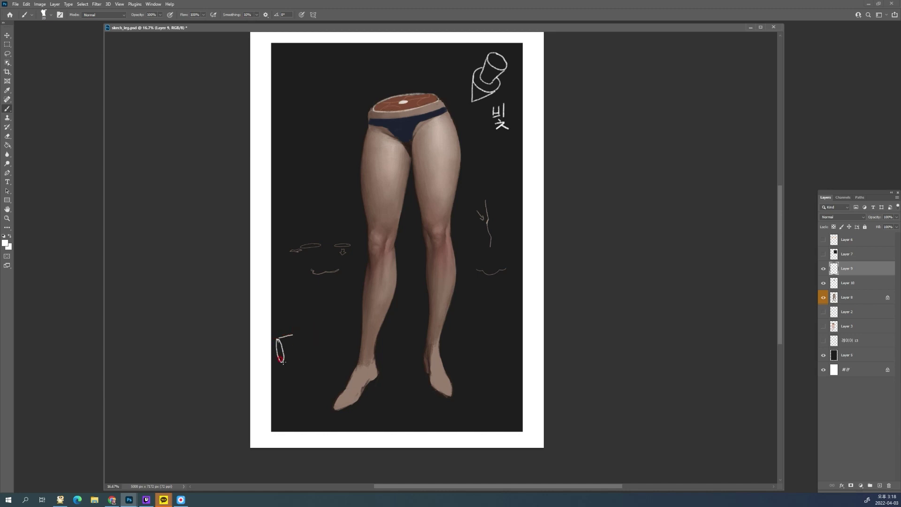
key(ctrl+z)
key(ctrl+z)
drag(284, 320, 285, 338)
key(b)
key(e)
ctrl+click(315, 326)
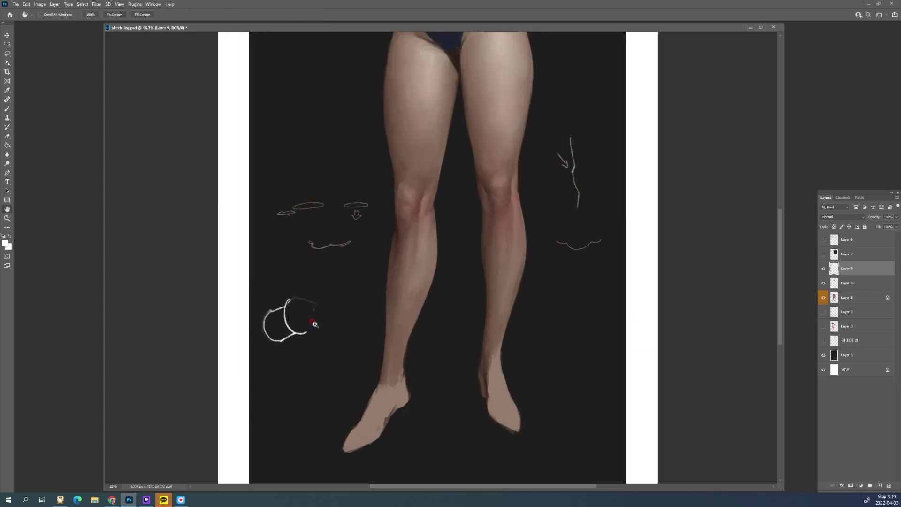
Close the far end of the white cylinder sketch and add curved contour lines across its surface
key(b)
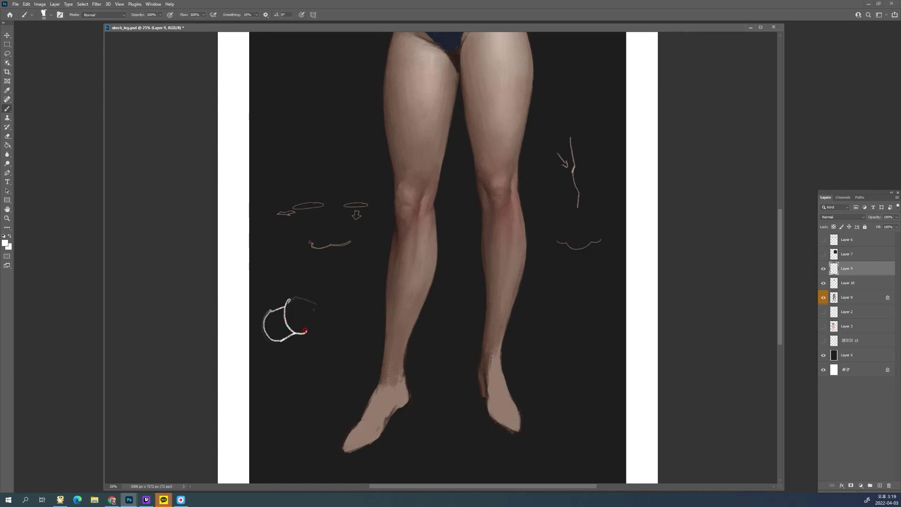
mouse_move(306, 330)
mouse_down()
mouse_move(311, 308)
mouse_move(289, 296)
mouse_move(307, 301)
mouse_move(312, 323)
mouse_move(312, 306)
mouse_move(314, 327)
mouse_up()
key(e)
key(b)
drag(294, 298, 317, 305)
alt+click(417, 283)
alt+click(426, 282)
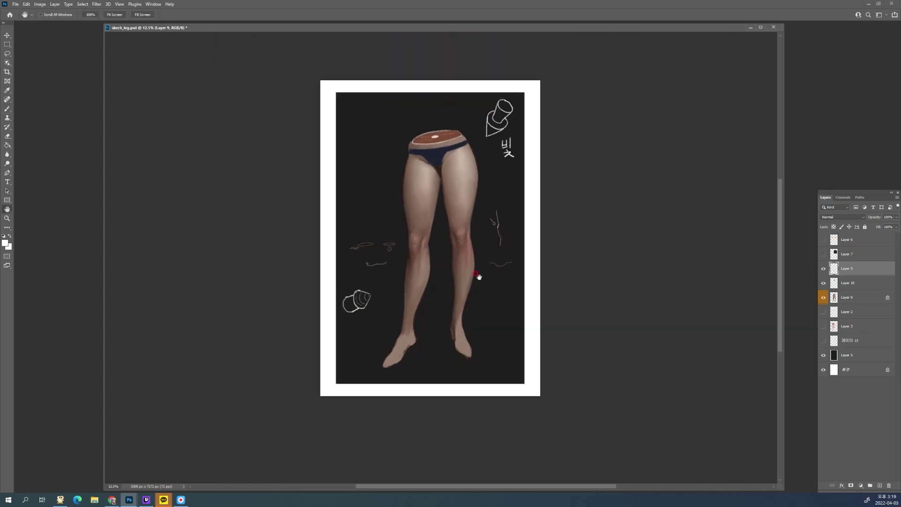
scroll(502, 285, up, 3)
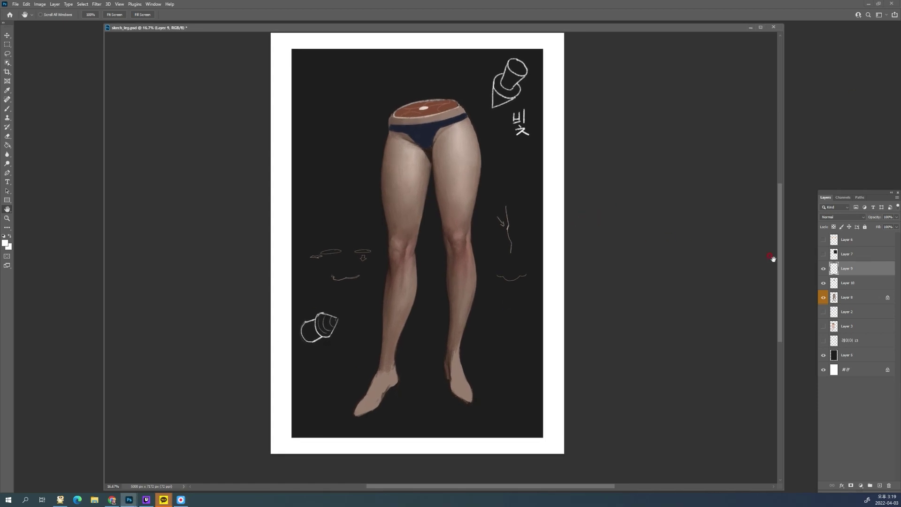
click(823, 299)
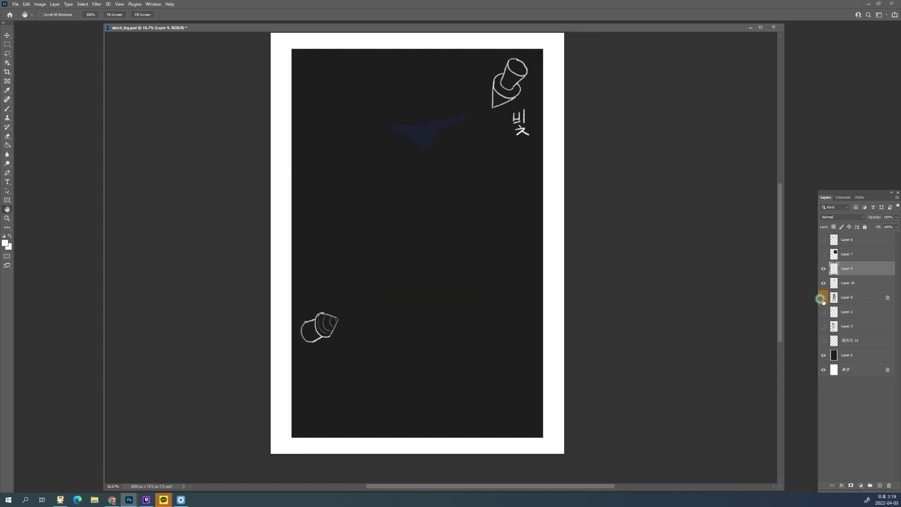
click(823, 301)
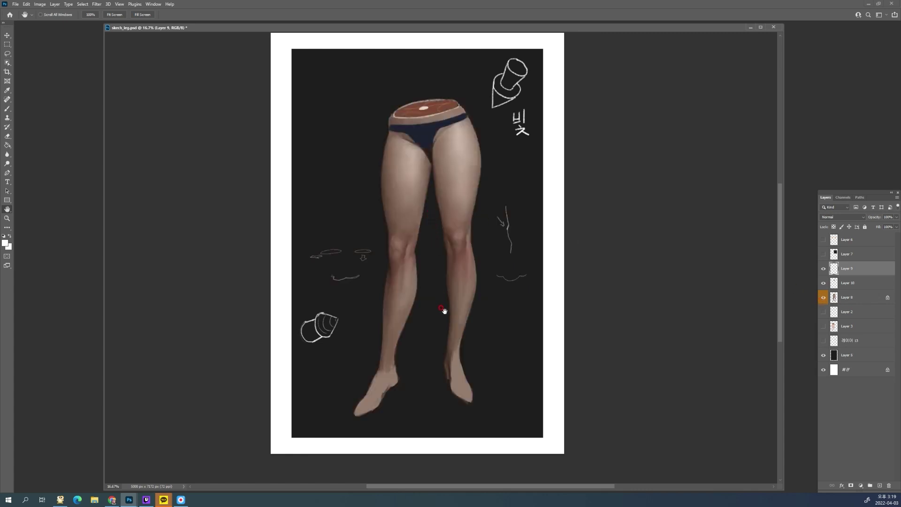
click(6, 244)
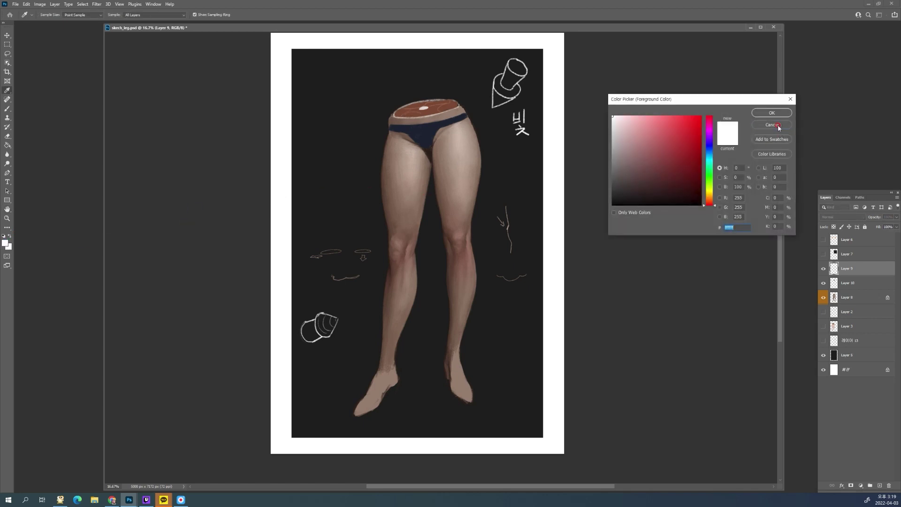
click(777, 125)
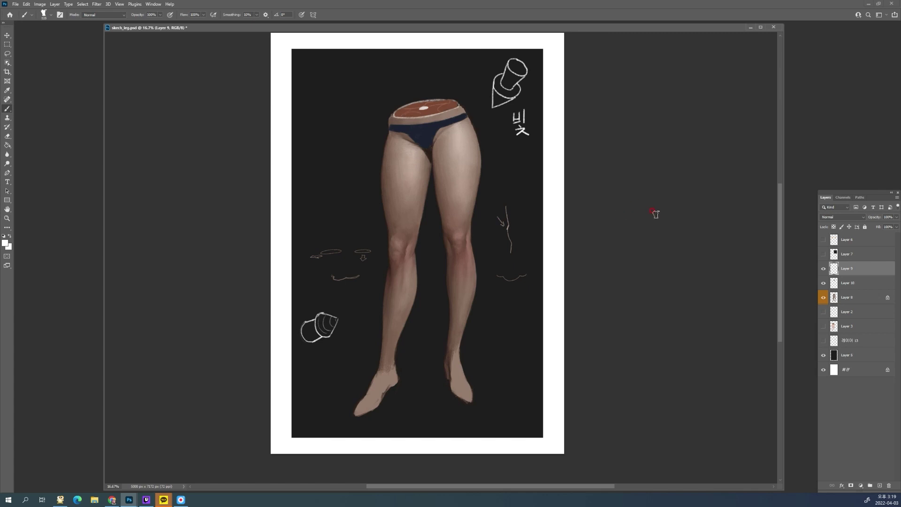
Make Layer 8 active and undo a white test stroke along the inner edge of the right-hand shin
click(854, 297)
drag(448, 283, 443, 235)
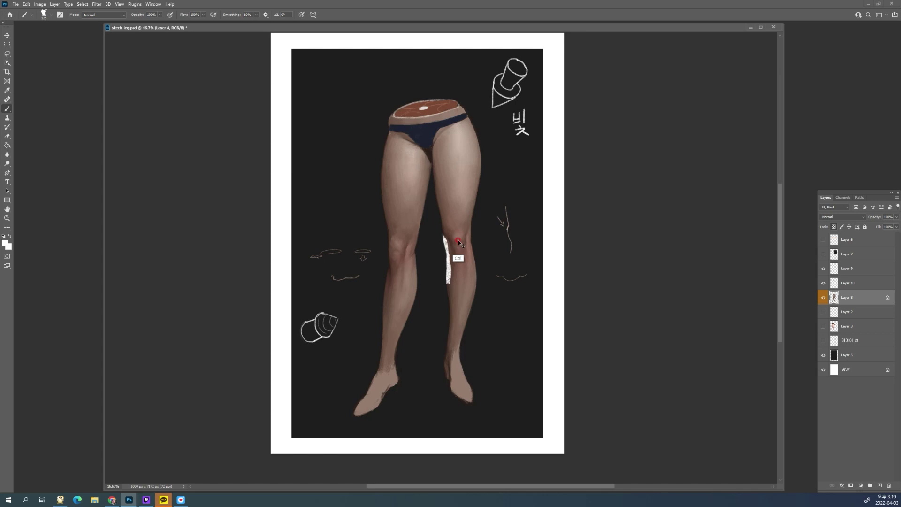
key(ctrl+z)
ctrl+click(463, 264)
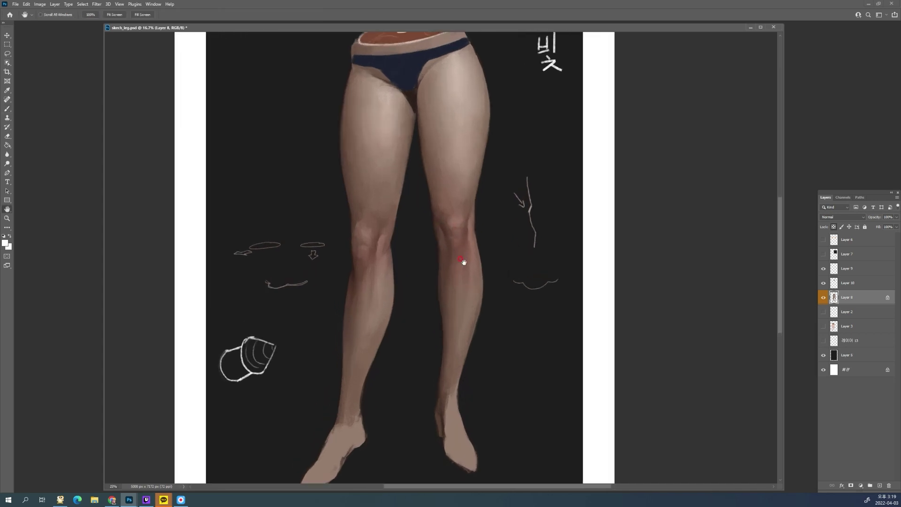
click(464, 268)
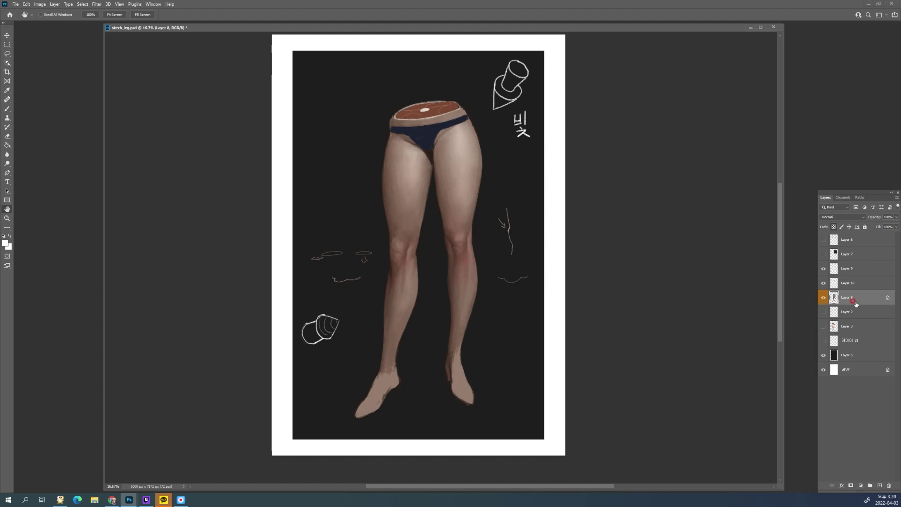
Create a new layer directly above Layer 8 and clip it to the leg painting with a clipping mask
click(879, 486)
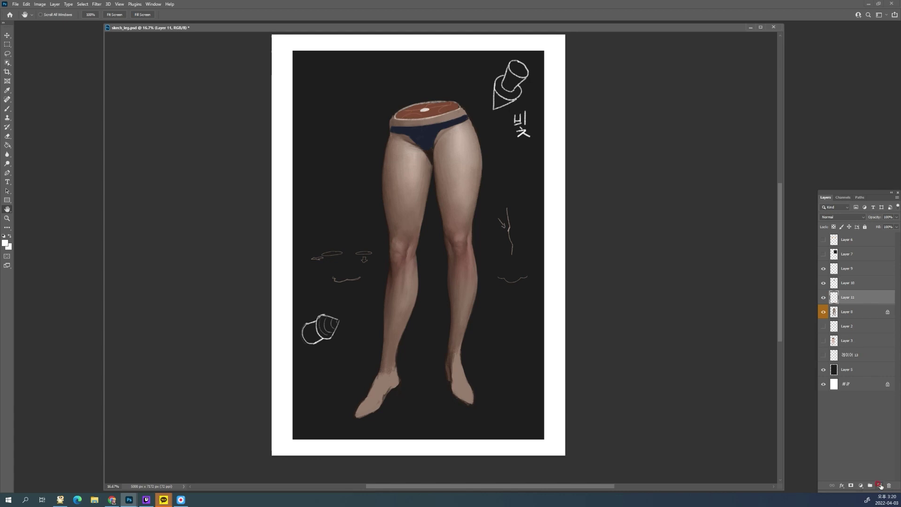
right_click(868, 298)
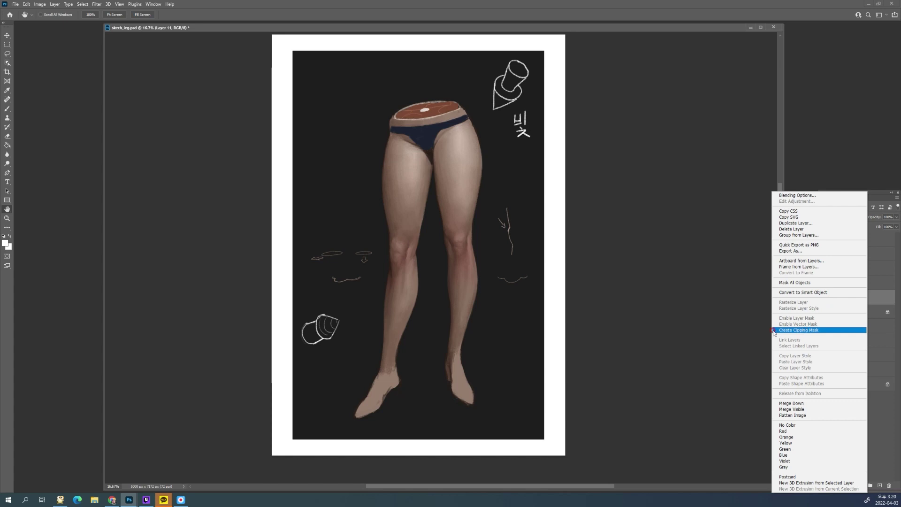
click(818, 331)
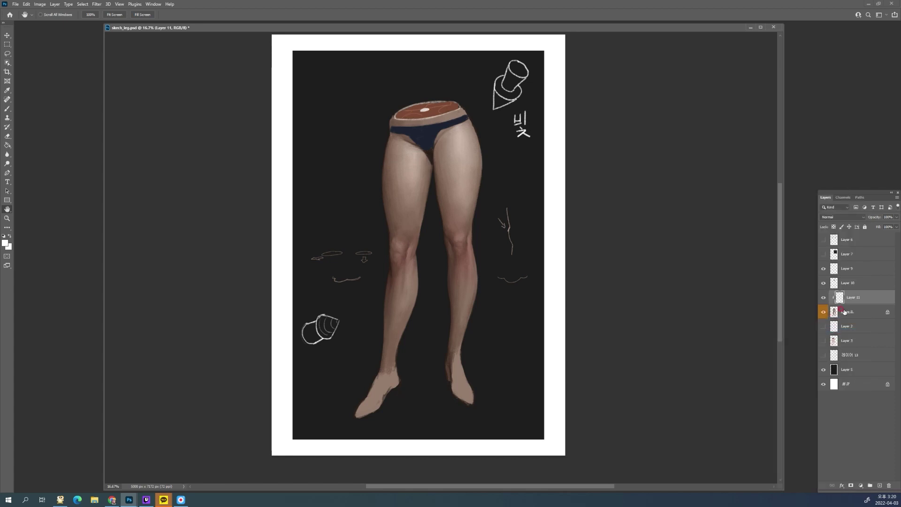
key(b)
mouse_move(462, 251)
mouse_down()
mouse_move(435, 223)
mouse_move(431, 214)
mouse_move(448, 190)
mouse_move(430, 187)
mouse_move(453, 255)
mouse_move(435, 299)
mouse_move(441, 352)
mouse_up()
key(ctrl+z)
key(h)
Set the foreground color to a light greyish blue, #a9b3c3, with a hue of 217
click(5, 241)
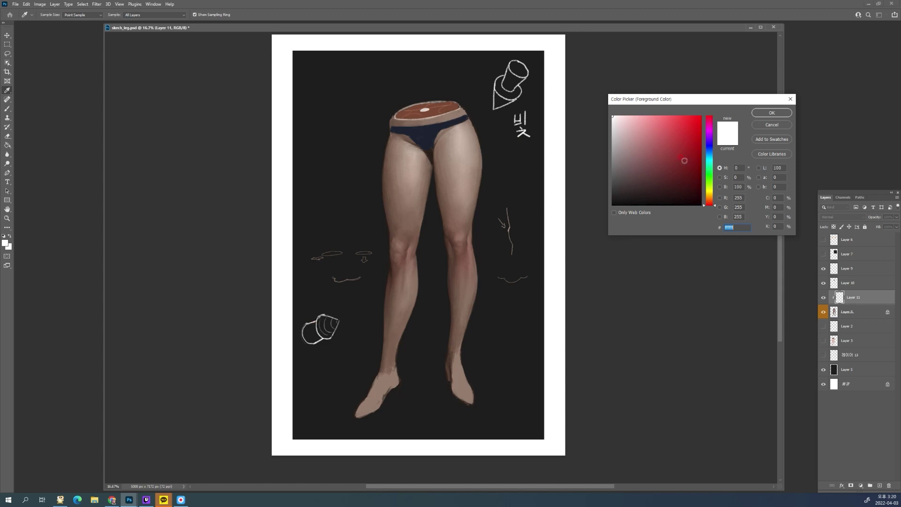
click(710, 157)
drag(711, 159, 710, 154)
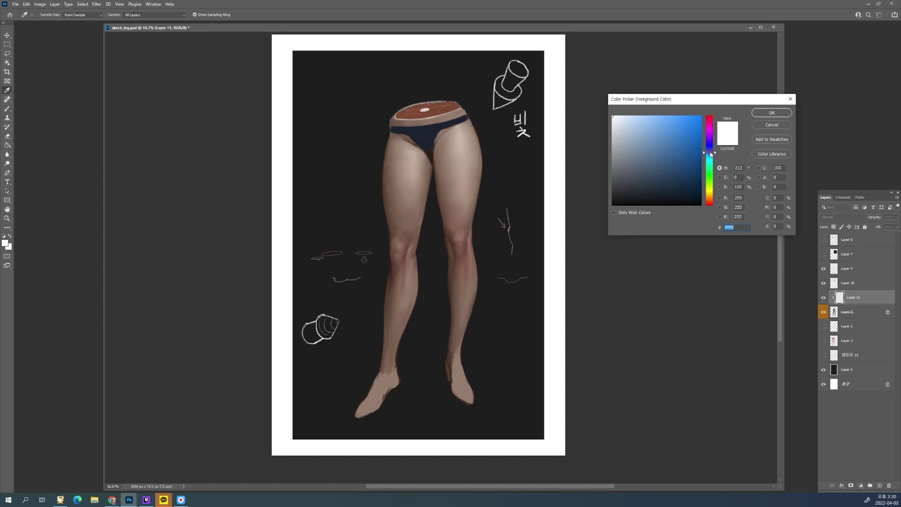
mouse_move(624, 135)
mouse_down()
mouse_move(624, 125)
mouse_move(628, 149)
mouse_move(637, 141)
mouse_move(631, 155)
mouse_move(619, 145)
mouse_move(628, 134)
mouse_move(620, 129)
mouse_up()
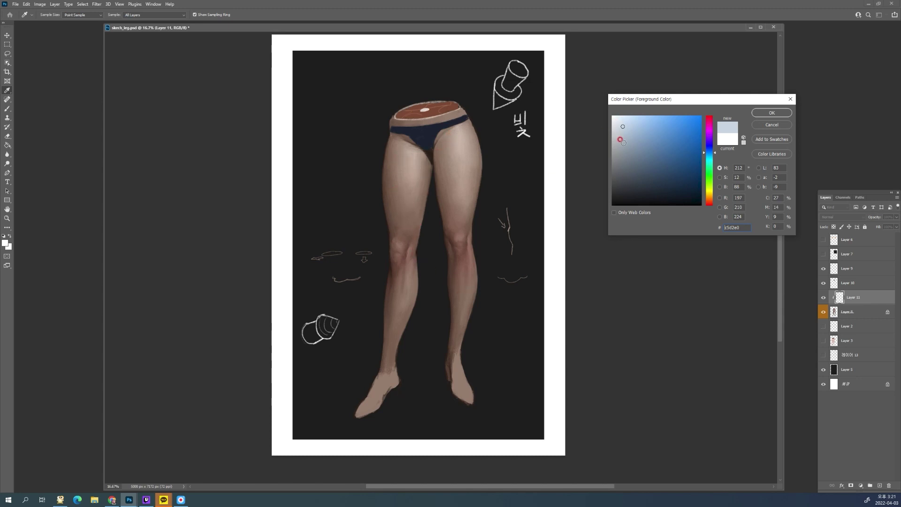
click(620, 144)
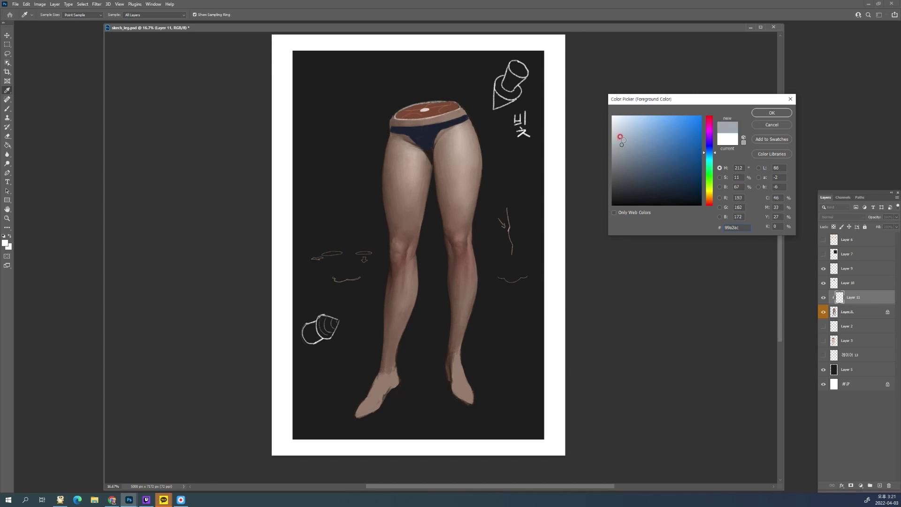
click(623, 140)
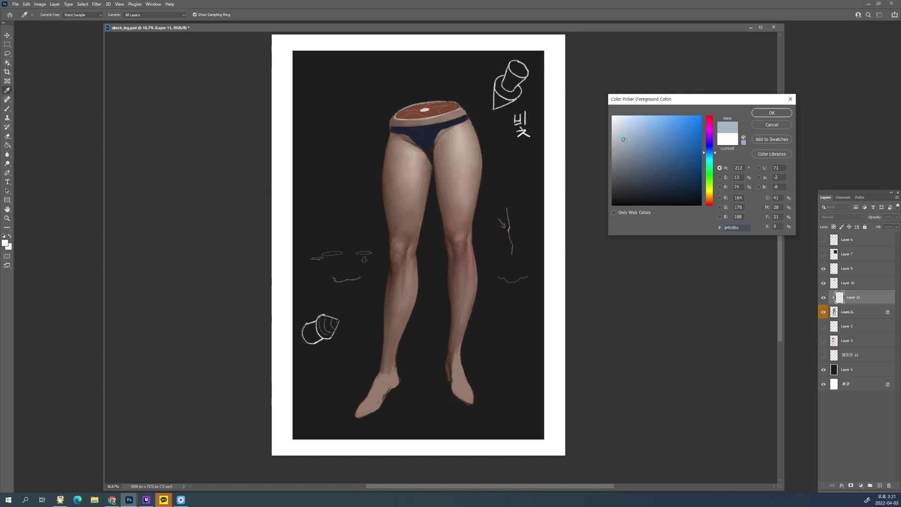
click(716, 151)
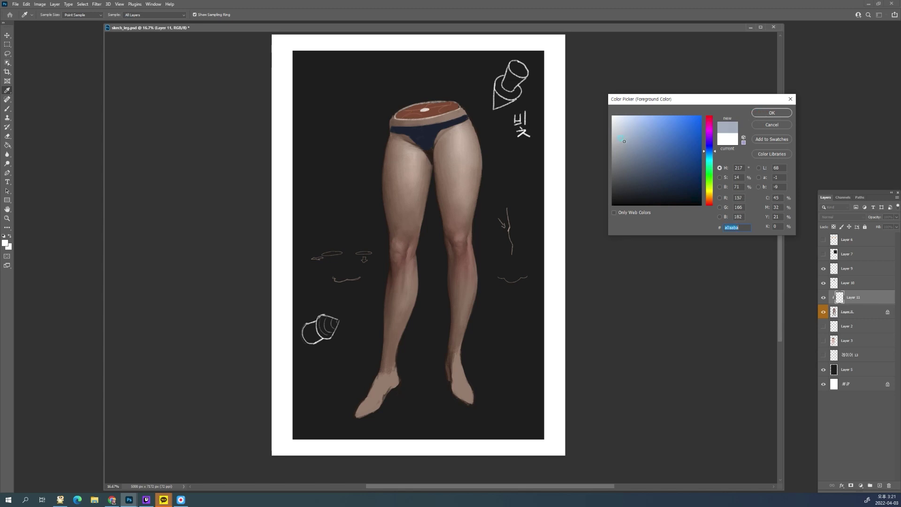
mouse_move(624, 142)
mouse_down()
mouse_move(646, 136)
mouse_move(623, 136)
mouse_up()
click(766, 113)
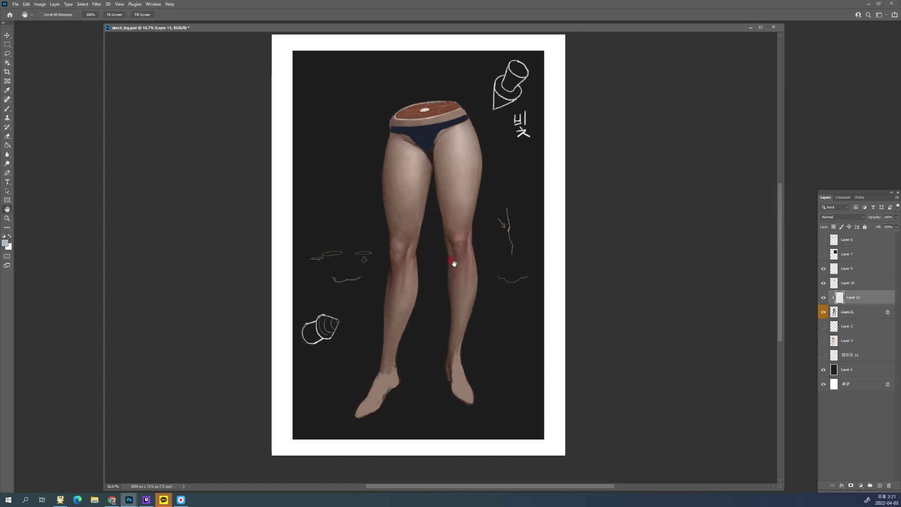
Darken the foreground color to the greyish blue #7a869a and return to the Brush tool
key(b)
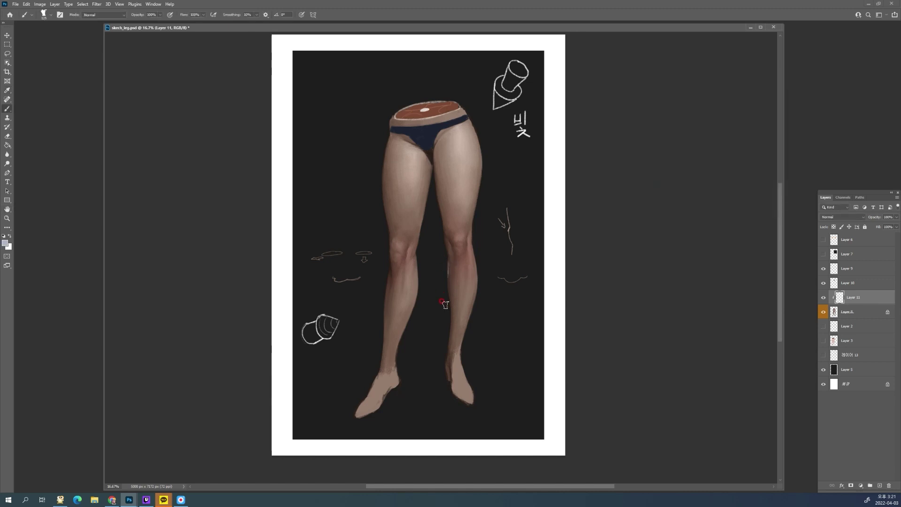
click(7, 243)
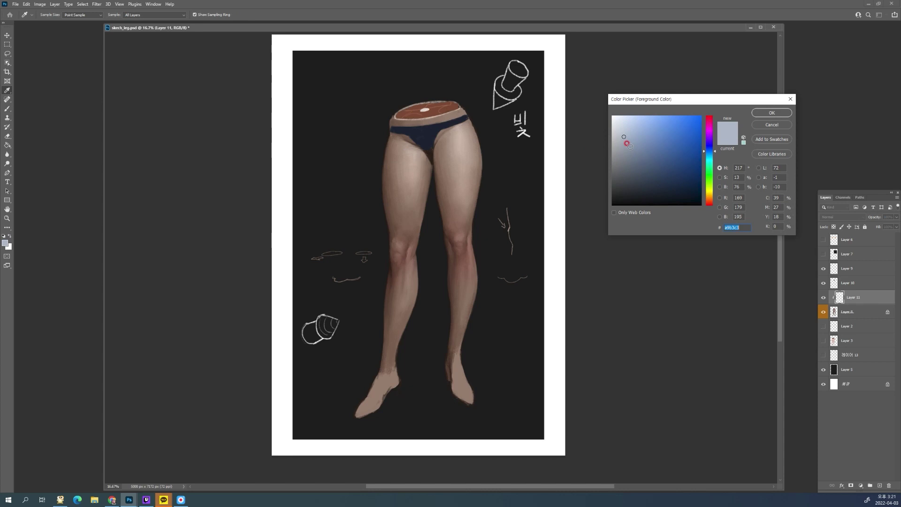
click(629, 147)
click(630, 151)
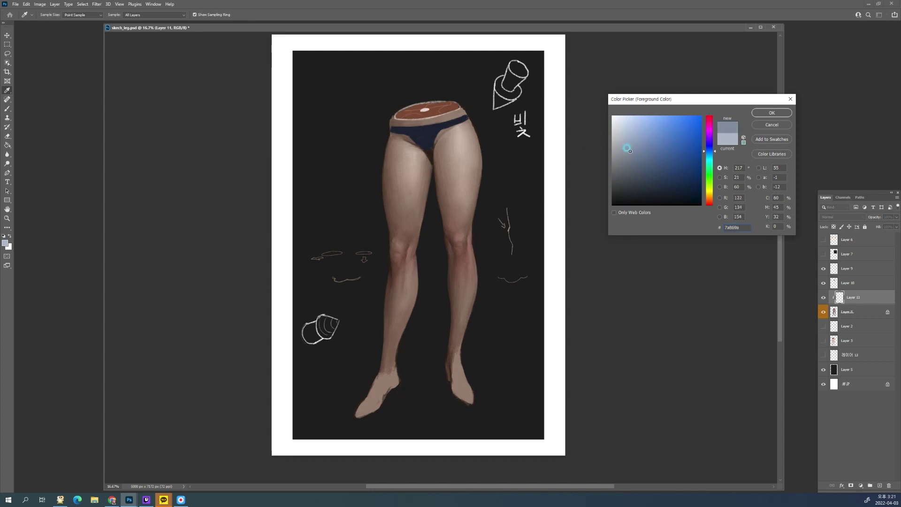
click(771, 113)
key(b)
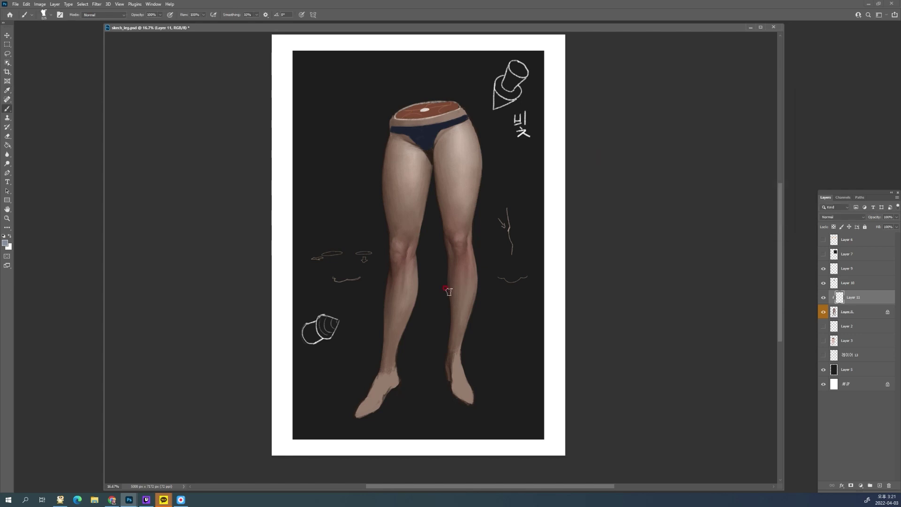
Paint a bluish rim light along the inner edge of the right-hand leg from above the knee to the ankle, undoing the first stroke
drag(445, 279, 450, 307)
key(ctrl+z)
ctrl+click(455, 295)
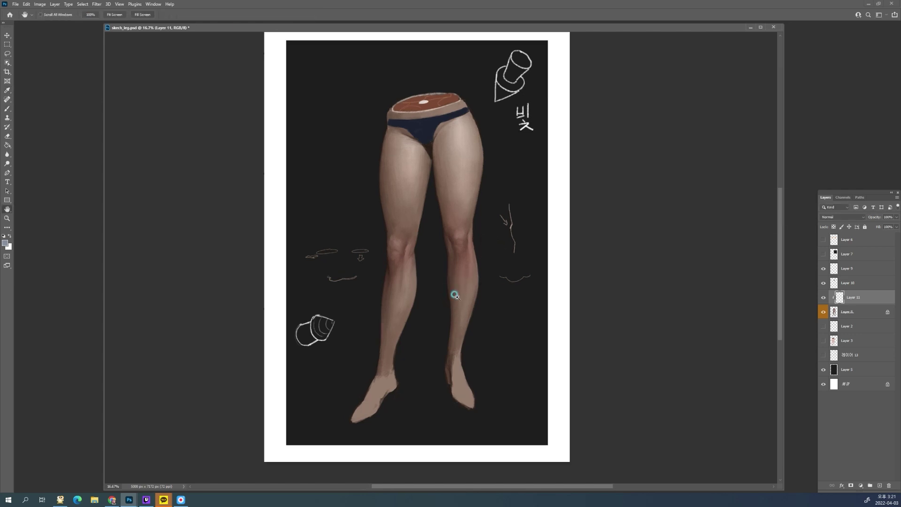
click(455, 295)
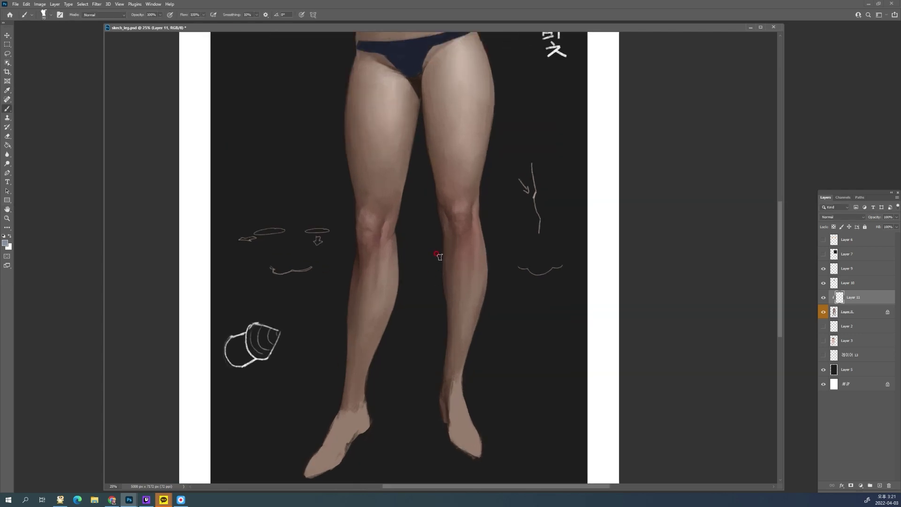
key(])
drag(444, 254, 440, 404)
drag(440, 242, 445, 308)
drag(441, 268, 446, 331)
drag(439, 214, 442, 245)
drag(438, 202, 443, 249)
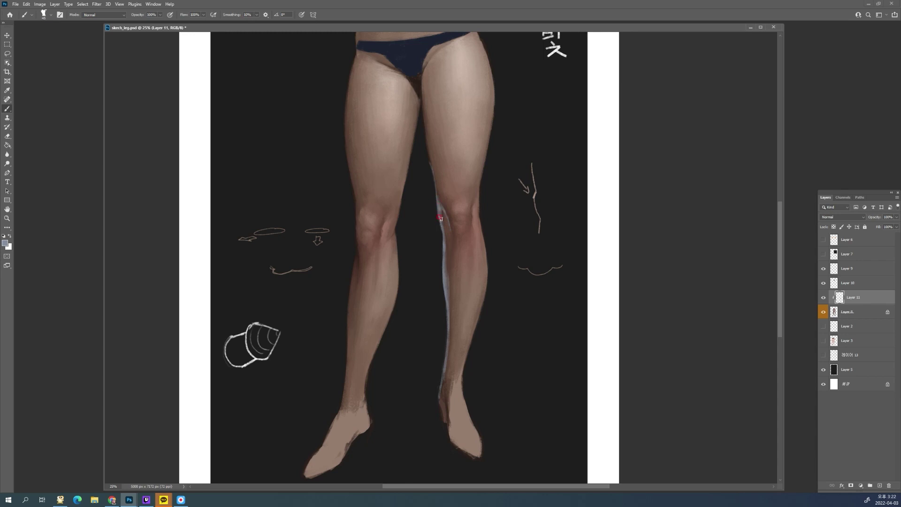
key(space)
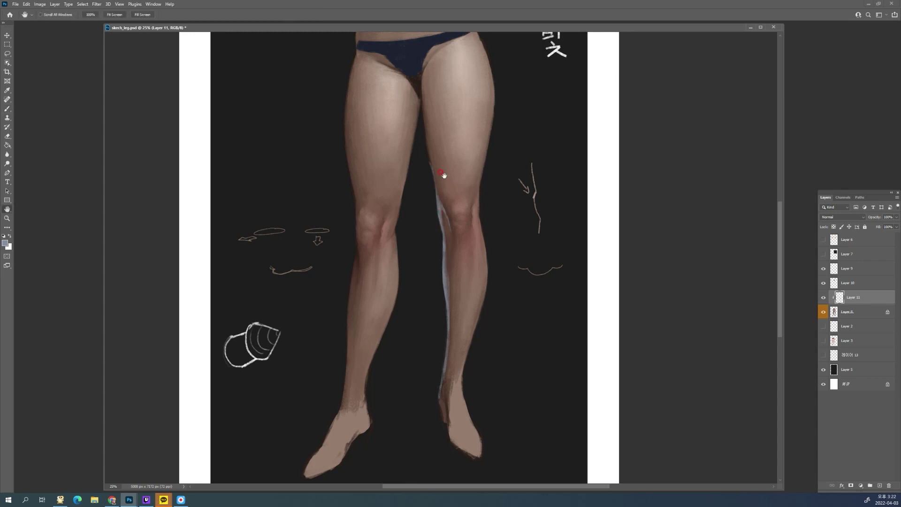
Blend the rim light into the skin at the inner side of the right-hand knee using tones sampled from the canvas
ctrl+click(447, 193)
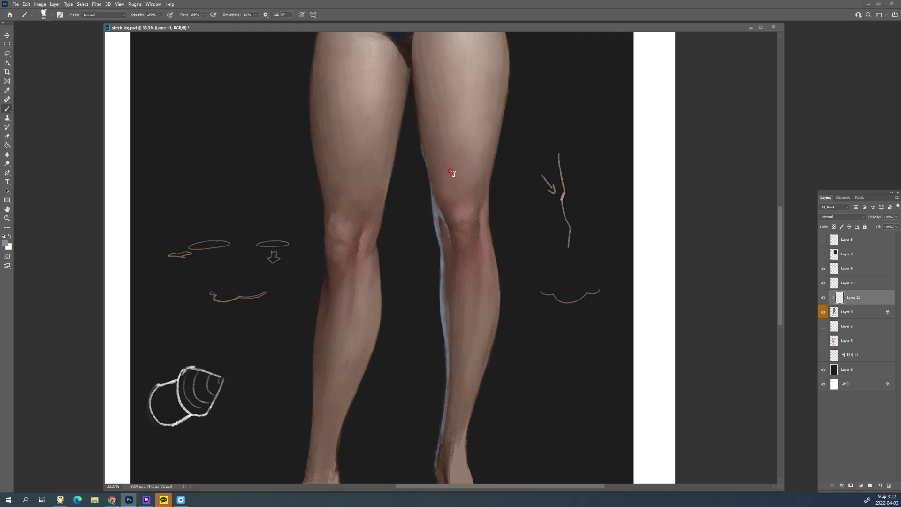
key(alt)
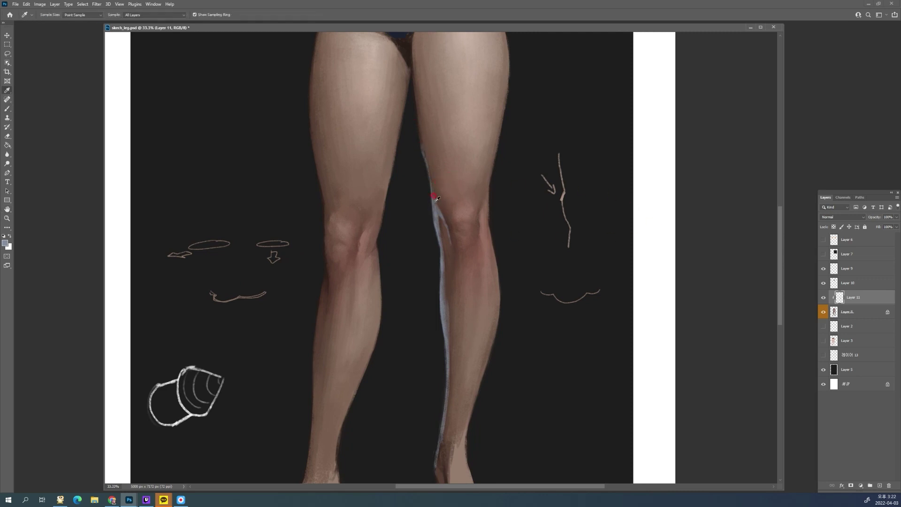
alt+click(442, 217)
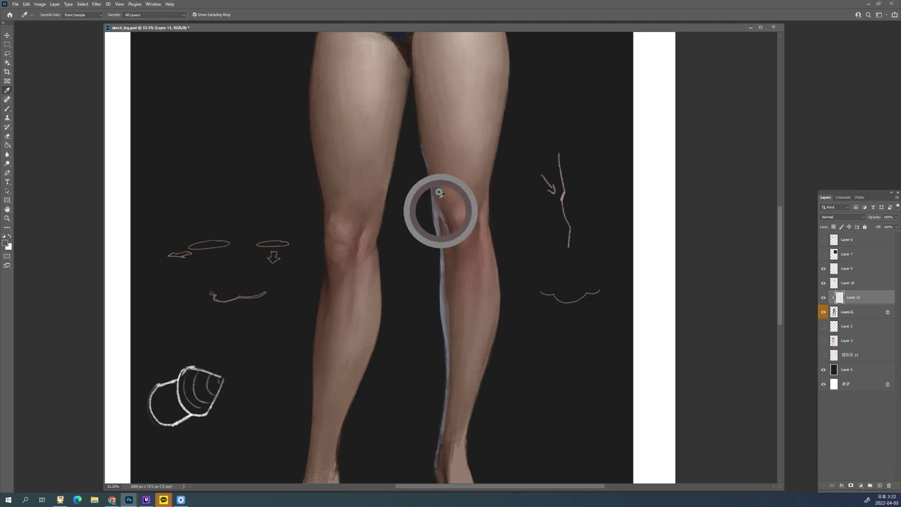
drag(440, 212, 449, 243)
alt+click(453, 226)
alt+click(443, 216)
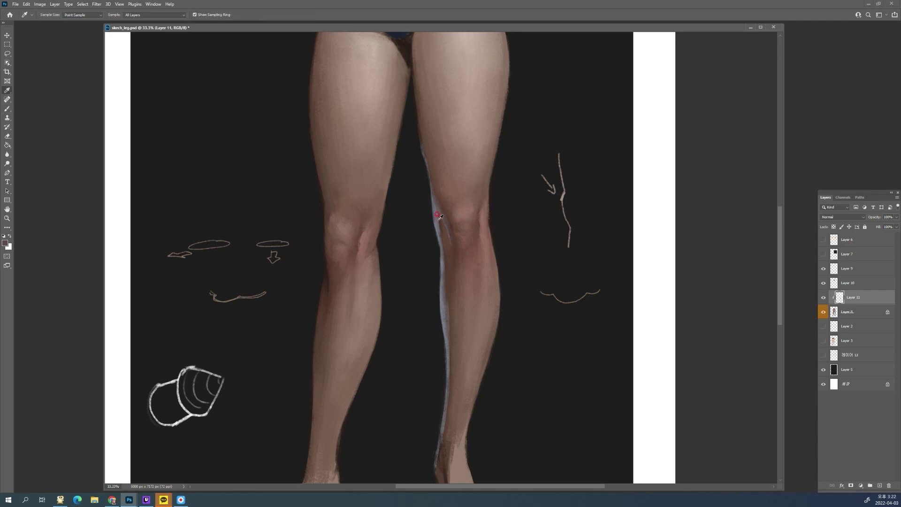
Blend the rim light into the skin along the inner edge of the right-hand leg from the knee to mid-calf using sampled tones
alt+click(438, 221)
alt+click(440, 236)
alt+click(441, 245)
alt+click(442, 259)
drag(442, 263, 444, 298)
alt+click(446, 290)
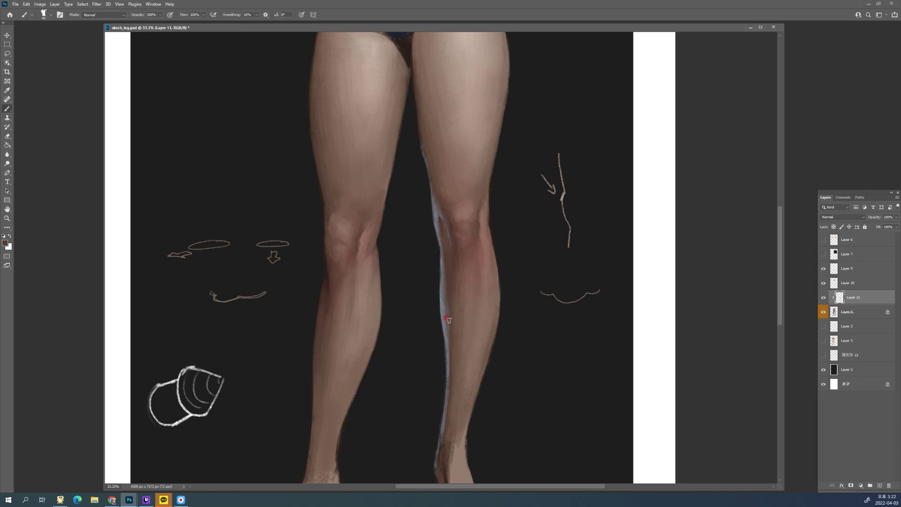
alt+click(447, 338)
alt+click(448, 334)
drag(447, 332, 447, 343)
alt+click(446, 362)
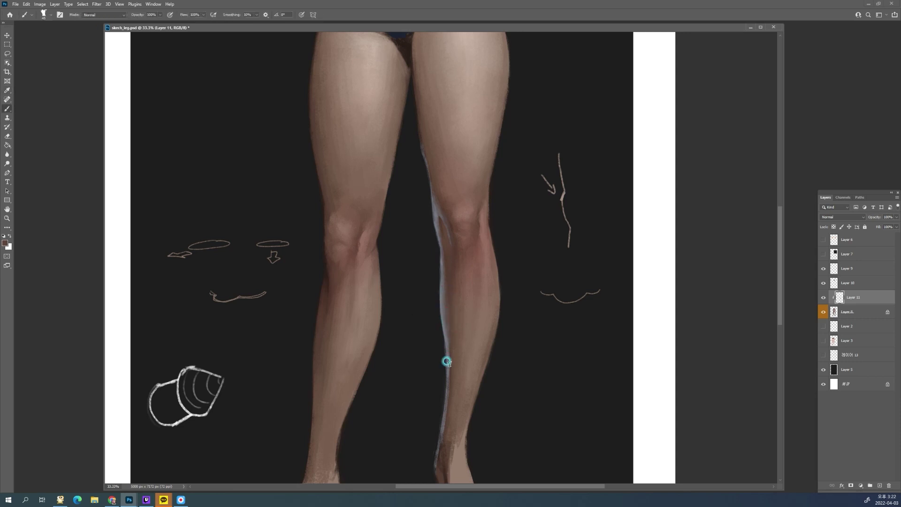
alt+click(449, 337)
alt+click(444, 300)
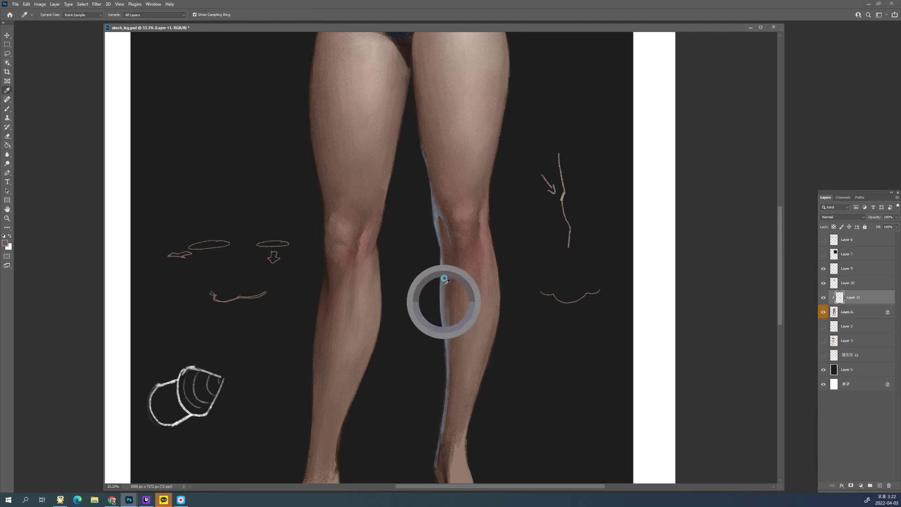
alt+click(446, 302)
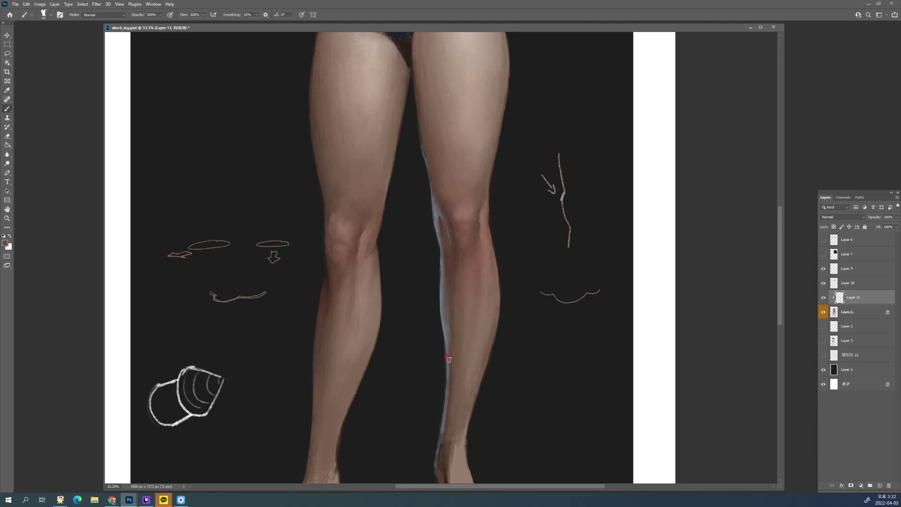
Paint a sampled bluish rim light along the outer edge of the left-hand leg from the knee to the ankle, enlarging the brush
alt+click(439, 227)
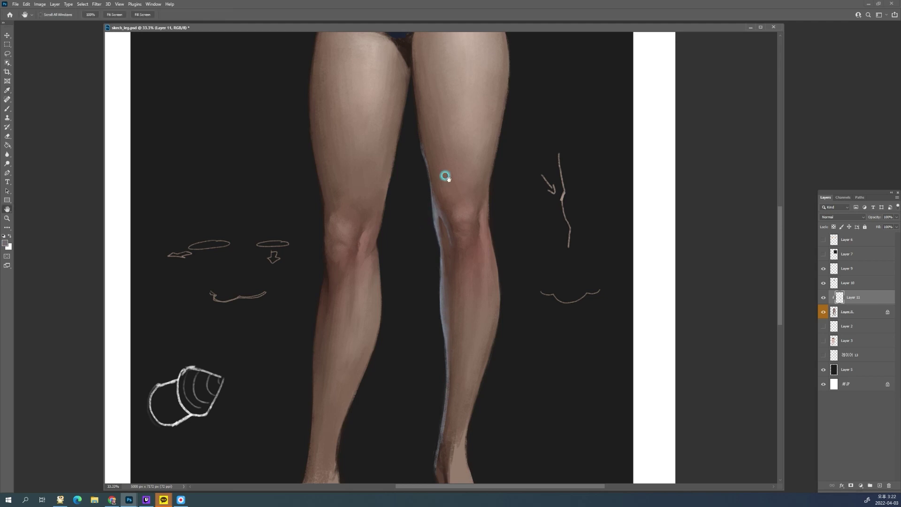
drag(368, 227, 378, 165)
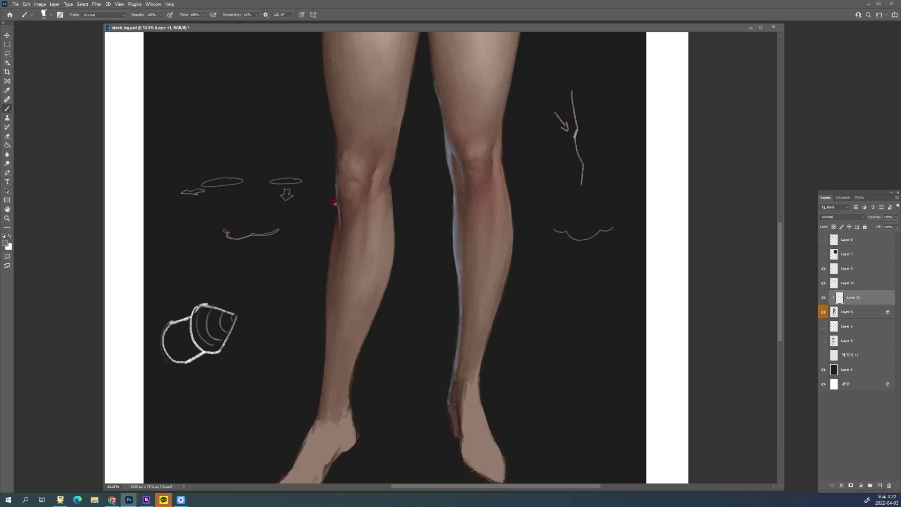
drag(333, 234, 336, 205)
key(bracketright)
key(bracketright)
mouse_move(331, 242)
mouse_down()
mouse_move(335, 215)
mouse_move(320, 408)
mouse_up()
key(bracketright)
key(bracketright)
drag(334, 222, 325, 321)
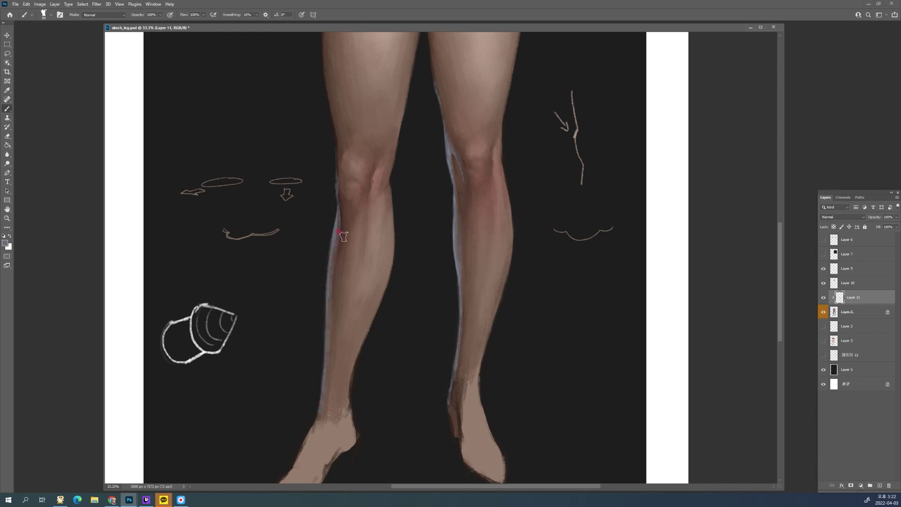
Soften the rim light along the outer edge of the left-hand lower leg with tones sampled from the canvas
alt+click(336, 229)
drag(336, 229, 327, 333)
drag(333, 258, 319, 404)
alt+click(336, 321)
alt+click(327, 283)
alt+click(334, 224)
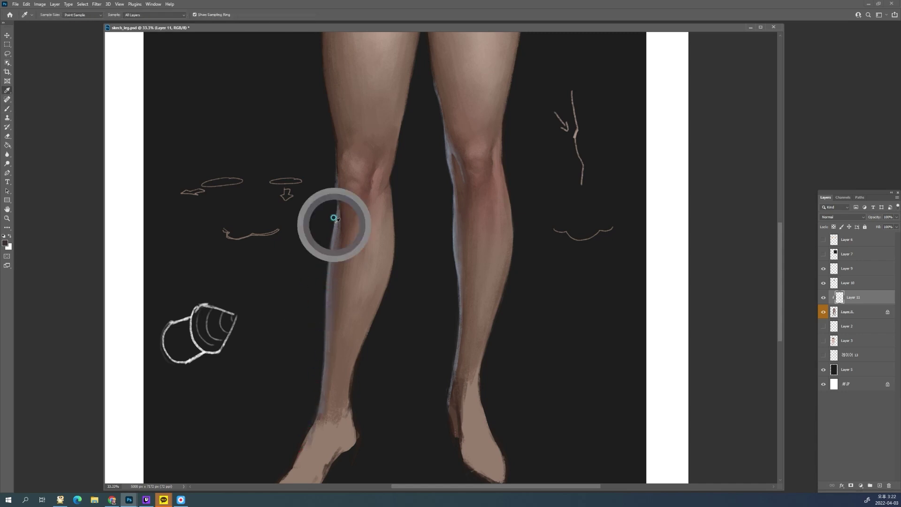
Extend the bluish rim light up the outer edge of the left-hand thigh with a smaller brush and sampled rim and skin tones
key([)
key([)
key([)
key([)
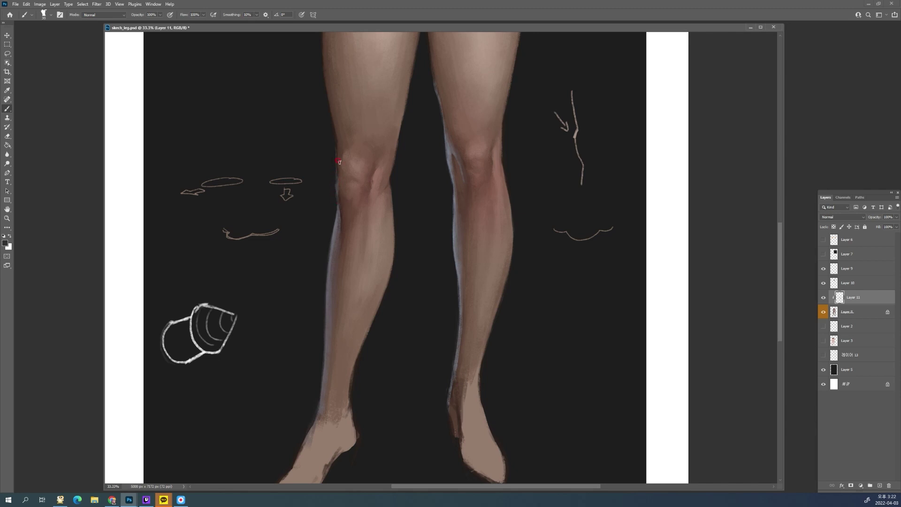
alt+click(444, 142)
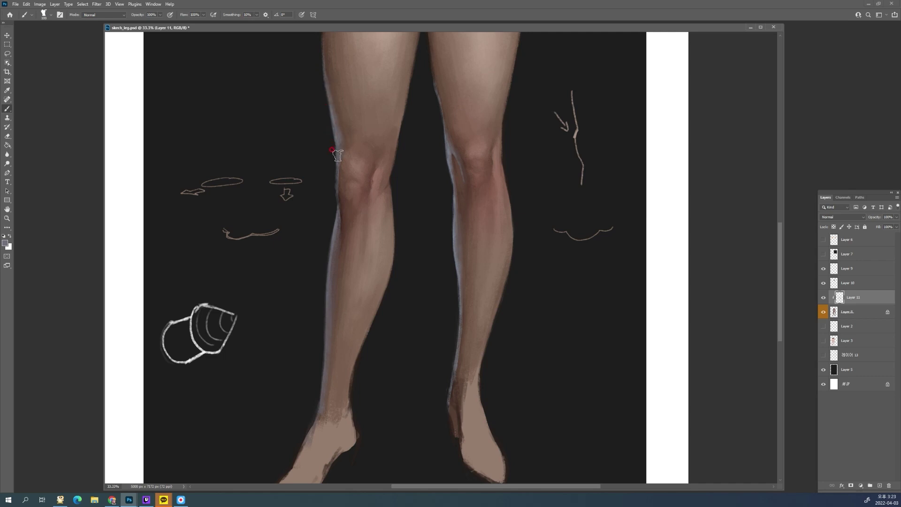
key(space)
drag(343, 103, 356, 176)
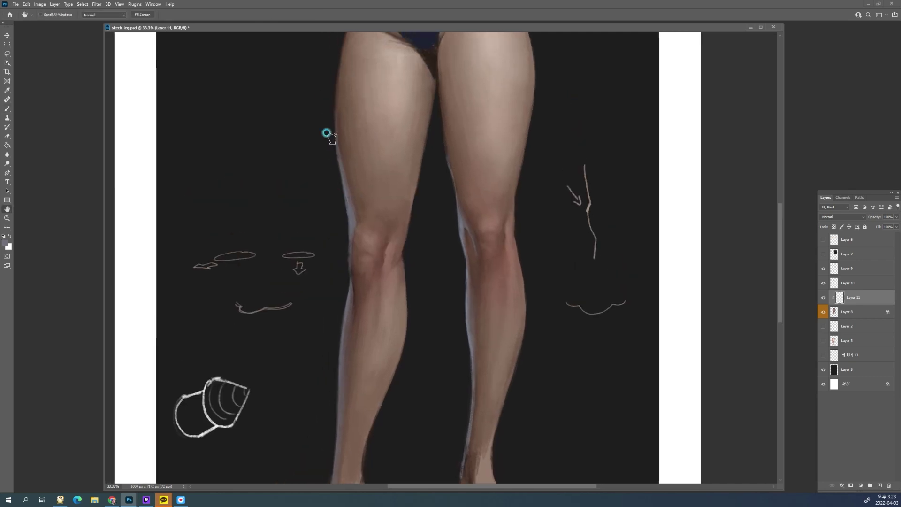
key(i)
alt+click(342, 163)
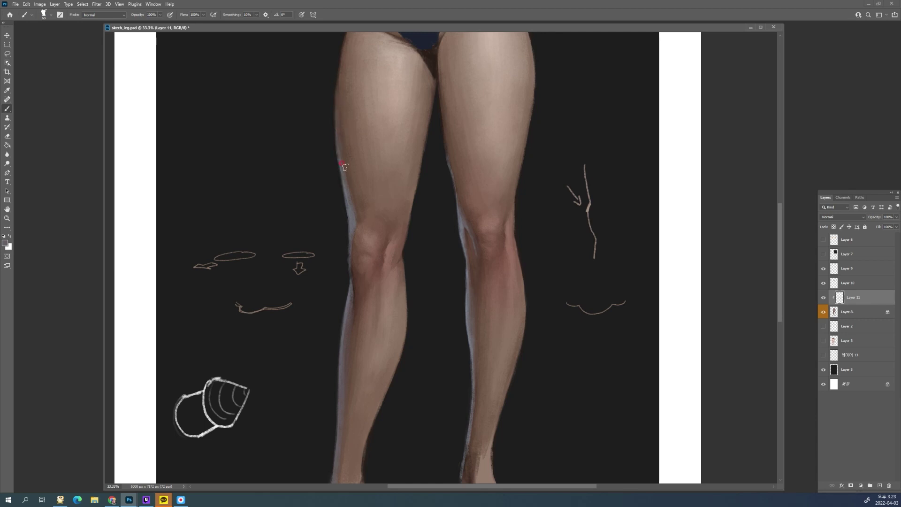
alt+click(338, 127)
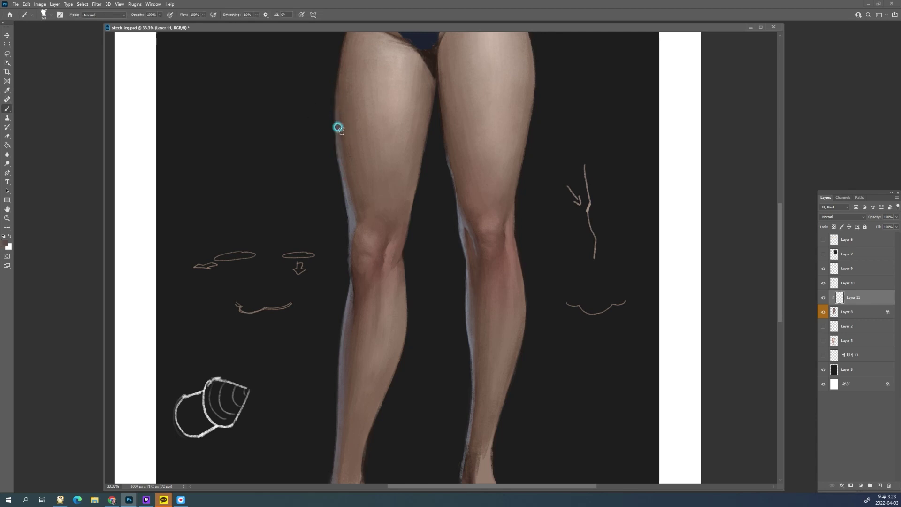
Blend the rim light into the skin on the outer side of the left-hand thigh just above the knee
drag(347, 174, 352, 215)
alt+click(345, 187)
drag(345, 178, 355, 210)
alt+click(345, 161)
alt+click(354, 201)
alt+click(351, 196)
alt+click(352, 198)
alt+click(356, 204)
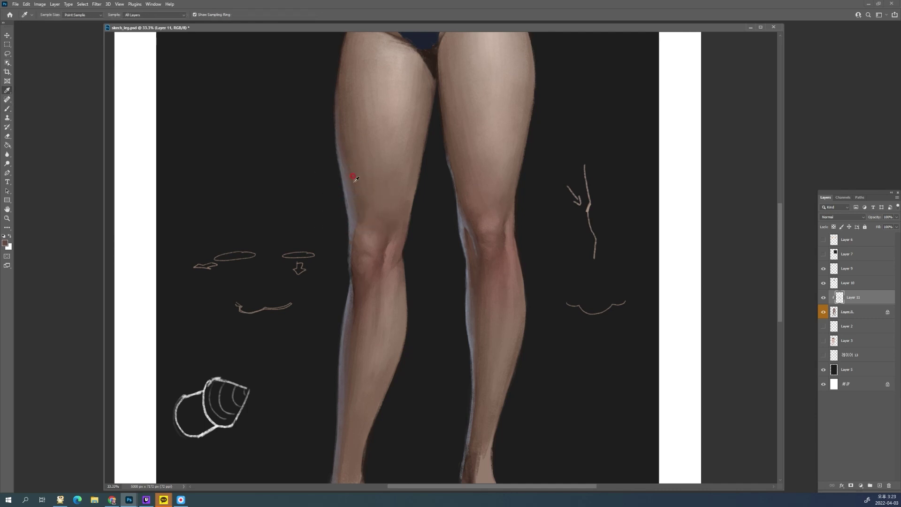
Refine the rim light beside the left-hand knee with sampled edge tones
alt+click(354, 222)
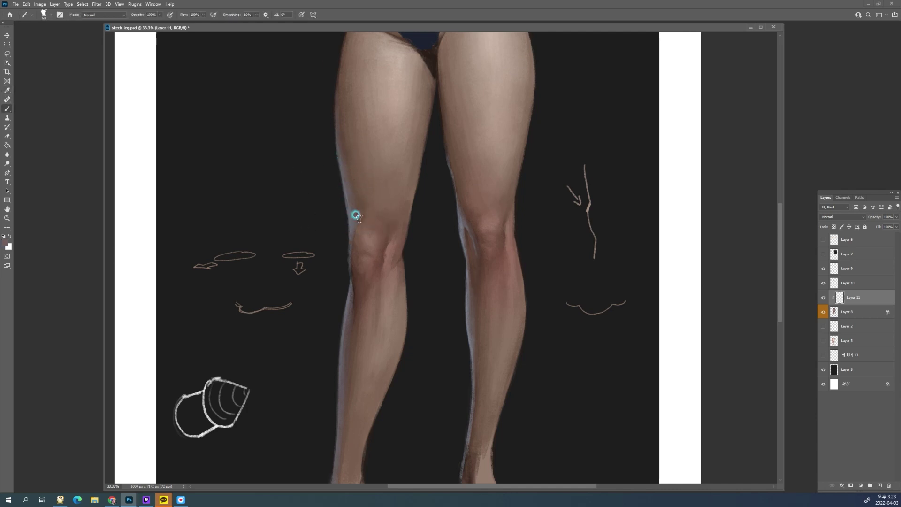
alt+click(350, 245)
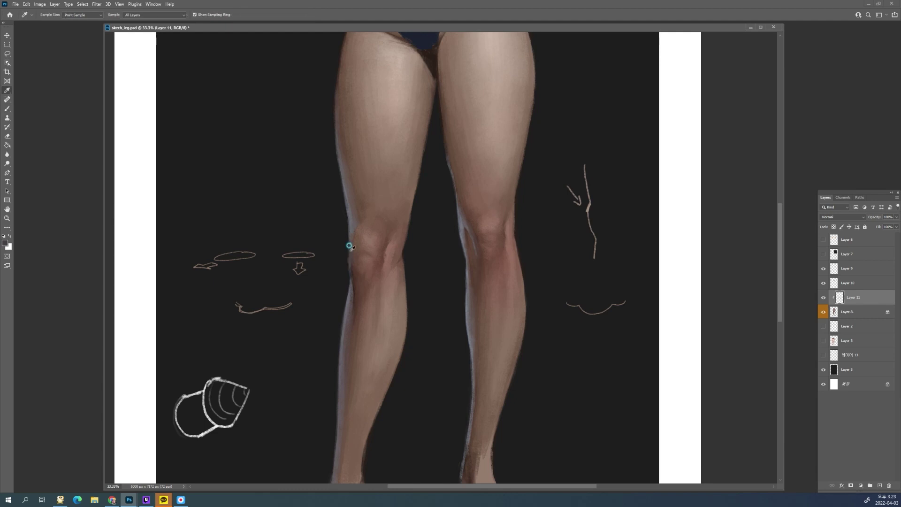
alt+click(349, 240)
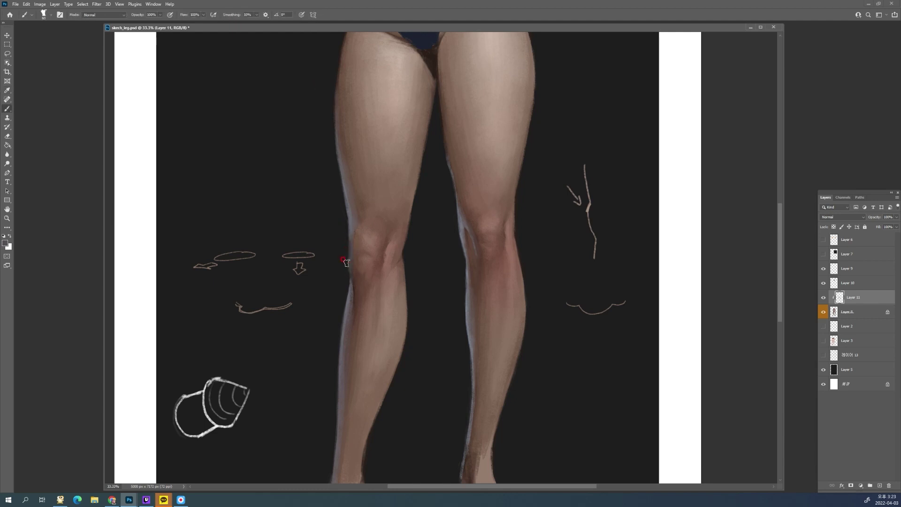
alt+click(352, 290)
key(space)
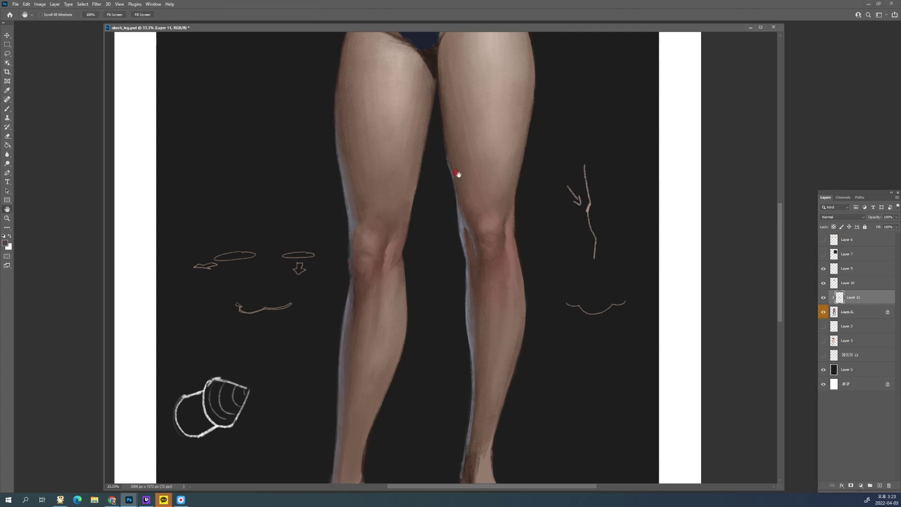
Compare the legs with and without the rim light, and merge the clipped Layer 11 into the leg layer below
scroll(472, 138, down, 1)
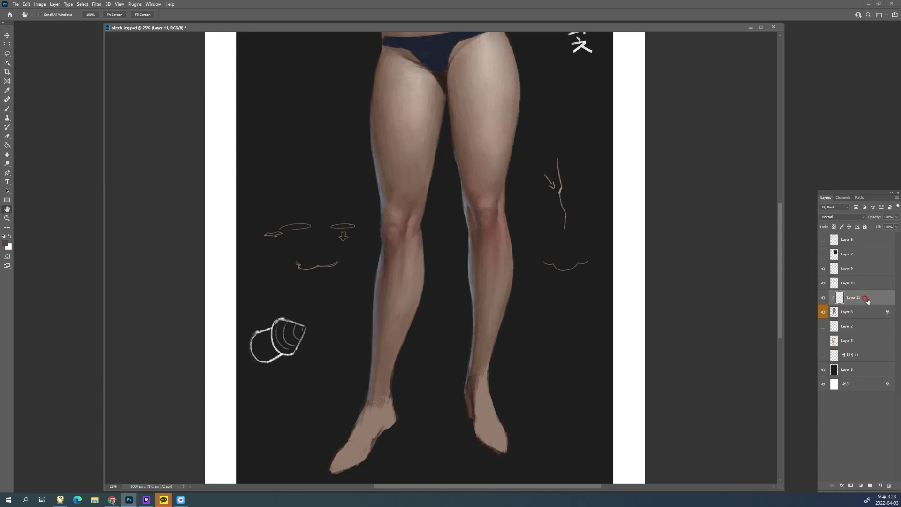
click(824, 297)
click(824, 298)
click(824, 298)
click(824, 297)
key(ctrl+e)
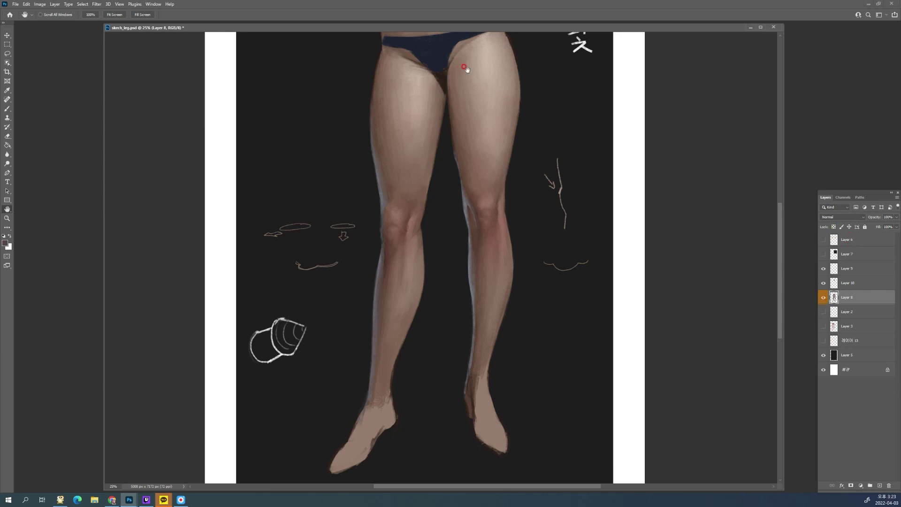
Clean up the inner contour of the right-hand thigh by painting and erasing along its edge
scroll(468, 141, up, 1)
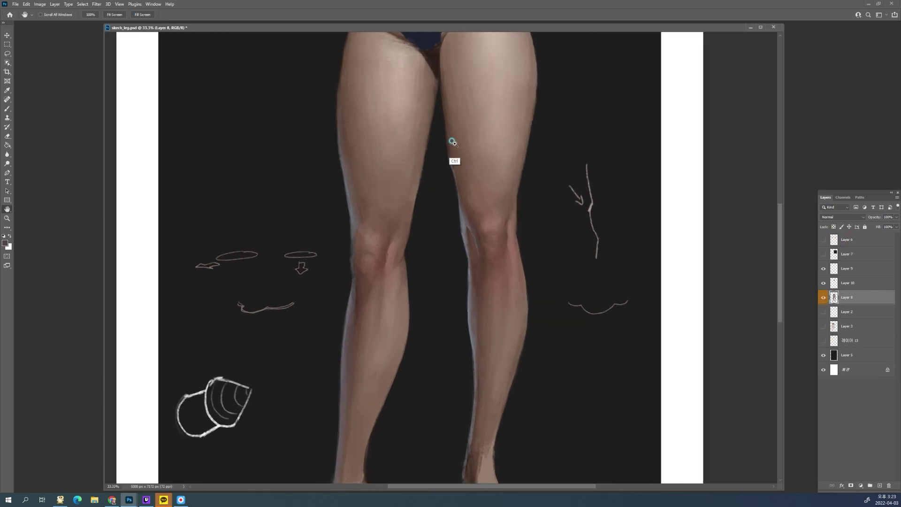
scroll(453, 167, up, 1)
key(b)
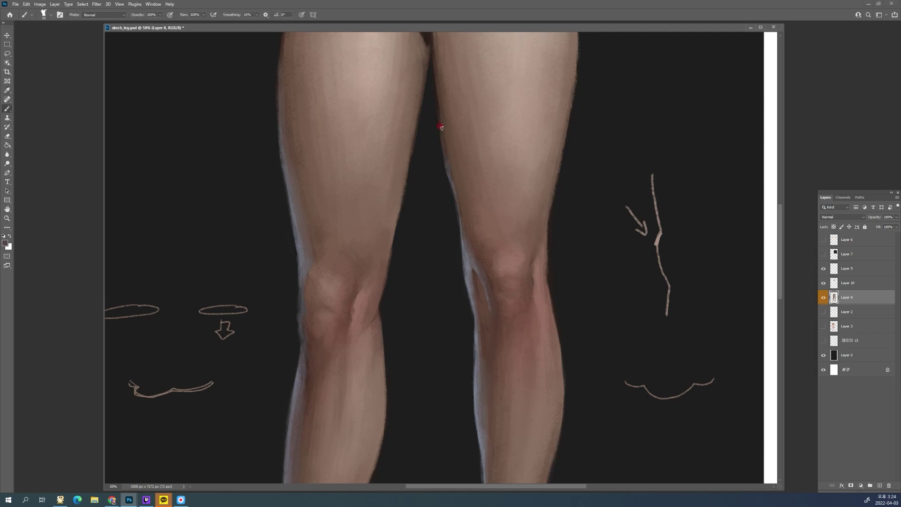
key(e)
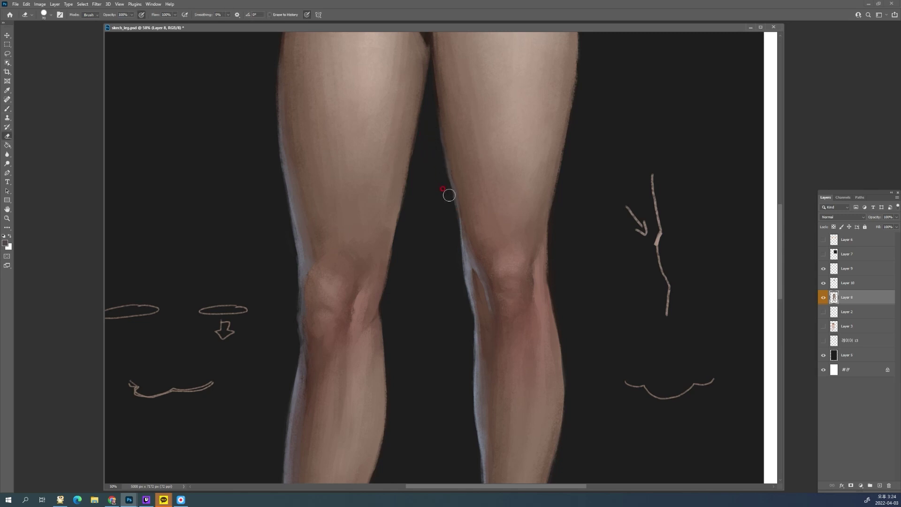
key(b)
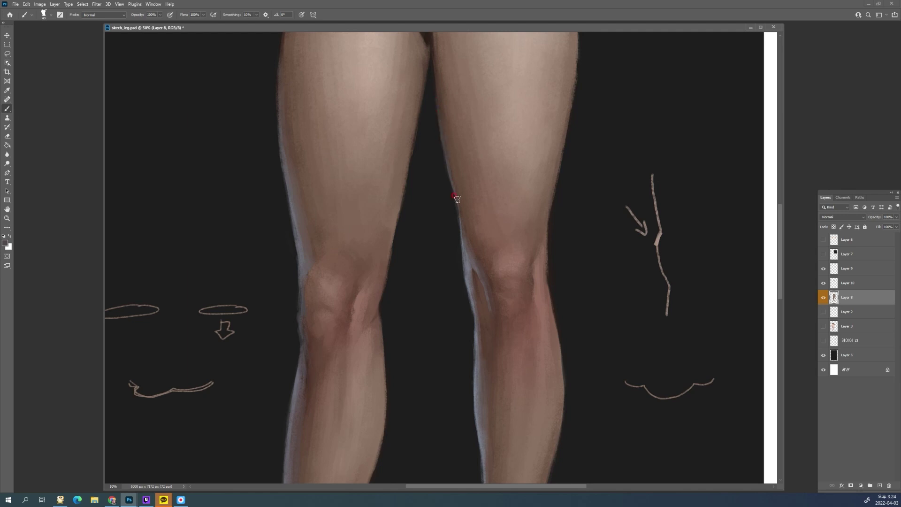
Blend a rim light along the inner edge of the right-hand thigh down to the knee using sampled tones
alt+click(458, 245)
mouse_move(447, 161)
mouse_down()
mouse_move(465, 239)
mouse_move(452, 192)
mouse_move(459, 227)
mouse_up()
alt+click(465, 261)
alt+click(459, 203)
alt+click(459, 177)
alt+click(458, 191)
alt+click(467, 257)
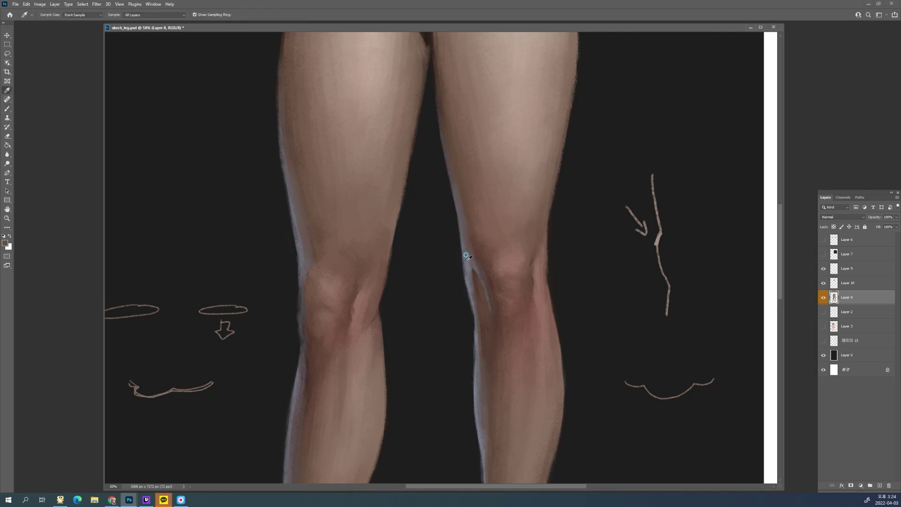
drag(462, 239, 465, 257)
Refine the outer contour of the left-hand thigh by painting with sampled tones and erasing stray edge paint
drag(305, 77, 301, 210)
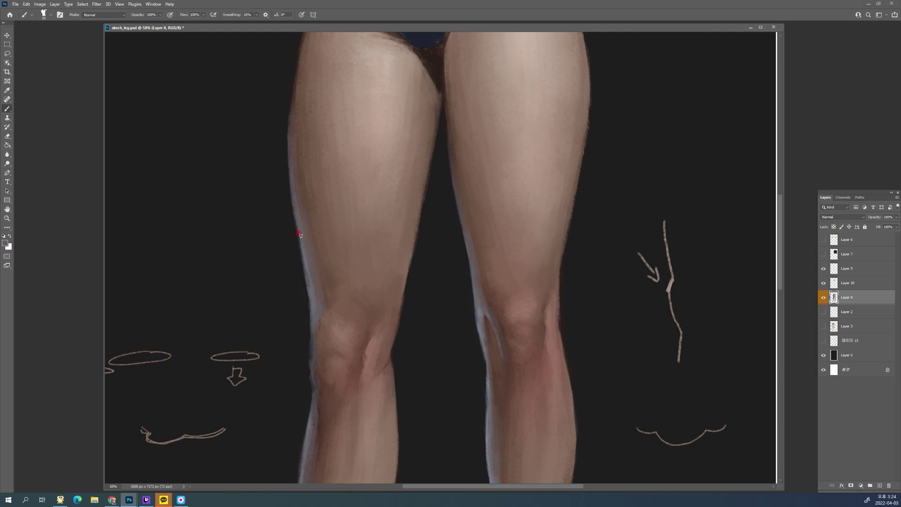
key(e)
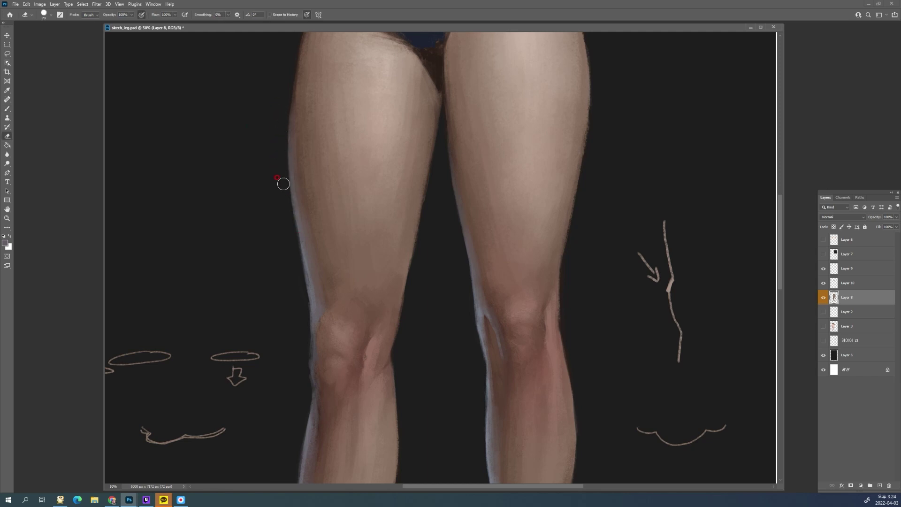
key(b)
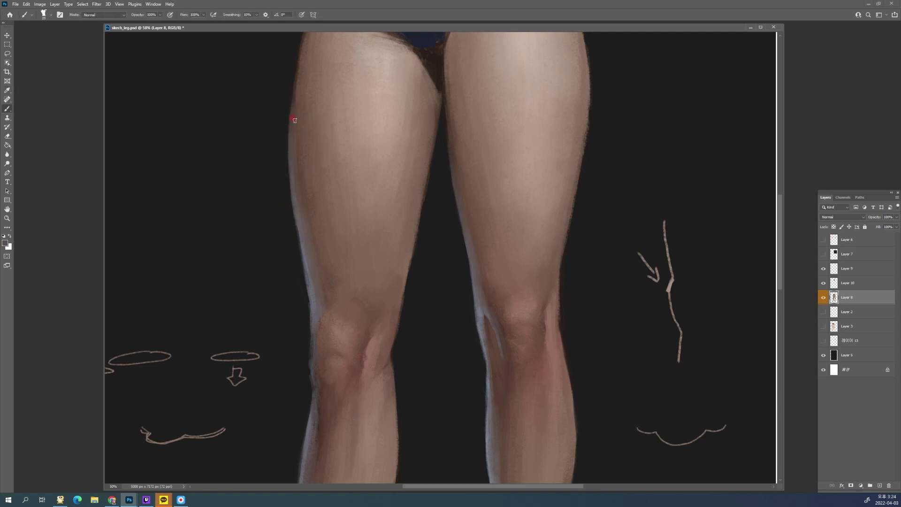
alt+click(296, 198)
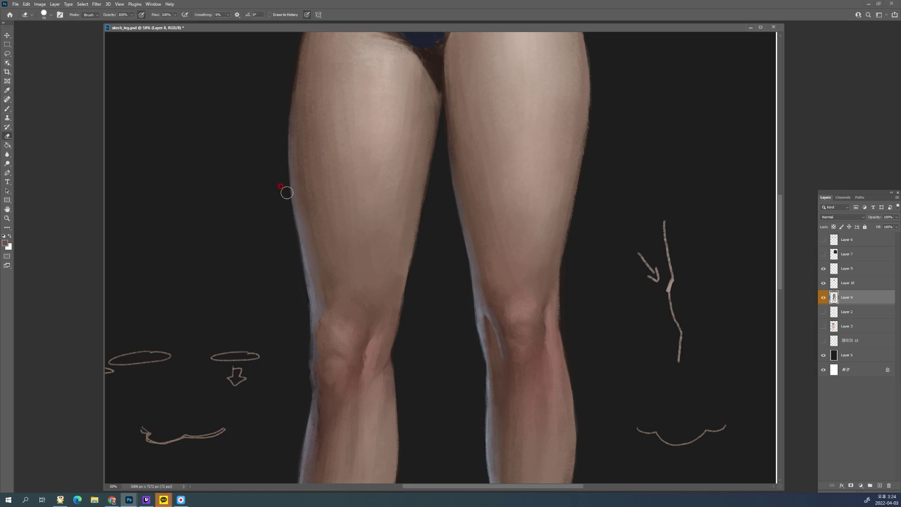
key(i)
key(b)
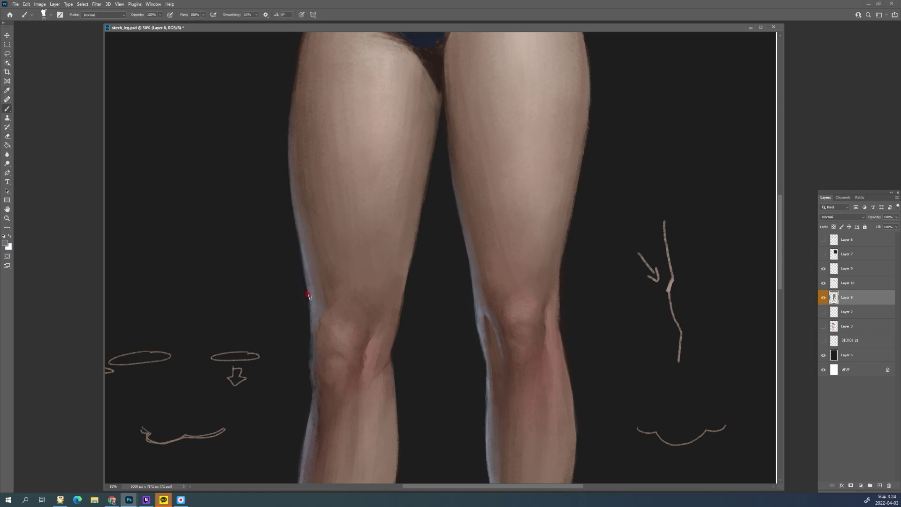
Smooth the left-hand thigh's outer edge above the knee and blend its rim light into the skin with sampled tones
key(e)
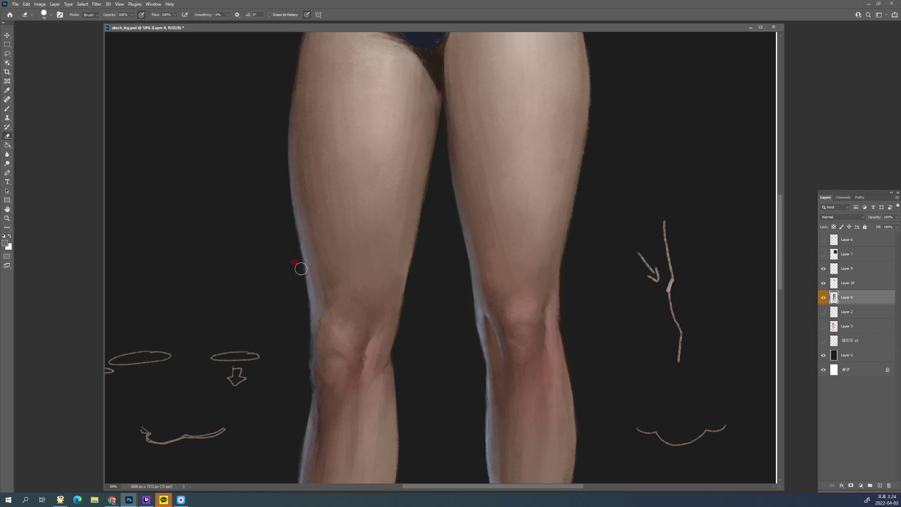
key(b)
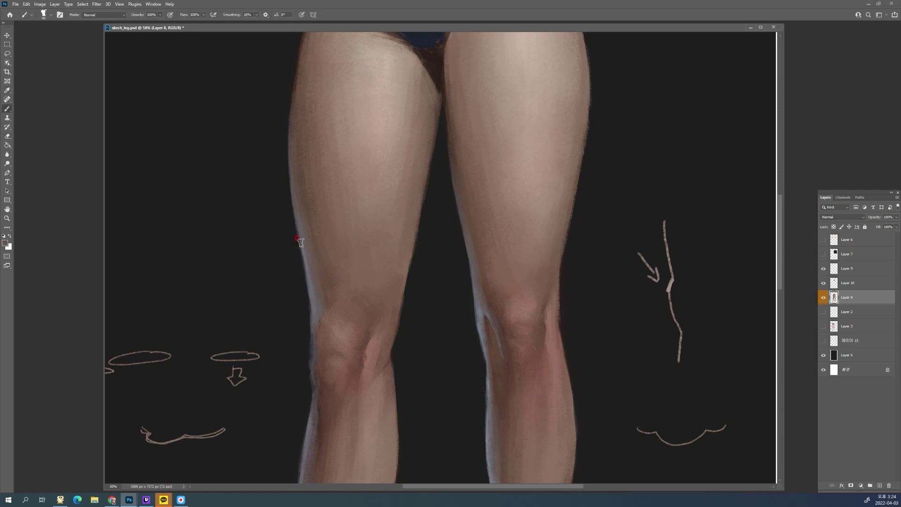
alt+click(305, 251)
alt+click(308, 210)
alt+click(319, 286)
alt+click(321, 314)
Erase the excess paint outside the left-hand knee and touch up the rim light along its outer contour
key(e)
drag(306, 311, 305, 332)
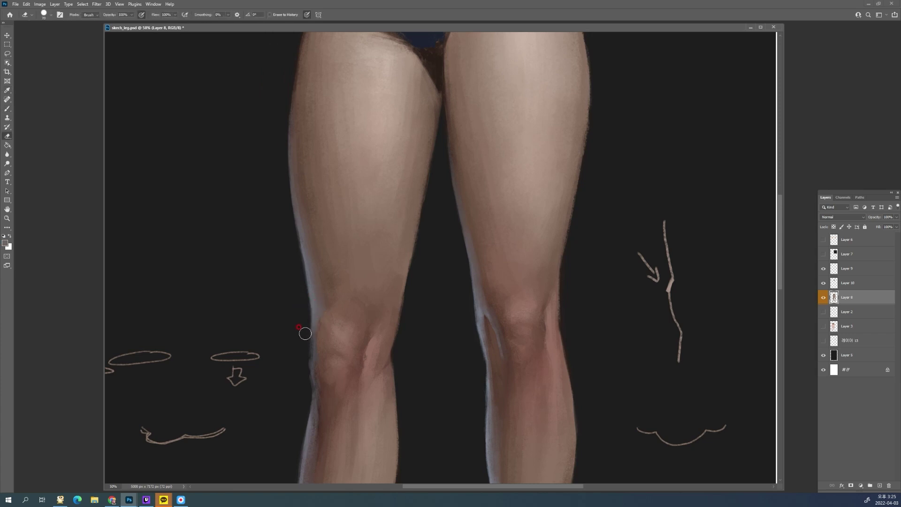
key(b)
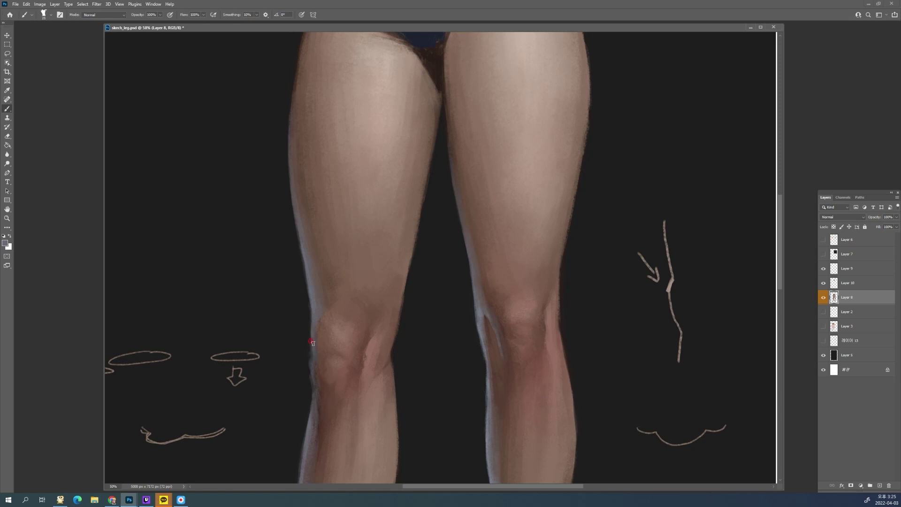
alt+click(315, 349)
key(e)
drag(304, 344, 311, 381)
Blend the rim light along the outer edge of the left-hand knee and upper shin using sampled tones
key(b)
alt+click(310, 358)
alt+click(313, 304)
alt+click(312, 373)
alt+click(315, 416)
alt+click(321, 397)
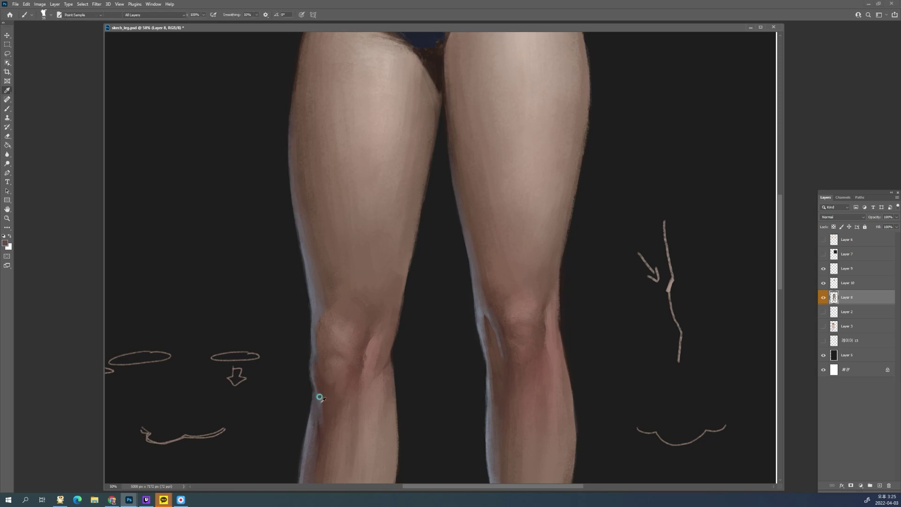
alt+click(324, 414)
mouse_move(319, 393)
mouse_down()
mouse_move(325, 426)
mouse_move(339, 339)
mouse_up()
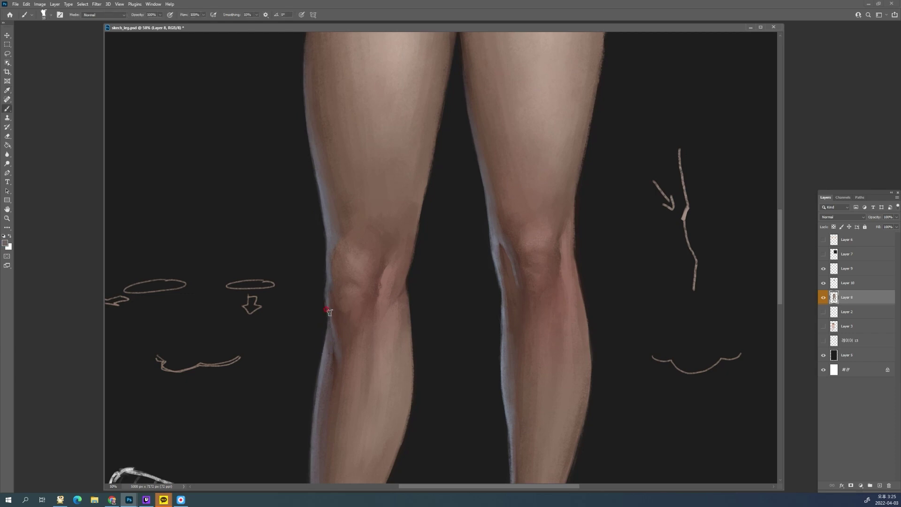
Refine the outer contour just below the left-hand knee by erasing stray paint and blending with sampled edge and skin tones
key(e)
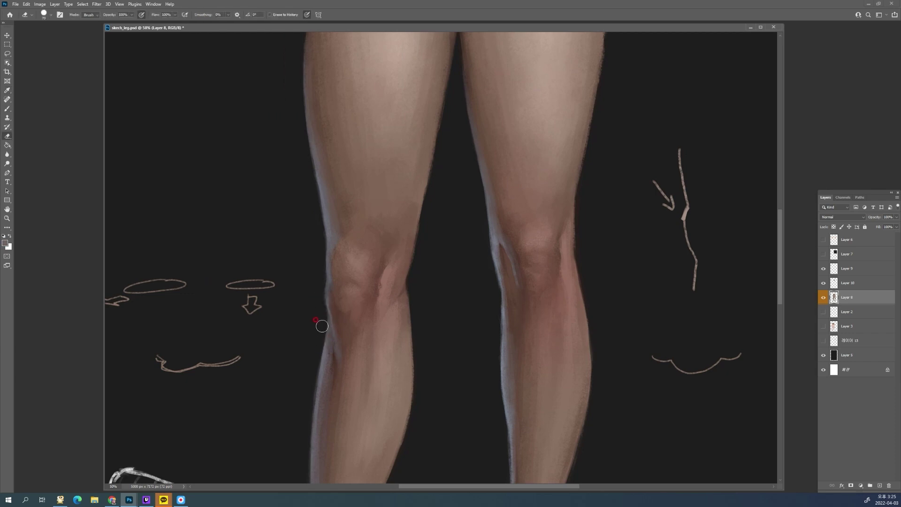
key(i)
key(b)
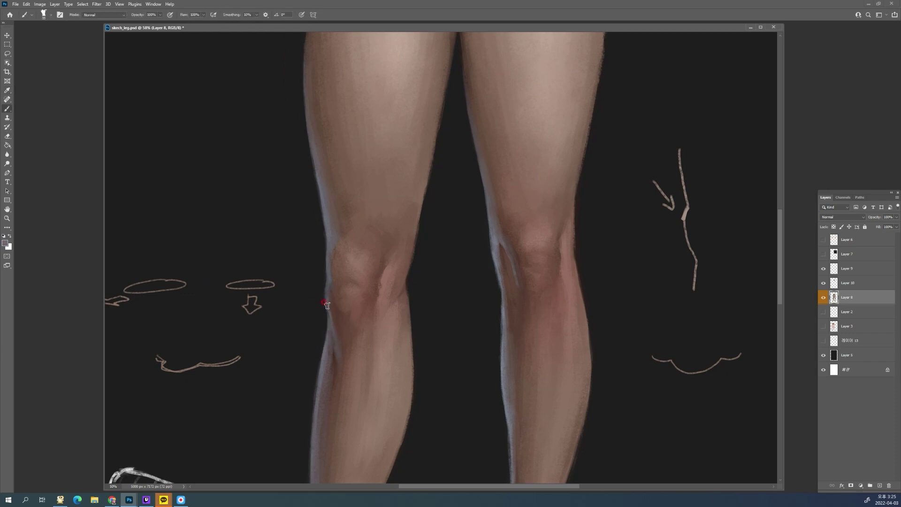
alt+click(330, 321)
alt+click(330, 342)
alt+click(332, 348)
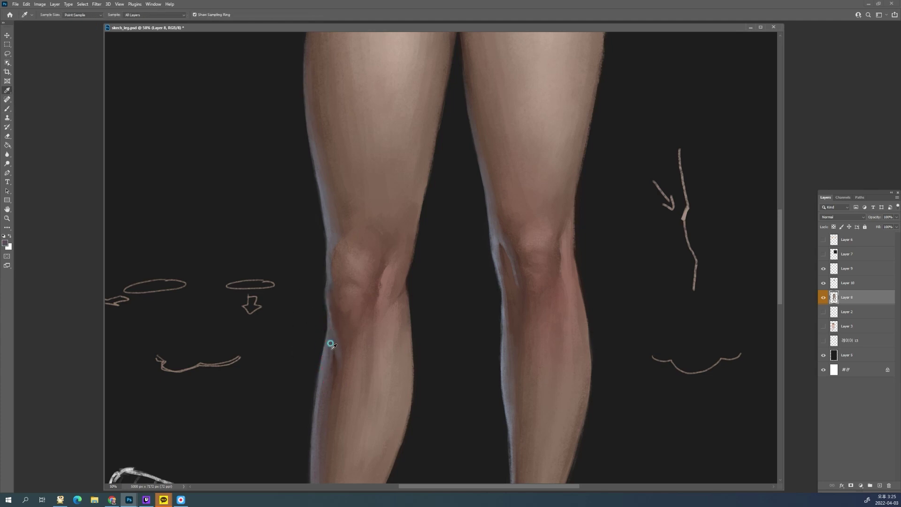
alt+click(335, 325)
drag(336, 331, 341, 346)
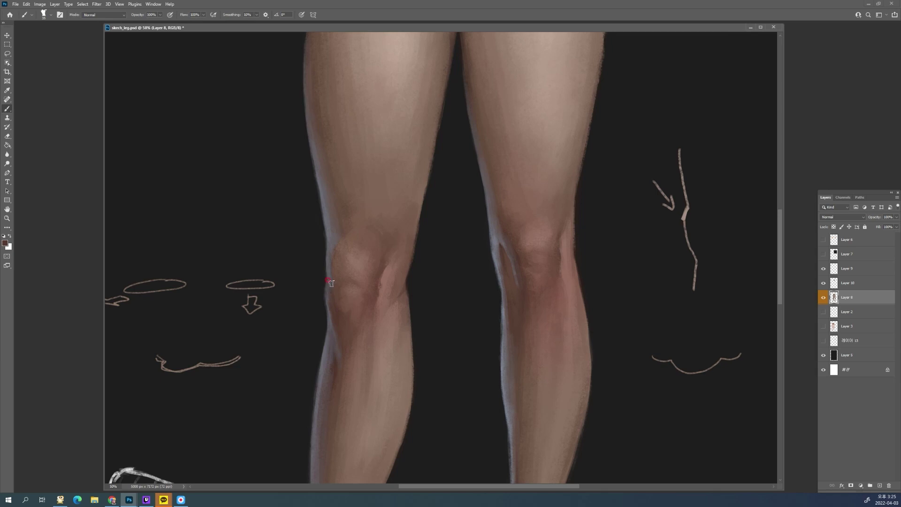
Mix a darker reddish brown and deepen the shading along the outer side of the left-hand knee
alt+click(401, 282)
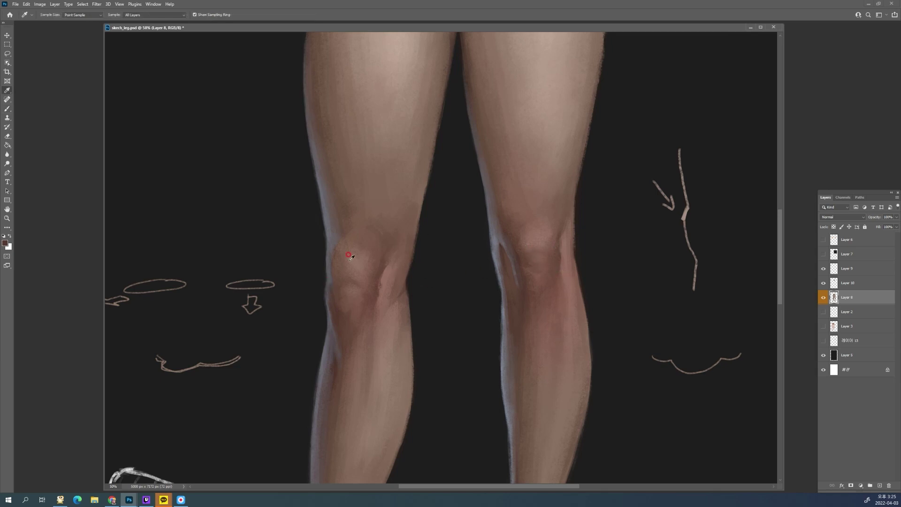
key(space)
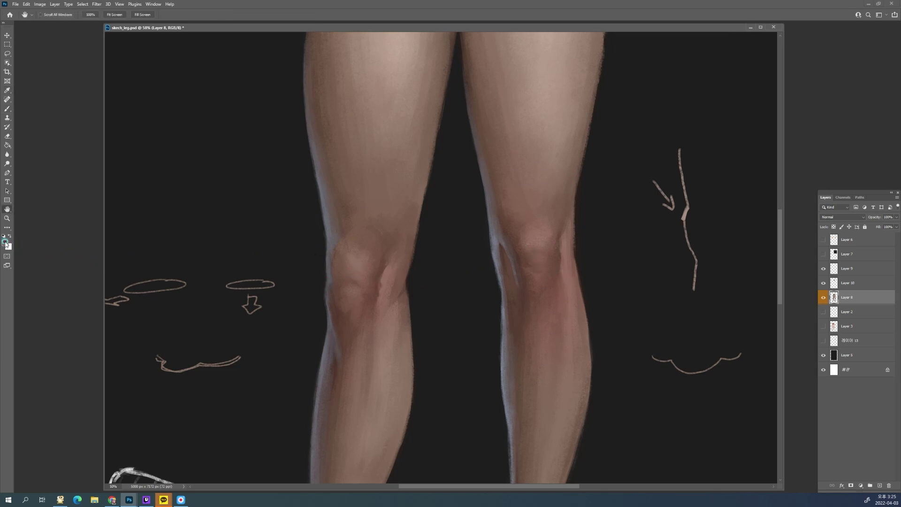
click(6, 242)
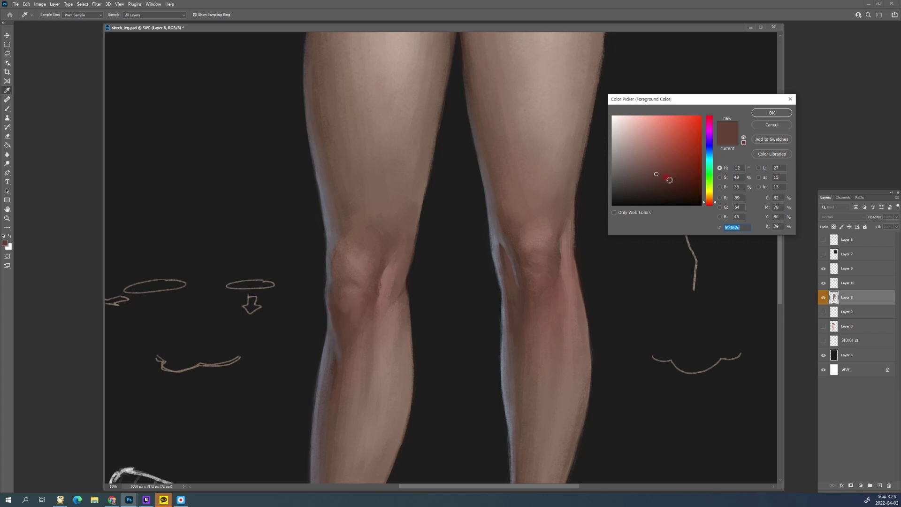
click(335, 309)
click(662, 186)
click(760, 113)
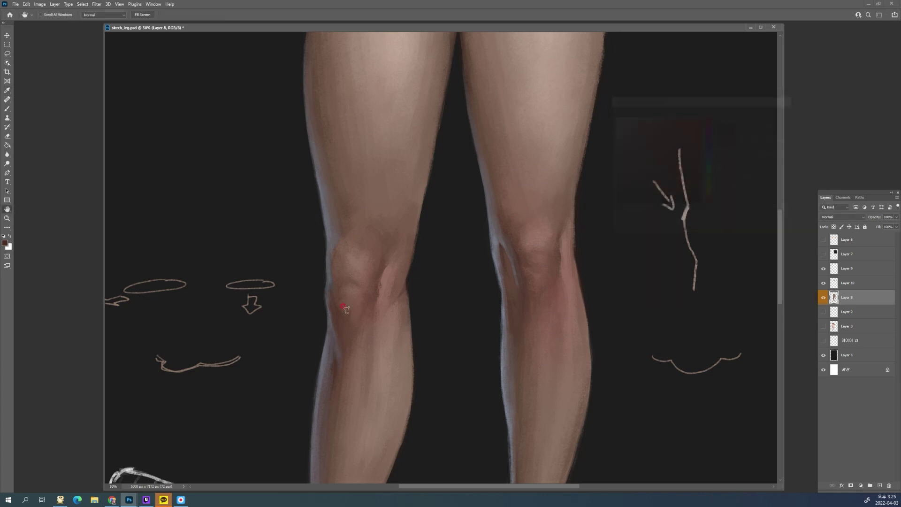
key(b)
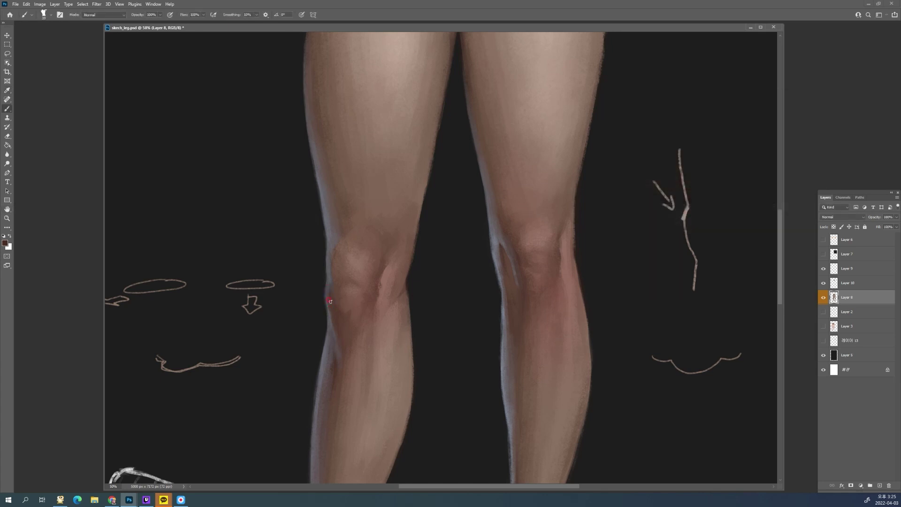
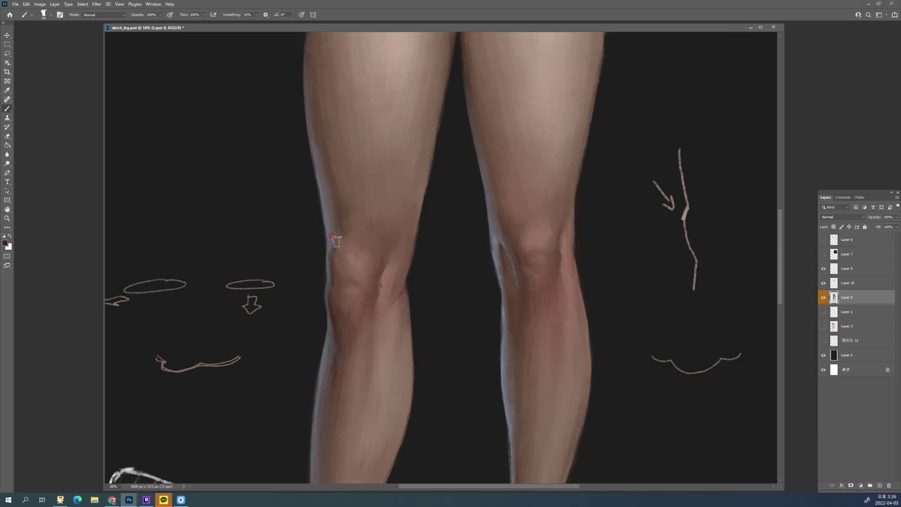
Soften the rim light just above the left-hand knee by painting over its inner border with sampled skin tones
key(i)
key(b)
alt+click(332, 201)
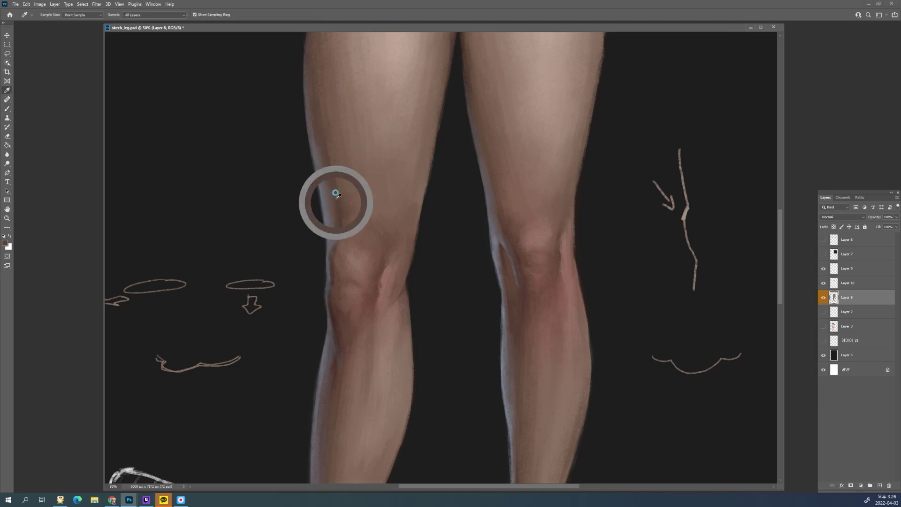
alt+click(331, 225)
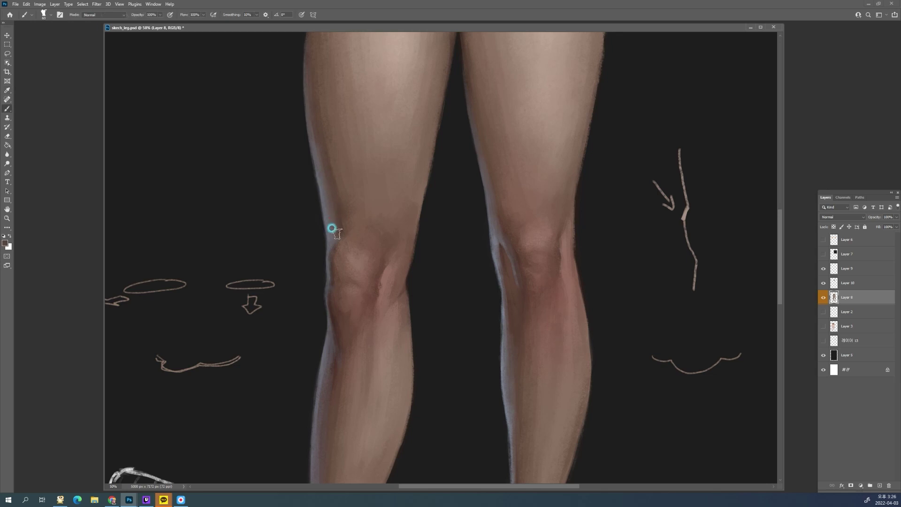
key(i)
key(b)
Blend the lower left-hand thigh's edge shading into the skin above the kneecap with sampled tones
alt+click(324, 177)
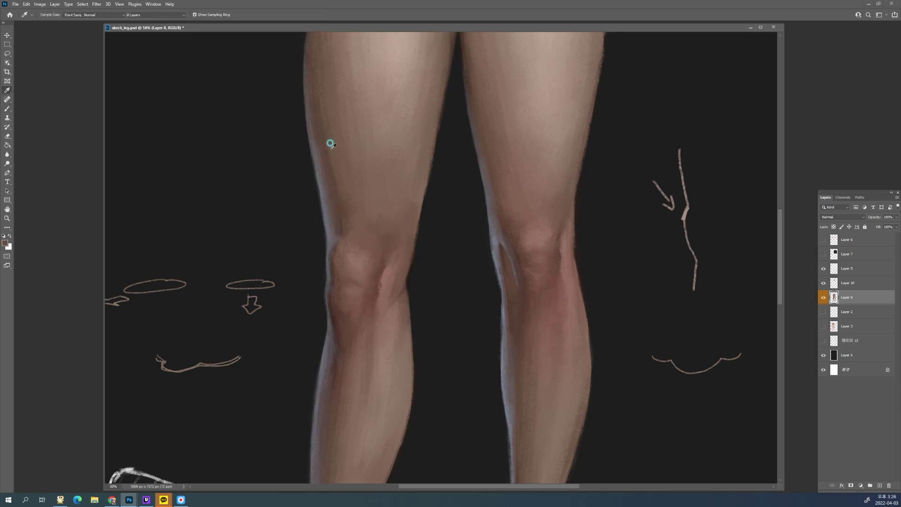
alt+click(328, 167)
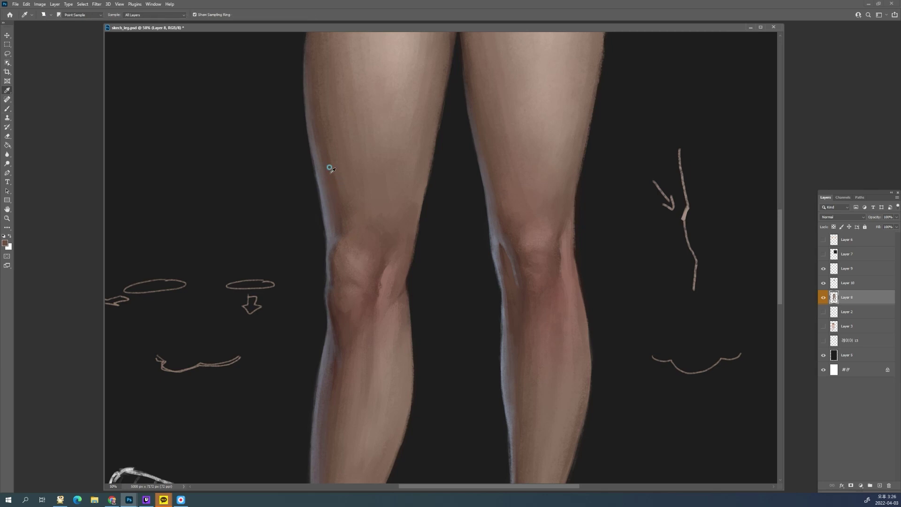
alt+click(339, 220)
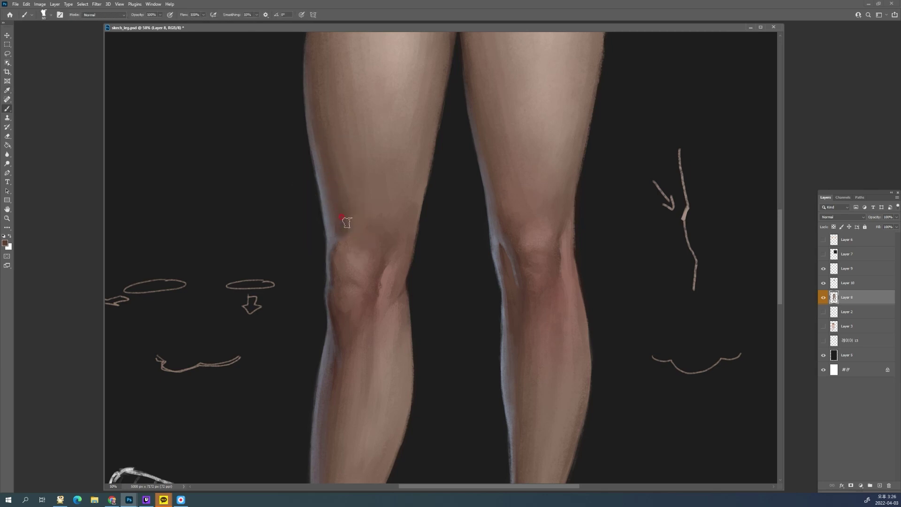
alt+click(347, 213)
alt+click(357, 211)
alt+click(360, 239)
Smooth the shading along the outer edge of the left-hand thigh with a sampled skin tone
key(space)
drag(341, 189, 361, 281)
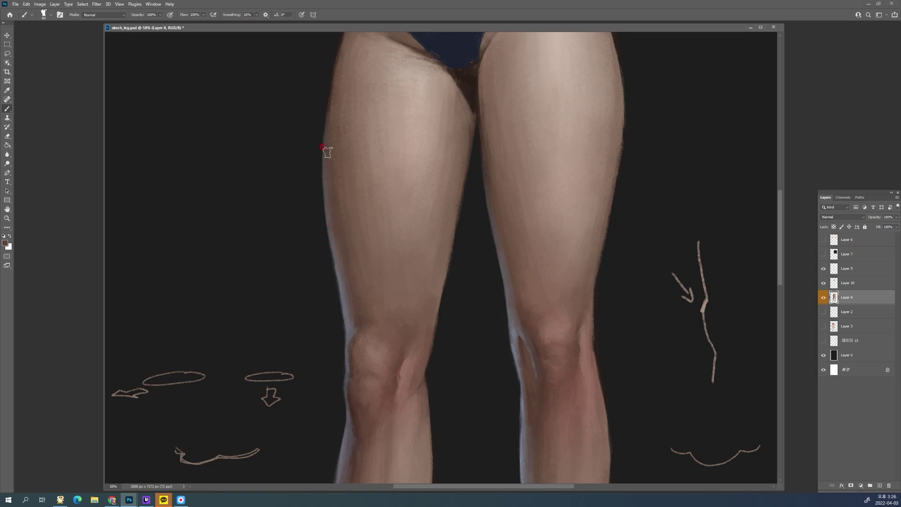
alt+click(344, 191)
drag(324, 148, 344, 254)
key(space)
drag(358, 324, 388, 163)
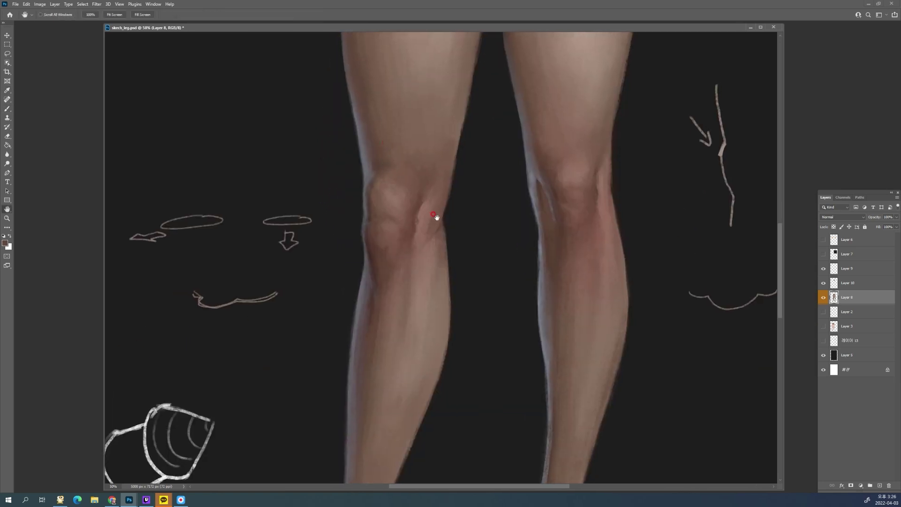
Darken and blend the skin beside the rim light on the outer side of the left-hand upper shin with sampled tones
alt+click(373, 256)
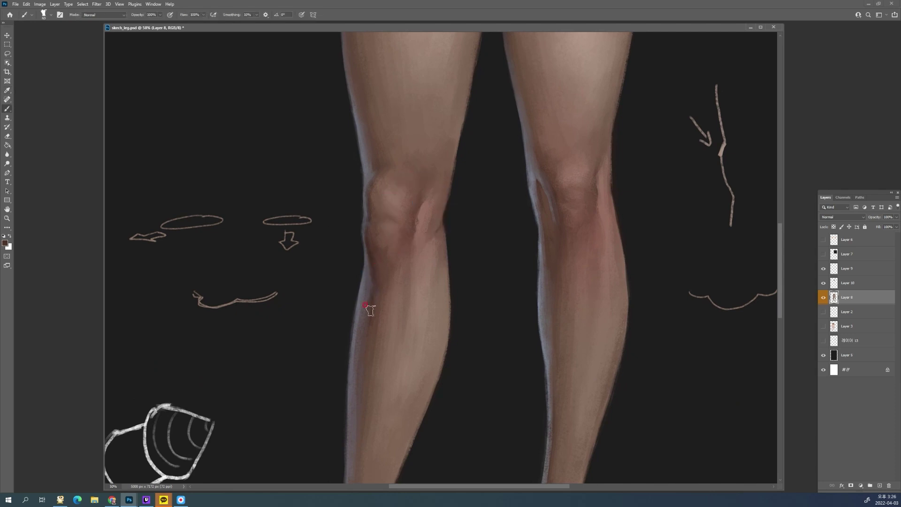
key(alt)
alt+click(362, 342)
key(space)
drag(360, 382, 366, 354)
alt+click(371, 260)
mouse_move(361, 300)
mouse_down()
mouse_move(358, 372)
mouse_move(361, 320)
mouse_up()
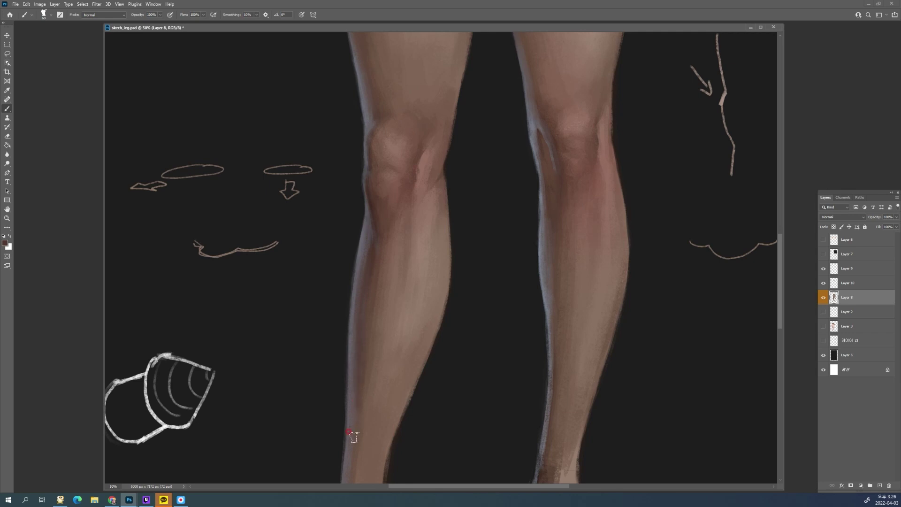
Blend the shading beside the rim light down the middle of the left-hand shin using sampled tones
key(space)
drag(360, 374, 371, 305)
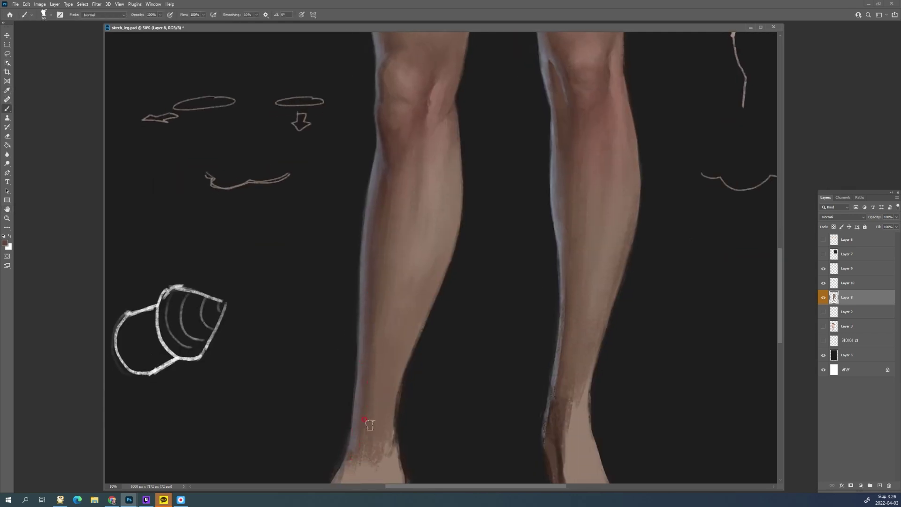
drag(369, 409, 376, 358)
alt+click(377, 284)
alt+click(385, 279)
drag(376, 300, 381, 271)
alt+click(378, 320)
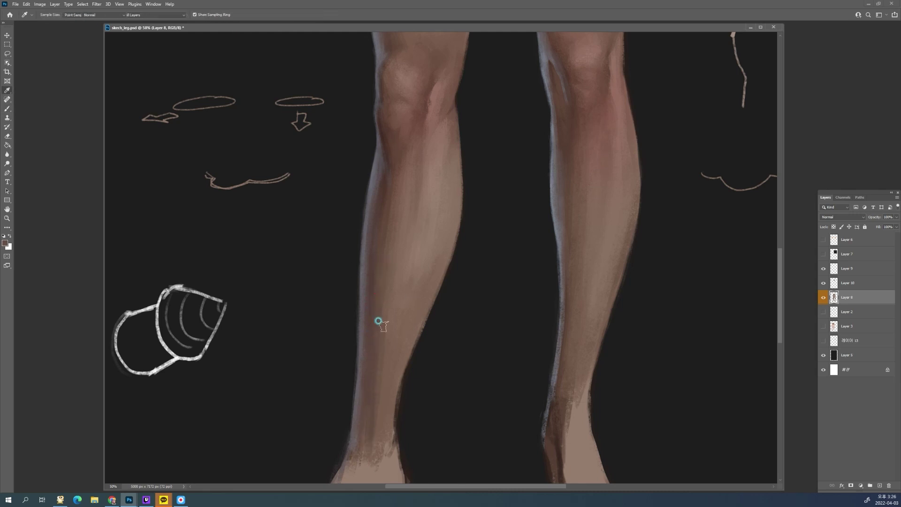
Even out the skin tones on the left-hand lower shin down to the ankle with sampled colors
drag(367, 435, 378, 393)
alt+click(378, 332)
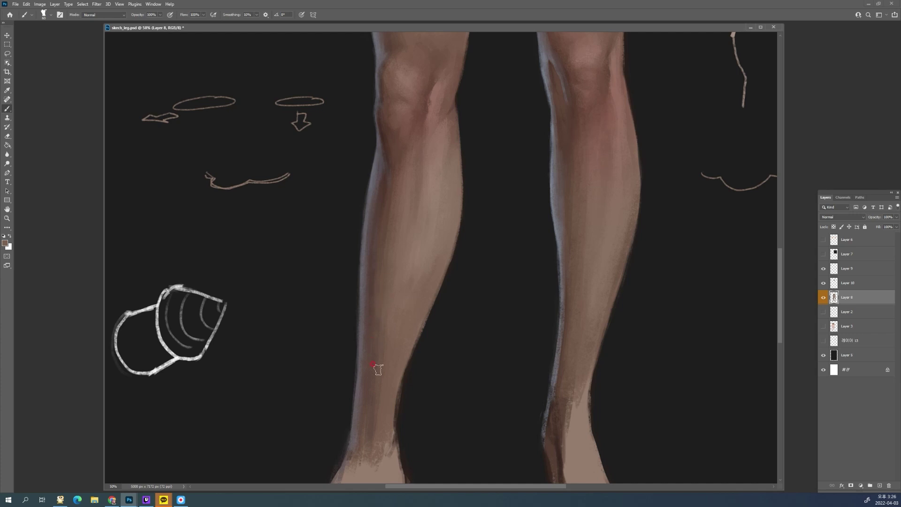
alt+click(368, 395)
alt+click(359, 423)
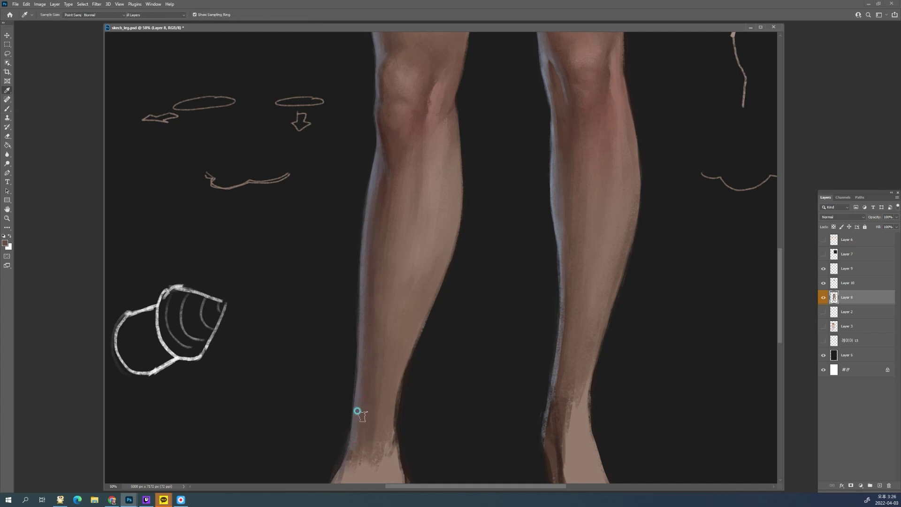
alt+click(378, 364)
alt+click(418, 317)
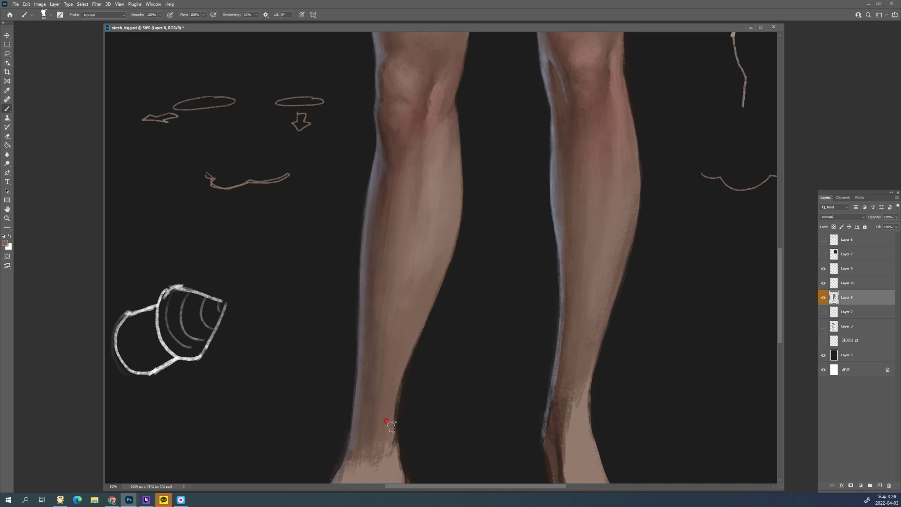
alt+click(403, 370)
Bring the whole figure into view and switch the brush to a soft round preset
key(alt+space)
alt+click(410, 375)
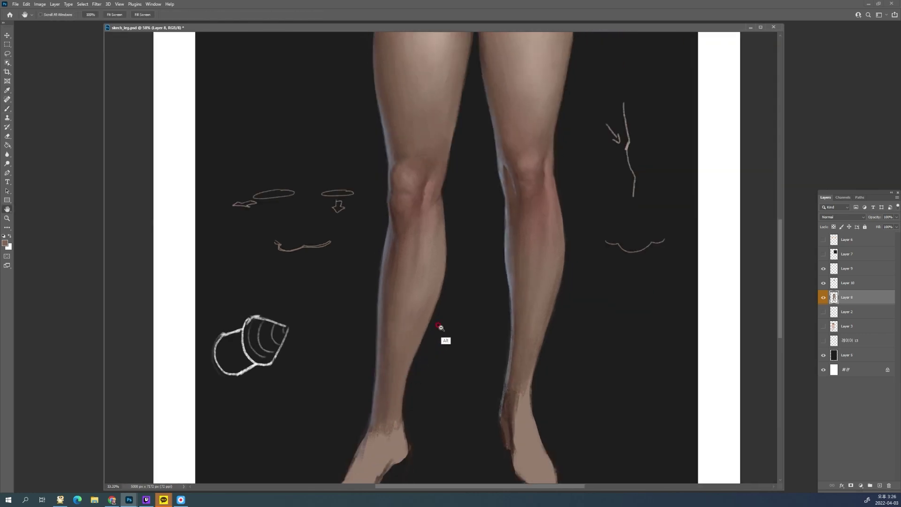
alt+click(442, 328)
alt+click(455, 316)
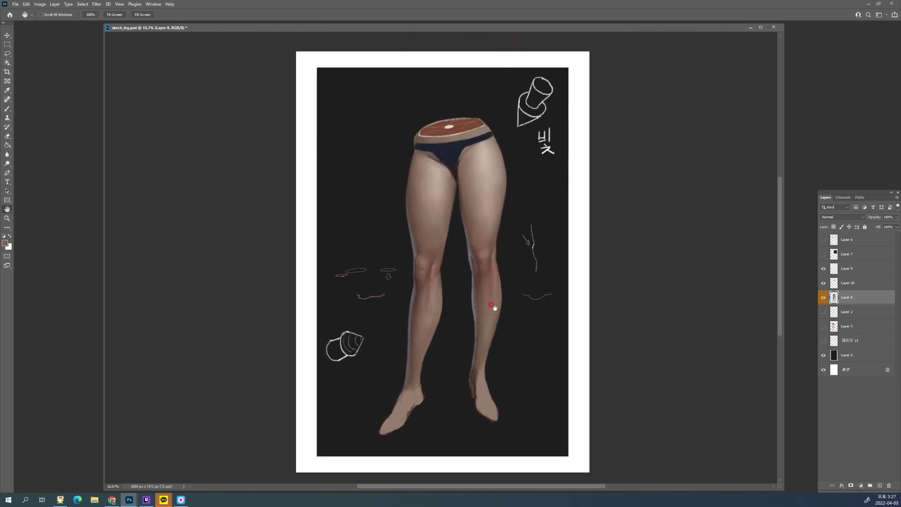
click(52, 16)
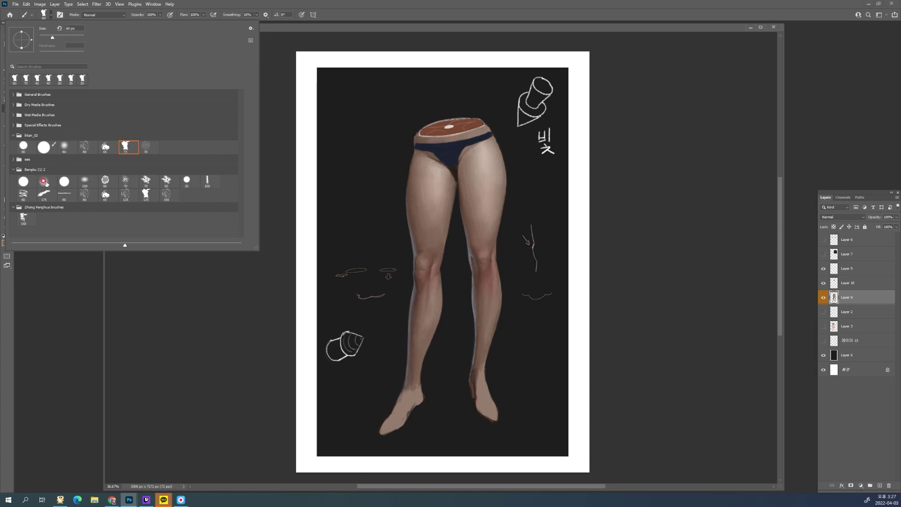
double_click(44, 182)
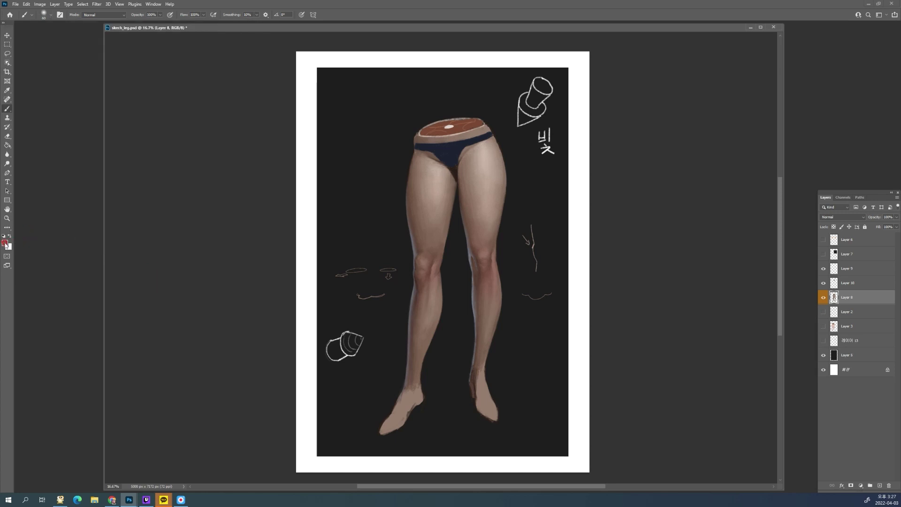
Set the foreground color to a pale greyish blue, a0a3b2, for painting with the brush
click(5, 243)
click(709, 149)
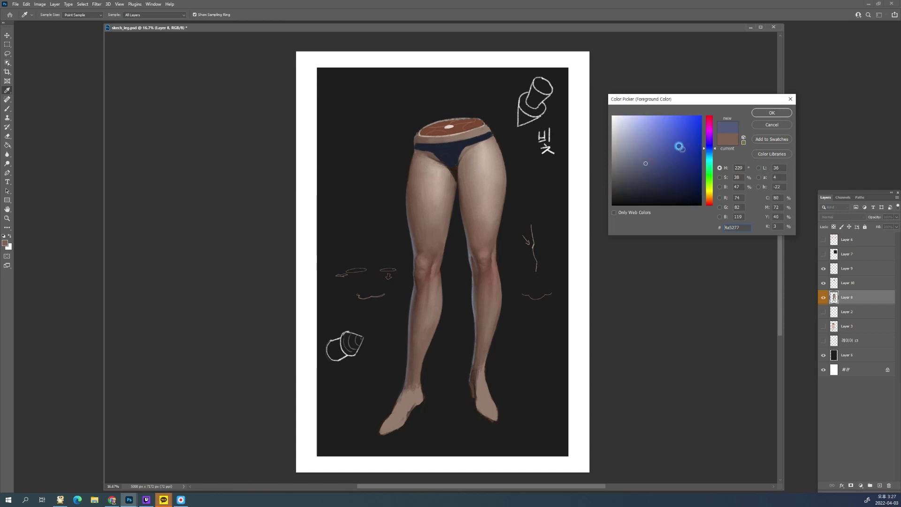
click(621, 138)
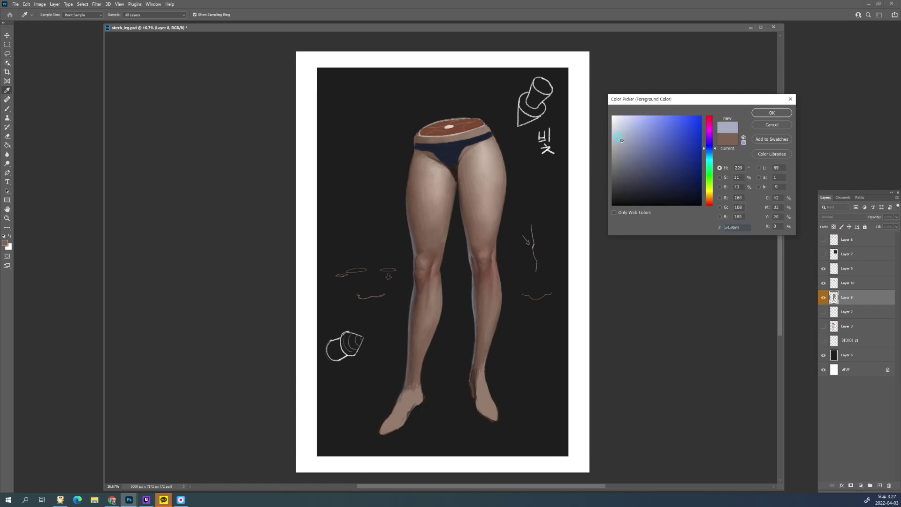
drag(622, 140, 622, 142)
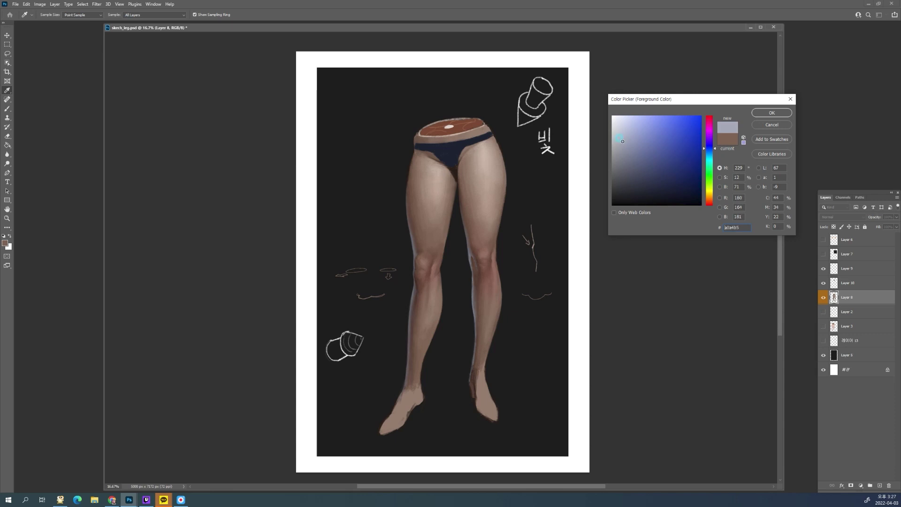
drag(622, 141, 620, 141)
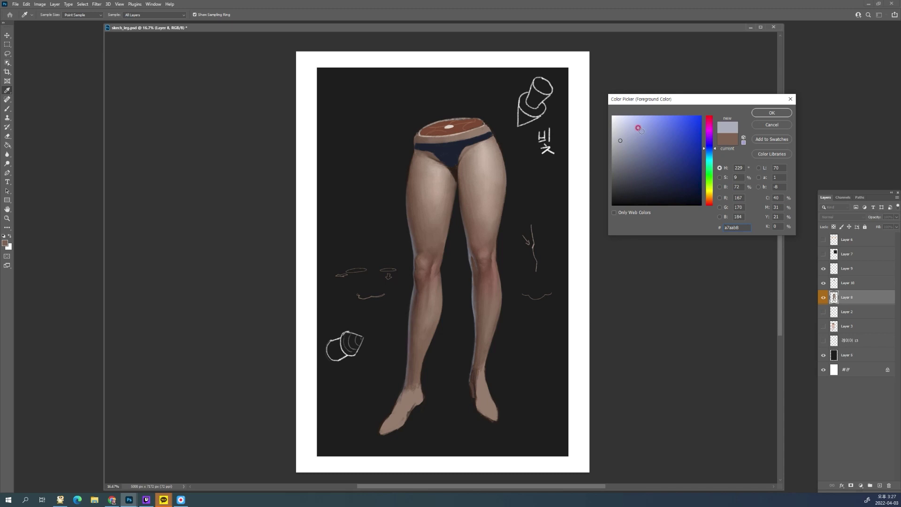
mouse_move(626, 152)
mouse_down()
mouse_move(637, 140)
mouse_move(625, 138)
mouse_move(649, 168)
mouse_move(621, 138)
mouse_move(644, 170)
mouse_move(646, 137)
mouse_move(654, 170)
mouse_move(653, 140)
mouse_up()
mouse_move(644, 138)
mouse_down()
mouse_move(668, 140)
mouse_move(621, 143)
mouse_up()
click(771, 112)
key(b)
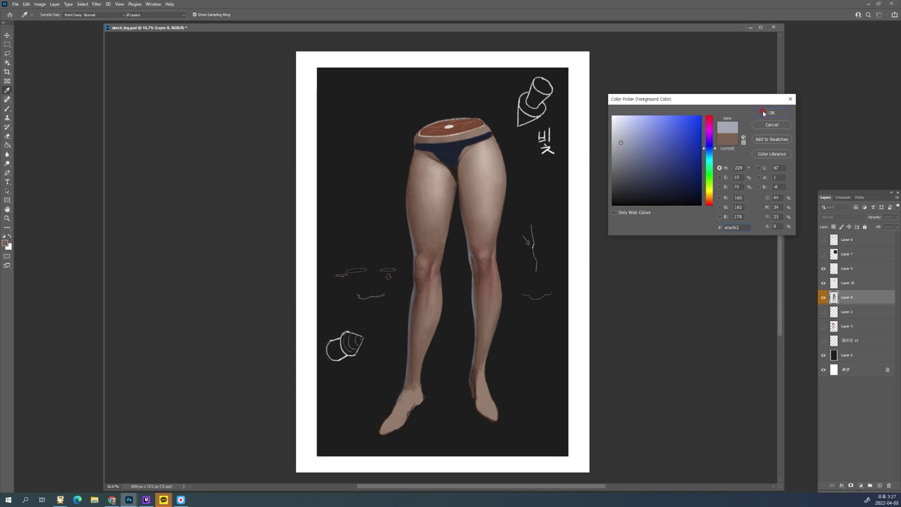
Set the brush blending mode to Vivid Light
click(51, 15)
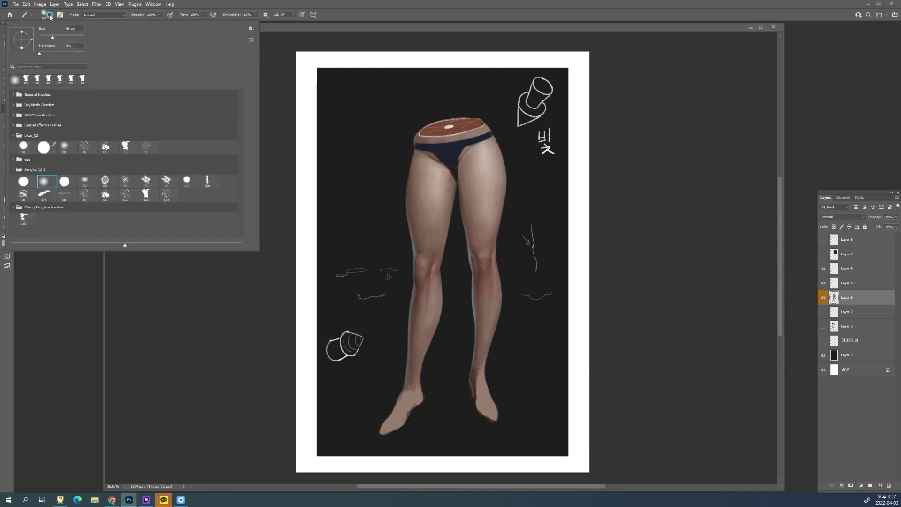
click(105, 15)
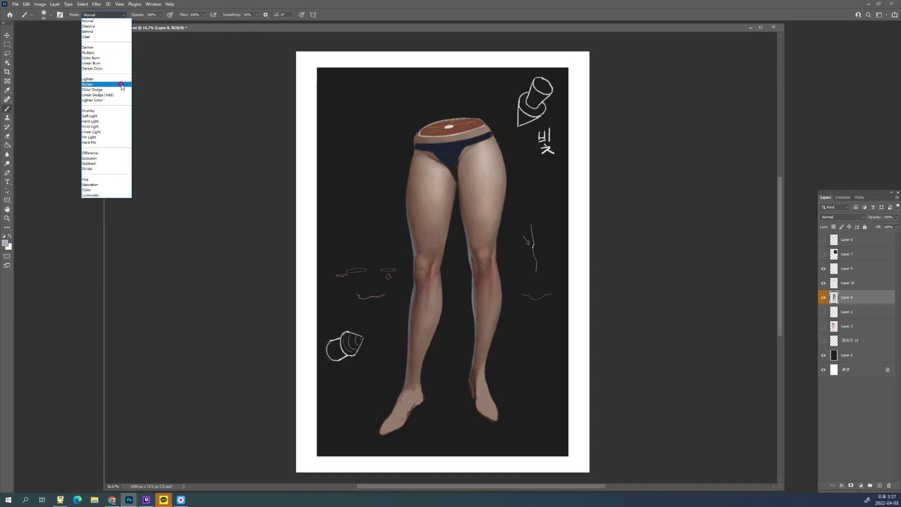
click(101, 126)
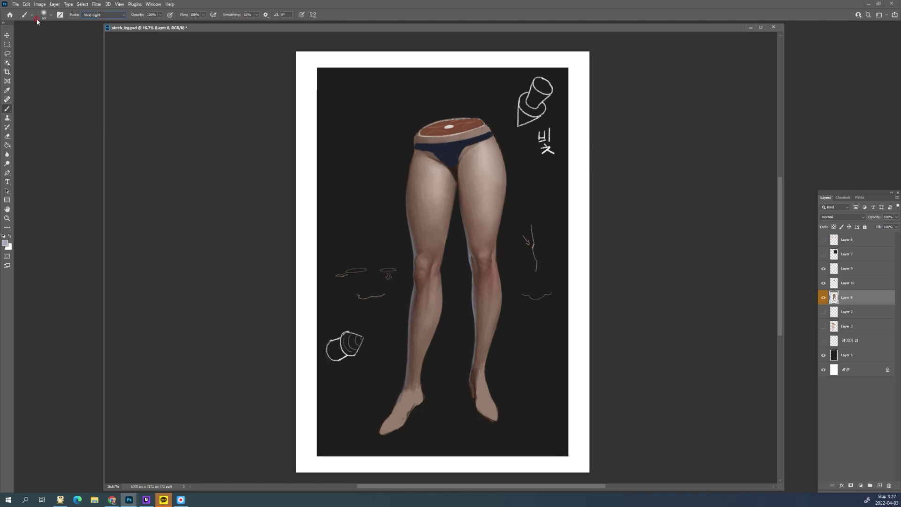
Create a new blank document with a white background and return to the leg painting
click(17, 5)
click(17, 11)
key(ctrl+n)
click(589, 353)
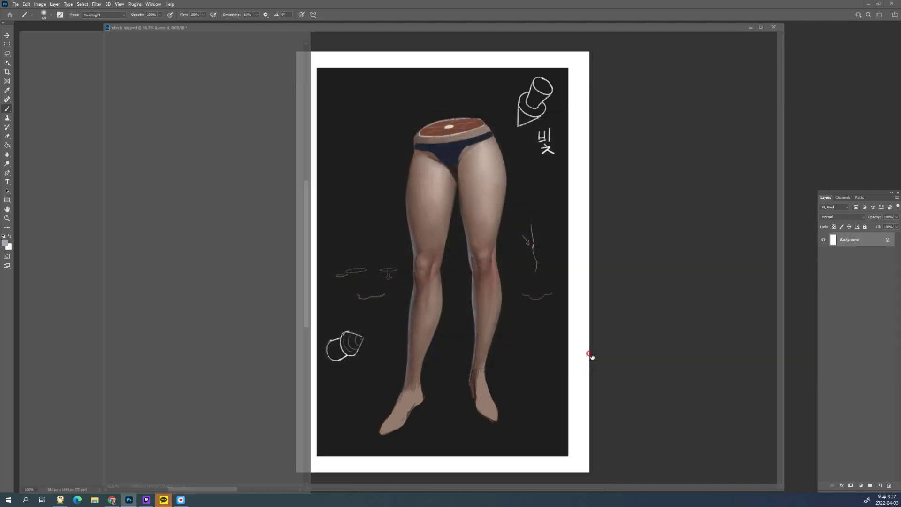
click(166, 170)
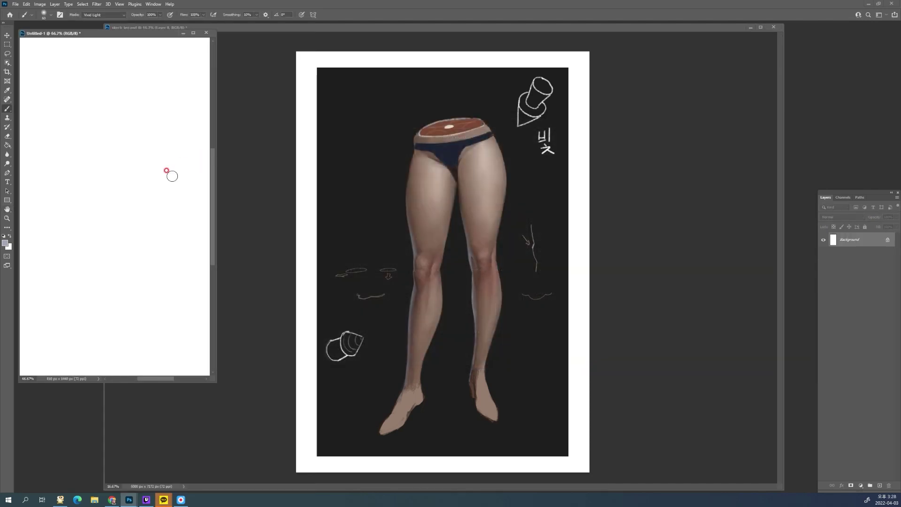
click(253, 164)
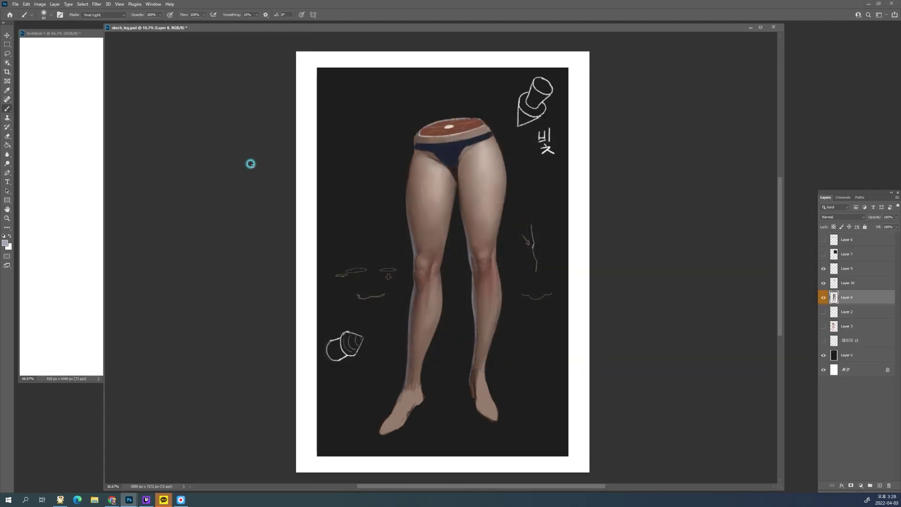
Enlarge the soft brush and lock the transparent pixels of Layer 8
key(bracketright)
key(bracketright)
key(bracketright)
key(bracketright)
key(bracketright)
key(bracketright)
click(833, 227)
Paint a bluish Vivid Light rim along the outer edge of the left-hand thigh down to the knee
ctrl+click(462, 255)
drag(449, 253, 437, 192)
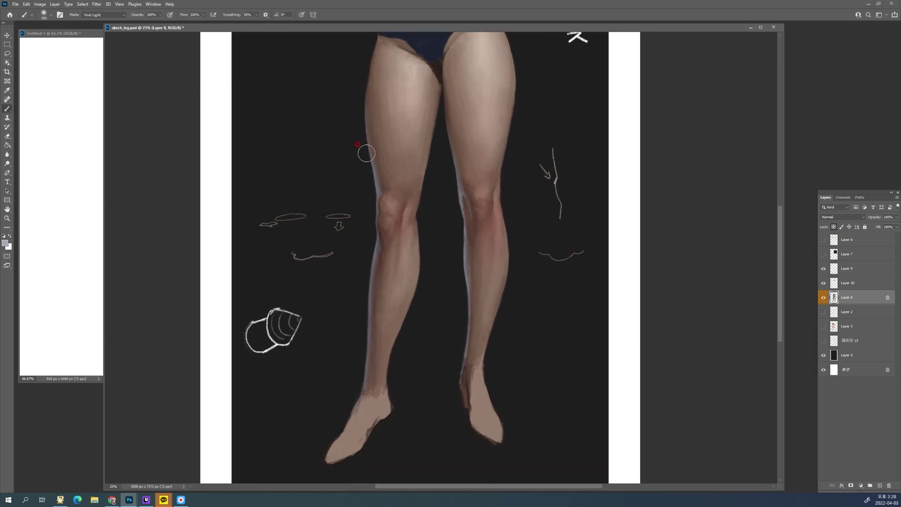
drag(365, 120, 378, 204)
mouse_move(370, 146)
mouse_down()
mouse_move(374, 232)
mouse_move(371, 187)
mouse_move(375, 205)
mouse_up()
key(bracketleft)
key(bracketleft)
key(bracketleft)
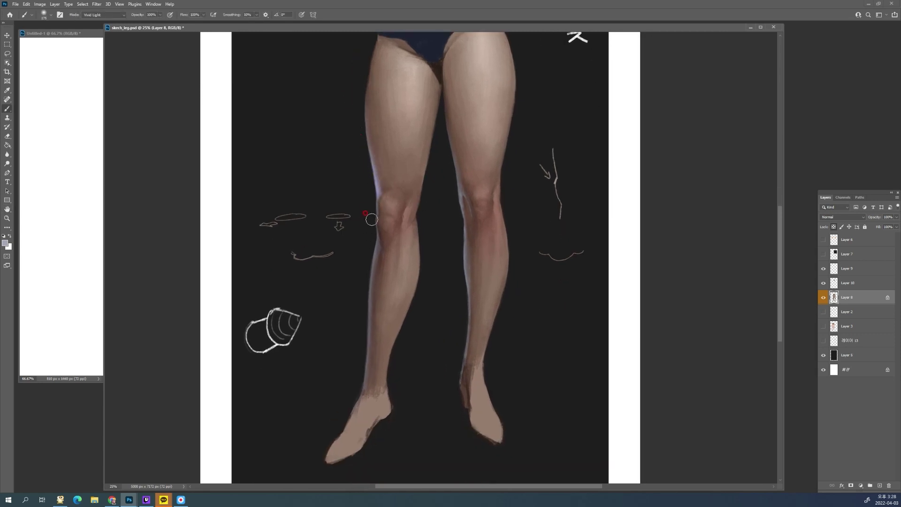
Brighten the bluish rim light along the outer edge of the left-hand shin, adjusting the brush size
key(bracketright)
key(bracketright)
key(bracketright)
mouse_move(370, 257)
mouse_down()
mouse_move(362, 349)
mouse_move(369, 288)
mouse_up()
key(bracketleft)
key(bracketleft)
key(bracketleft)
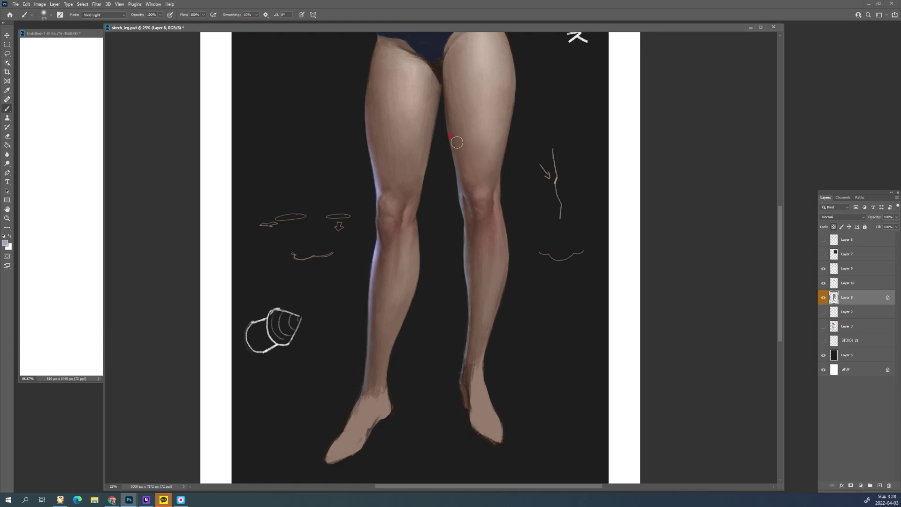
Try rim light strokes along the inner edge of the right-hand leg and undo the last two
key(bracketright)
key(bracketright)
key(bracketright)
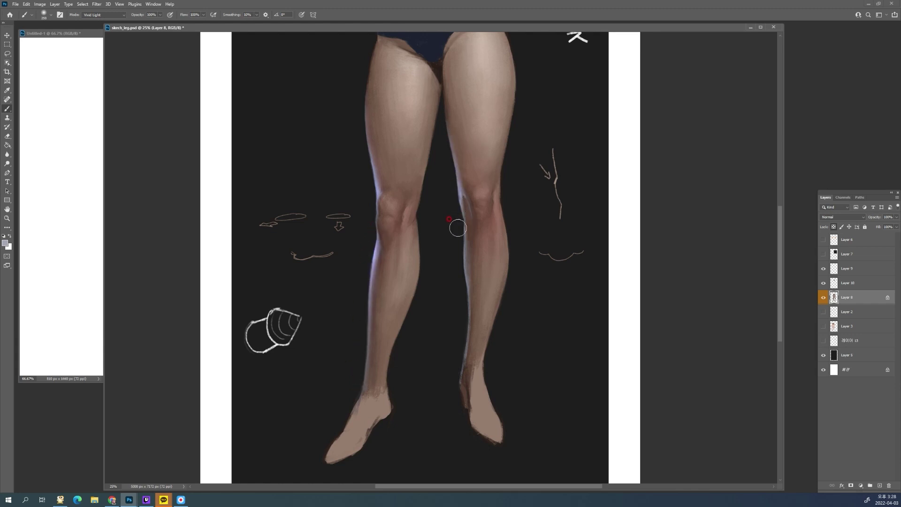
key(bracketleft)
key(bracketleft)
key(bracketleft)
key(bracketleft)
key(bracketleft)
key(ctrl+z)
key(ctrl+z)
Paint the bluish rim light along the inner edge of the right-hand leg beside the knee
mouse_move(461, 177)
mouse_down()
mouse_move(472, 204)
mouse_move(465, 198)
mouse_up()
key(bracketright)
key(bracketright)
key(bracketright)
key(bracketright)
key(bracketright)
key(bracketright)
key(bracketleft)
key(bracketleft)
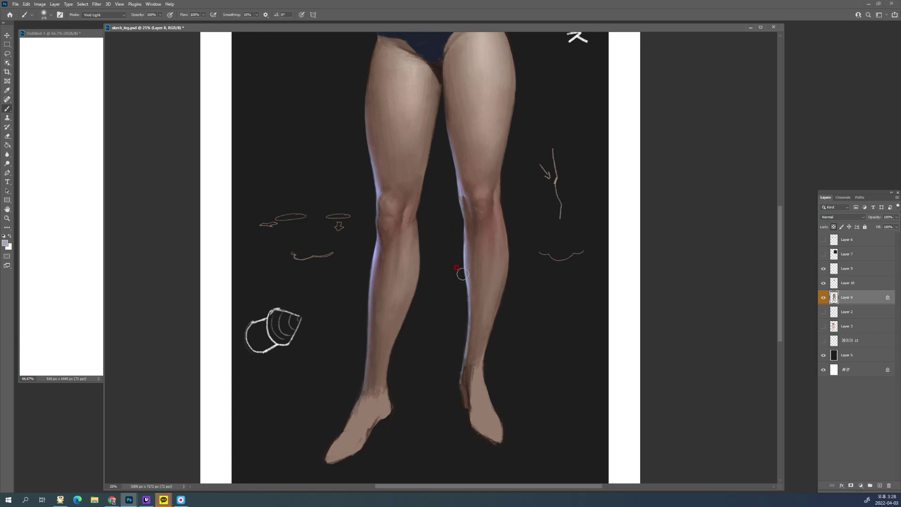
Strengthen the bluish rim light down the inner edge of the right-hand shin with varying brush sizes
key(bracketright)
key(bracketleft)
key(bracketleft)
key(bracketright)
key(bracketright)
key(bracketright)
key(bracketleft)
key(bracketleft)
key(bracketleft)
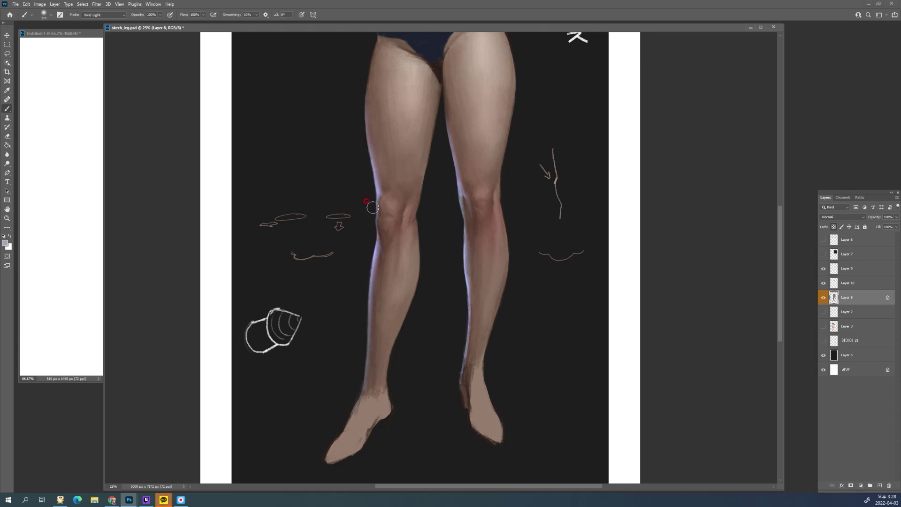
Refine the rim light around the inner side of the right-hand knee with a smaller brush
key(h)
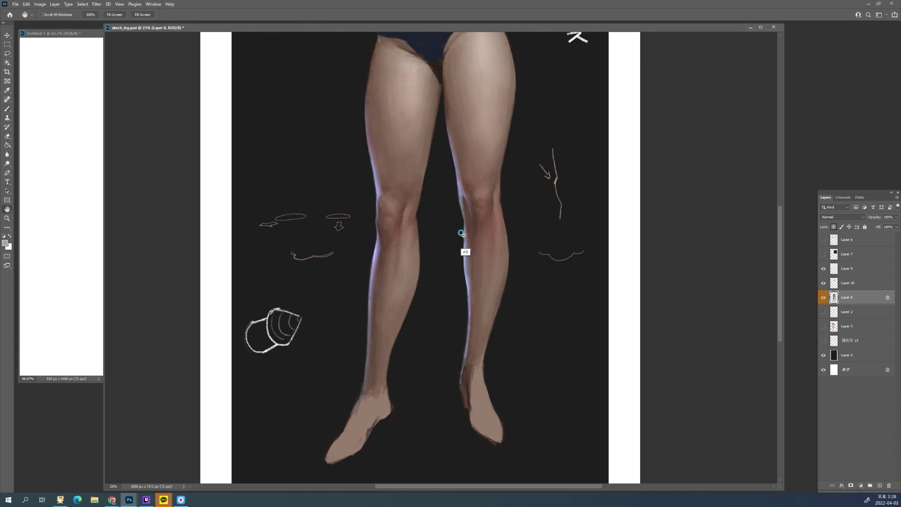
scroll(464, 242, down, 1)
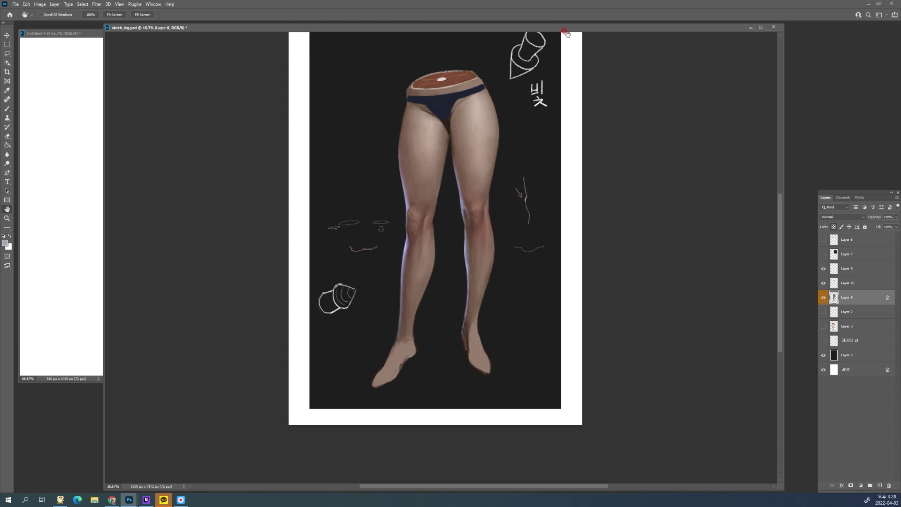
ctrl+click(473, 232)
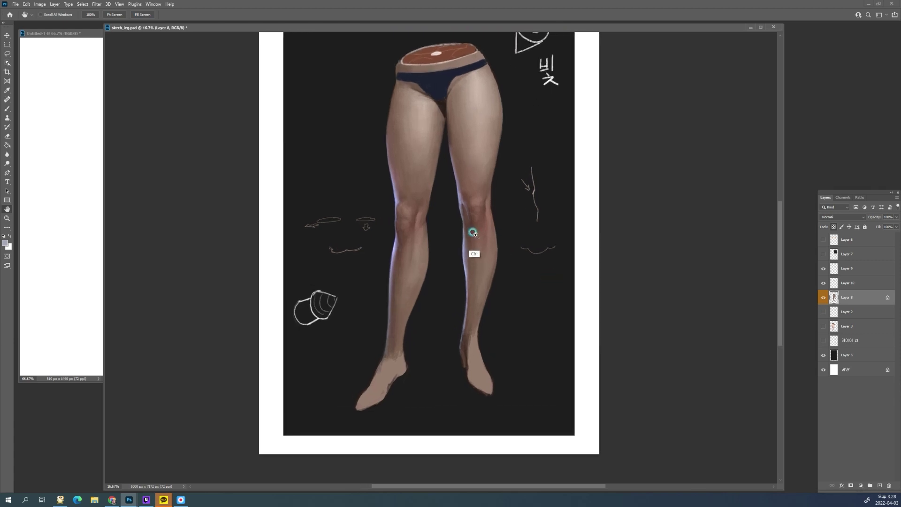
ctrl+click(473, 233)
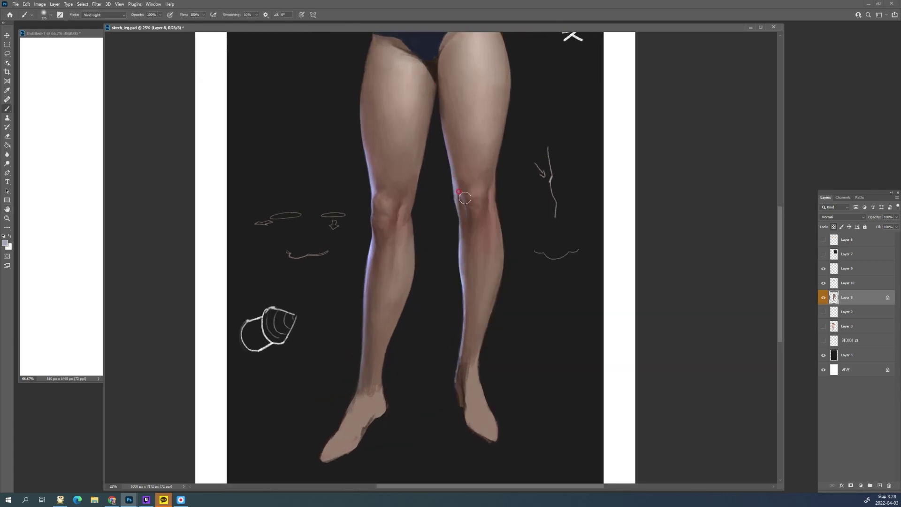
key([)
key([)
key([)
key([)
key([)
key(bracketleft)
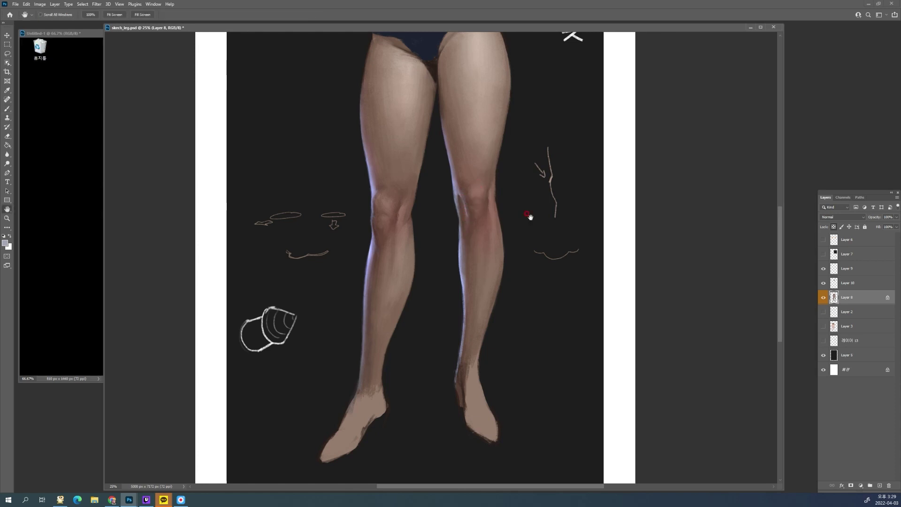
alt+click(532, 192)
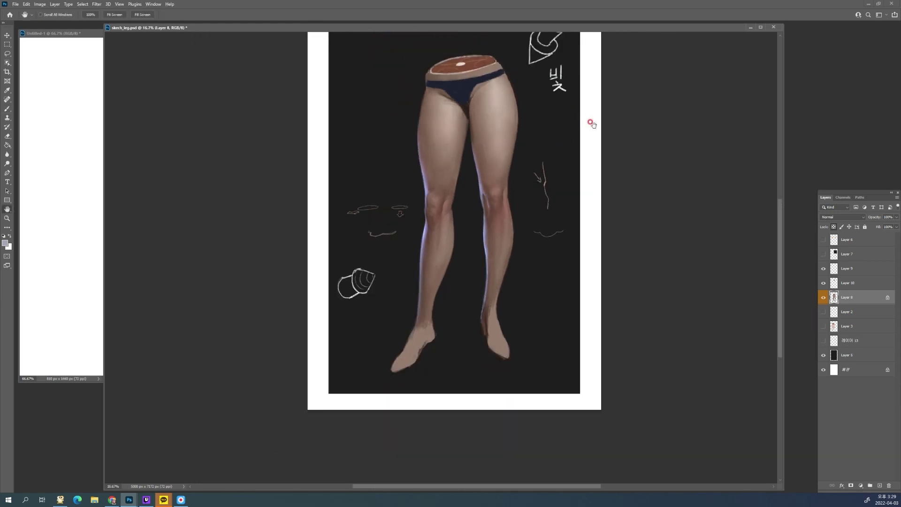
drag(571, 191, 573, 234)
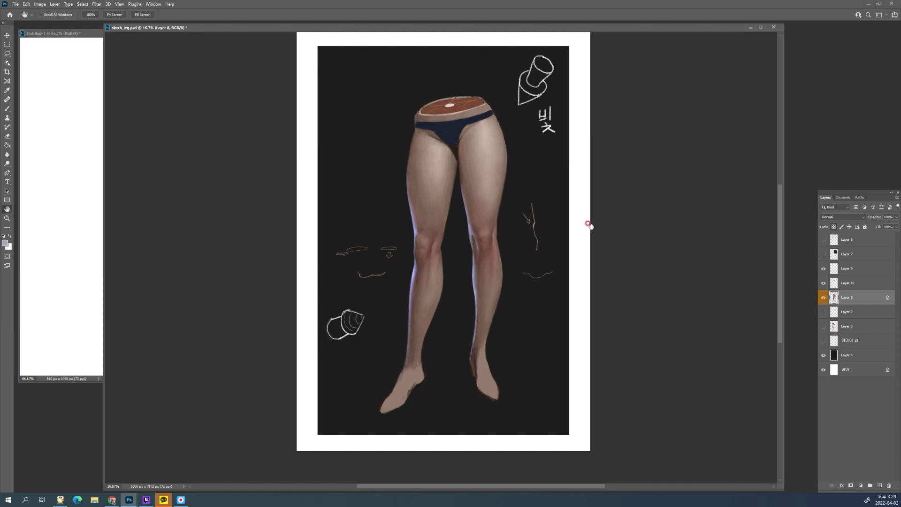
drag(577, 204, 581, 218)
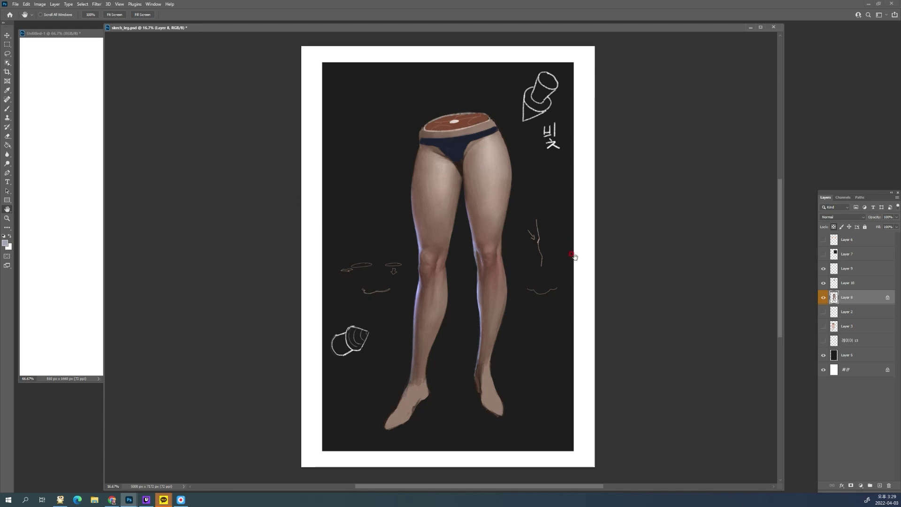
drag(585, 269, 586, 266)
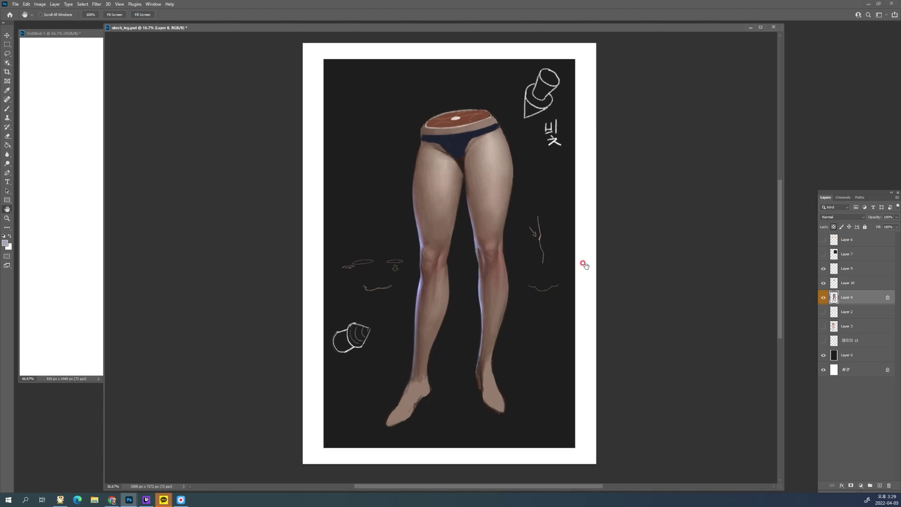